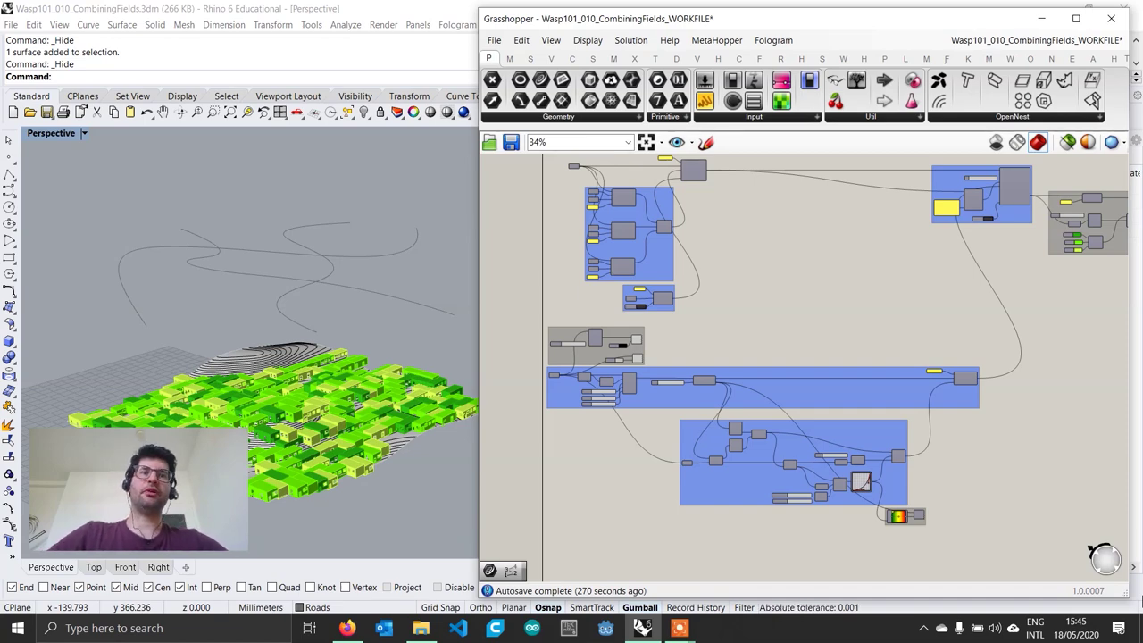
Examine the aggregated housing modules on the terrain and the overall layout of the existing field definition.
{"action": "scroll", "coordinate": [253, 379], "scroll_direction": "down", "scroll_amount": 2}
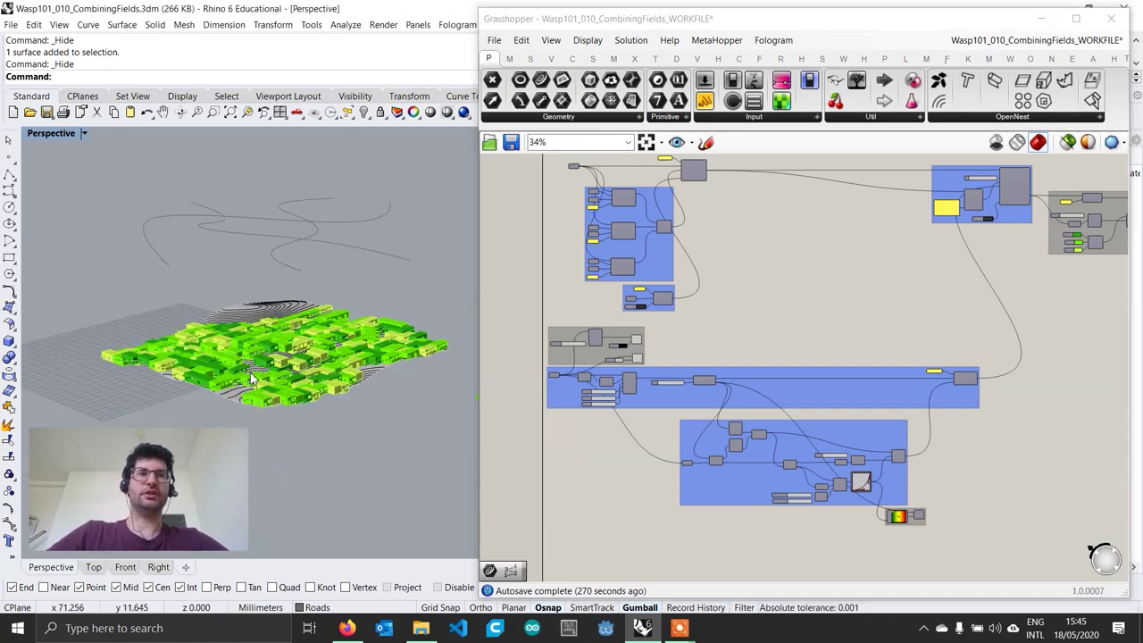
{"action": "scroll", "coordinate": [252, 379], "scroll_direction": "up", "scroll_amount": 5}
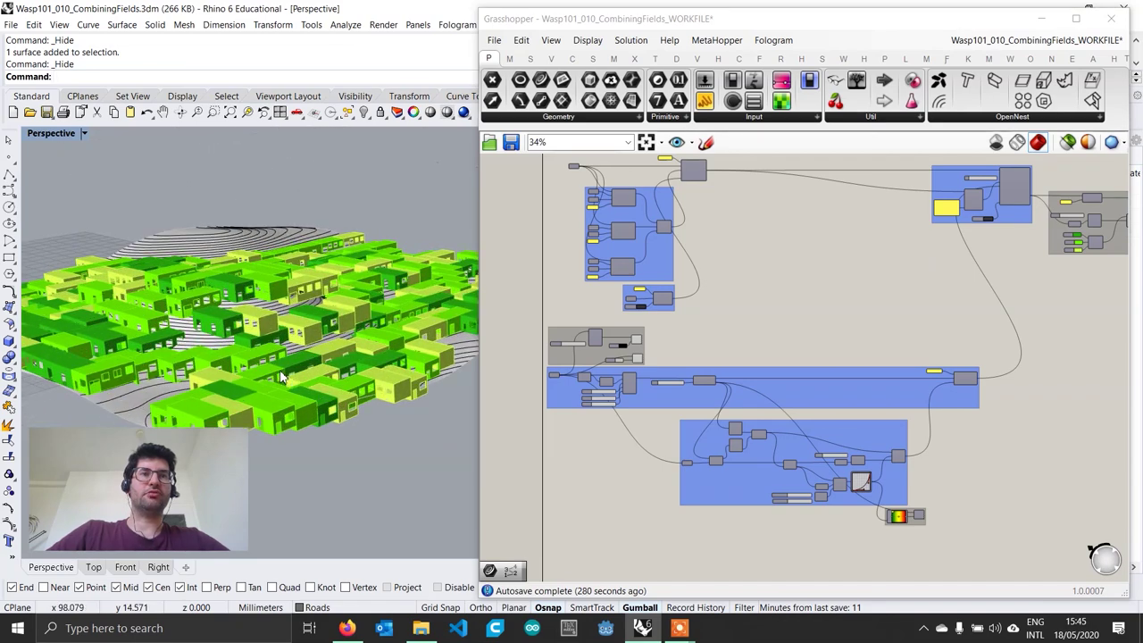
{"action": "right_click_drag", "start_coordinate": [280, 371], "coordinate": [323, 360]}
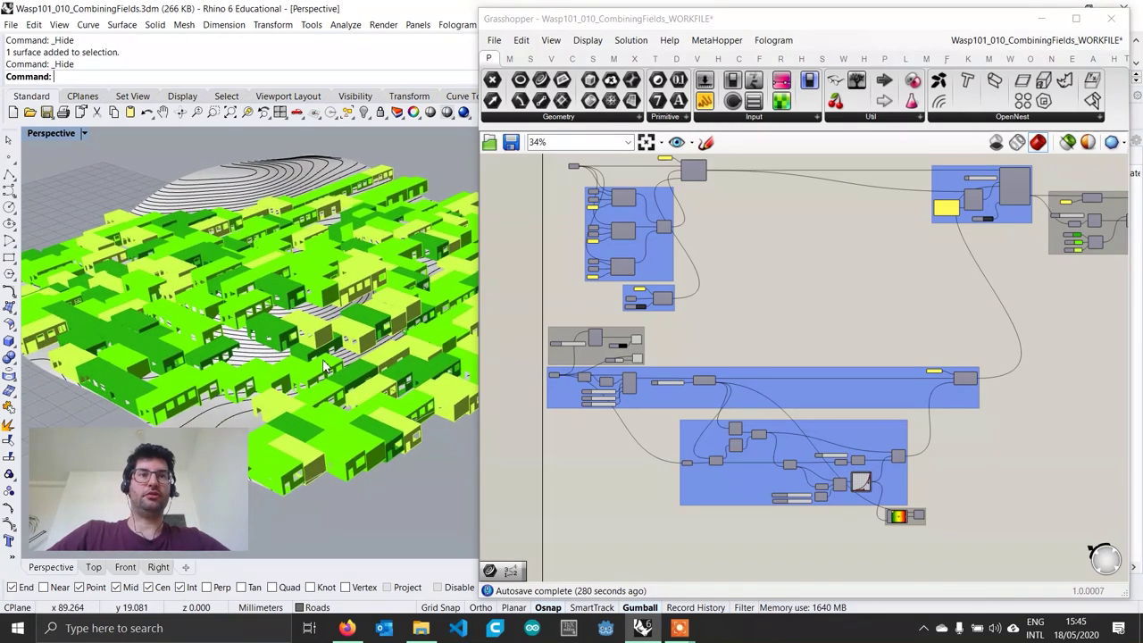
{"action": "scroll", "coordinate": [324, 367], "scroll_direction": "down", "scroll_amount": 2}
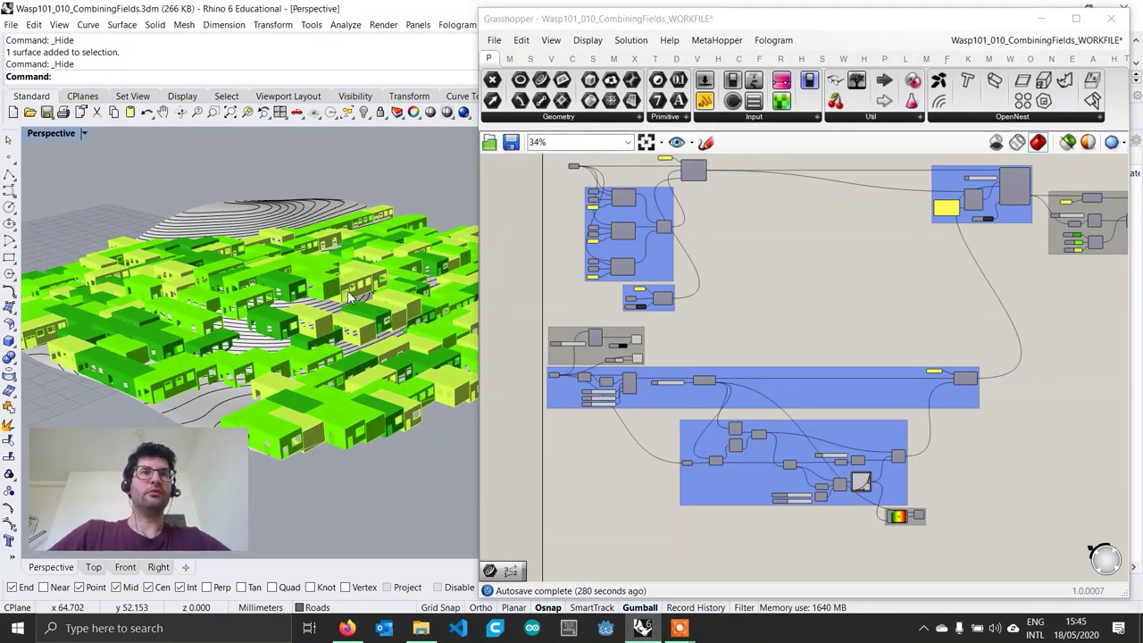
{"action": "right_click_drag", "start_coordinate": [349, 298], "coordinate": [364, 339]}
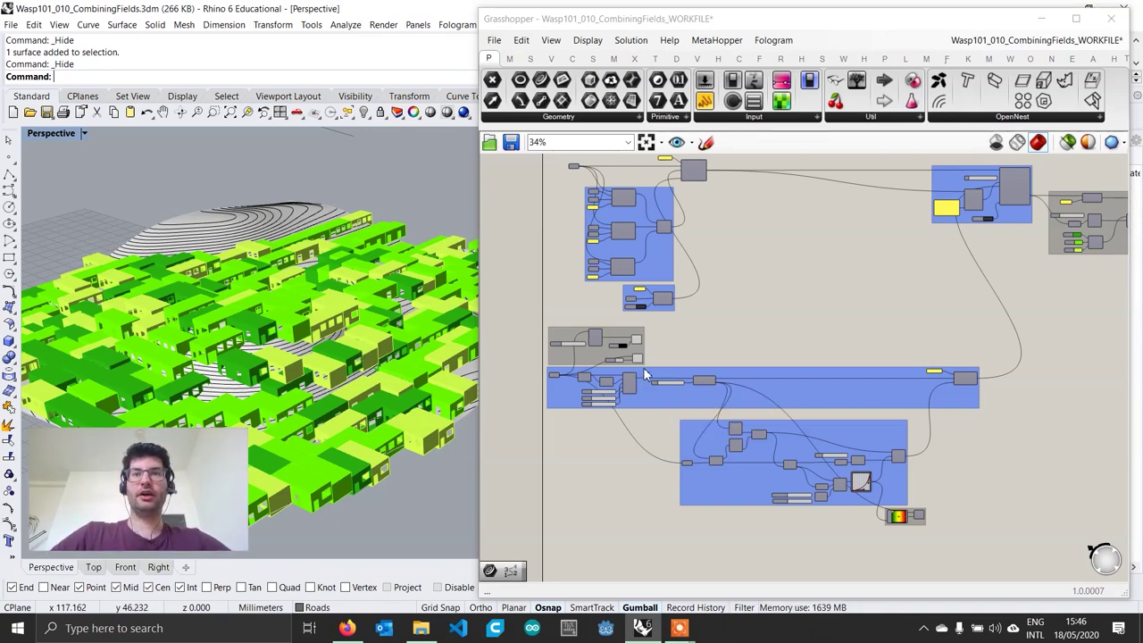
{"action": "scroll", "coordinate": [645, 373], "scroll_direction": "down", "scroll_amount": 1}
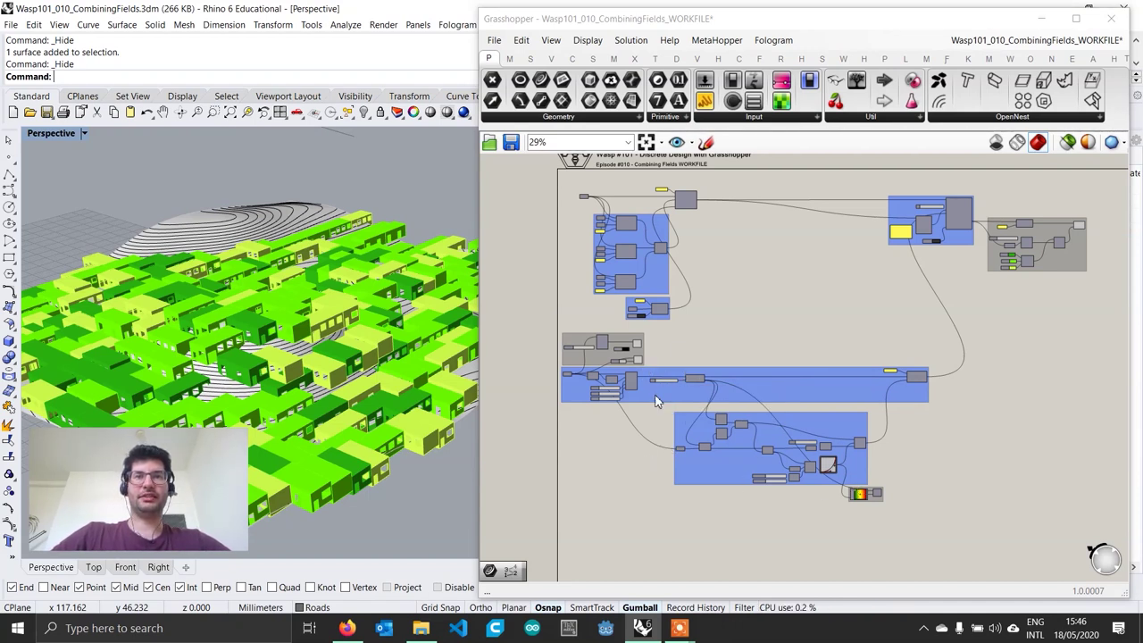
{"action": "right_click_drag", "start_coordinate": [688, 384], "coordinate": [676, 401]}
{"action": "mouse_move", "coordinate": [332, 402]}
{"action": "right_mouse_down"}
{"action": "mouse_move", "coordinate": [349, 373]}
{"action": "mouse_move", "coordinate": [339, 395]}
{"action": "right_mouse_up"}
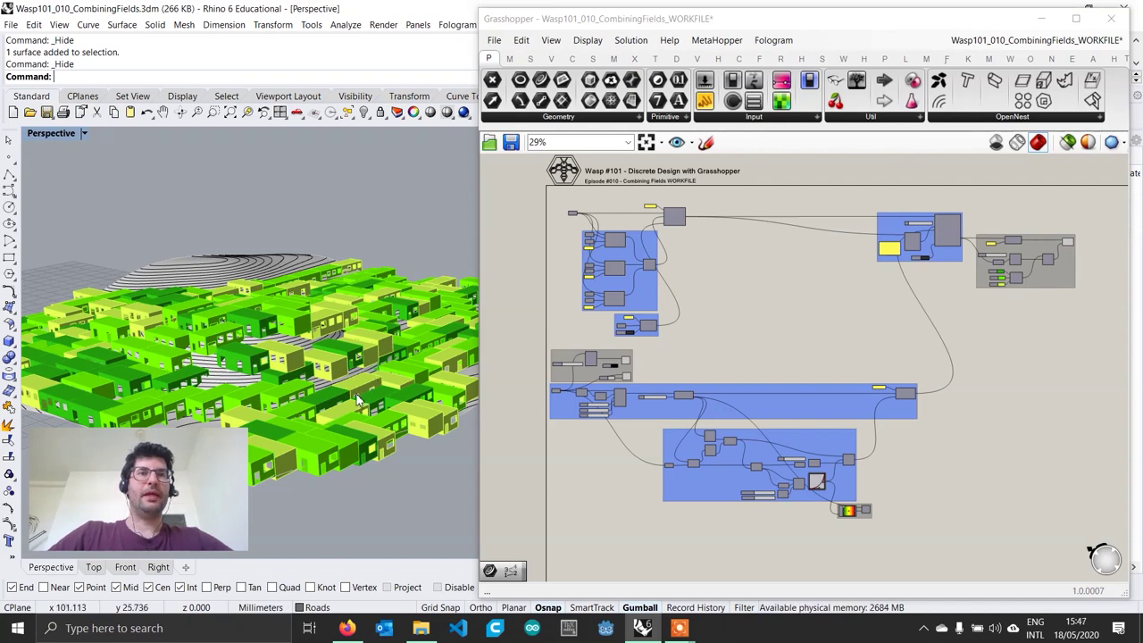
{"action": "right_click_drag", "start_coordinate": [664, 405], "coordinate": [662, 426]}
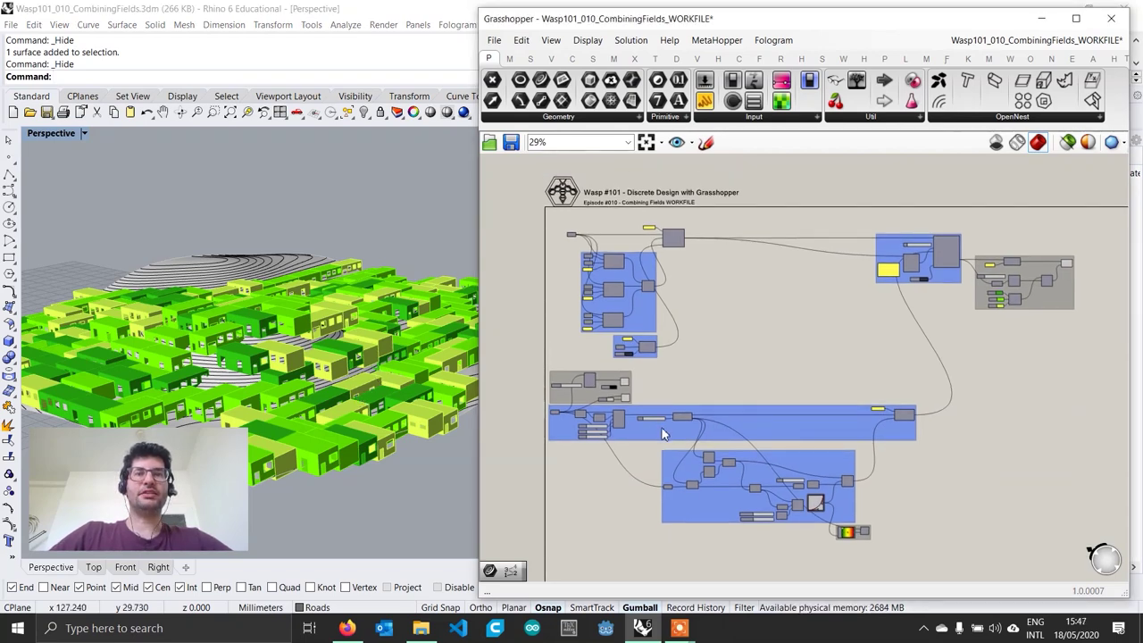
{"action": "scroll", "coordinate": [532, 411], "scroll_direction": "up", "scroll_amount": 5}
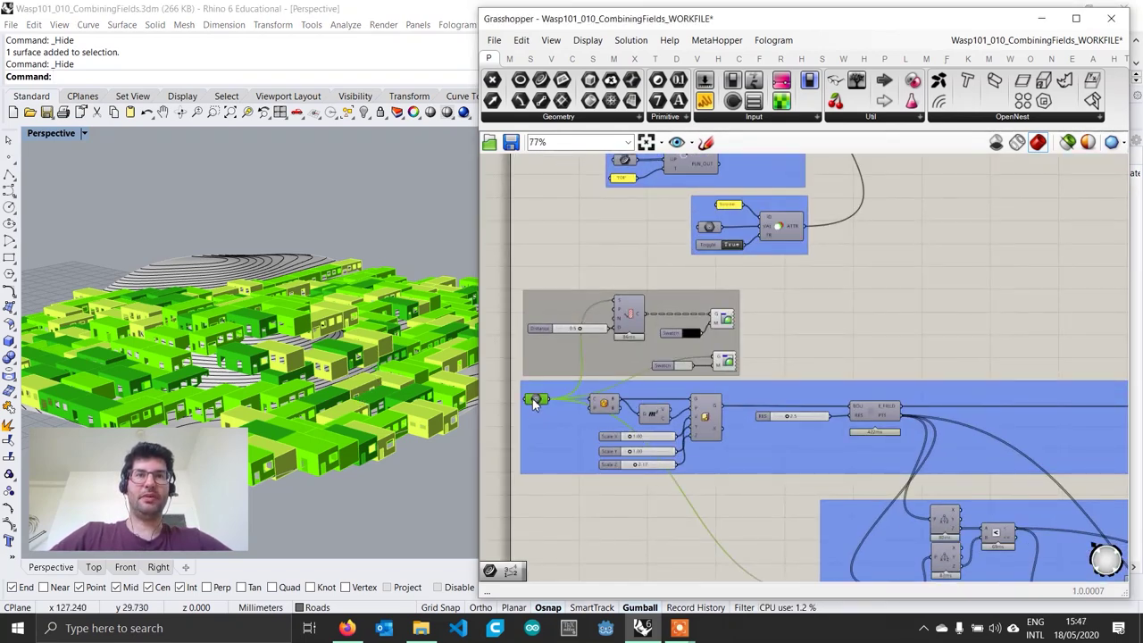
Highlight the terrain's custom preview component to inspect the terrain surface beneath the housing modules.
{"action": "right_click", "coordinate": [533, 399]}
{"action": "left_click", "coordinate": [602, 357]}
{"action": "right_click_drag", "start_coordinate": [233, 197], "coordinate": [243, 230]}
{"action": "left_click", "coordinate": [728, 361]}
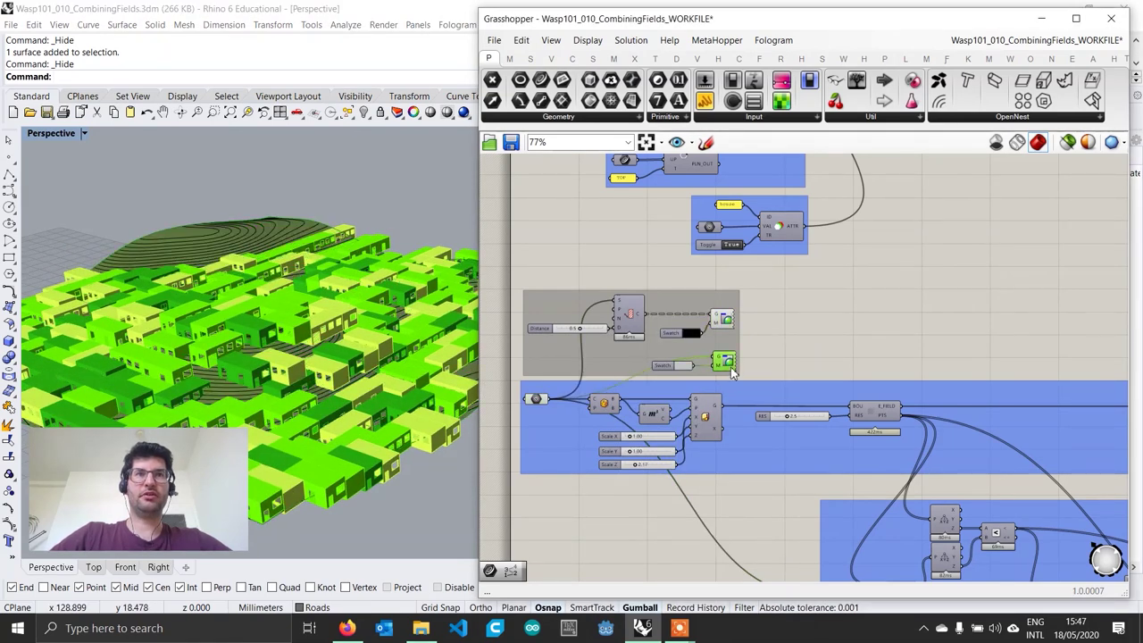
{"action": "right_click_drag", "start_coordinate": [414, 346], "coordinate": [342, 353]}
{"action": "right_click_drag", "start_coordinate": [797, 475], "coordinate": [757, 411]}
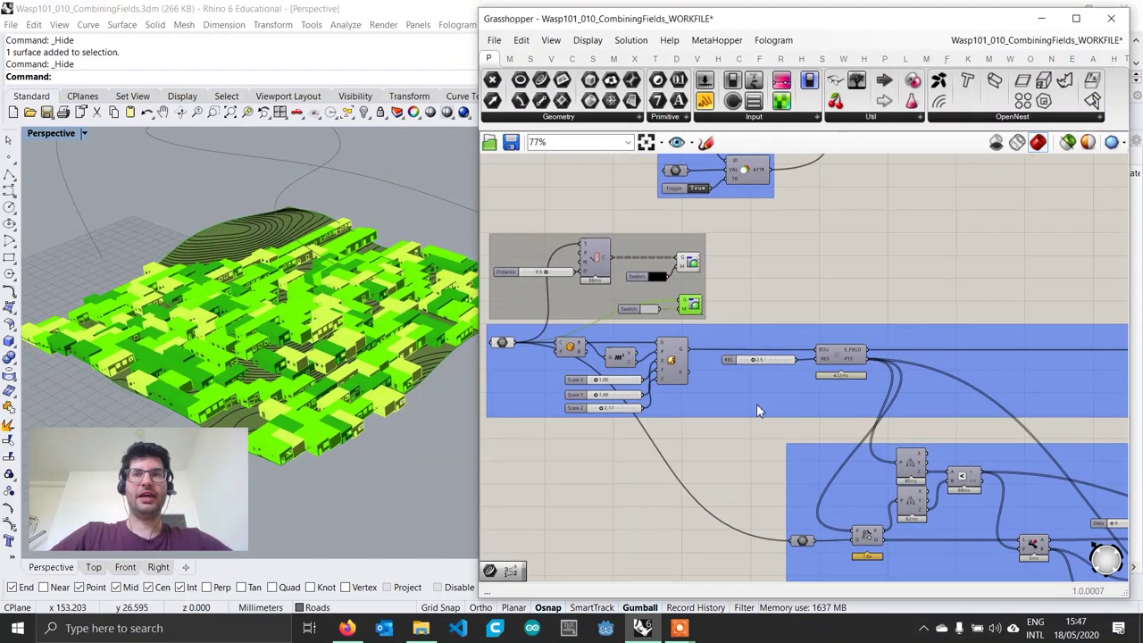
Examine the terrain-distance field group in the definition and compare it with how the housing modules follow the terrain.
{"action": "scroll", "coordinate": [838, 357], "scroll_direction": "down", "scroll_amount": 3}
{"action": "right_click_drag", "start_coordinate": [1053, 469], "coordinate": [925, 430]}
{"action": "scroll", "coordinate": [926, 430], "scroll_direction": "up", "scroll_amount": 3}
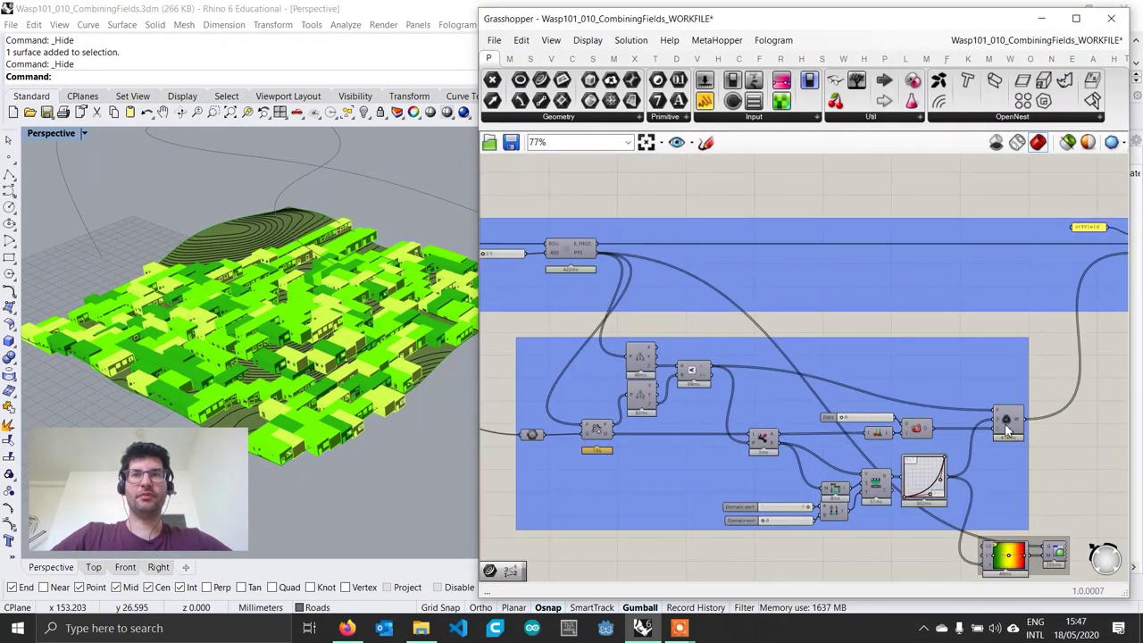
{"action": "right_click_drag", "start_coordinate": [318, 374], "coordinate": [319, 359]}
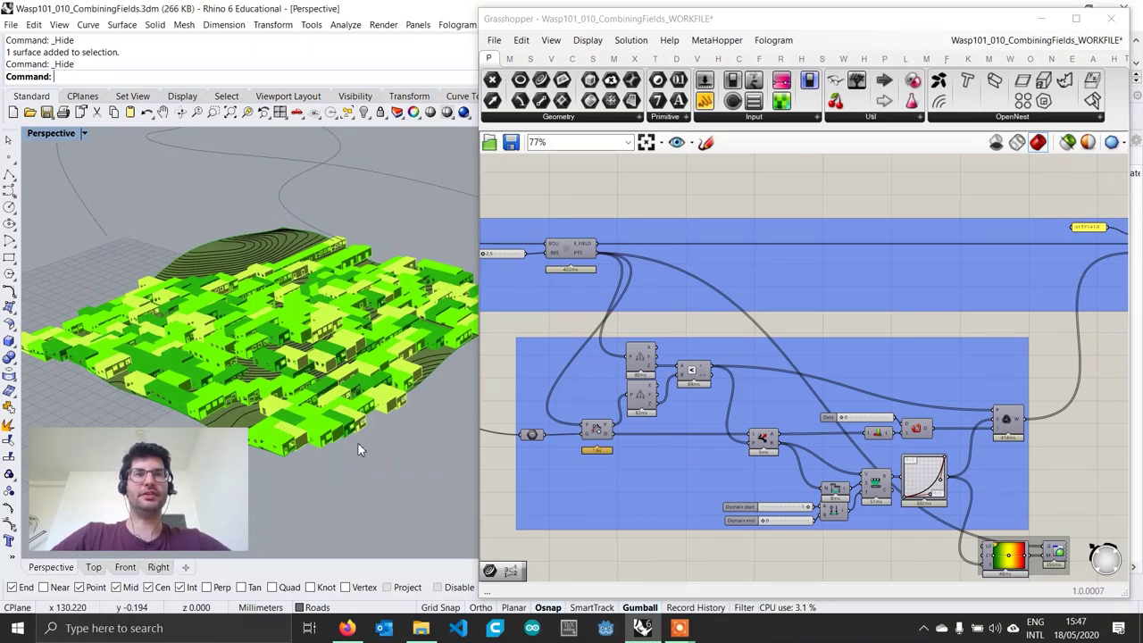
{"action": "right_click_drag", "start_coordinate": [361, 446], "coordinate": [241, 413]}
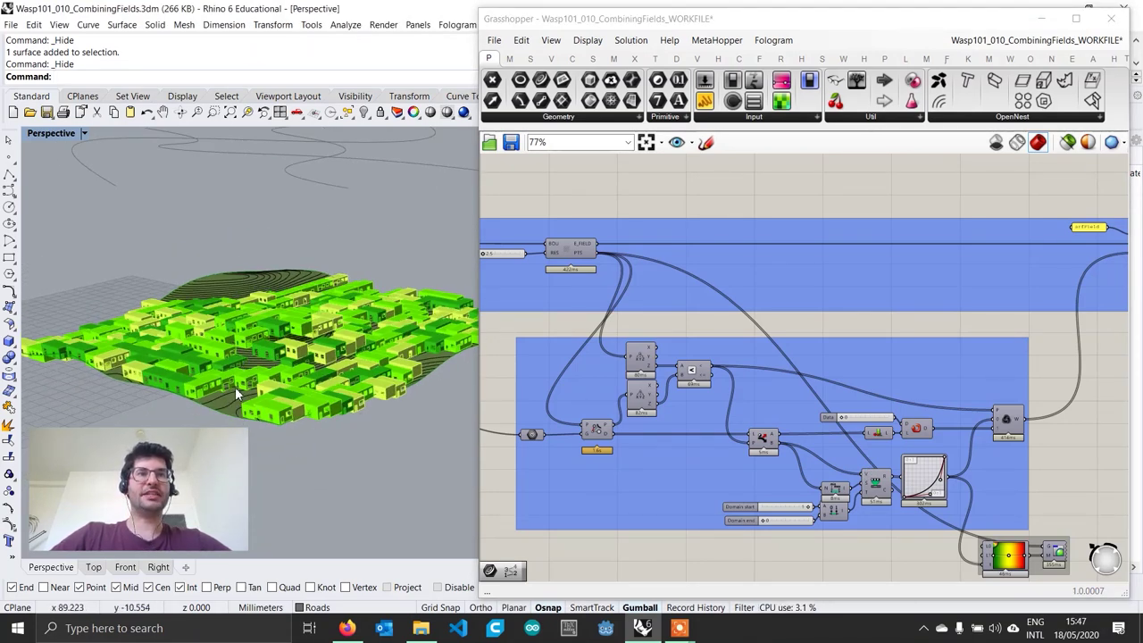
{"action": "mouse_move", "coordinate": [229, 393]}
{"action": "right_mouse_down"}
{"action": "mouse_move", "coordinate": [261, 413]}
{"action": "mouse_move", "coordinate": [227, 399]}
{"action": "right_mouse_up"}
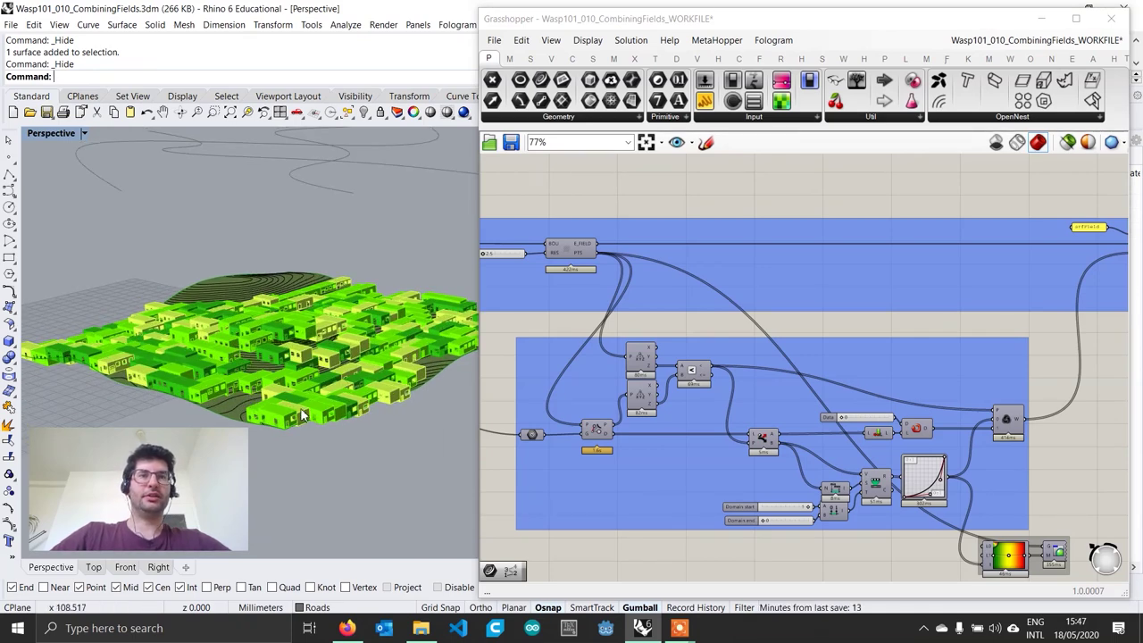
{"action": "scroll", "coordinate": [344, 416], "scroll_direction": "down", "scroll_amount": 5}
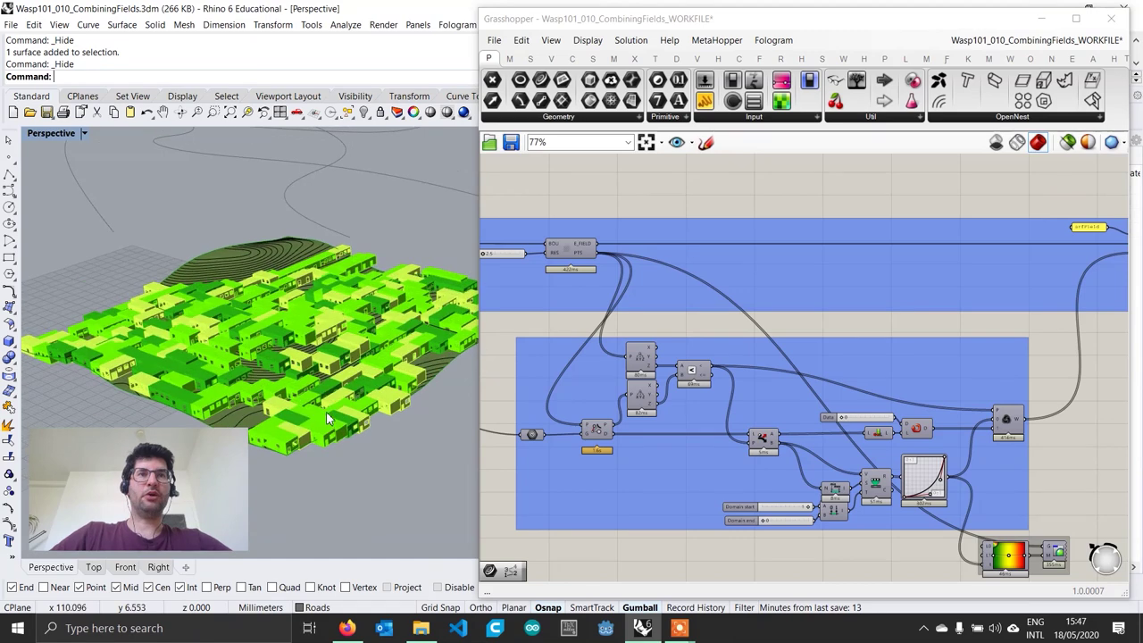
Highlight the three road curves above the terrain for inspection, and clear the selection.
{"action": "left_click_drag", "start_coordinate": [393, 230], "coordinate": [178, 304]}
{"action": "scroll", "coordinate": [257, 300], "scroll_direction": "up", "scroll_amount": 4}
{"action": "right_click_drag", "start_coordinate": [256, 300], "coordinate": [225, 283]}
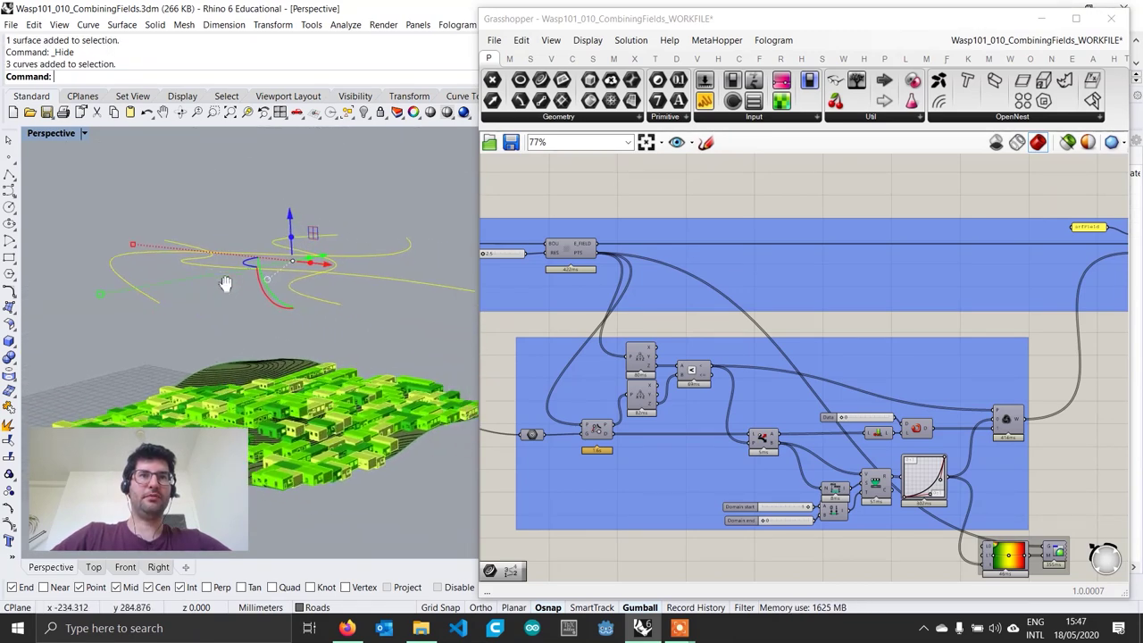
{"action": "left_click", "coordinate": [359, 323]}
{"action": "scroll", "coordinate": [350, 318], "scroll_direction": "down", "scroll_amount": 2}
{"action": "right_click_drag", "start_coordinate": [350, 318], "coordinate": [341, 336]}
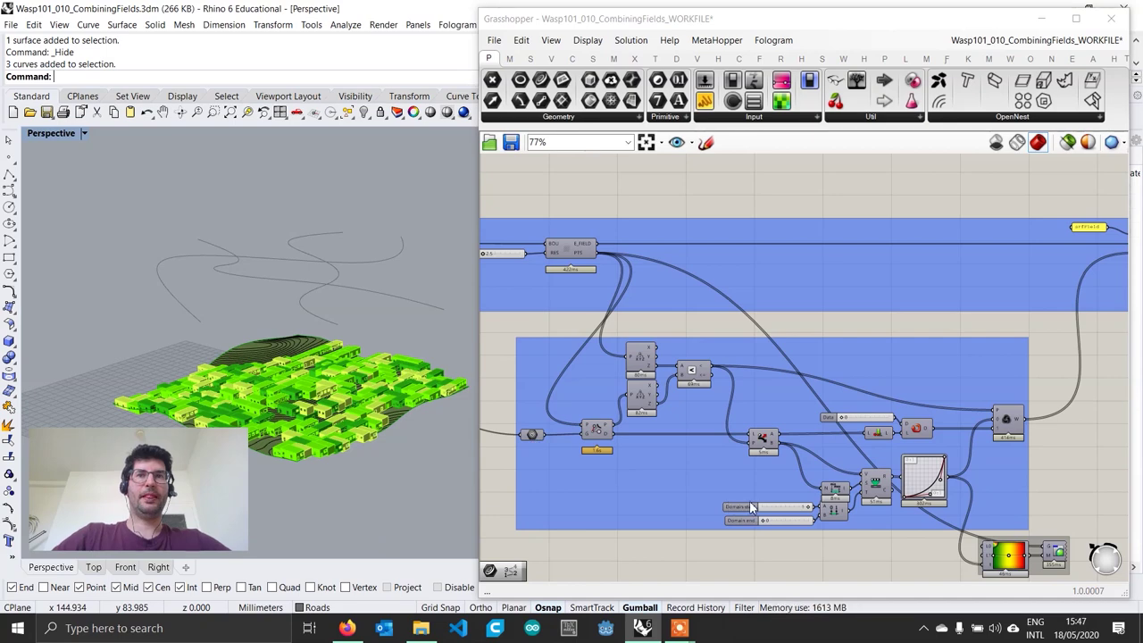
Add a Curve parameter in the empty canvas area below the terrain field group.
{"action": "scroll", "coordinate": [751, 507], "scroll_direction": "down", "scroll_amount": 2}
{"action": "right_click_drag", "start_coordinate": [610, 526], "coordinate": [713, 490]}
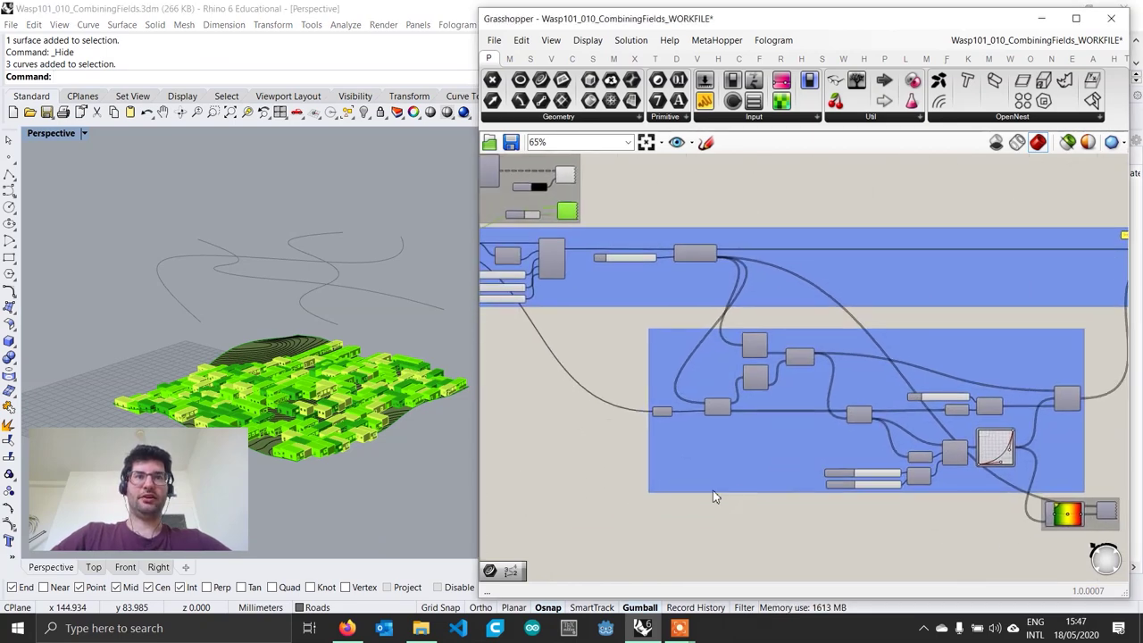
{"action": "right_click_drag", "start_coordinate": [638, 505], "coordinate": [672, 470]}
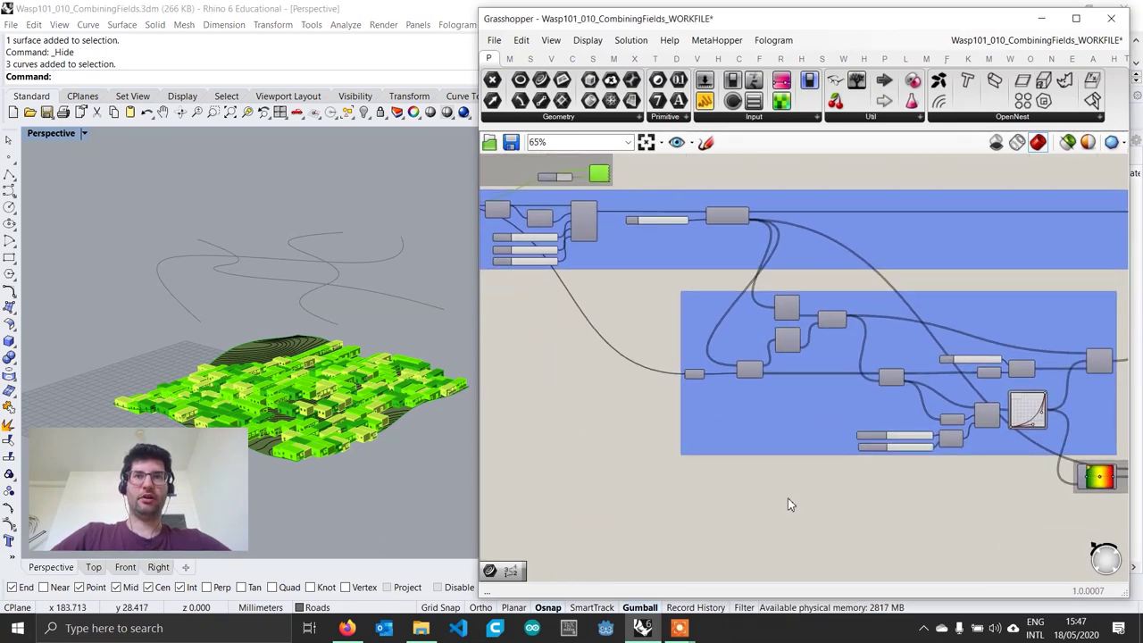
{"action": "right_click_drag", "start_coordinate": [787, 498], "coordinate": [779, 463]}
{"action": "scroll", "coordinate": [758, 447], "scroll_direction": "down", "scroll_amount": 2}
{"action": "scroll", "coordinate": [736, 460], "scroll_direction": "up", "scroll_amount": 1}
{"action": "scroll", "coordinate": [702, 451], "scroll_direction": "up", "scroll_amount": 3}
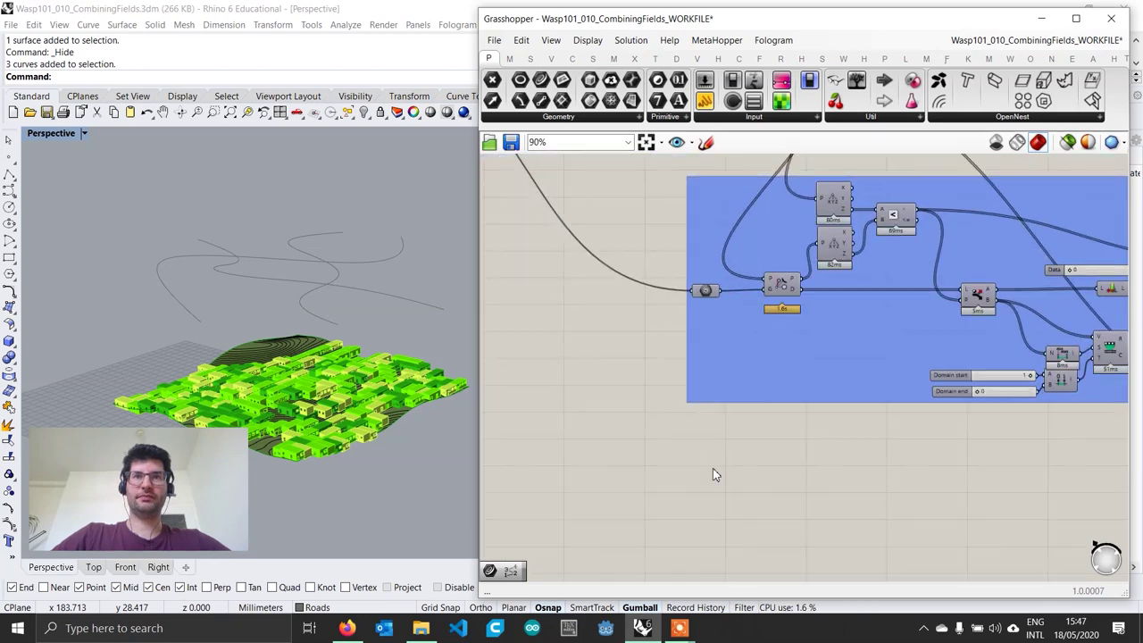
{"action": "scroll", "coordinate": [701, 480], "scroll_direction": "up", "scroll_amount": 2}
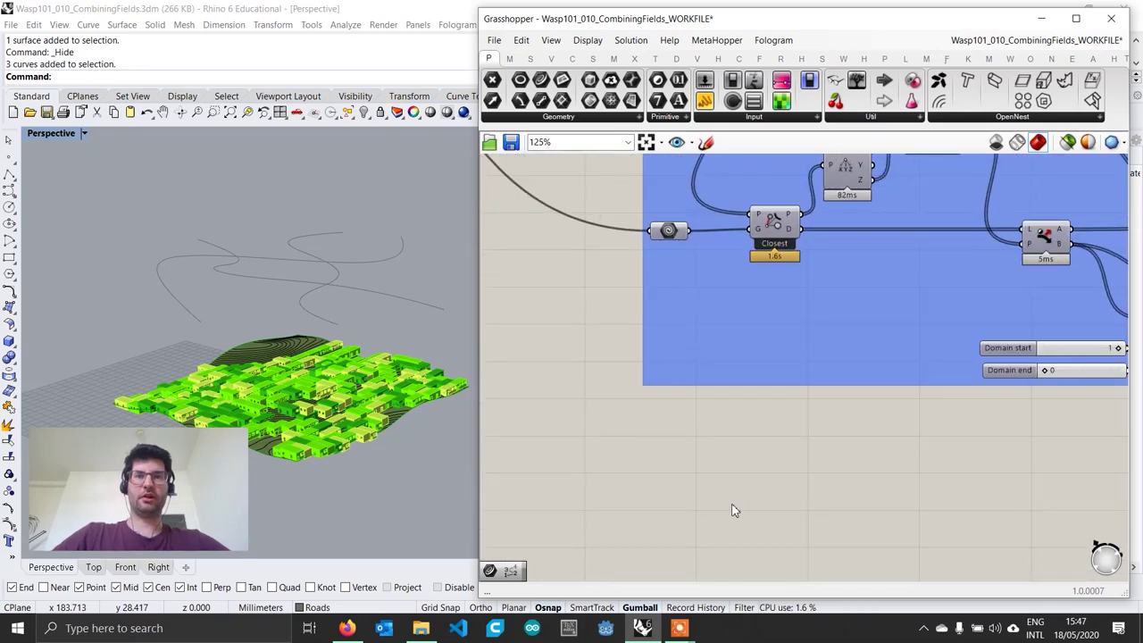
{"action": "double_click", "coordinate": [725, 491]}
{"action": "type", "text": "curve"}
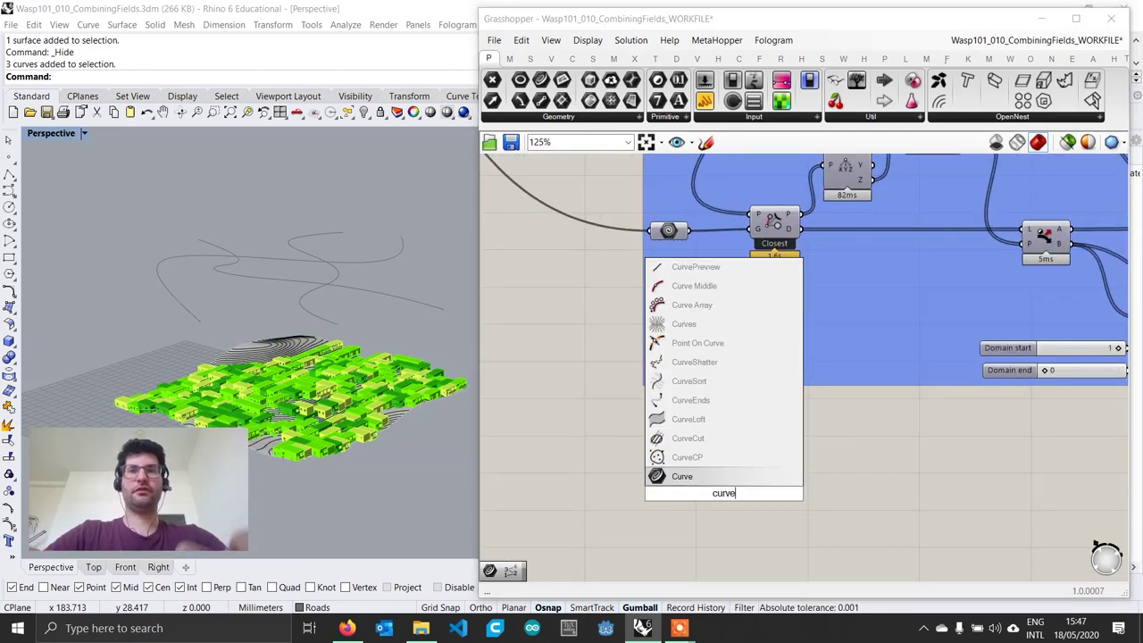
{"action": "key", "text": "Return"}
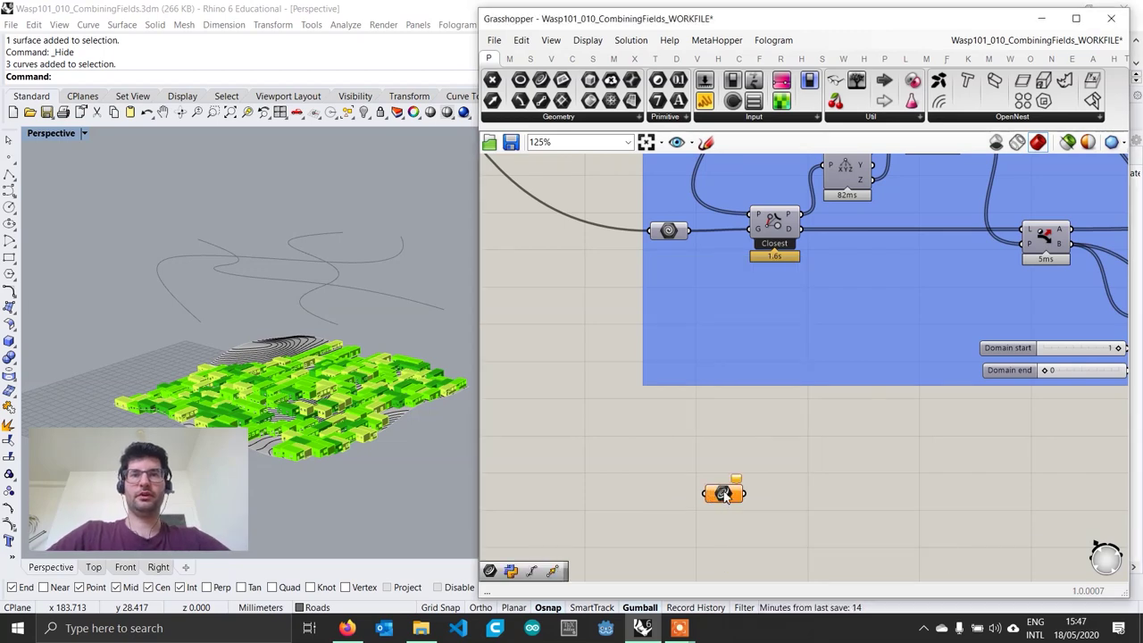
Reference the three road curves in the Curve parameter and reposition it slightly on the canvas.
{"action": "right_click", "coordinate": [725, 497]}
{"action": "left_click", "coordinate": [766, 518]}
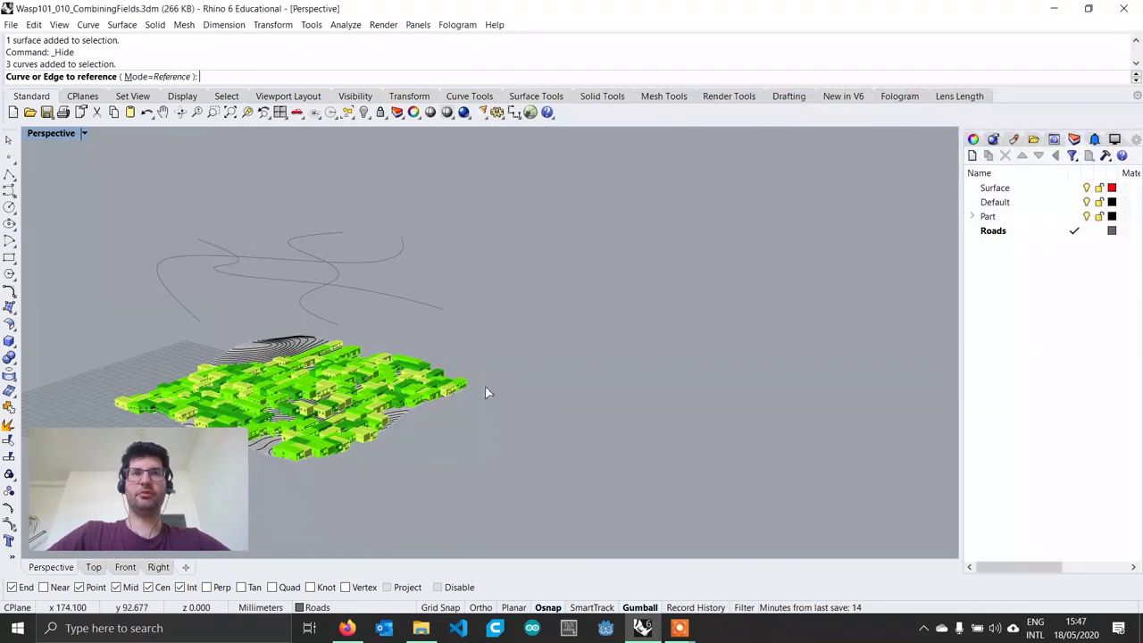
{"action": "left_click_drag", "start_coordinate": [517, 289], "coordinate": [92, 210]}
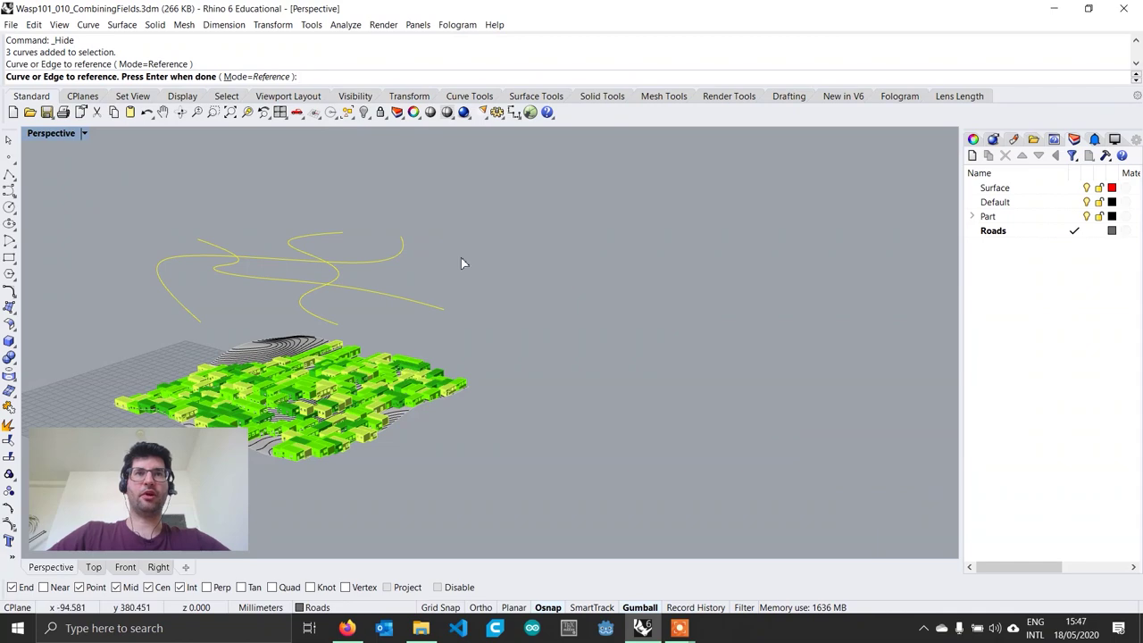
{"action": "key", "text": "Return"}
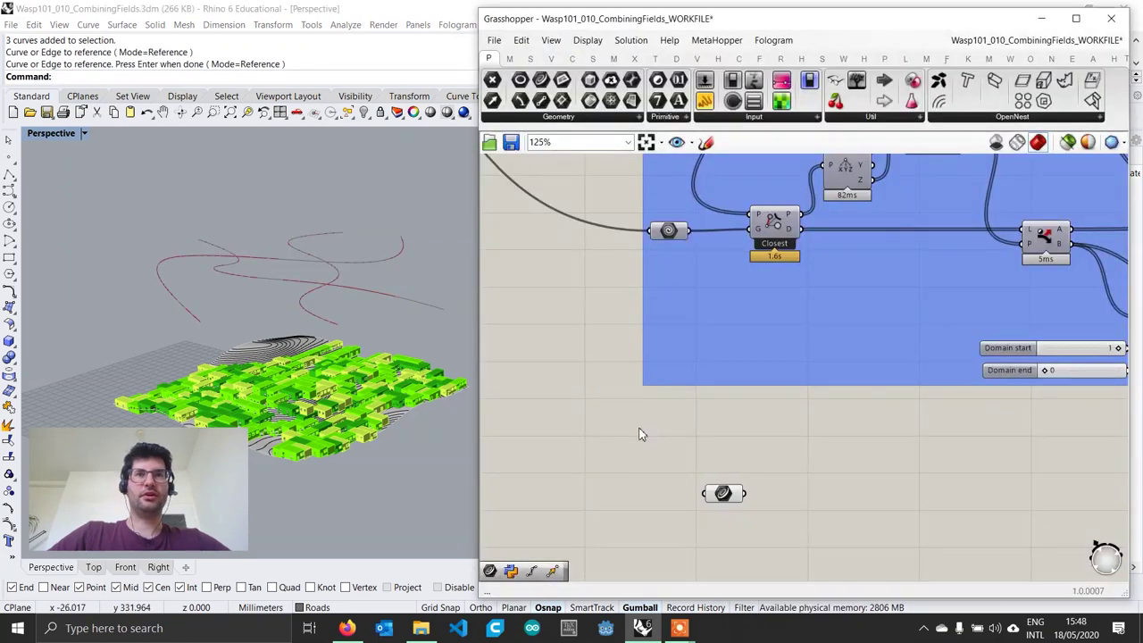
{"action": "left_click_drag", "start_coordinate": [727, 497], "coordinate": [683, 487]}
{"action": "left_click", "coordinate": [730, 504]}
{"action": "right_click_drag", "start_coordinate": [732, 504], "coordinate": [659, 400]}
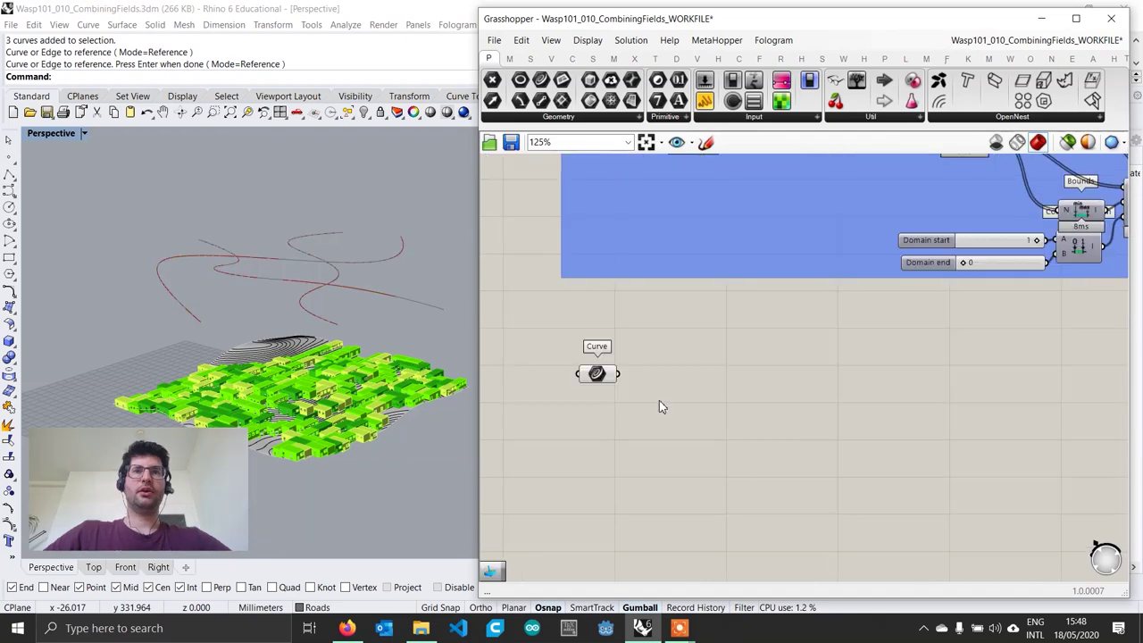
Add a Point parameter near Wasp_Field Points and connect that component's PTS output to it.
{"action": "scroll", "coordinate": [591, 394], "scroll_direction": "down", "scroll_amount": 3}
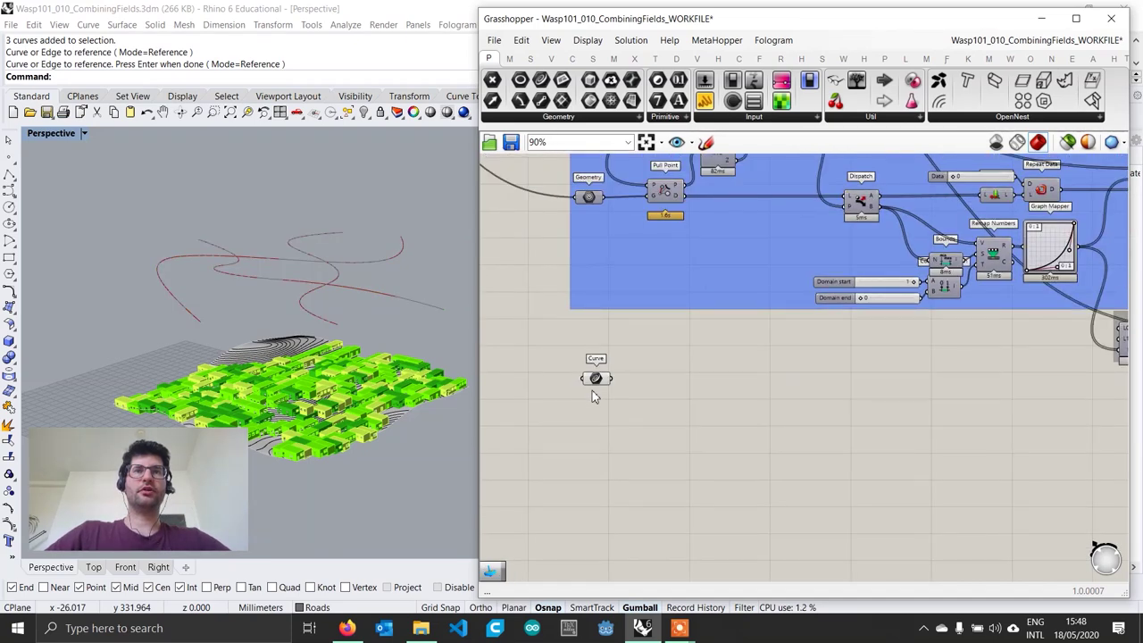
{"action": "right_click_drag", "start_coordinate": [629, 382], "coordinate": [658, 440]}
{"action": "scroll", "coordinate": [645, 414], "scroll_direction": "down", "scroll_amount": 1}
{"action": "scroll", "coordinate": [664, 241], "scroll_direction": "up", "scroll_amount": 3}
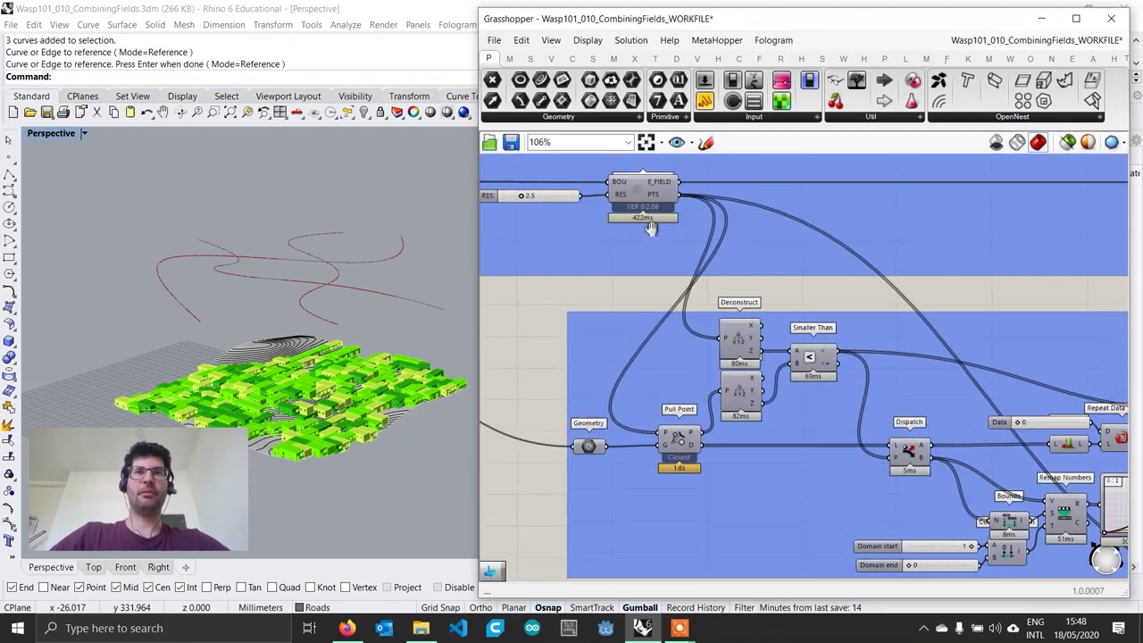
{"action": "scroll", "coordinate": [663, 241], "scroll_direction": "up", "scroll_amount": 1}
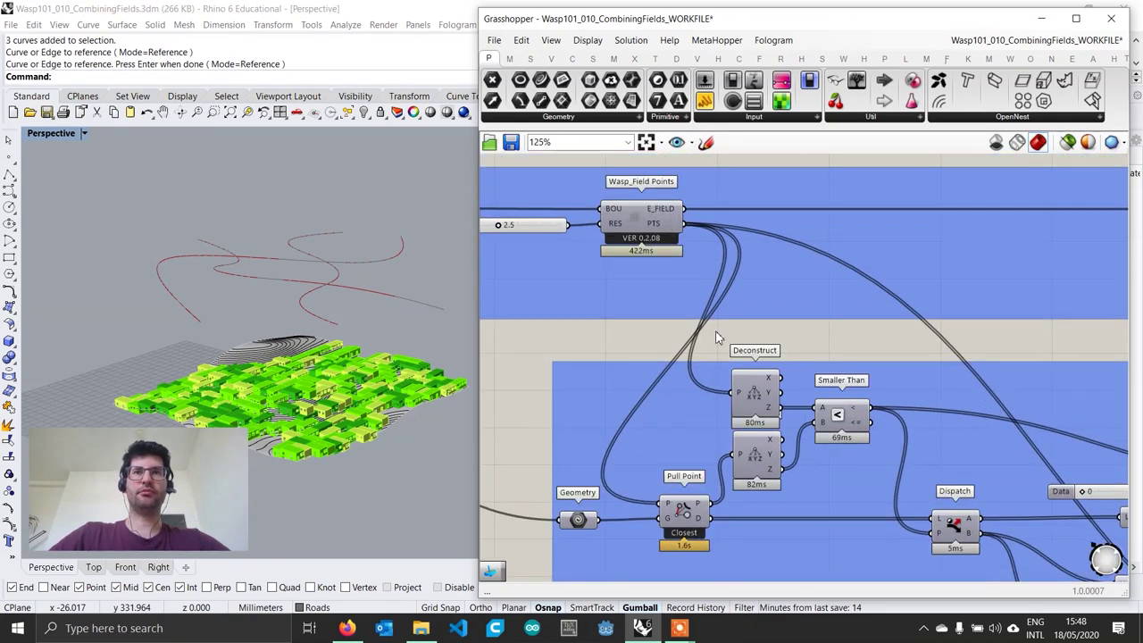
{"action": "right_click_drag", "start_coordinate": [725, 322], "coordinate": [718, 371]}
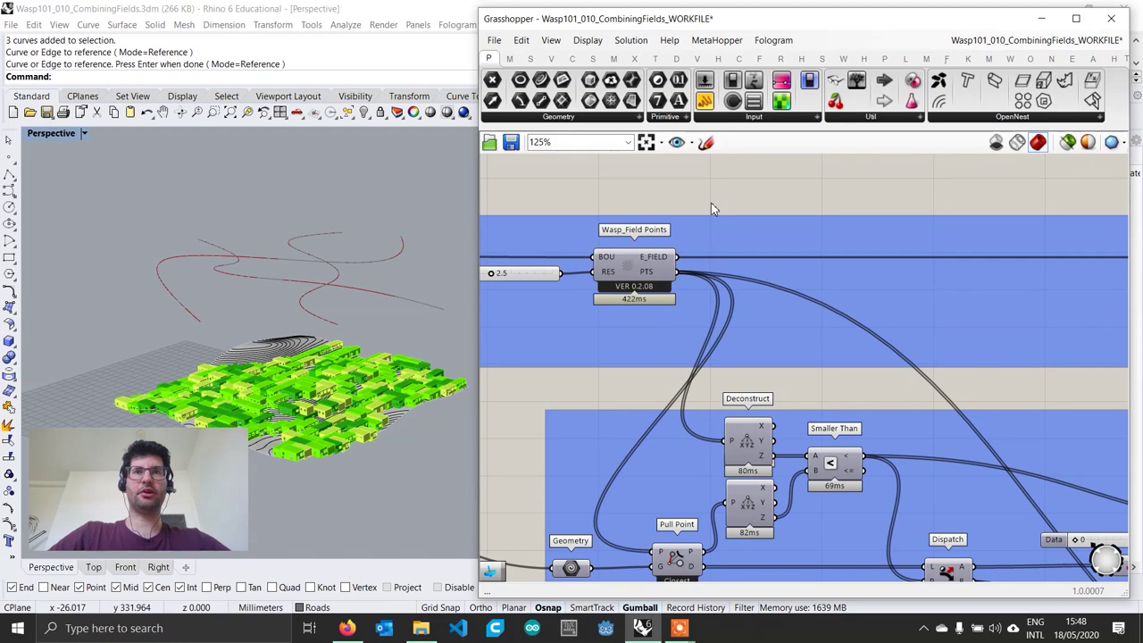
{"action": "double_click", "coordinate": [711, 203]}
{"action": "type", "text": "poi"}
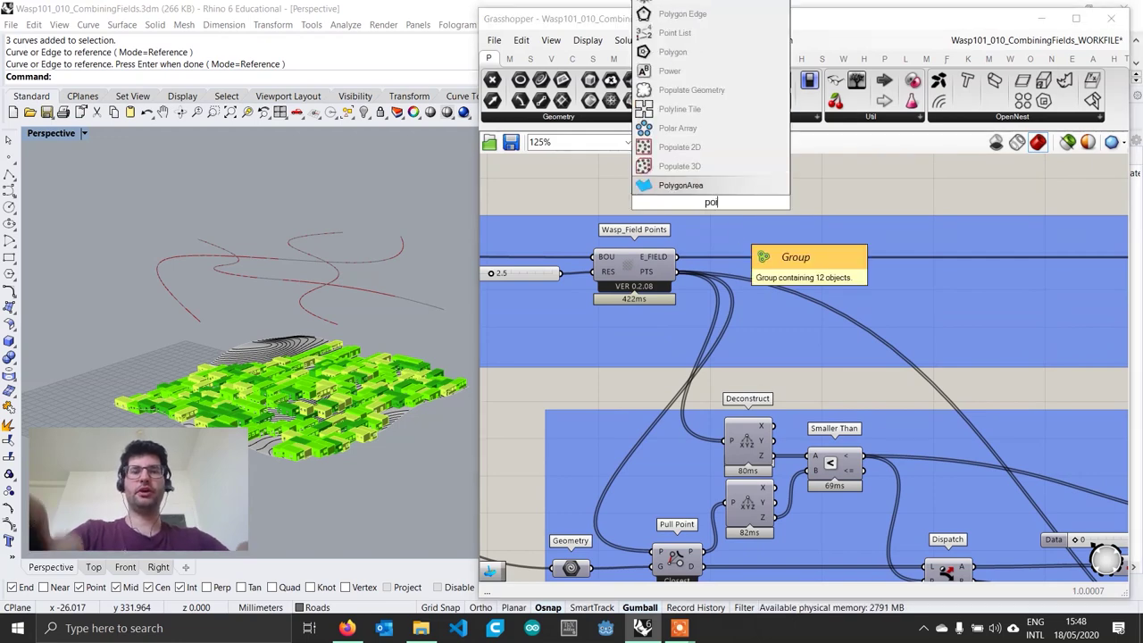
{"action": "type", "text": "nt"}
{"action": "key", "text": "Return"}
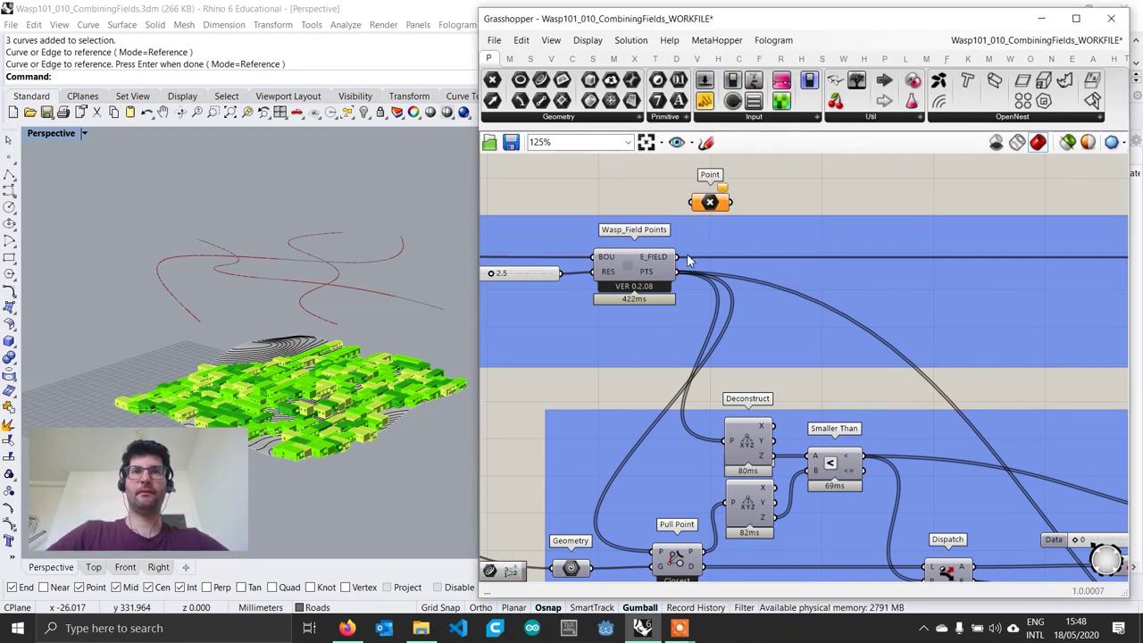
{"action": "left_click_drag", "start_coordinate": [678, 271], "coordinate": [713, 189]}
Move the Point parameter directly beneath the Curve parameter, below the terrain field group.
{"action": "left_click_drag", "start_coordinate": [714, 192], "coordinate": [660, 509]}
{"action": "scroll", "coordinate": [658, 511], "scroll_direction": "up", "scroll_amount": 3}
{"action": "scroll", "coordinate": [660, 506], "scroll_direction": "up", "scroll_amount": 2}
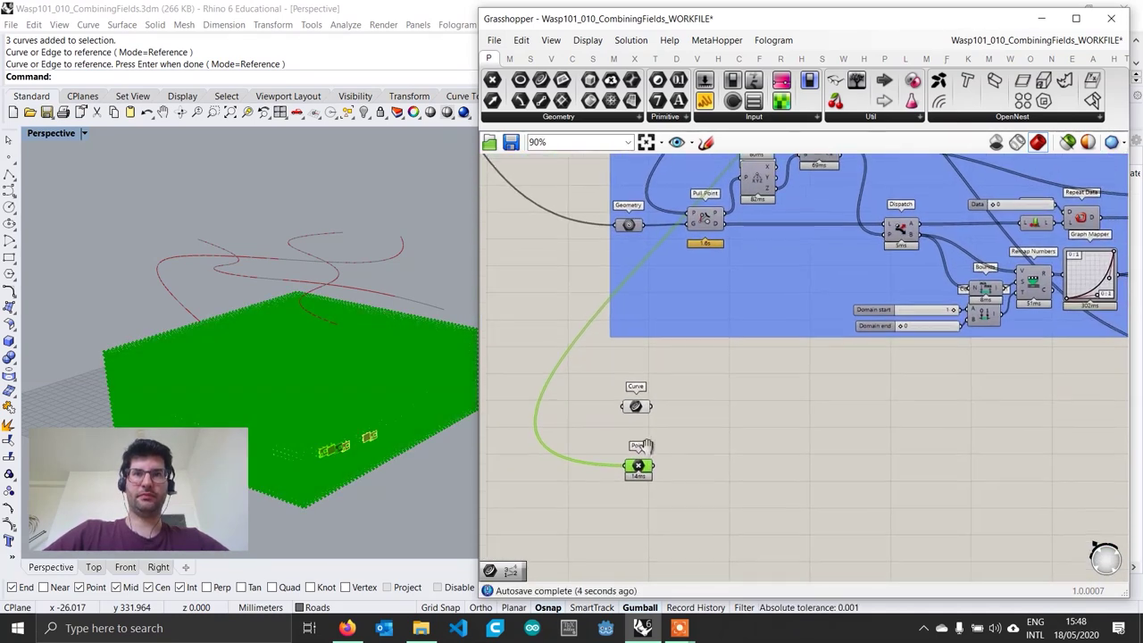
Move the Curve and Point parameters closer together and align them vertically below the terrain field group.
{"action": "left_click_drag", "start_coordinate": [619, 477], "coordinate": [610, 482]}
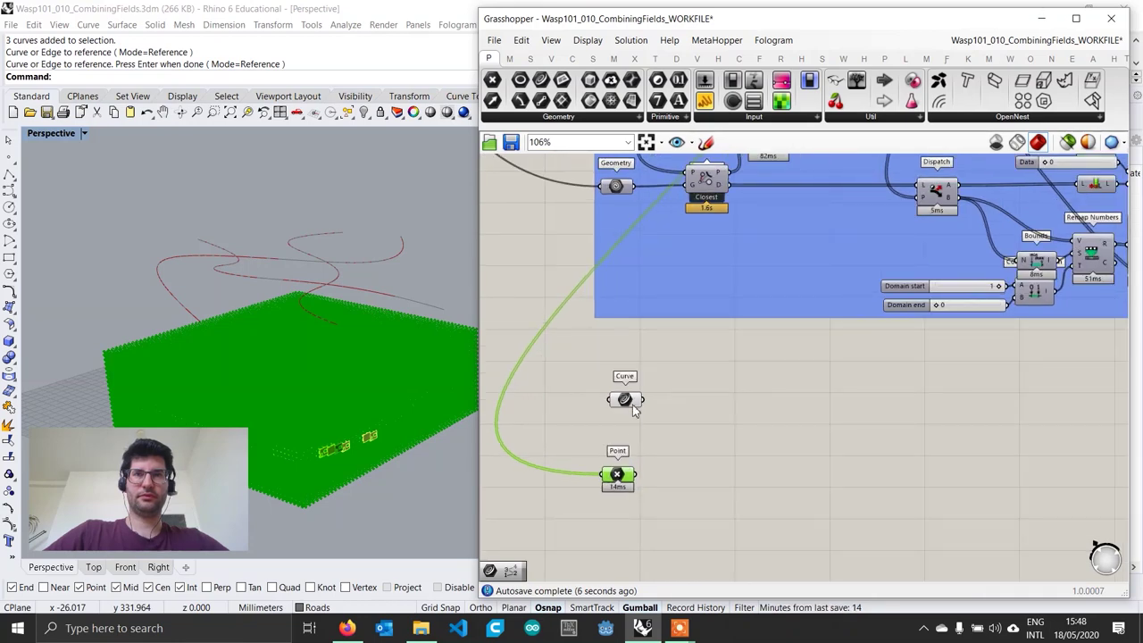
{"action": "mouse_move", "coordinate": [628, 407]}
{"action": "left_mouse_down"}
{"action": "mouse_move", "coordinate": [616, 424]}
{"action": "mouse_move", "coordinate": [627, 427]}
{"action": "left_mouse_up"}
{"action": "left_click_drag", "start_coordinate": [619, 476], "coordinate": [618, 467]}
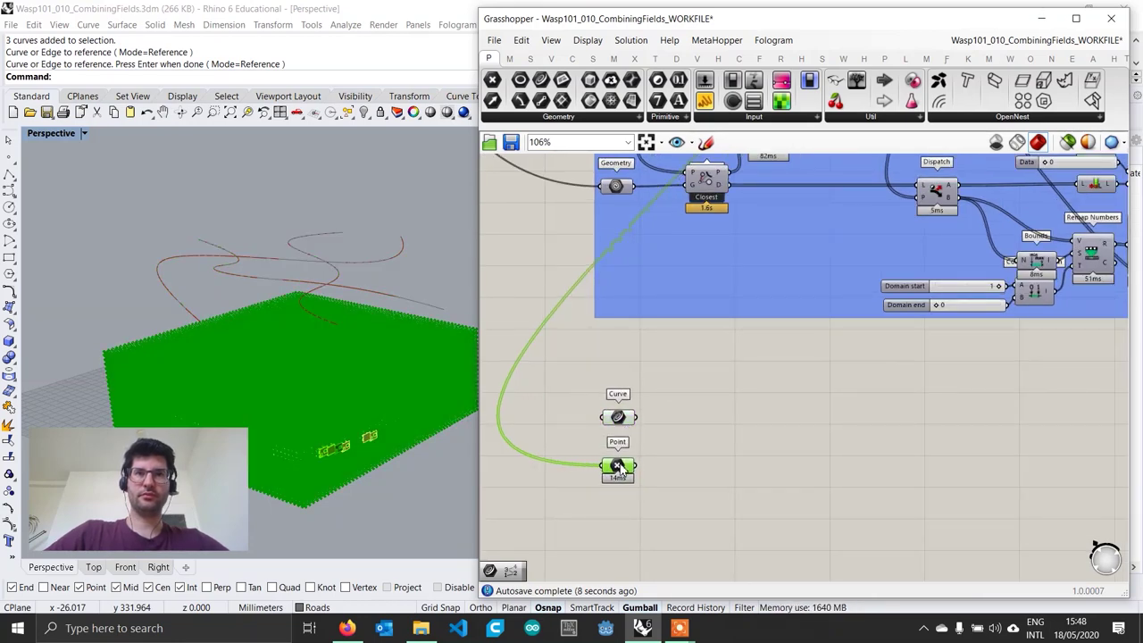
{"action": "left_click", "coordinate": [664, 468]}
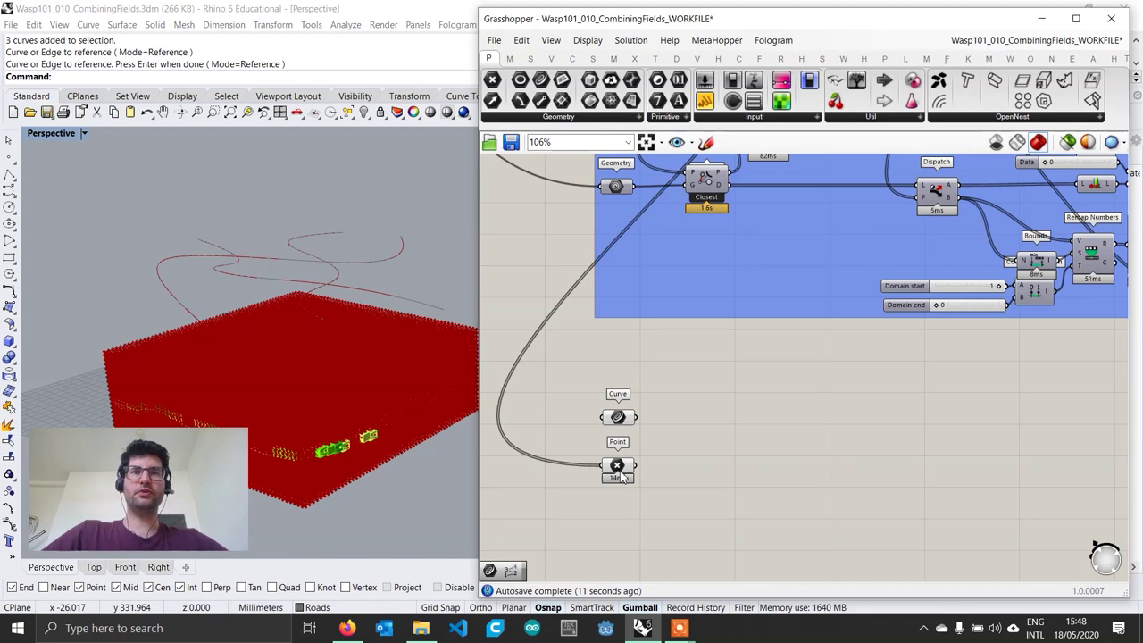
Examine the field points and the road curves in the viewport by highlighting the Point and Curve parameters in turn.
{"action": "left_click", "coordinate": [623, 477]}
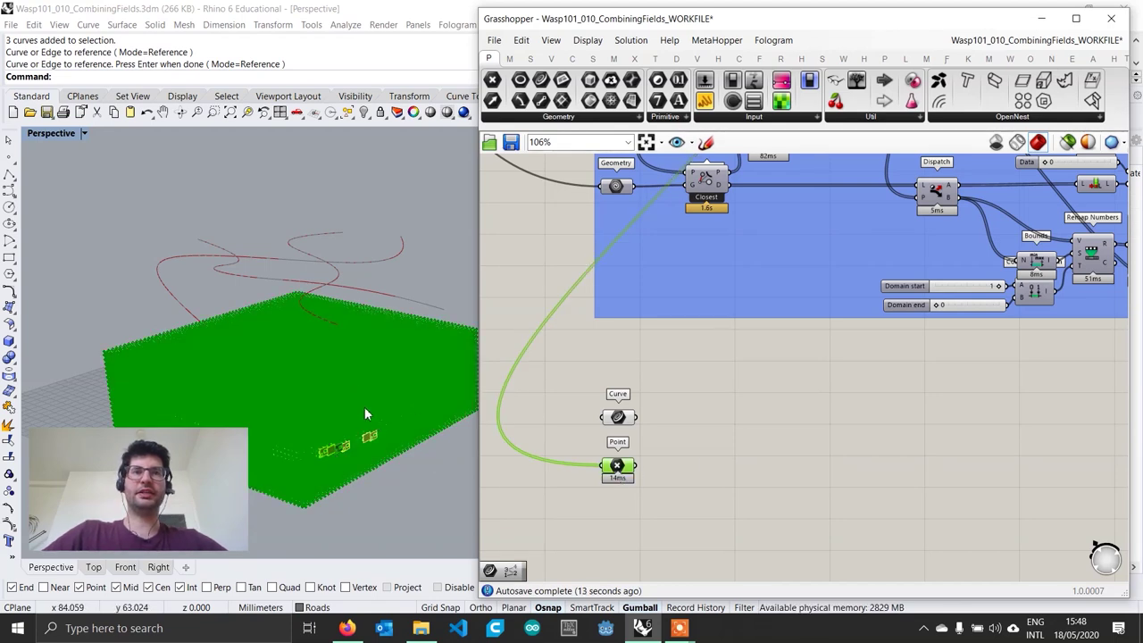
{"action": "right_click_drag", "start_coordinate": [346, 454], "coordinate": [349, 431]}
{"action": "scroll", "coordinate": [326, 439], "scroll_direction": "up", "scroll_amount": 2}
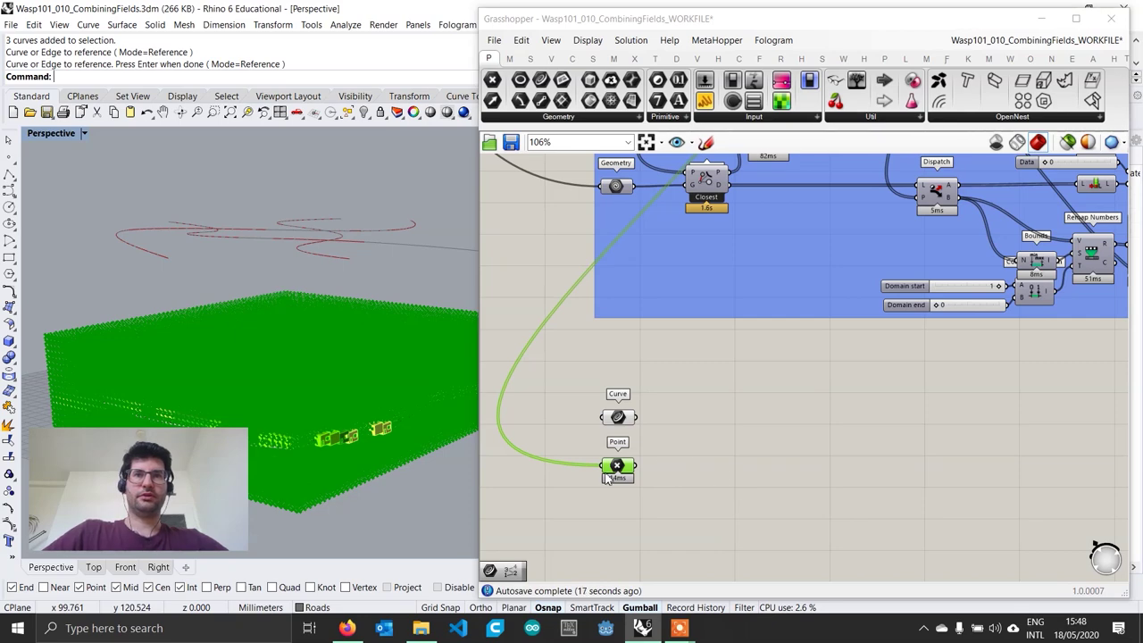
{"action": "scroll", "coordinate": [623, 457], "scroll_direction": "down", "scroll_amount": 2}
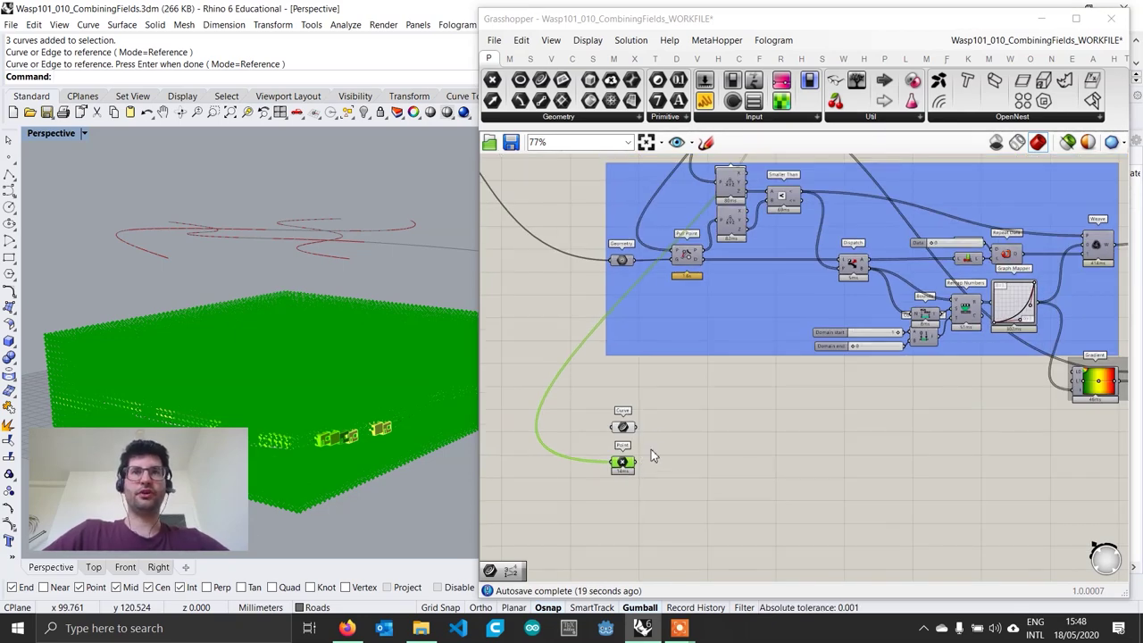
{"action": "scroll", "coordinate": [646, 413], "scroll_direction": "down", "scroll_amount": 1}
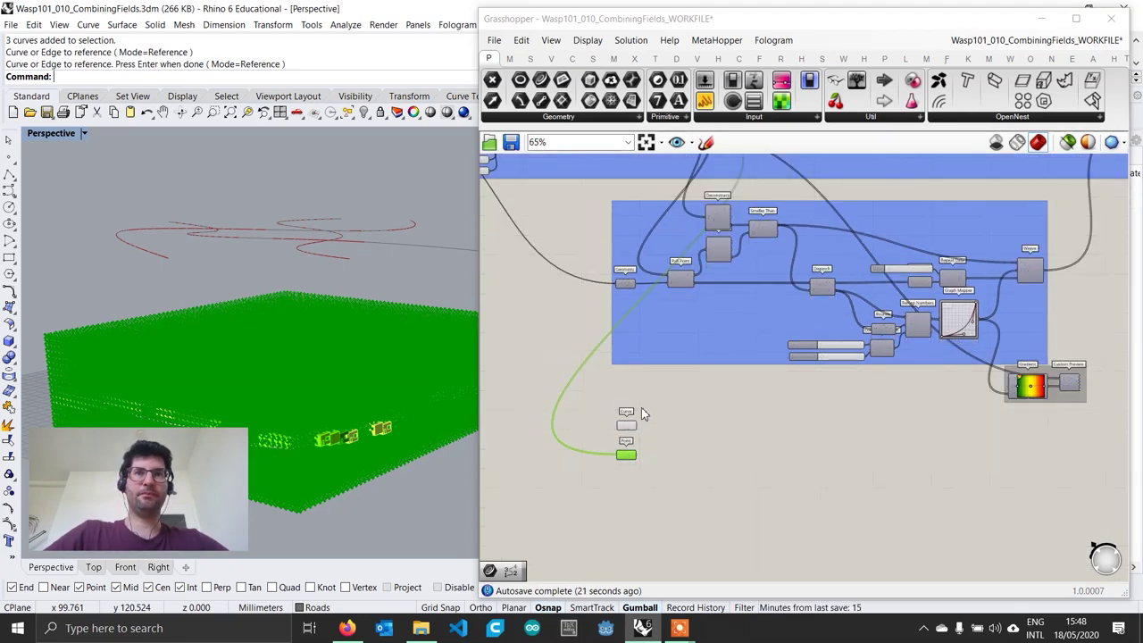
{"action": "scroll", "coordinate": [641, 408], "scroll_direction": "up", "scroll_amount": 1}
{"action": "scroll", "coordinate": [626, 431], "scroll_direction": "up", "scroll_amount": 2}
{"action": "left_click", "coordinate": [627, 432]}
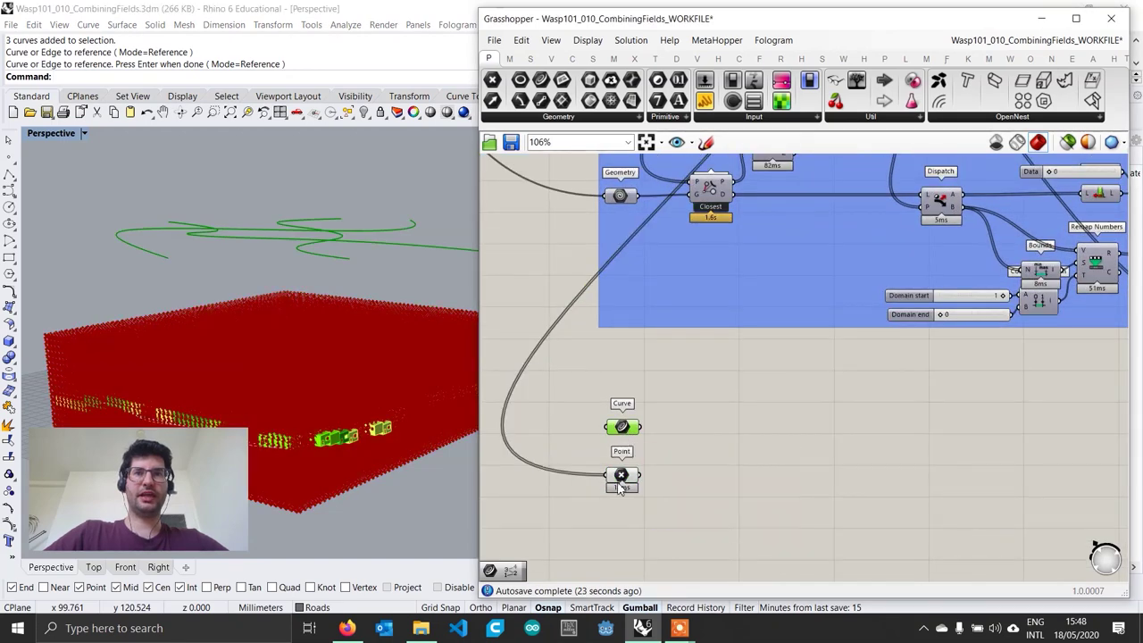
{"action": "left_click", "coordinate": [617, 475]}
{"action": "left_click", "coordinate": [656, 468]}
{"action": "scroll", "coordinate": [658, 474], "scroll_direction": "down", "scroll_amount": 2}
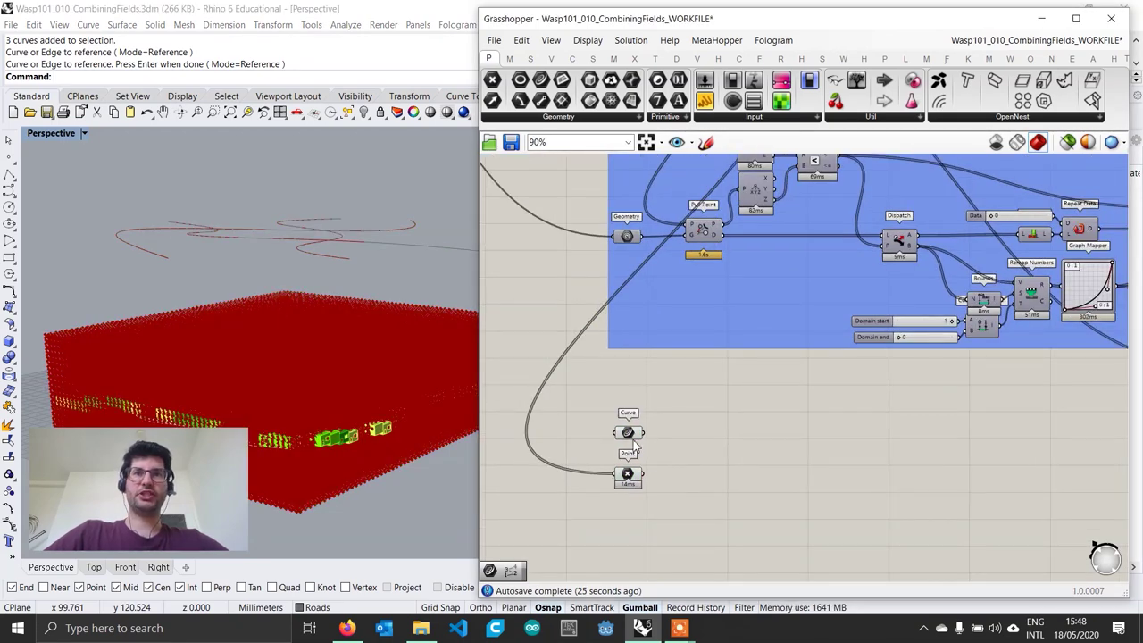
{"action": "scroll", "coordinate": [634, 420], "scroll_direction": "down", "scroll_amount": 2}
{"action": "scroll", "coordinate": [632, 393], "scroll_direction": "up", "scroll_amount": 3}
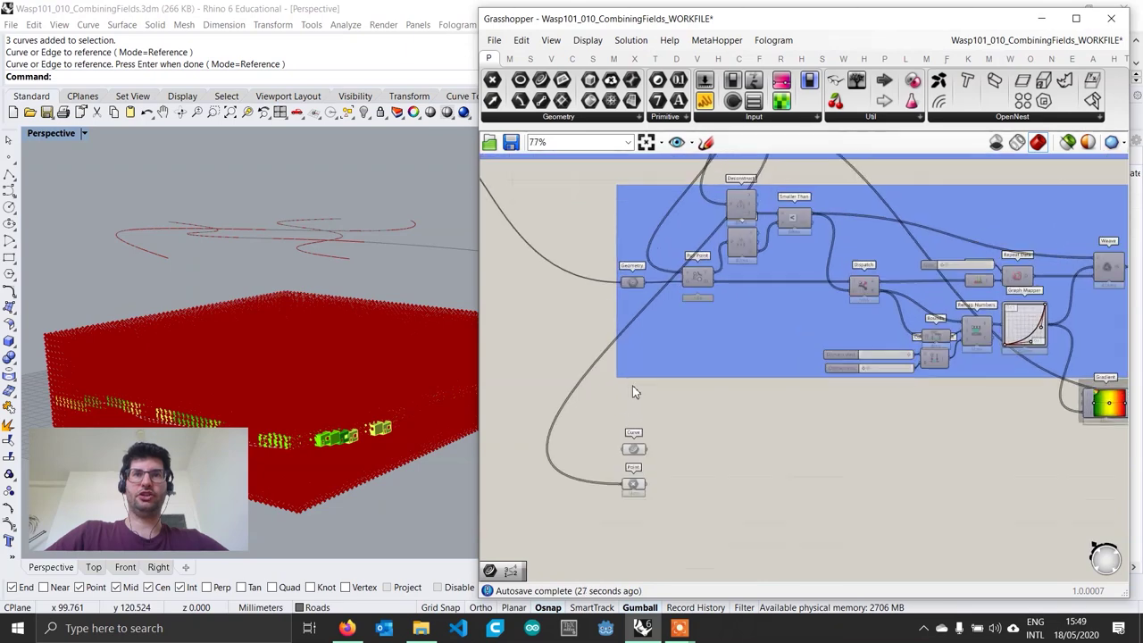
Duplicate the terrain group's connected Geometry parameter between the Curve and Point parameters, and line up all three in a column.
{"action": "left_click", "coordinate": [624, 283]}
{"action": "right_click", "coordinate": [625, 282]}
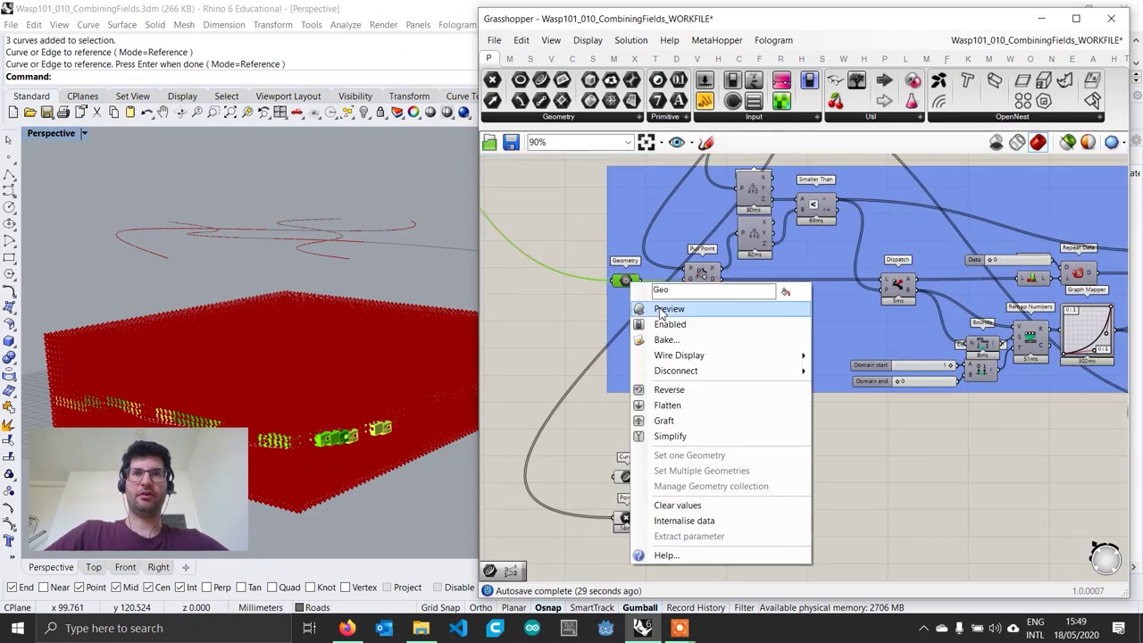
{"action": "scroll", "coordinate": [629, 282], "scroll_direction": "up", "scroll_amount": 1}
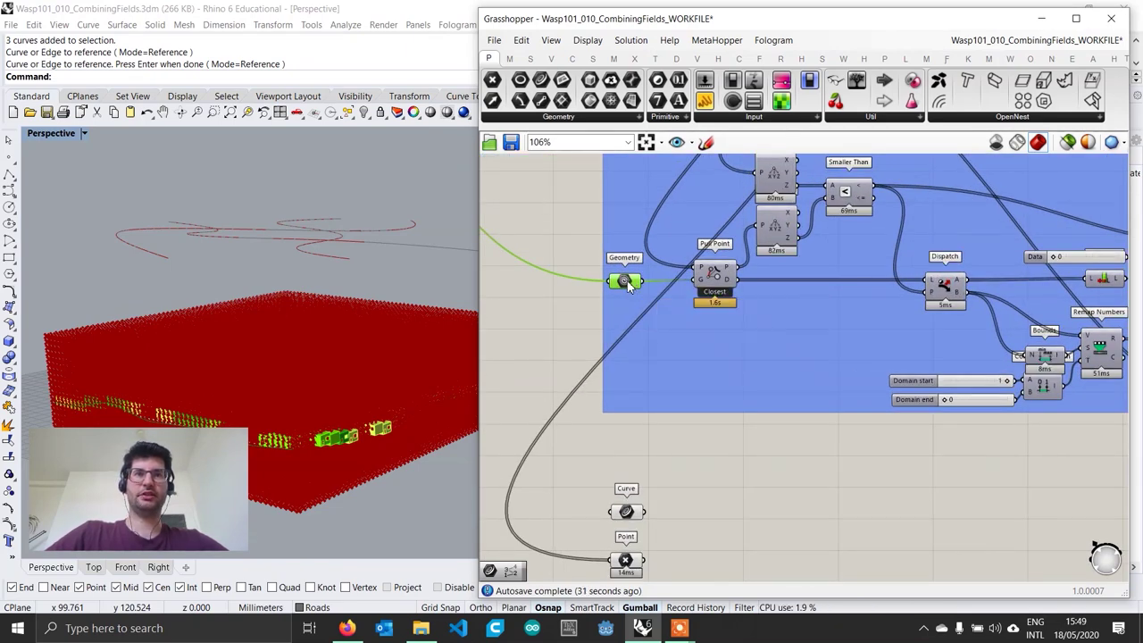
{"action": "left_click_drag", "start_coordinate": [627, 286], "coordinate": [636, 531], "text": "alt"}
{"action": "scroll", "coordinate": [630, 319], "scroll_direction": "down", "scroll_amount": 2}
{"action": "scroll", "coordinate": [618, 530], "scroll_direction": "up", "scroll_amount": 2}
{"action": "mouse_move", "coordinate": [630, 487]}
{"action": "left_mouse_down"}
{"action": "mouse_move", "coordinate": [629, 553]}
{"action": "mouse_move", "coordinate": [634, 482]}
{"action": "left_mouse_up"}
{"action": "left_click_drag", "start_coordinate": [628, 552], "coordinate": [630, 531]}
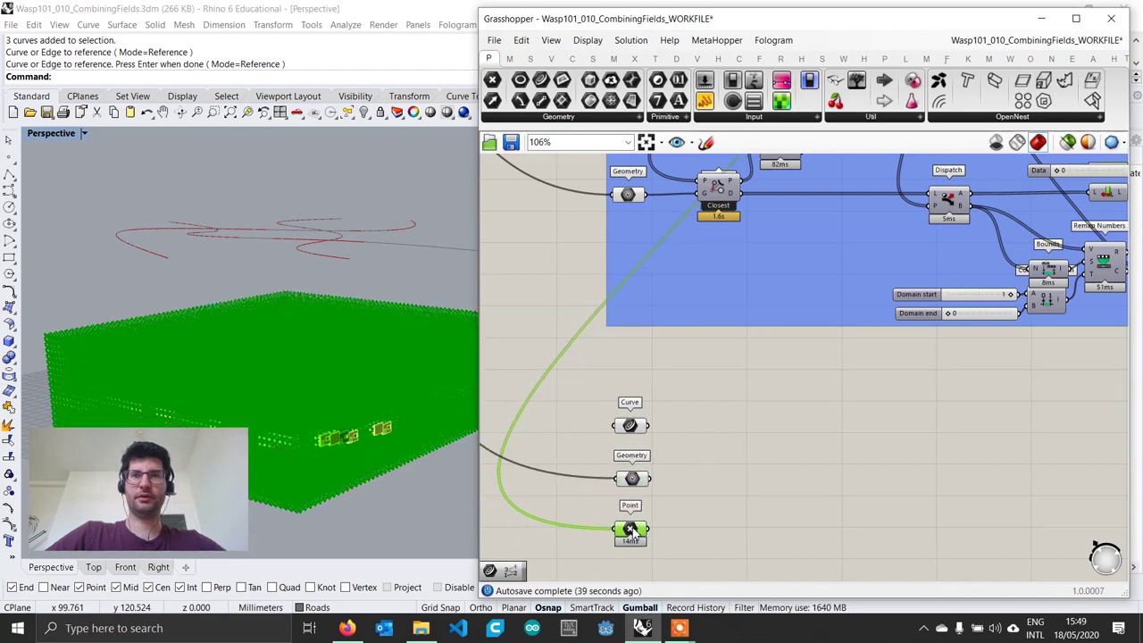
Check the geometry held by the Curve, Geometry and Point parameters by highlighting each one in the viewport.
{"action": "scroll", "coordinate": [656, 521], "scroll_direction": "up", "scroll_amount": 1}
{"action": "left_click", "coordinate": [661, 519]}
{"action": "left_click", "coordinate": [624, 410]}
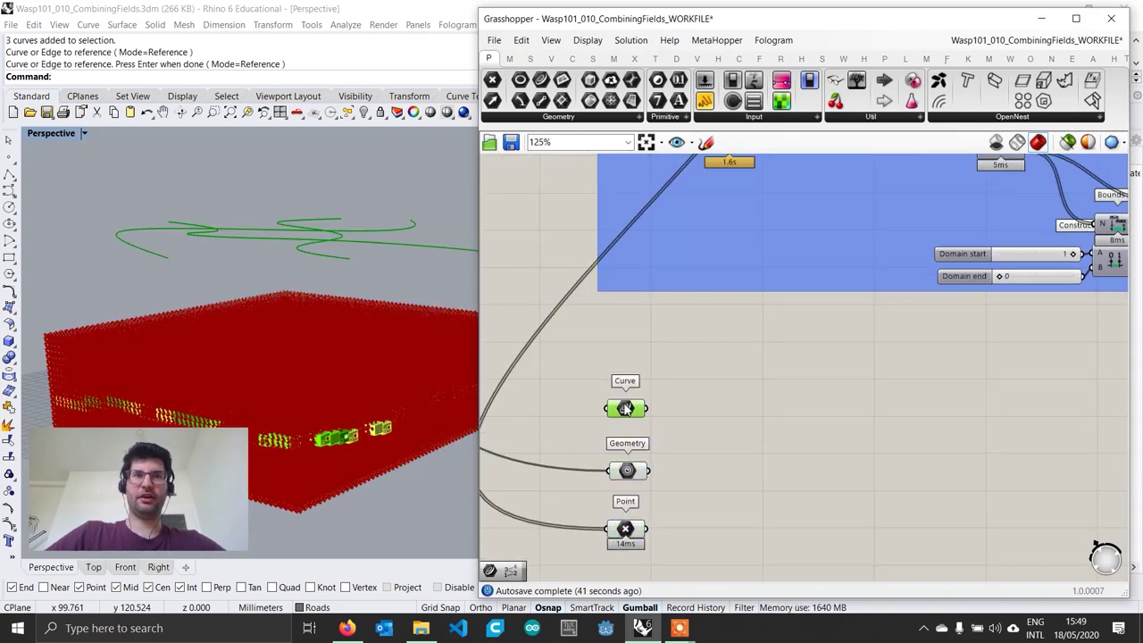
{"action": "left_click", "coordinate": [629, 468]}
{"action": "right_click_drag", "start_coordinate": [348, 425], "coordinate": [340, 399]}
{"action": "left_click", "coordinate": [625, 529]}
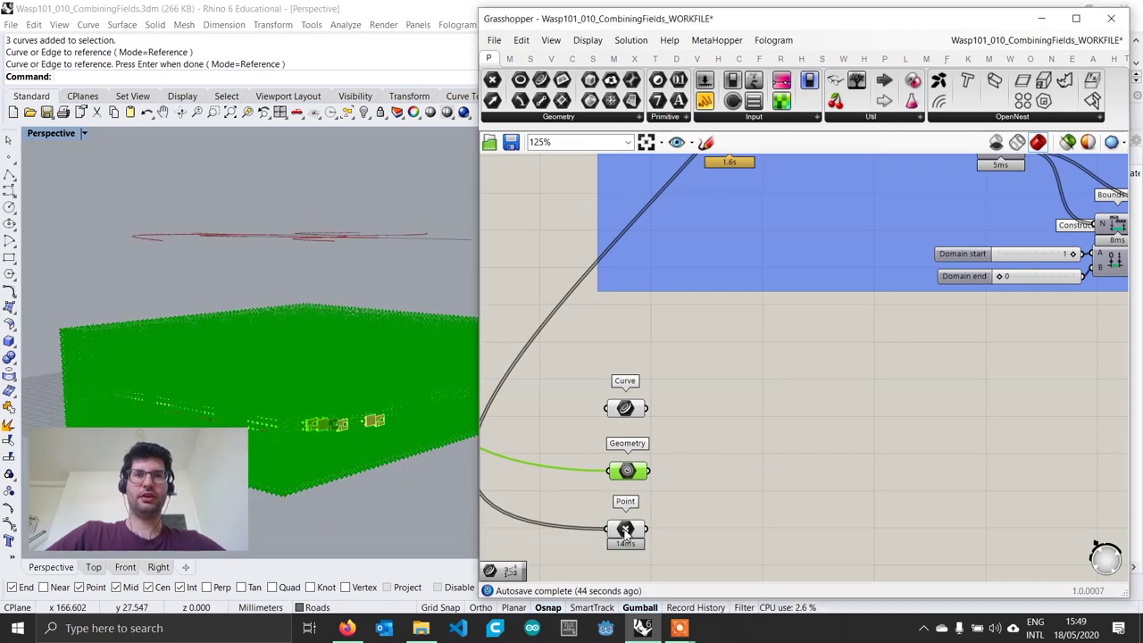
{"action": "scroll", "coordinate": [684, 503], "scroll_direction": "down", "scroll_amount": 1}
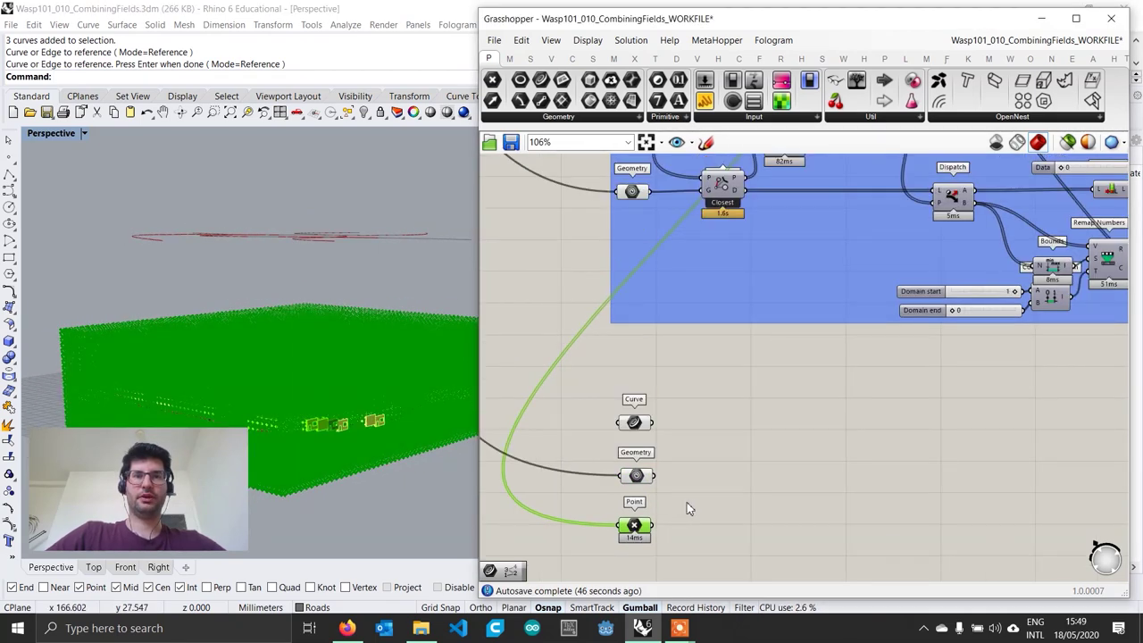
{"action": "left_click", "coordinate": [687, 502]}
Turn off the preview of all components in the visualization group following the Wasp field-driven aggregation.
{"action": "scroll", "coordinate": [725, 482], "scroll_direction": "down", "scroll_amount": 1}
{"action": "scroll", "coordinate": [726, 481], "scroll_direction": "down", "scroll_amount": 1}
{"action": "scroll", "coordinate": [931, 391], "scroll_direction": "down", "scroll_amount": 2}
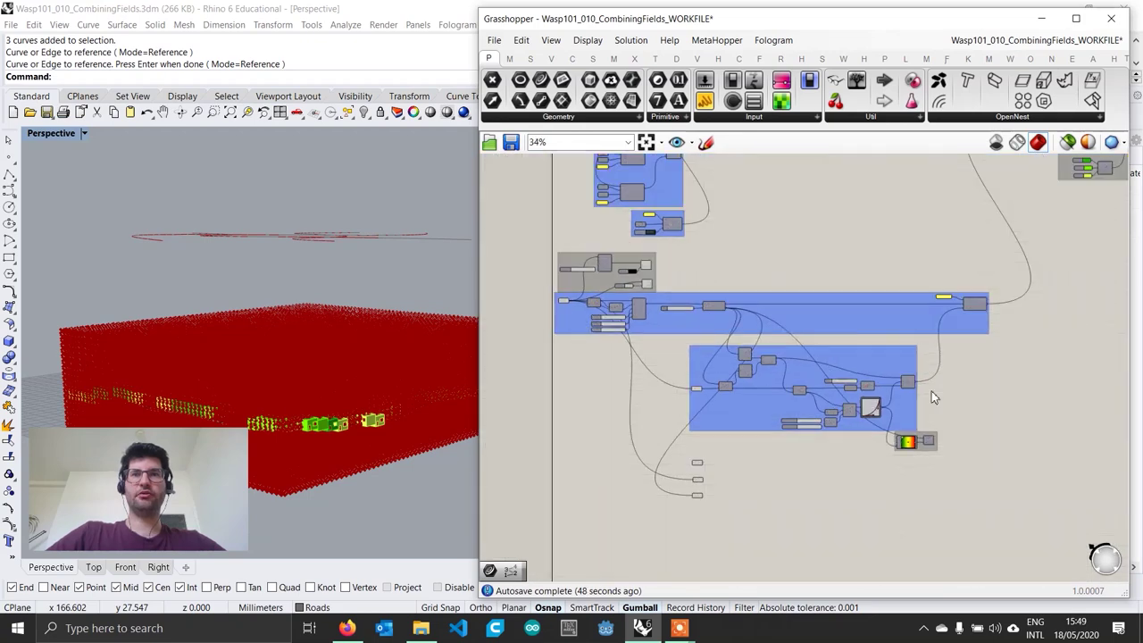
{"action": "scroll", "coordinate": [977, 288], "scroll_direction": "up", "scroll_amount": 2}
{"action": "left_click_drag", "start_coordinate": [1082, 361], "coordinate": [813, 202]}
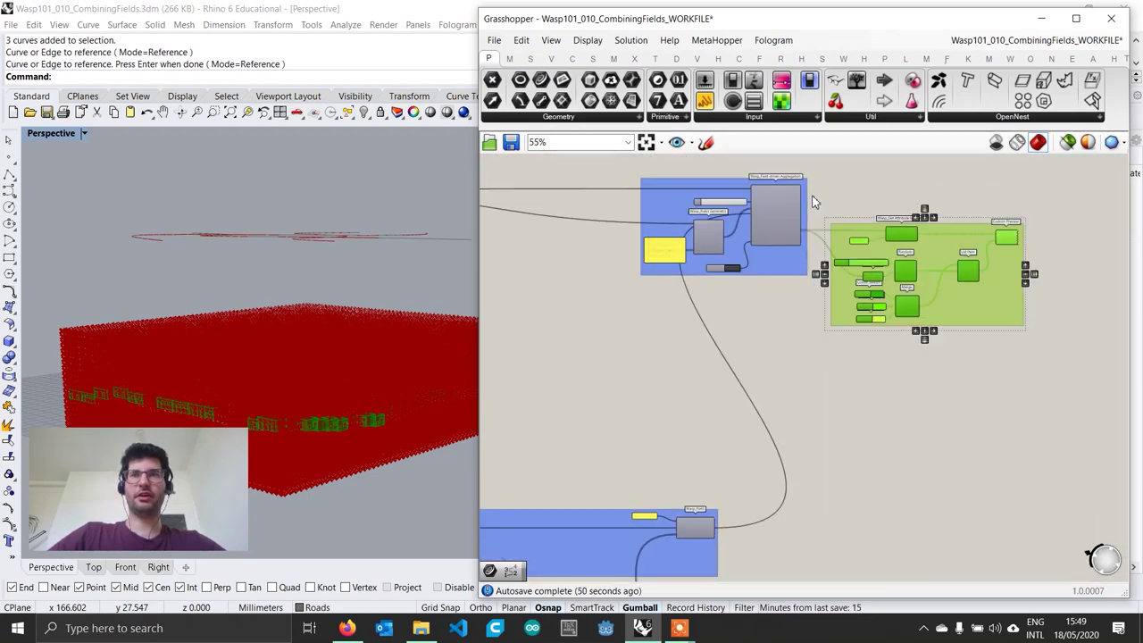
{"action": "right_click", "coordinate": [955, 188]}
{"action": "left_click", "coordinate": [1000, 211]}
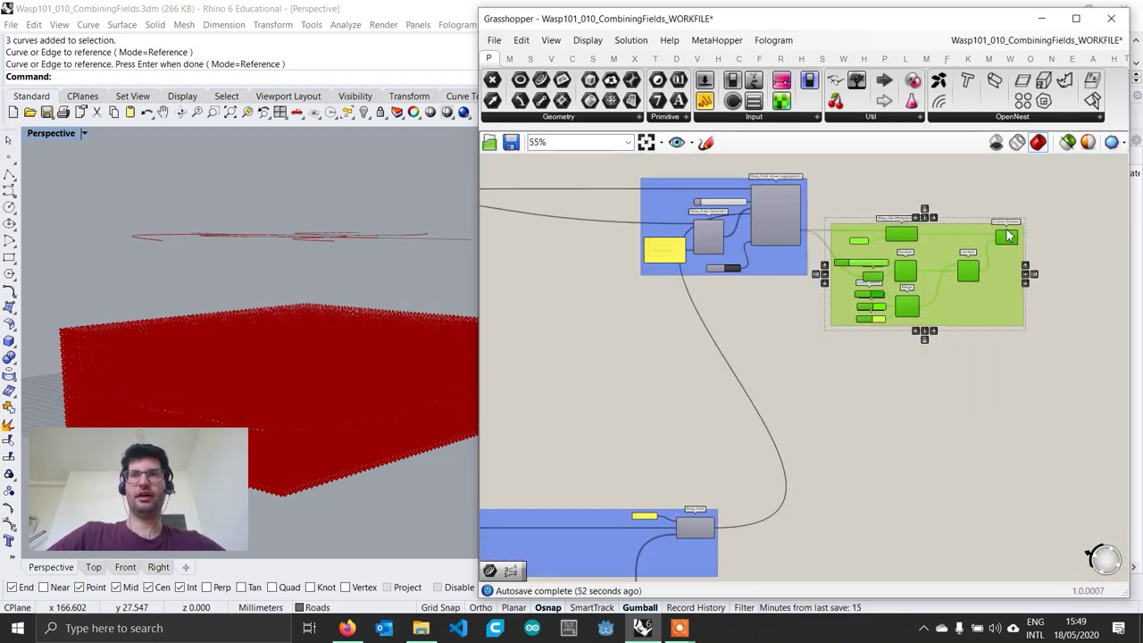
Turn off the preview of the Point parameter below the terrain field group.
{"action": "scroll", "coordinate": [790, 375], "scroll_direction": "down", "scroll_amount": 2}
{"action": "right_click_drag", "start_coordinate": [683, 436], "coordinate": [840, 337]}
{"action": "scroll", "coordinate": [729, 454], "scroll_direction": "up", "scroll_amount": 4}
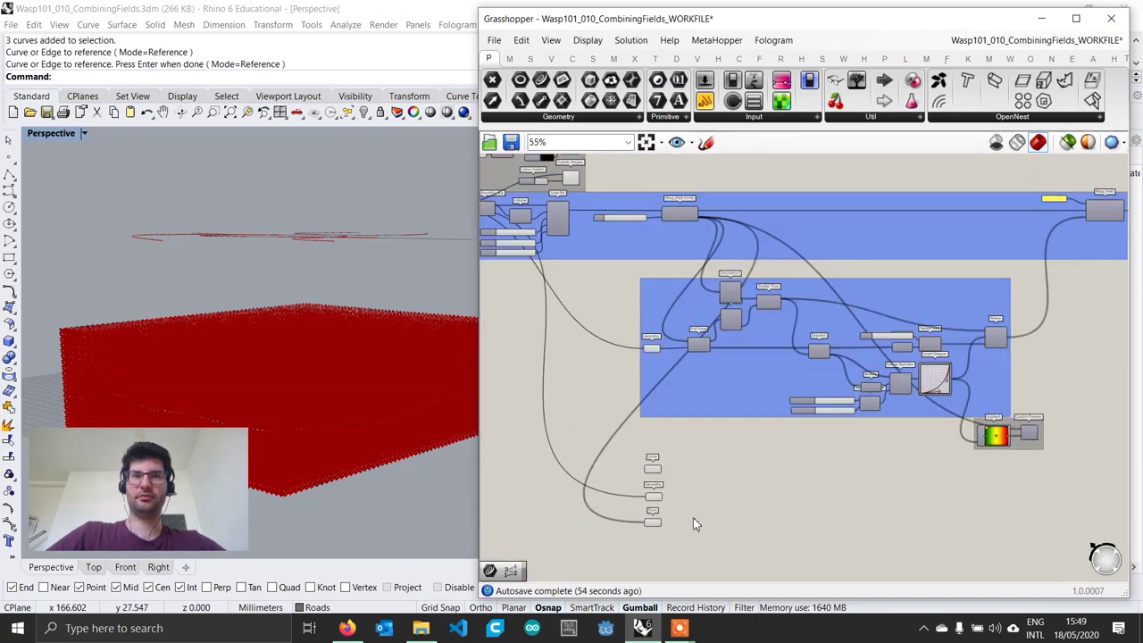
{"action": "scroll", "coordinate": [637, 527], "scroll_direction": "up", "scroll_amount": 1}
{"action": "left_click", "coordinate": [636, 516]}
{"action": "right_click", "coordinate": [636, 516]}
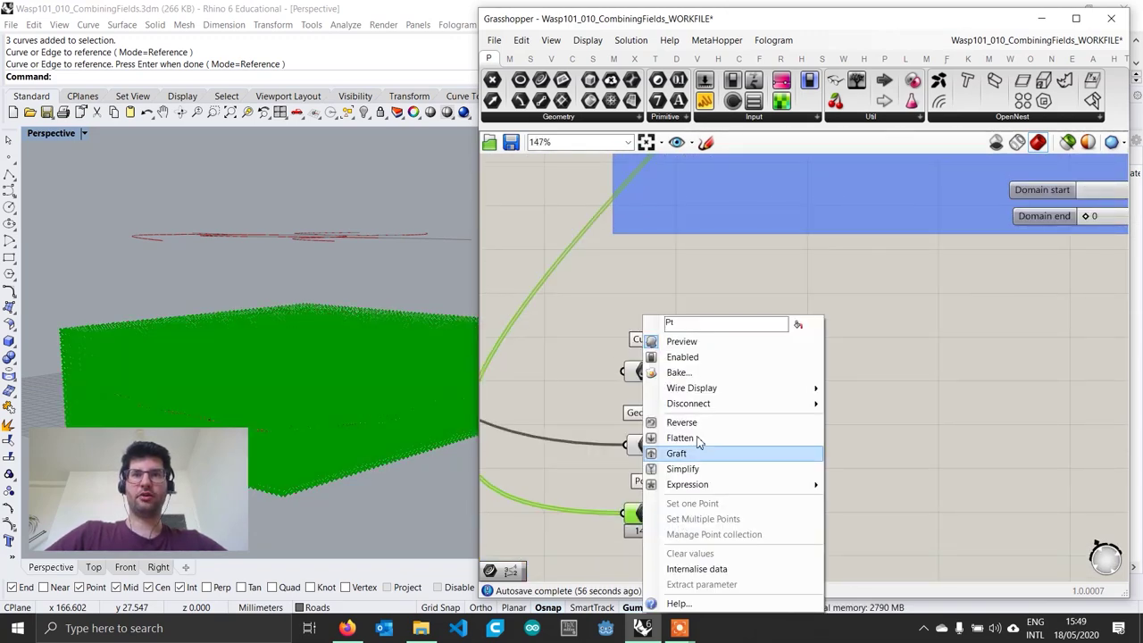
{"action": "left_click", "coordinate": [702, 346]}
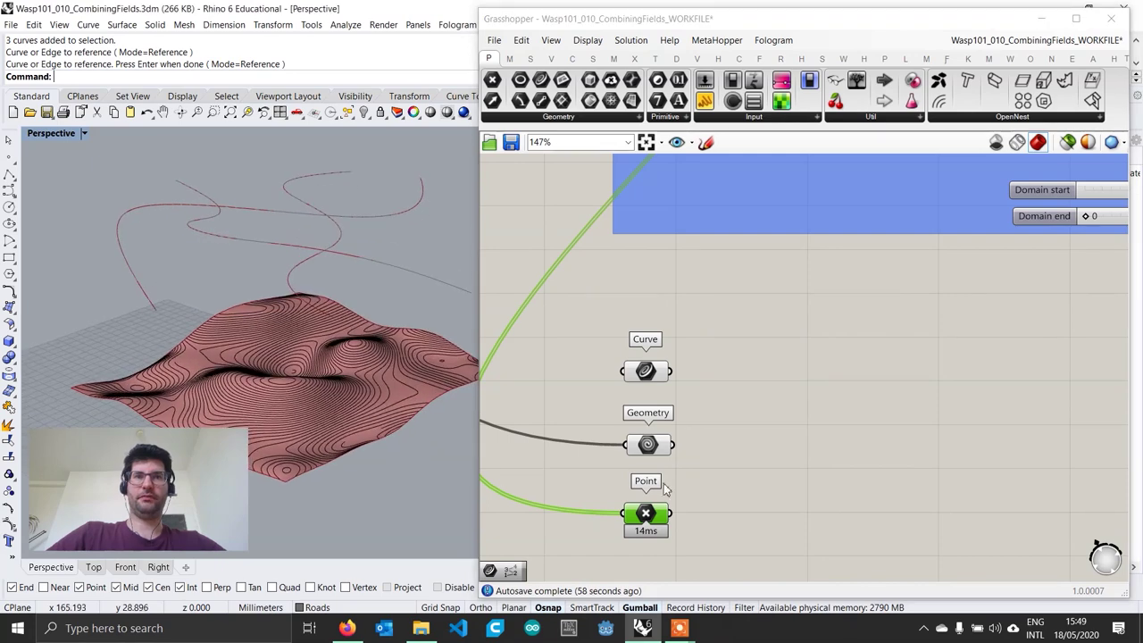
Add a Project component for projecting curves onto a Brep beside the Curve and Geometry parameters.
{"action": "scroll", "coordinate": [670, 454], "scroll_direction": "up", "scroll_amount": 1}
{"action": "left_click", "coordinate": [652, 358]}
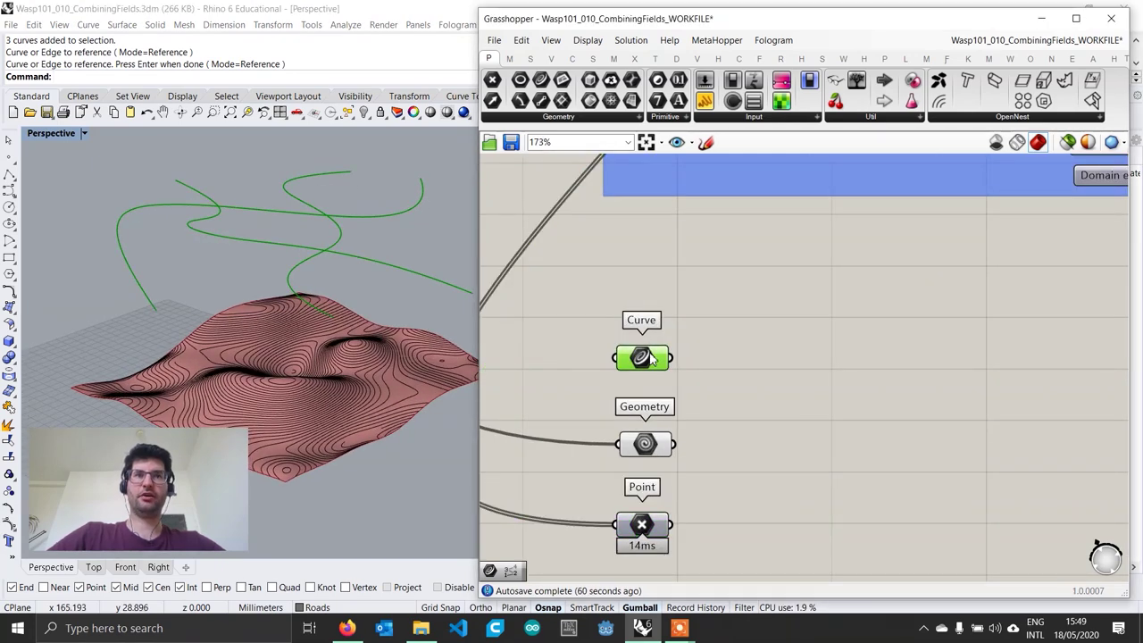
{"action": "scroll", "coordinate": [653, 357], "scroll_direction": "down", "scroll_amount": 1}
{"action": "left_click", "coordinate": [646, 430]}
{"action": "double_click", "coordinate": [799, 402]}
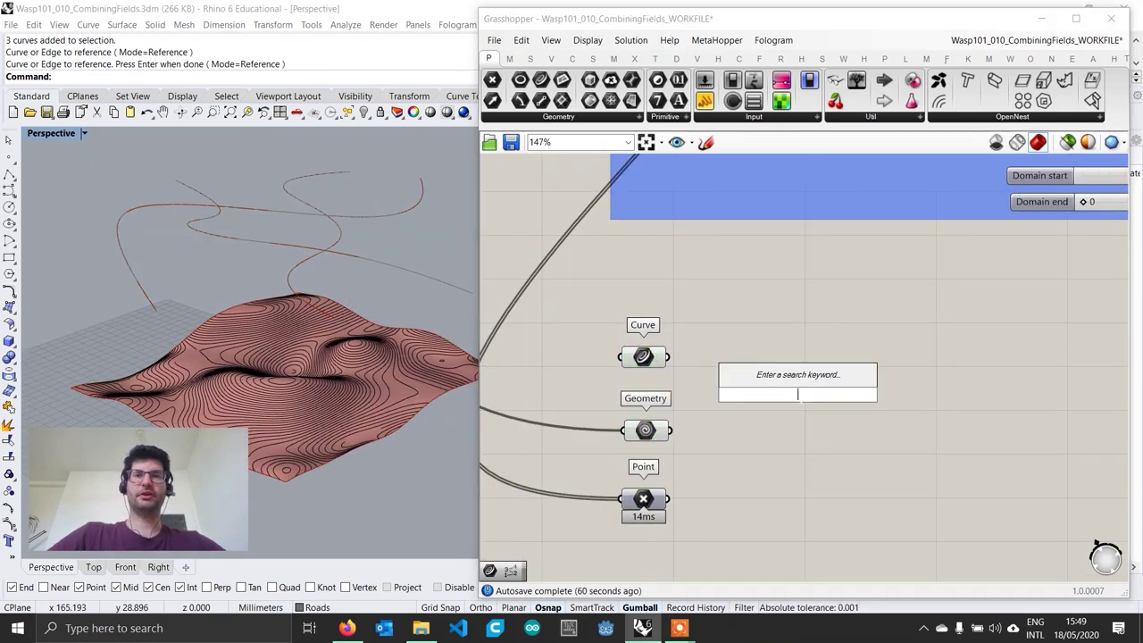
{"action": "type", "text": "proje"}
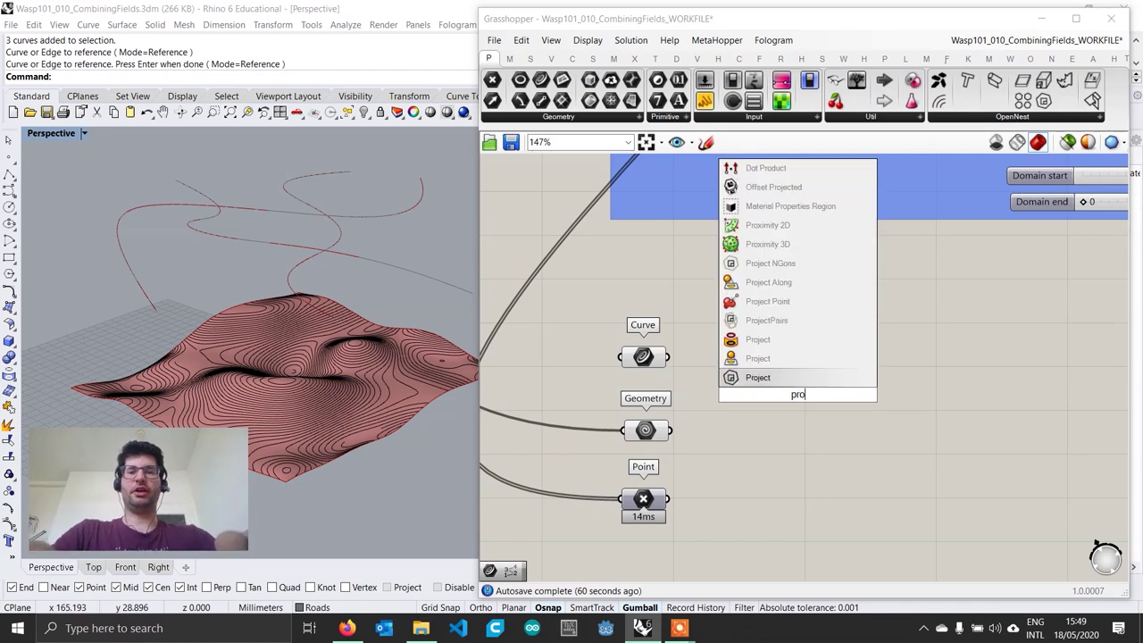
{"action": "key", "text": "Up"}
{"action": "key", "text": "Up"}
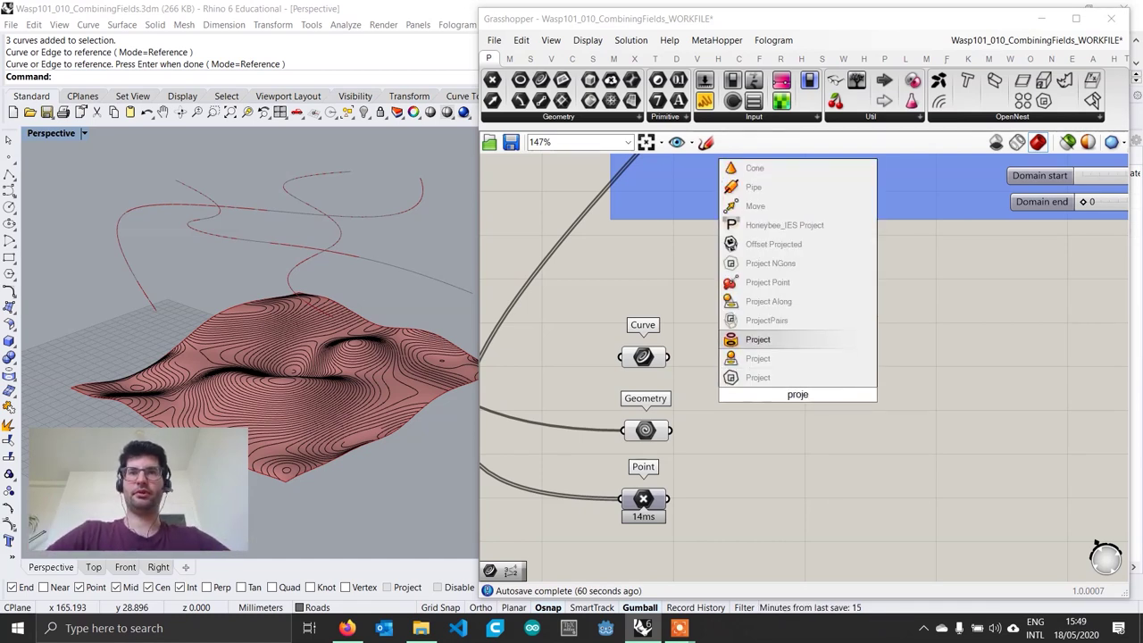
{"action": "left_click", "coordinate": [755, 341]}
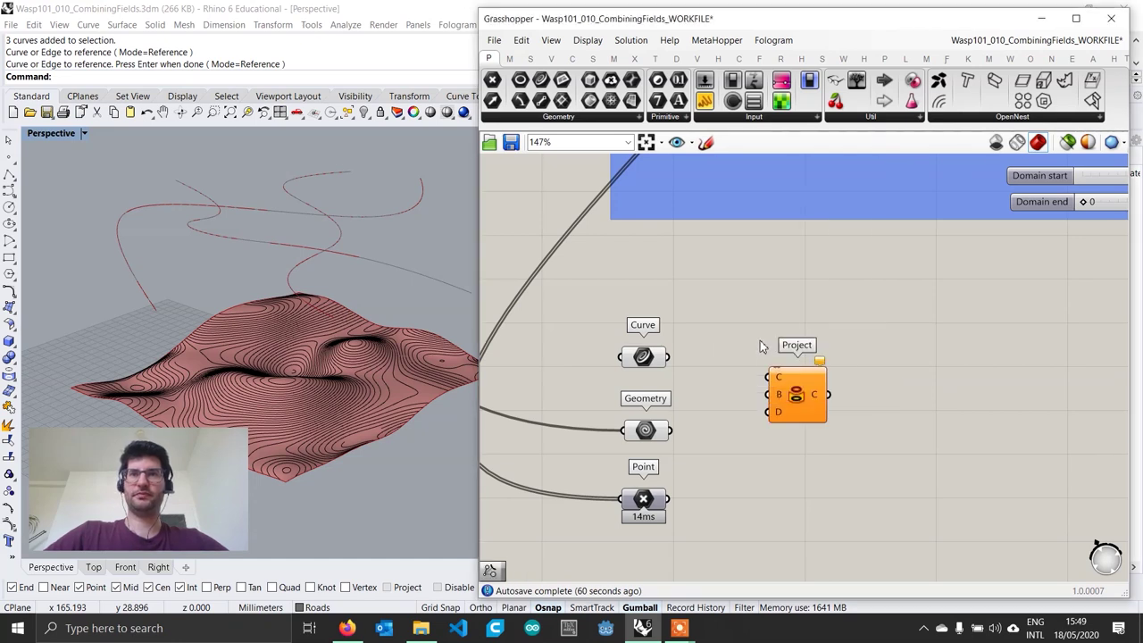
{"action": "mouse_move", "coordinate": [811, 403]}
{"action": "left_mouse_down"}
{"action": "mouse_move", "coordinate": [771, 403]}
{"action": "mouse_move", "coordinate": [791, 403]}
{"action": "left_mouse_up"}
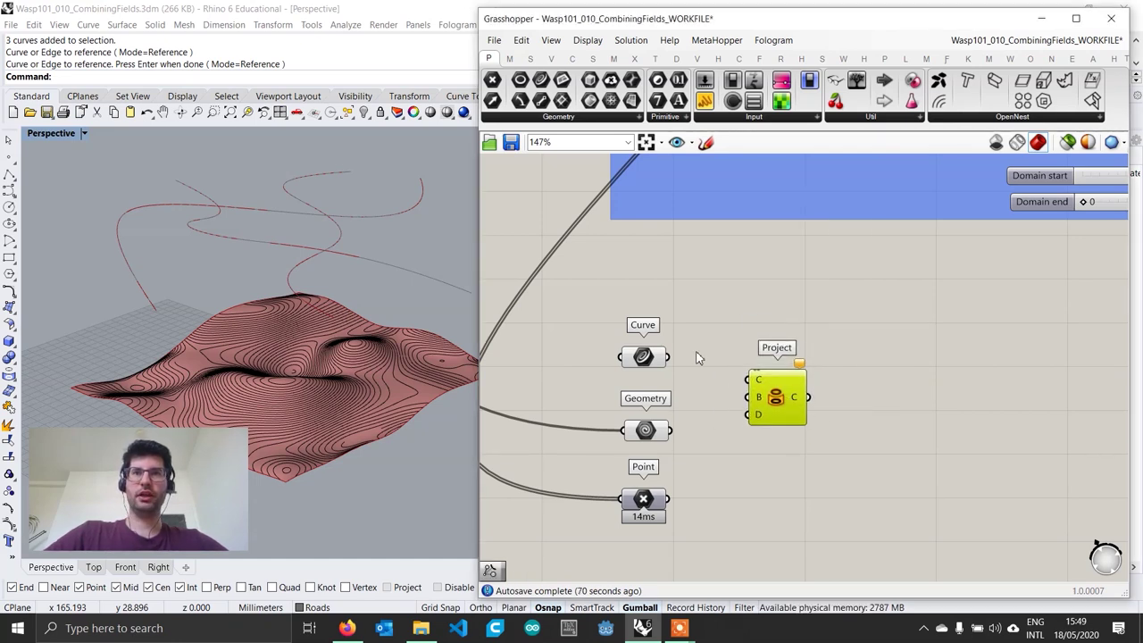
Connect the Curve parameter to Project's C input and the Geometry parameter to its B input, then adjust the component's position.
{"action": "left_click_drag", "start_coordinate": [667, 356], "coordinate": [791, 381]}
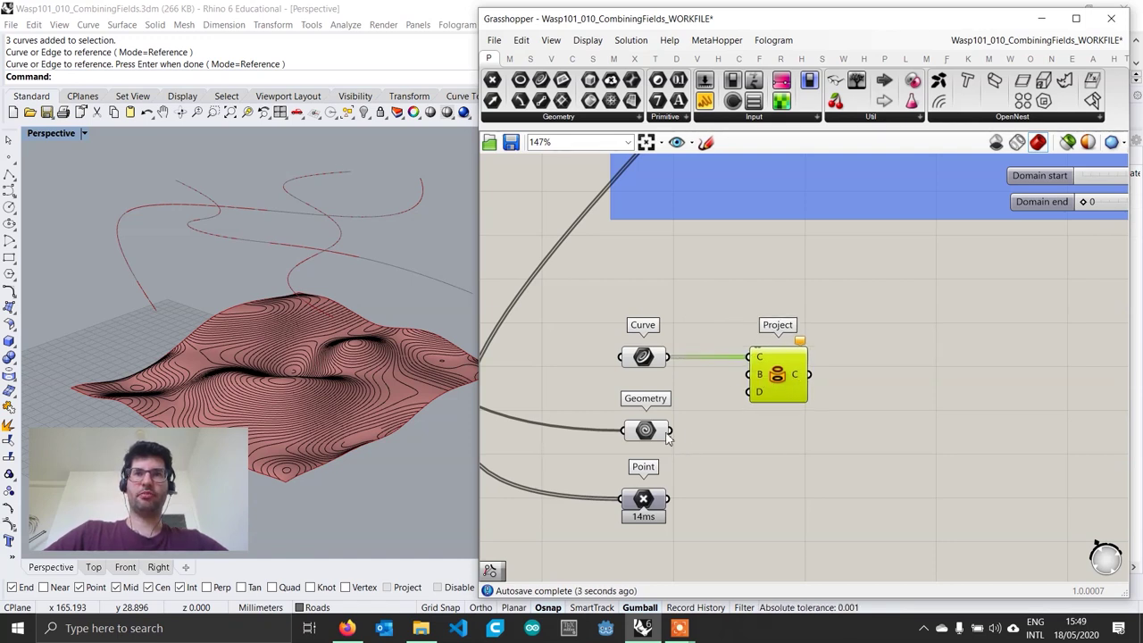
{"action": "left_click_drag", "start_coordinate": [722, 393], "coordinate": [750, 375]}
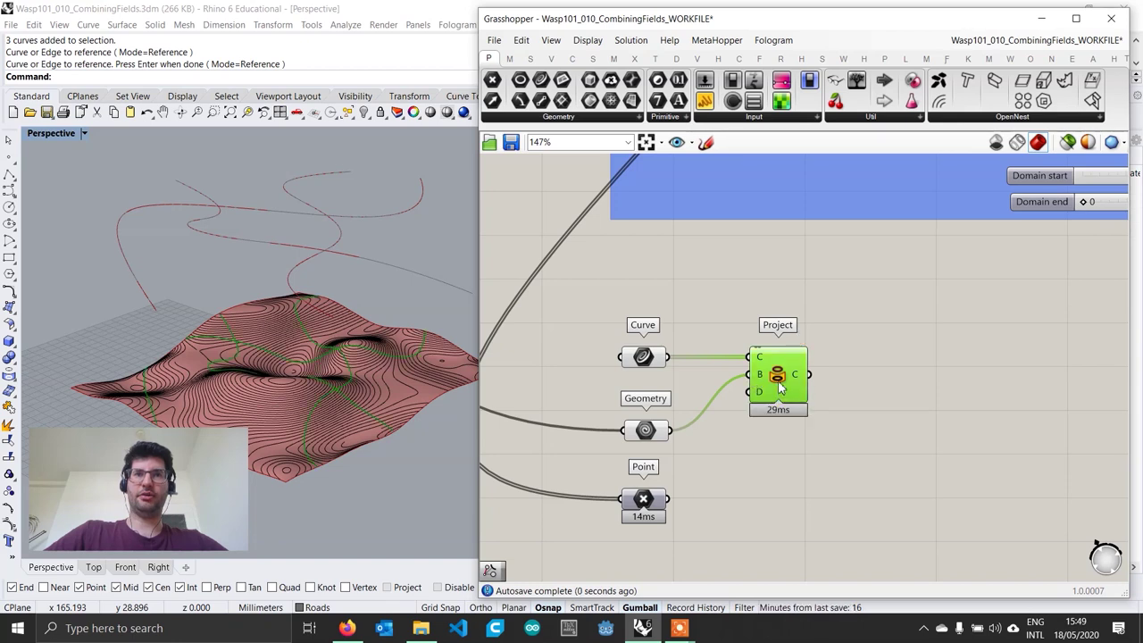
{"action": "mouse_move", "coordinate": [759, 400]}
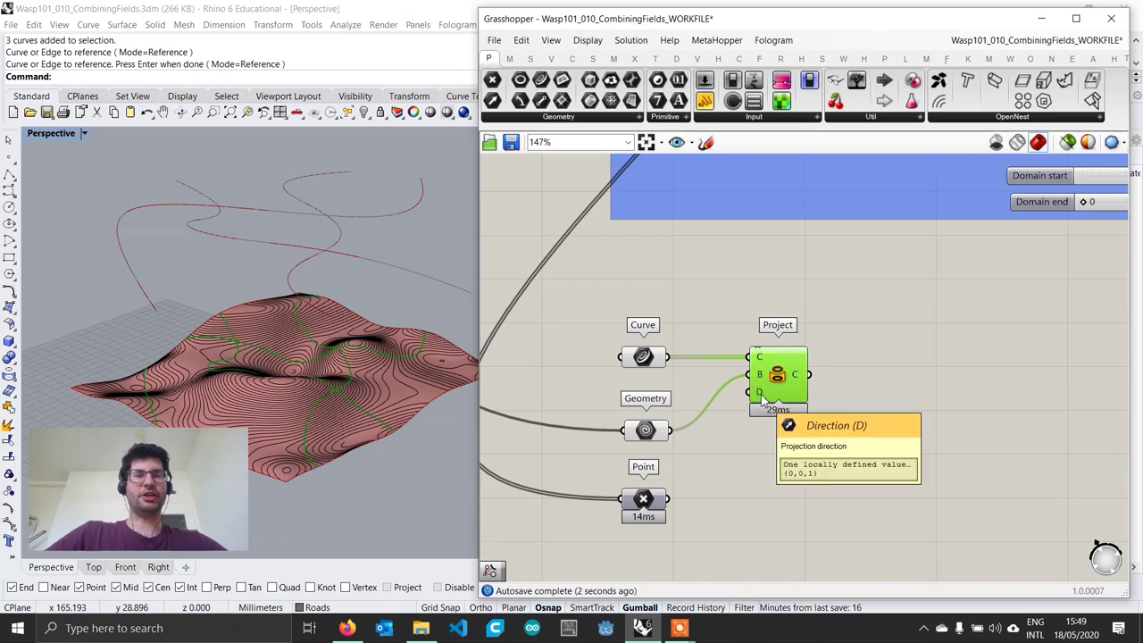
{"action": "left_click_drag", "start_coordinate": [764, 404], "coordinate": [777, 403]}
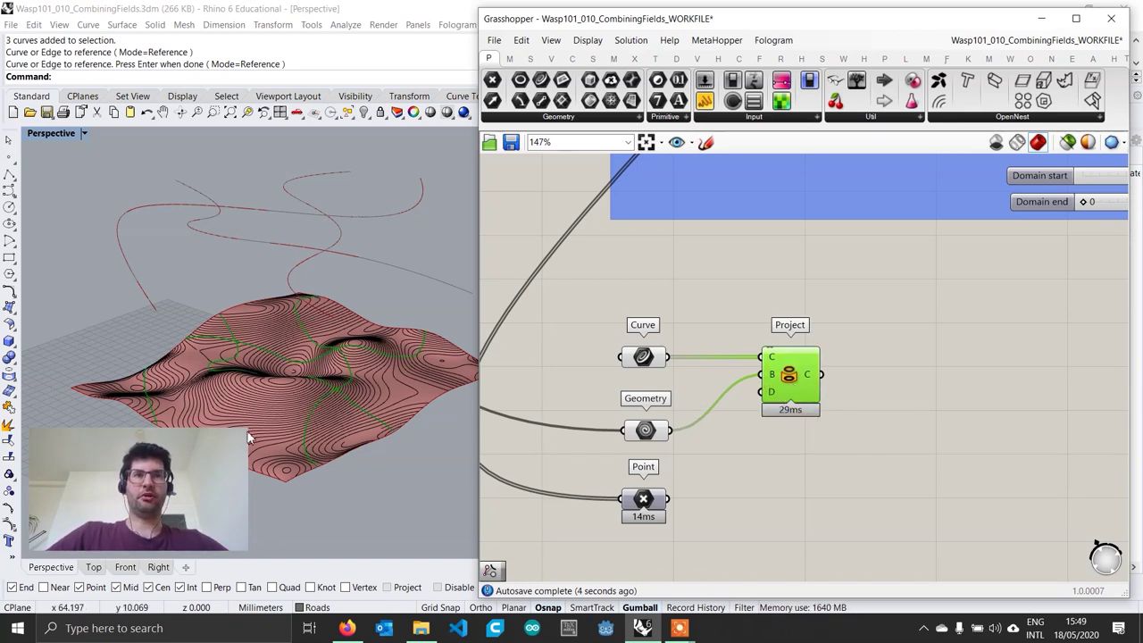
{"action": "right_click_drag", "start_coordinate": [312, 259], "coordinate": [373, 370]}
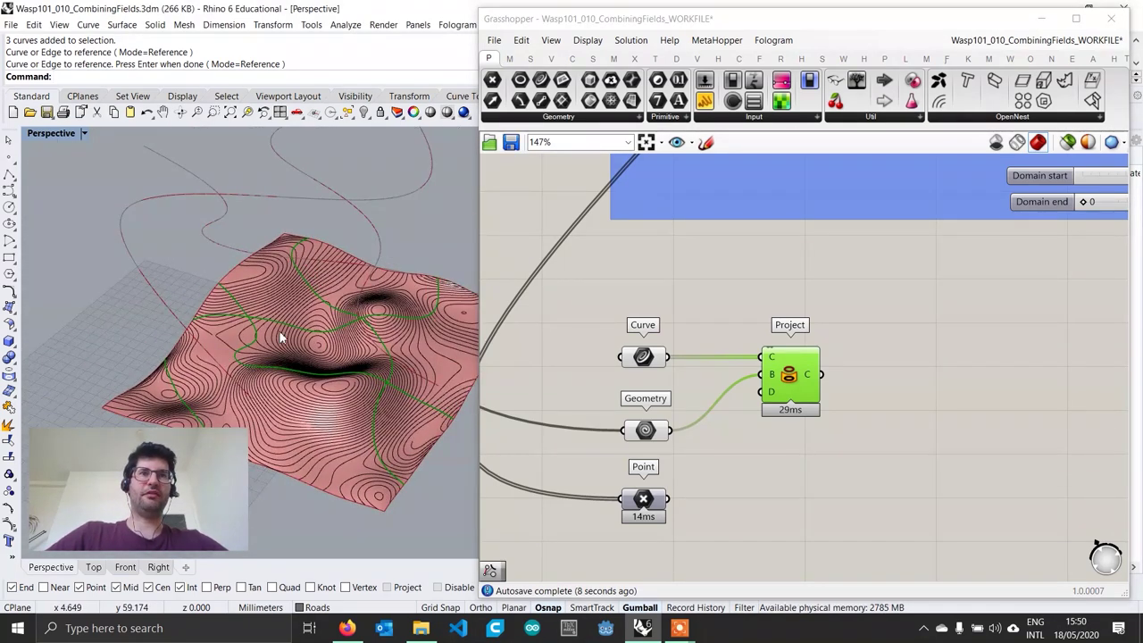
{"action": "right_click_drag", "start_coordinate": [295, 393], "coordinate": [332, 317]}
{"action": "left_click_drag", "start_coordinate": [796, 385], "coordinate": [766, 385]}
{"action": "right_click_drag", "start_coordinate": [869, 445], "coordinate": [825, 423]}
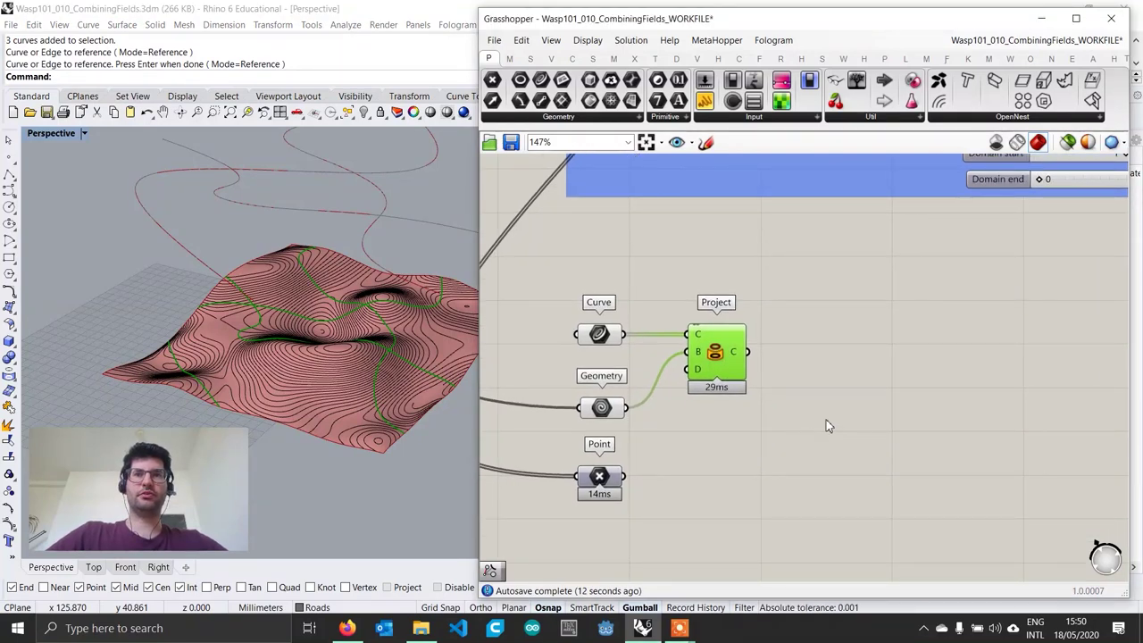
Add a Pull Point component to the canvas near the Project component.
{"action": "double_click", "coordinate": [826, 420]}
{"action": "type", "text": "p"}
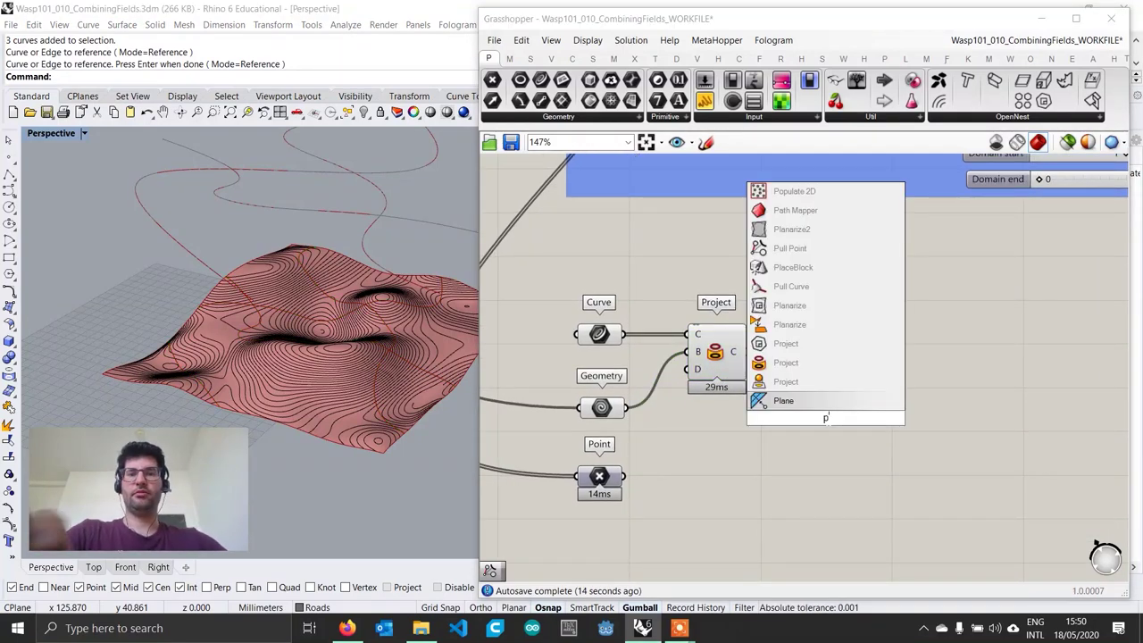
{"action": "type", "text": "ull point"}
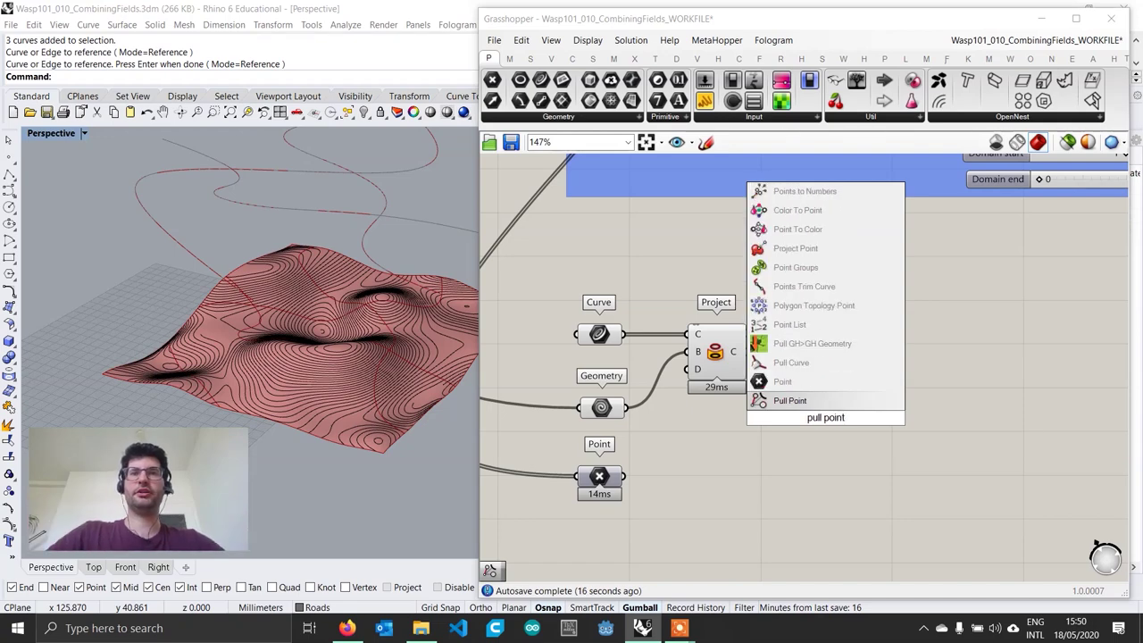
{"action": "key", "text": "Return"}
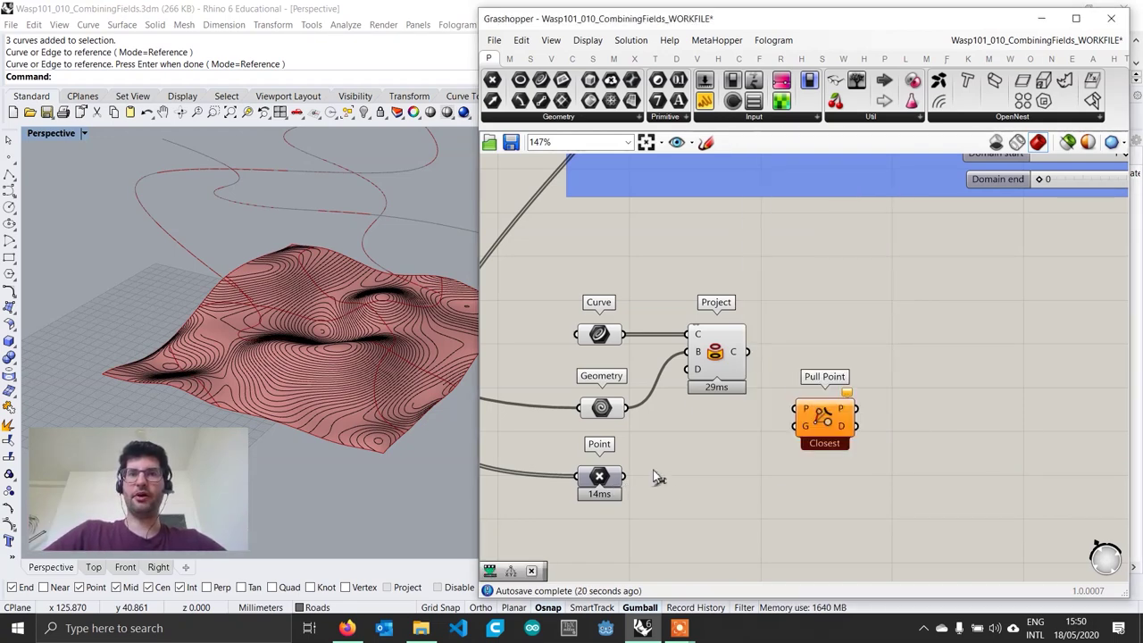
Connect the Point parameter to Pull Point's P input and Project's curve output to its G input, placing Pull Point in line with Point.
{"action": "left_click_drag", "start_coordinate": [625, 476], "coordinate": [794, 409]}
{"action": "left_click_drag", "start_coordinate": [830, 431], "coordinate": [861, 499]}
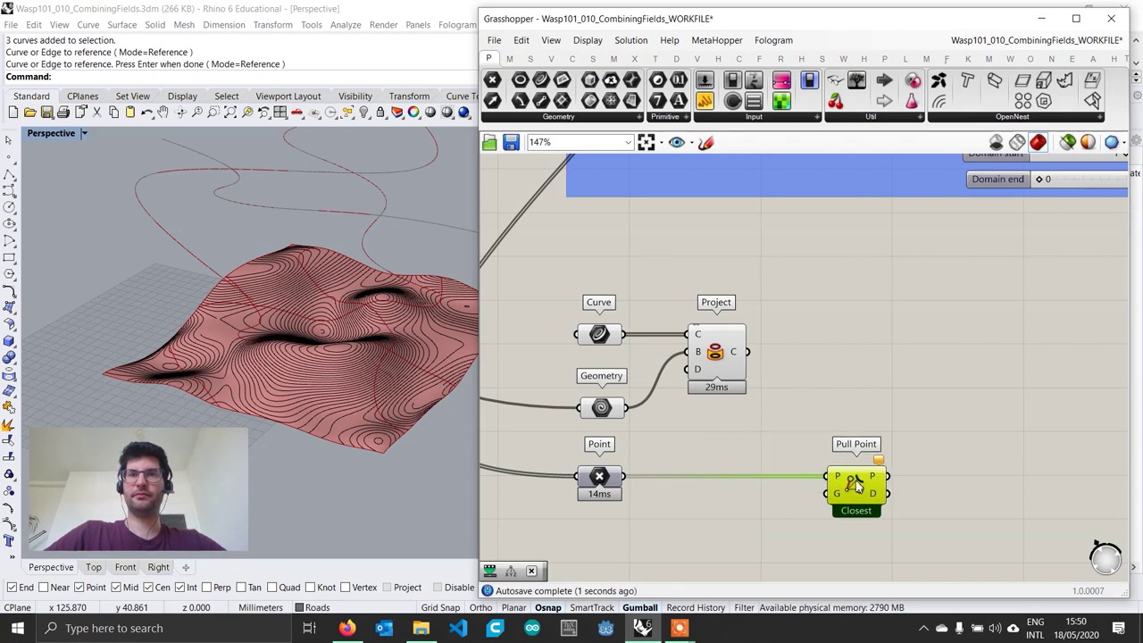
{"action": "left_click_drag", "start_coordinate": [750, 353], "coordinate": [838, 504]}
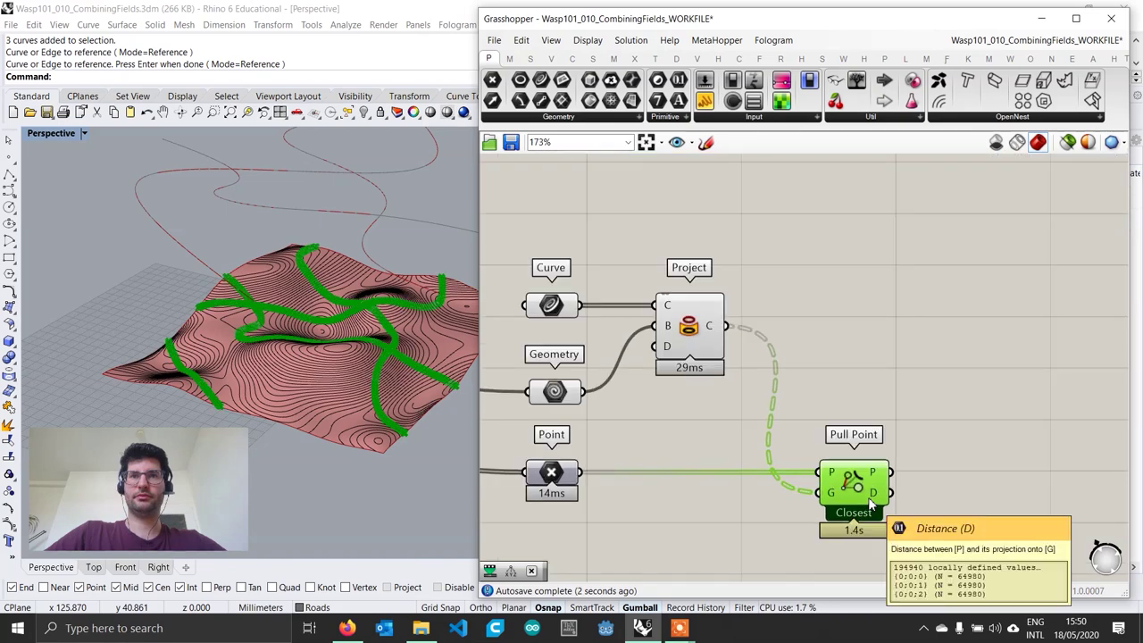
Examine the projected road curves on the terrain and the closest-point output of Pull Point.
{"action": "scroll", "coordinate": [873, 496], "scroll_direction": "up", "scroll_amount": 3}
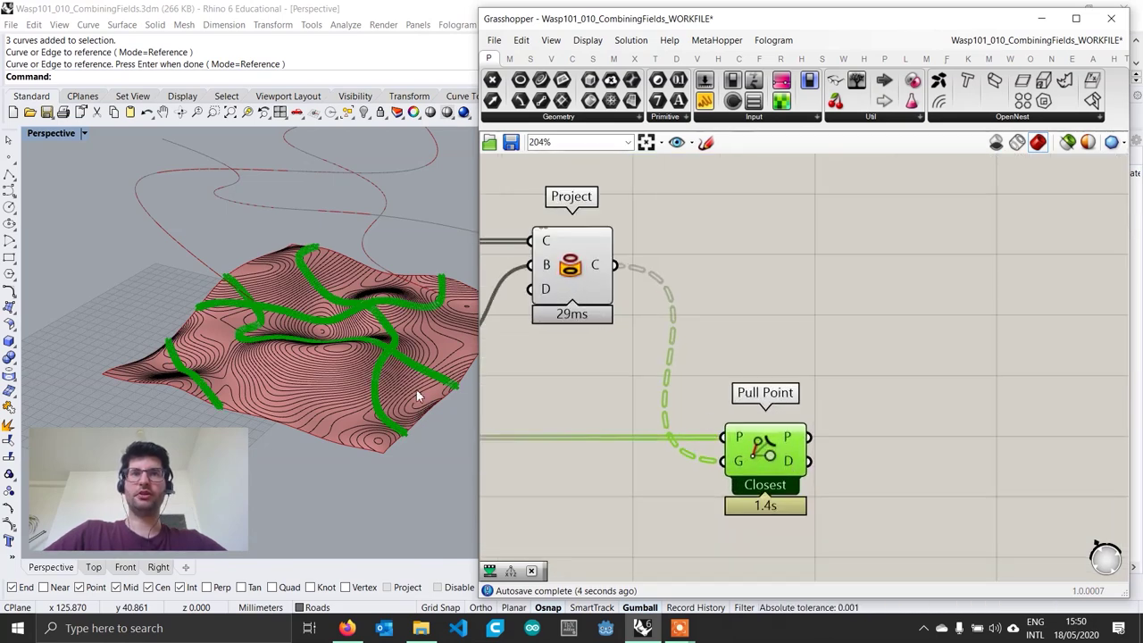
{"action": "scroll", "coordinate": [417, 396], "scroll_direction": "up", "scroll_amount": 10}
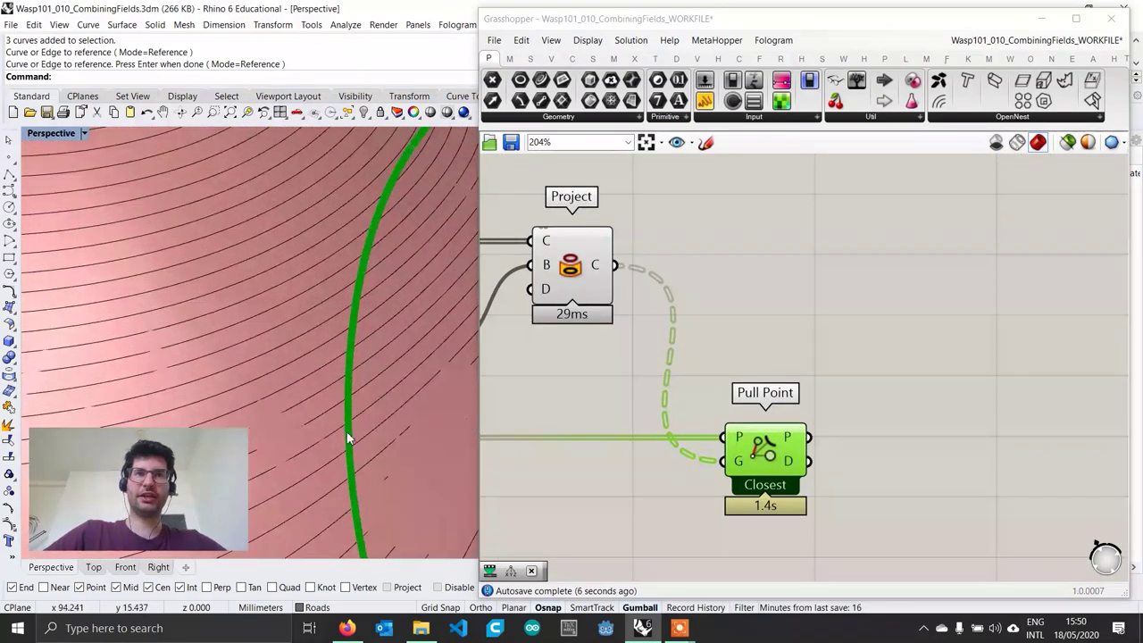
{"action": "scroll", "coordinate": [348, 437], "scroll_direction": "up", "scroll_amount": 6}
{"action": "scroll", "coordinate": [362, 376], "scroll_direction": "down", "scroll_amount": 5}
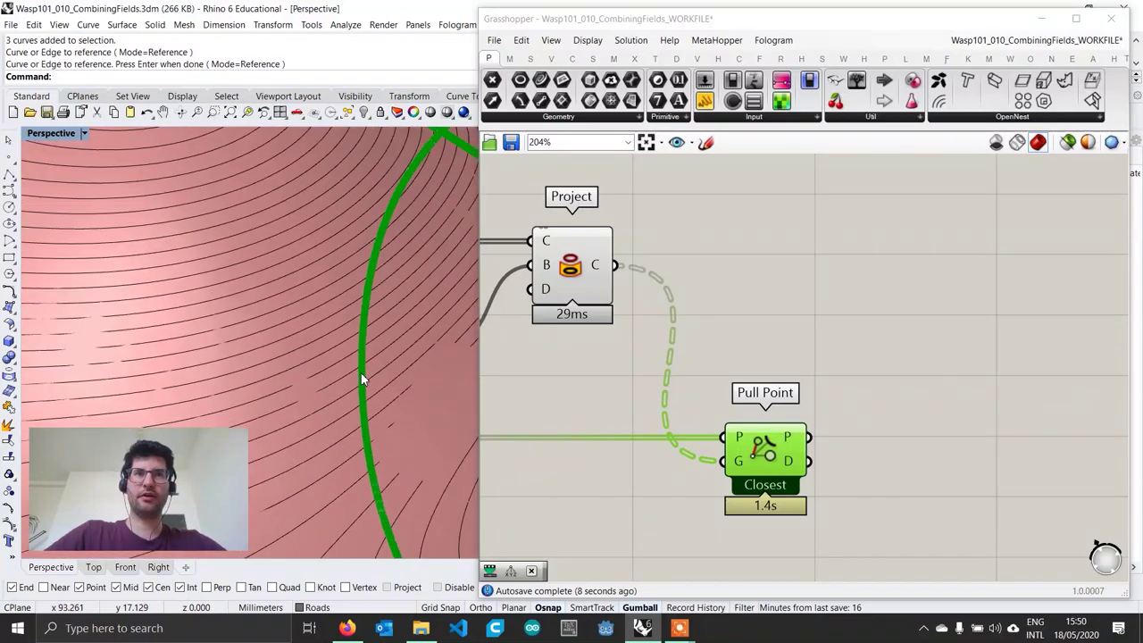
{"action": "scroll", "coordinate": [362, 377], "scroll_direction": "down", "scroll_amount": 8}
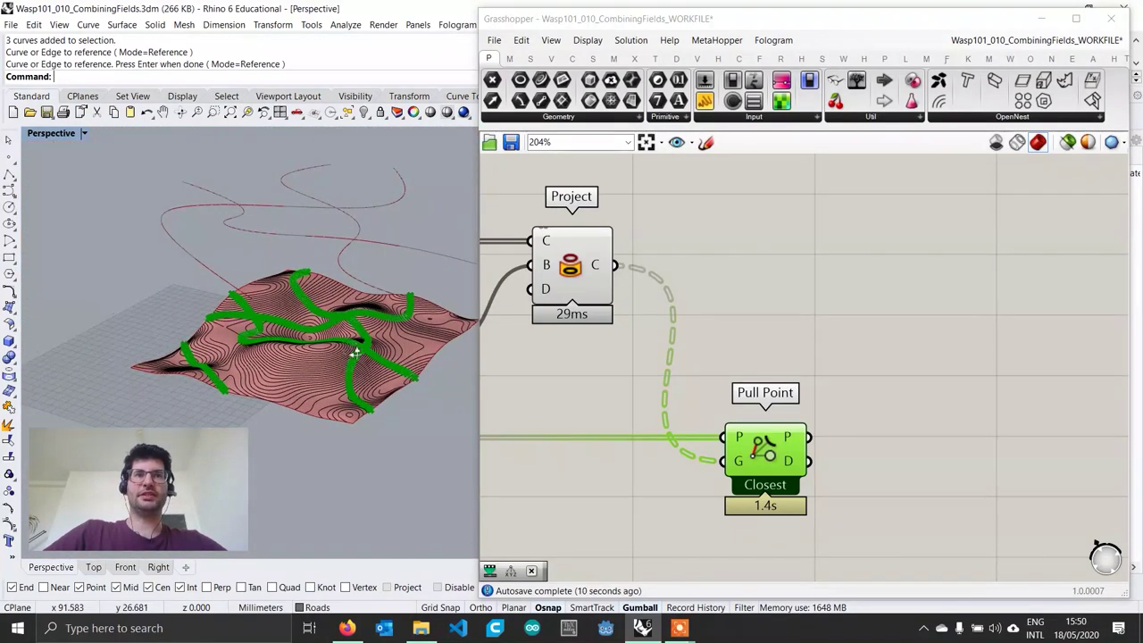
{"action": "scroll", "coordinate": [355, 353], "scroll_direction": "down", "scroll_amount": 2}
{"action": "scroll", "coordinate": [801, 470], "scroll_direction": "up", "scroll_amount": 1}
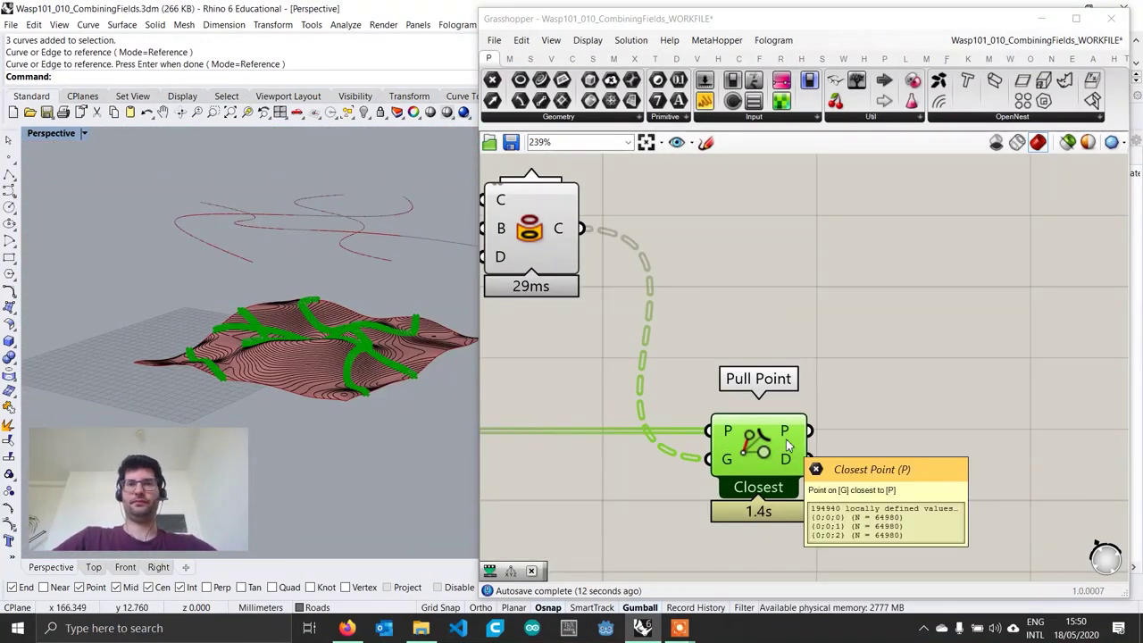
{"action": "scroll", "coordinate": [787, 445], "scroll_direction": "down", "scroll_amount": 1}
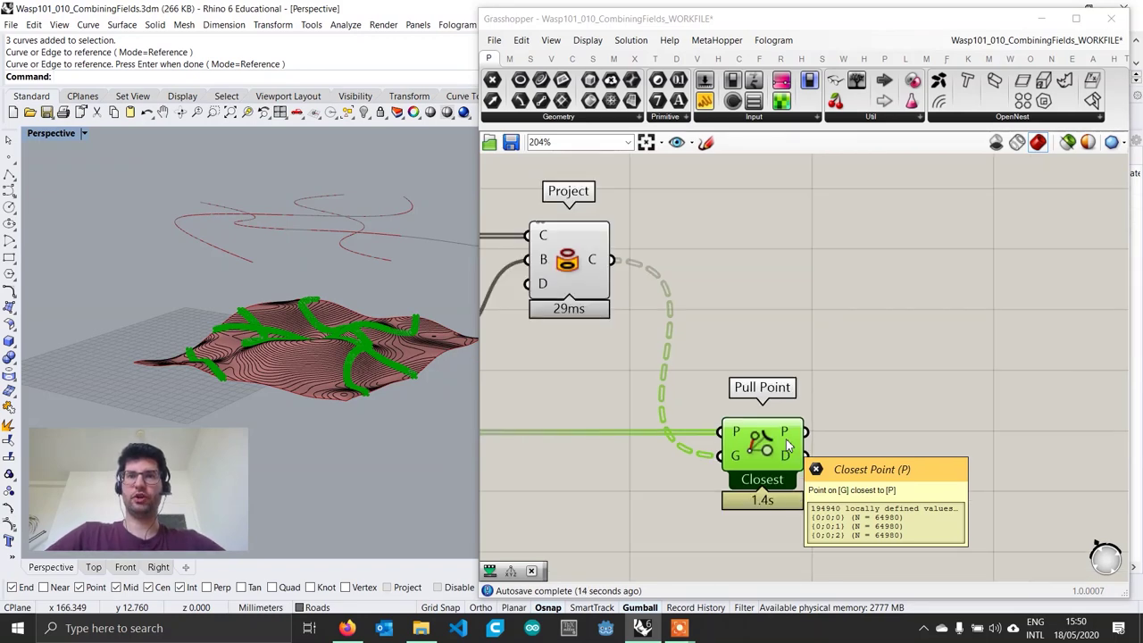
Flatten the G input of Pull Point so all projected curves are treated as one list.
{"action": "right_click_drag", "start_coordinate": [735, 417], "coordinate": [820, 419]}
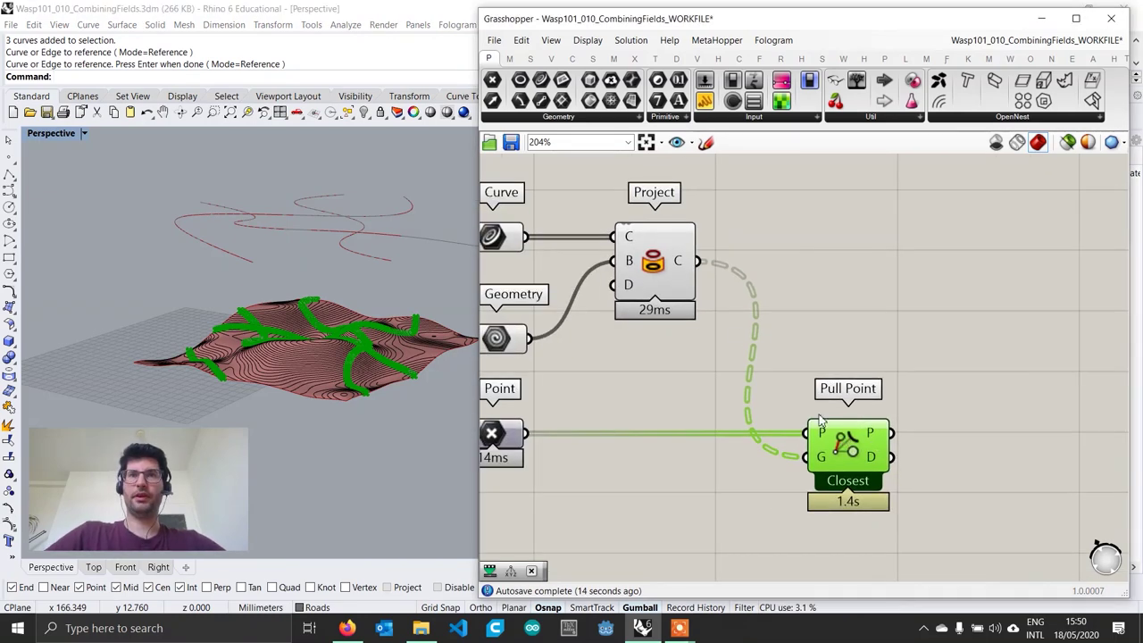
{"action": "right_click", "coordinate": [822, 459]}
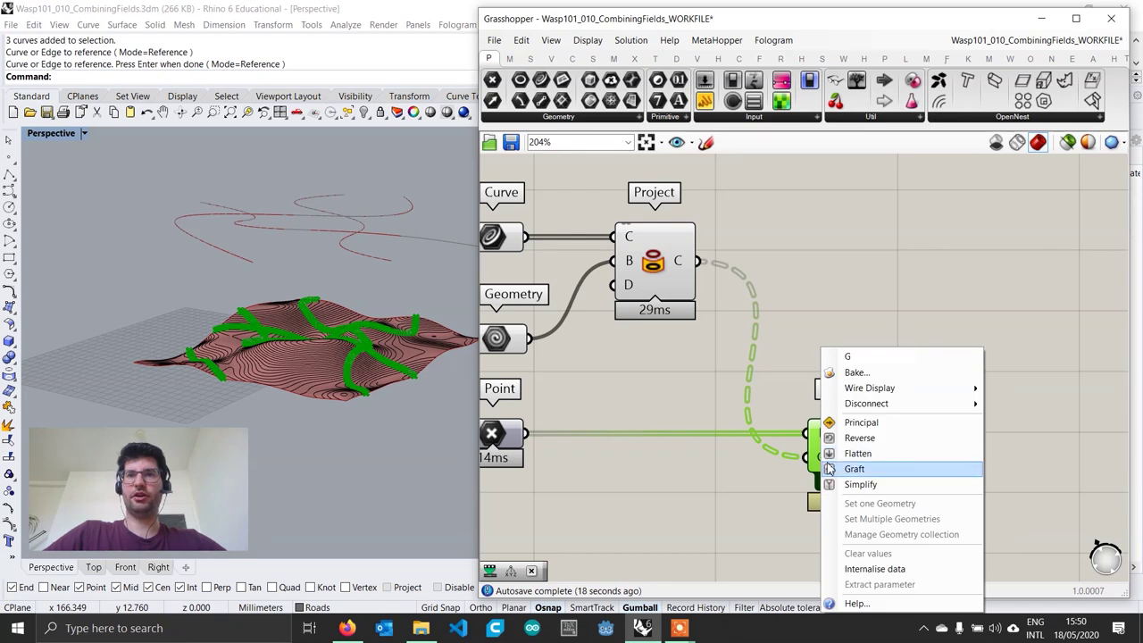
{"action": "left_click", "coordinate": [853, 453]}
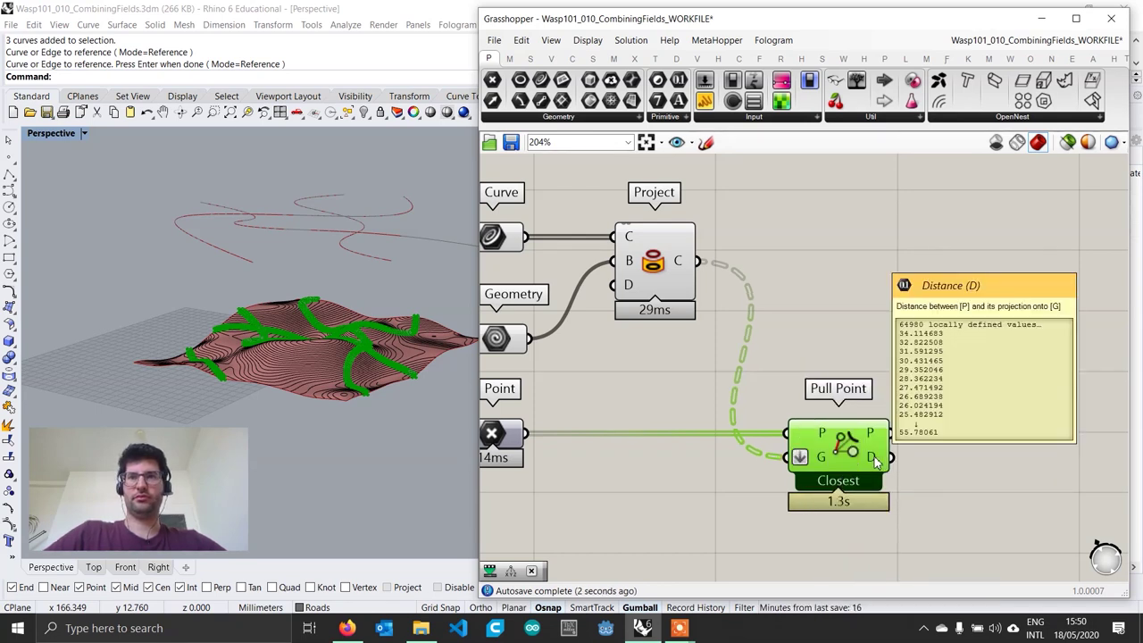
Add a Remap Numbers component and connect Pull Point's distance output D to its V input.
{"action": "right_click_drag", "start_coordinate": [877, 458], "coordinate": [714, 432]}
{"action": "scroll", "coordinate": [360, 398], "scroll_direction": "up", "scroll_amount": 5}
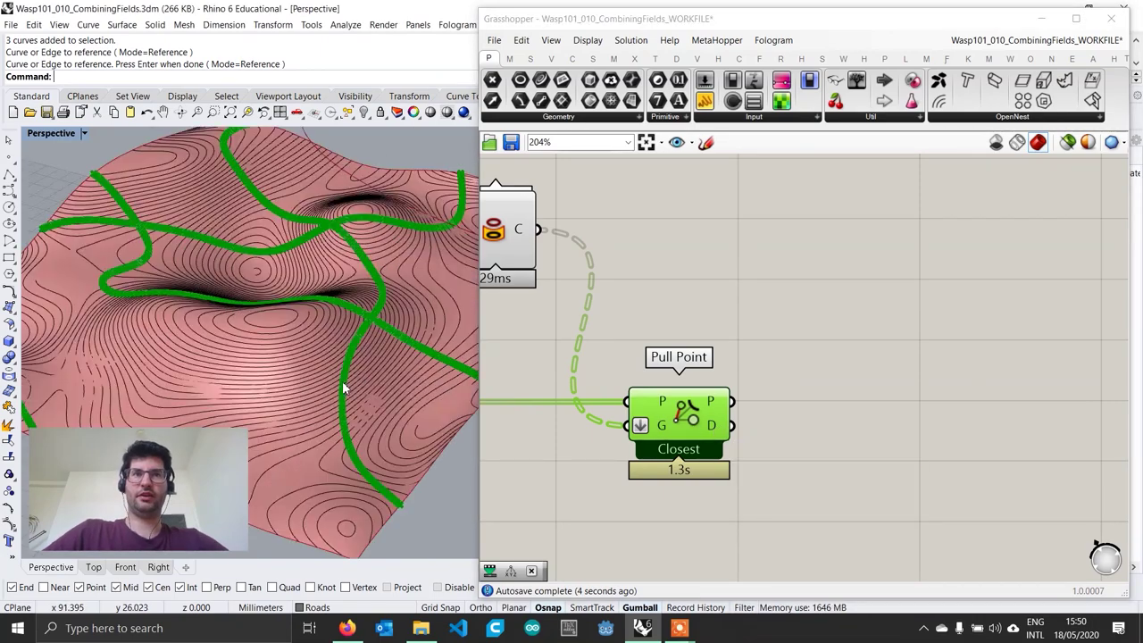
{"action": "scroll", "coordinate": [333, 400], "scroll_direction": "up", "scroll_amount": 2}
{"action": "scroll", "coordinate": [333, 400], "scroll_direction": "down", "scroll_amount": 10}
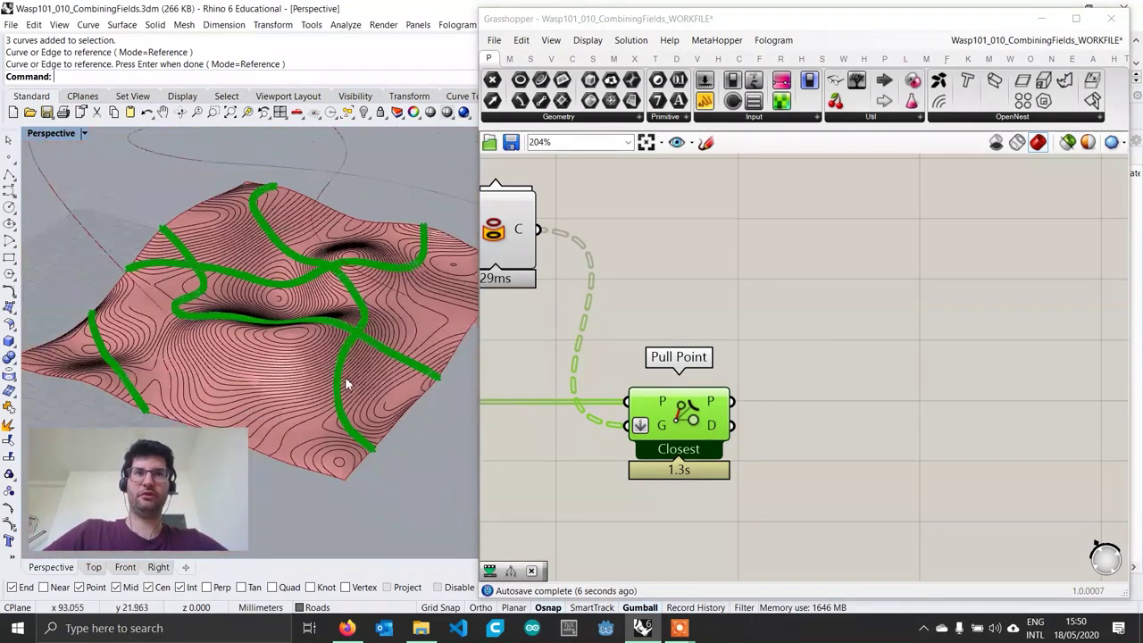
{"action": "scroll", "coordinate": [732, 442], "scroll_direction": "down", "scroll_amount": 3}
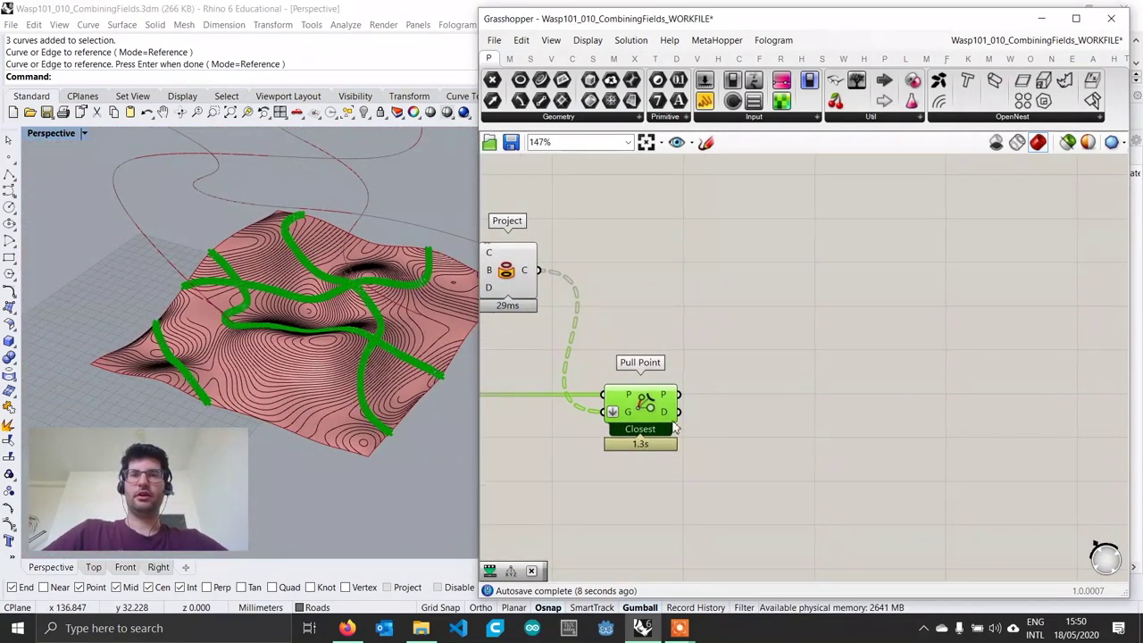
{"action": "mouse_move", "coordinate": [670, 416]}
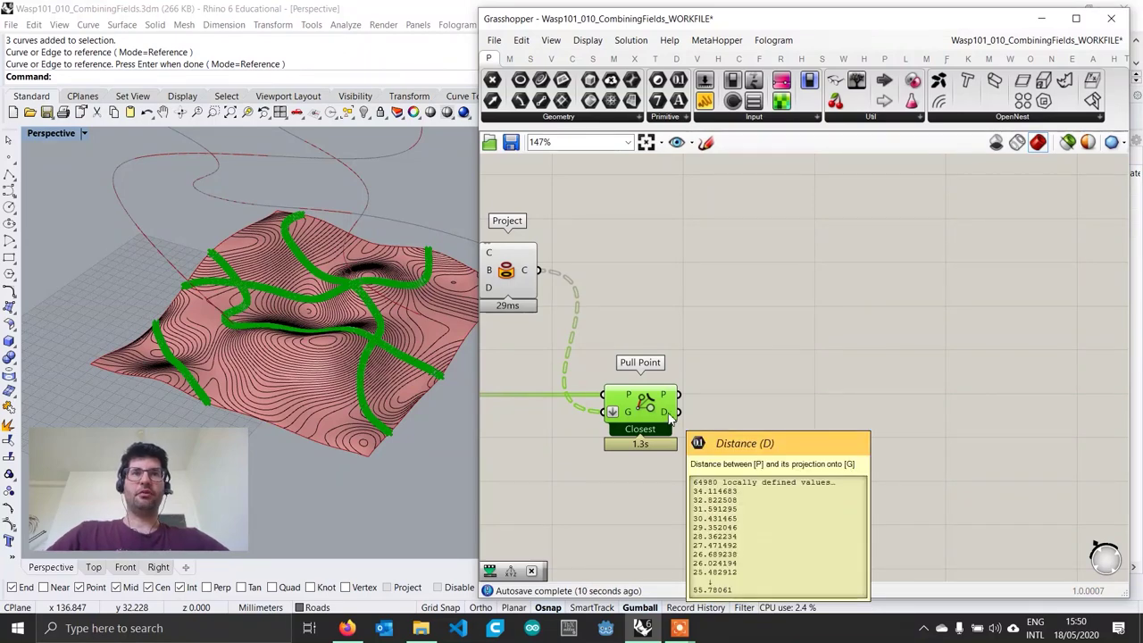
{"action": "double_click", "coordinate": [793, 427]}
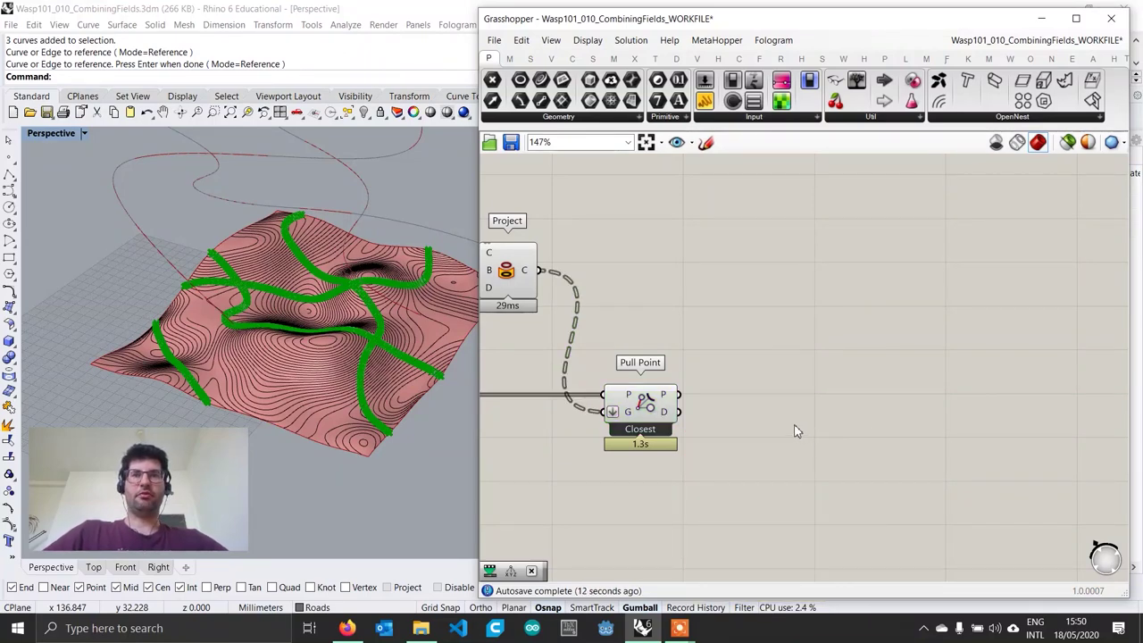
{"action": "type", "text": "remap"}
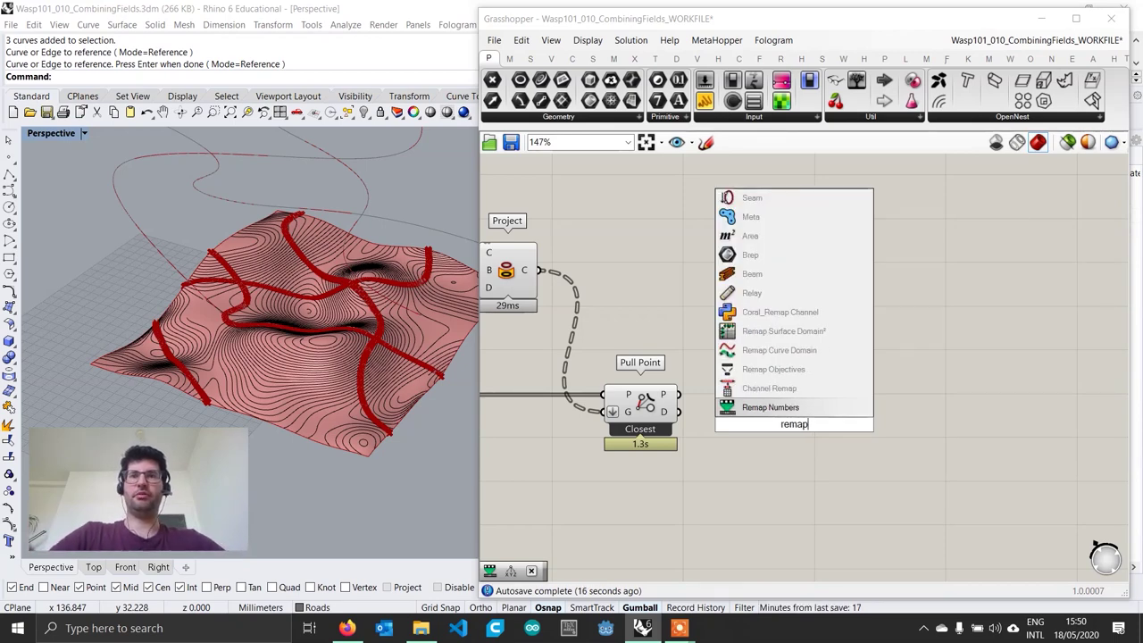
{"action": "key", "text": "Return"}
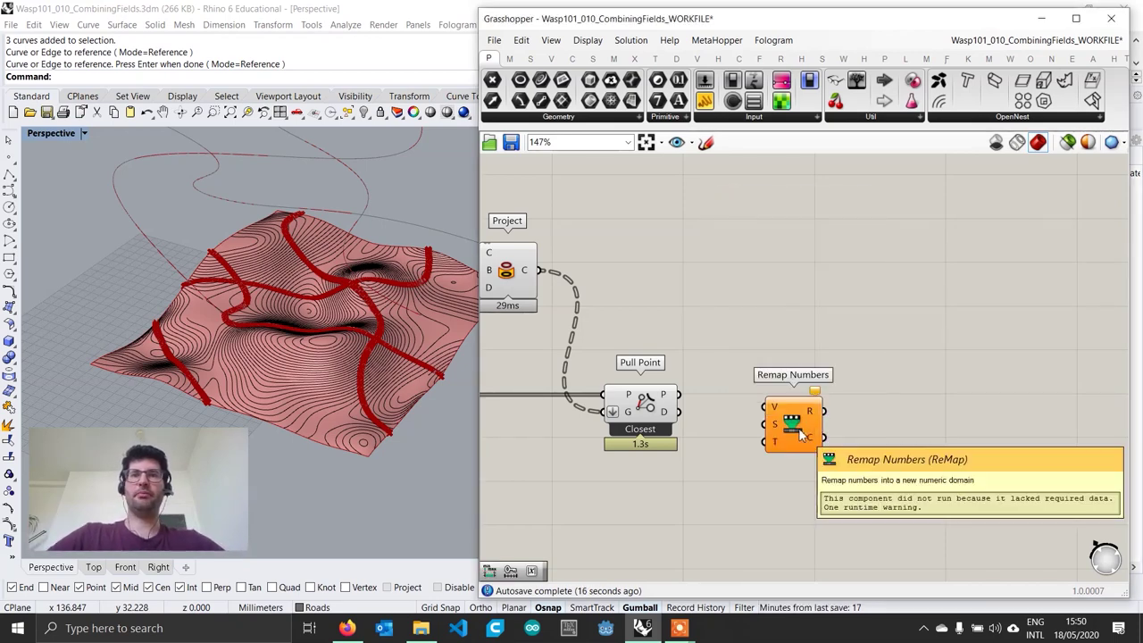
{"action": "scroll", "coordinate": [801, 435], "scroll_direction": "up", "scroll_amount": 1}
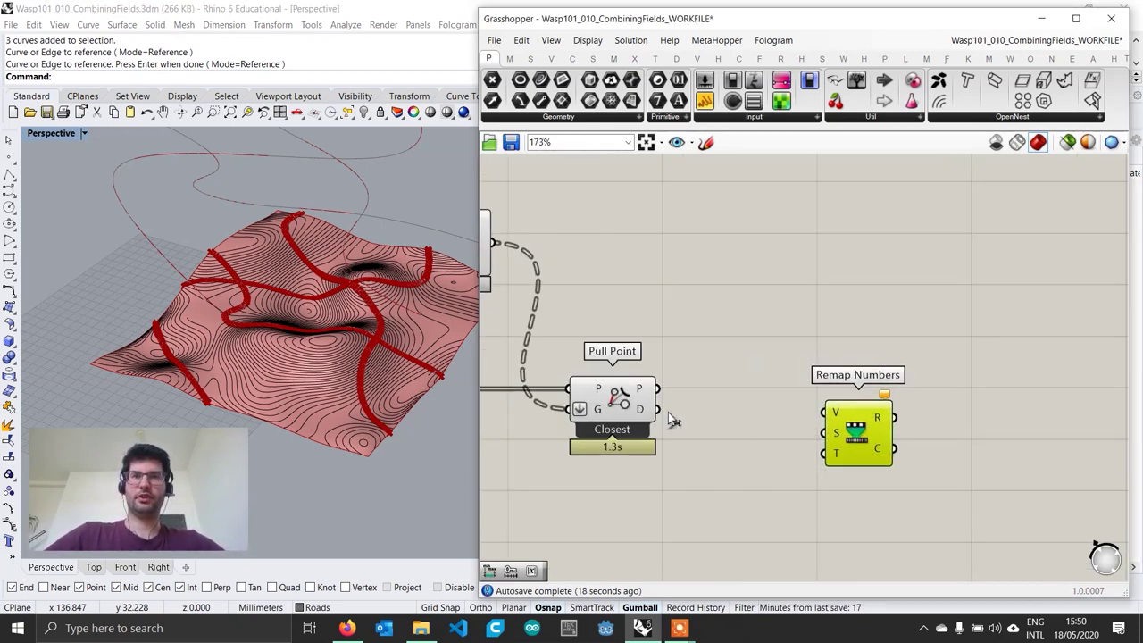
{"action": "left_click_drag", "start_coordinate": [658, 409], "coordinate": [880, 433]}
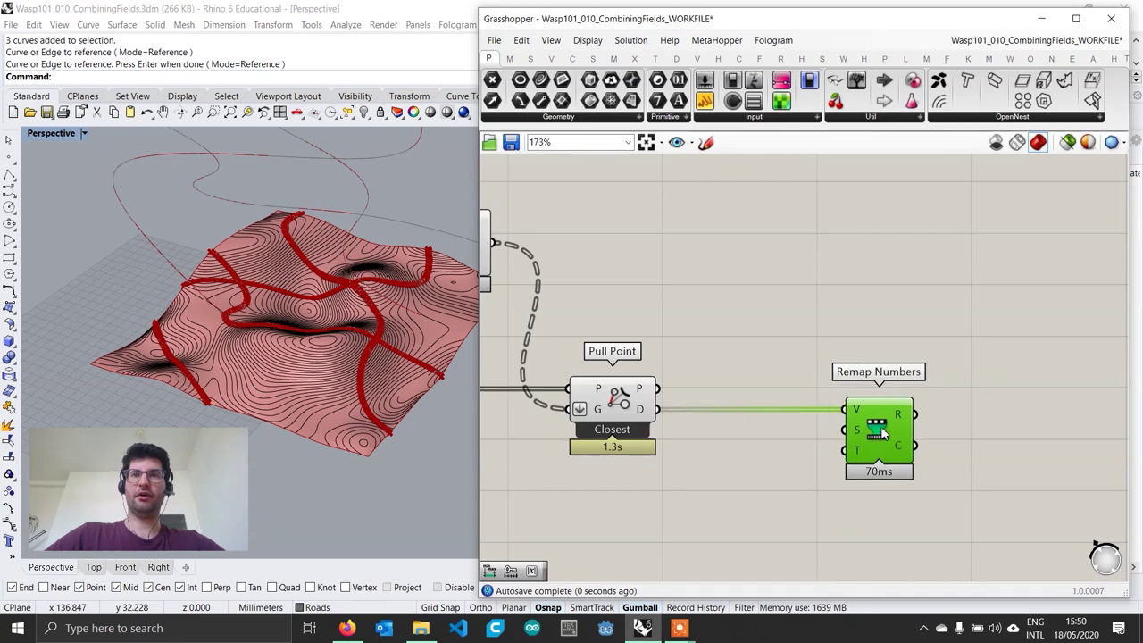
Add a numeric Bounds component between Pull Point and Remap Numbers.
{"action": "double_click", "coordinate": [715, 441]}
{"action": "type", "text": "bounds"}
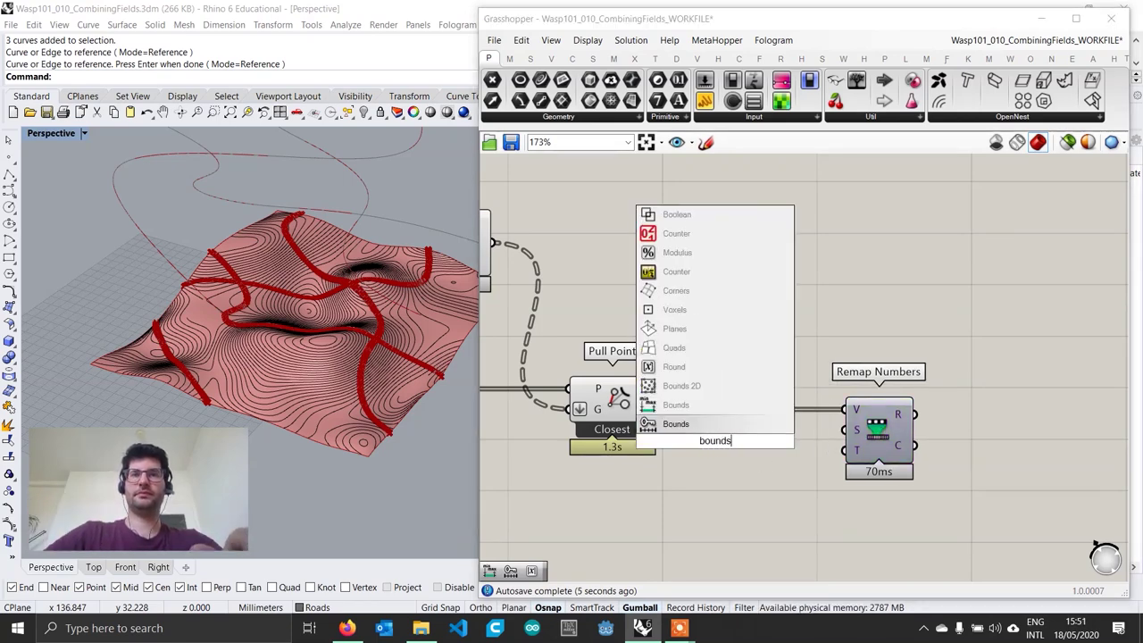
{"action": "left_click", "coordinate": [676, 425]}
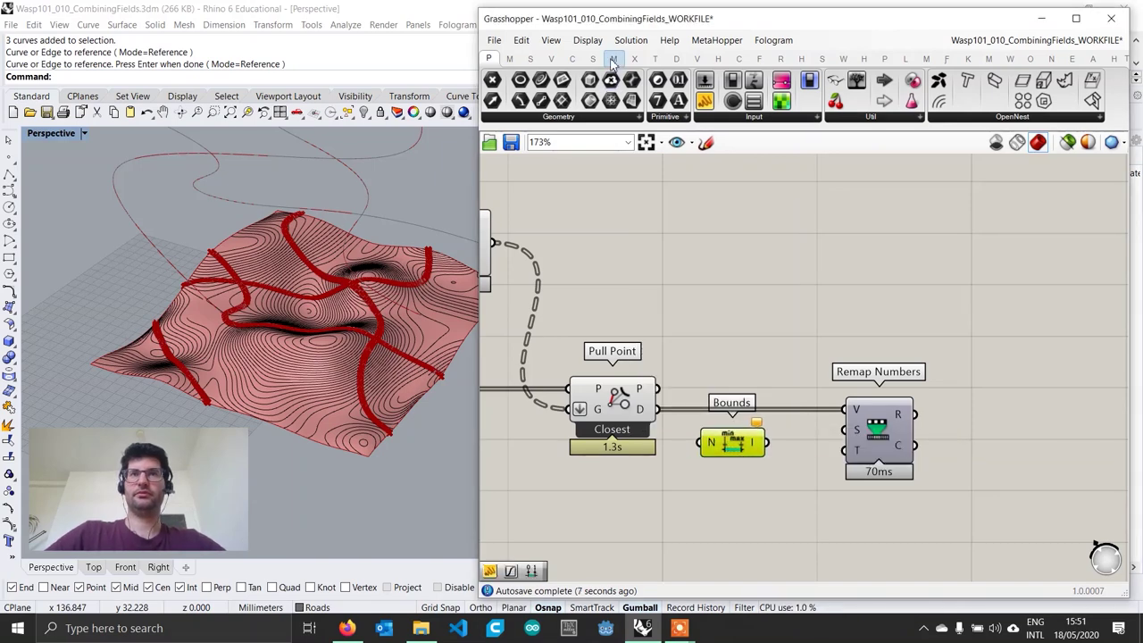
Turn off the Profiler canvas widget.
{"action": "left_click", "coordinate": [630, 39]}
{"action": "mouse_move", "coordinate": [695, 320]}
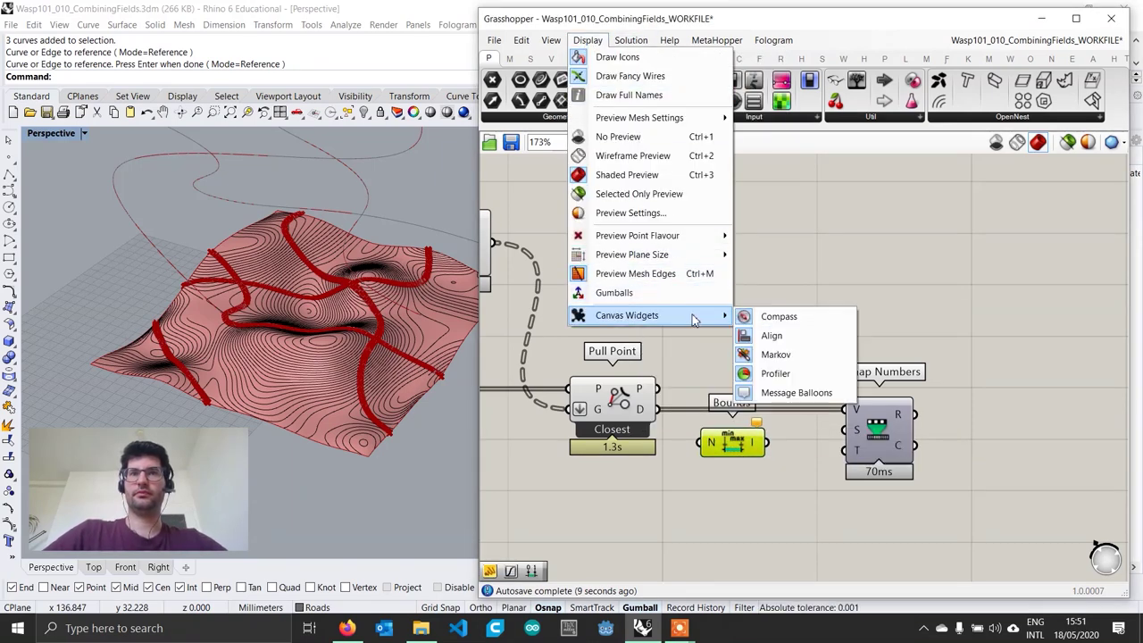
{"action": "left_click", "coordinate": [786, 373]}
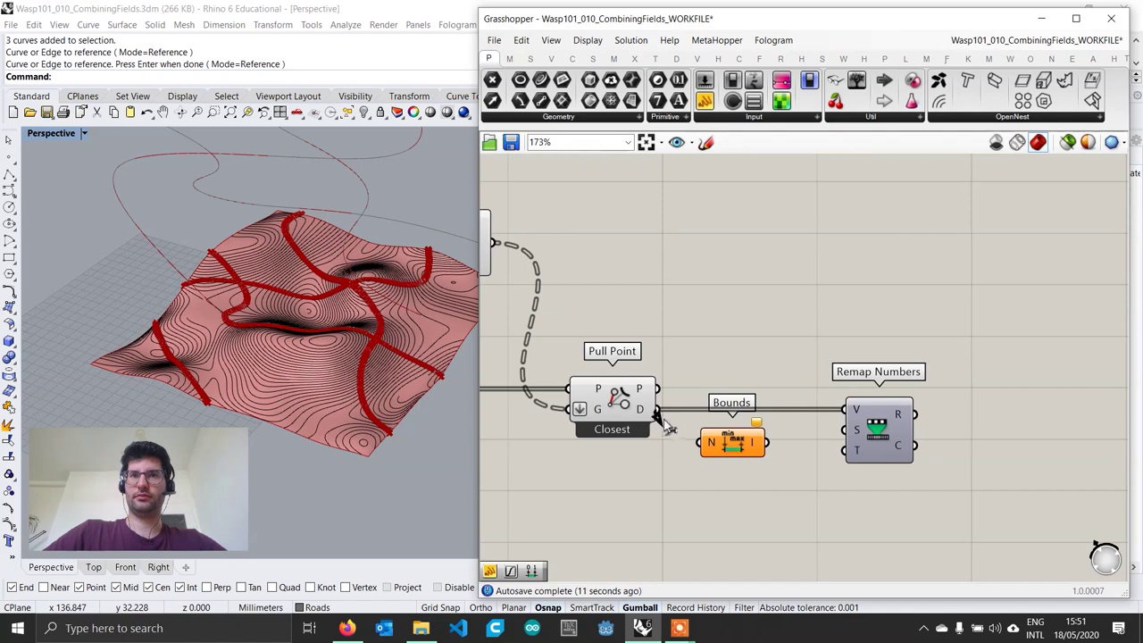
Connect Pull Point's distance output to Bounds and the Bounds output to Remap Numbers' S input, then tidy the position of Bounds.
{"action": "left_click_drag", "start_coordinate": [662, 418], "coordinate": [854, 429]}
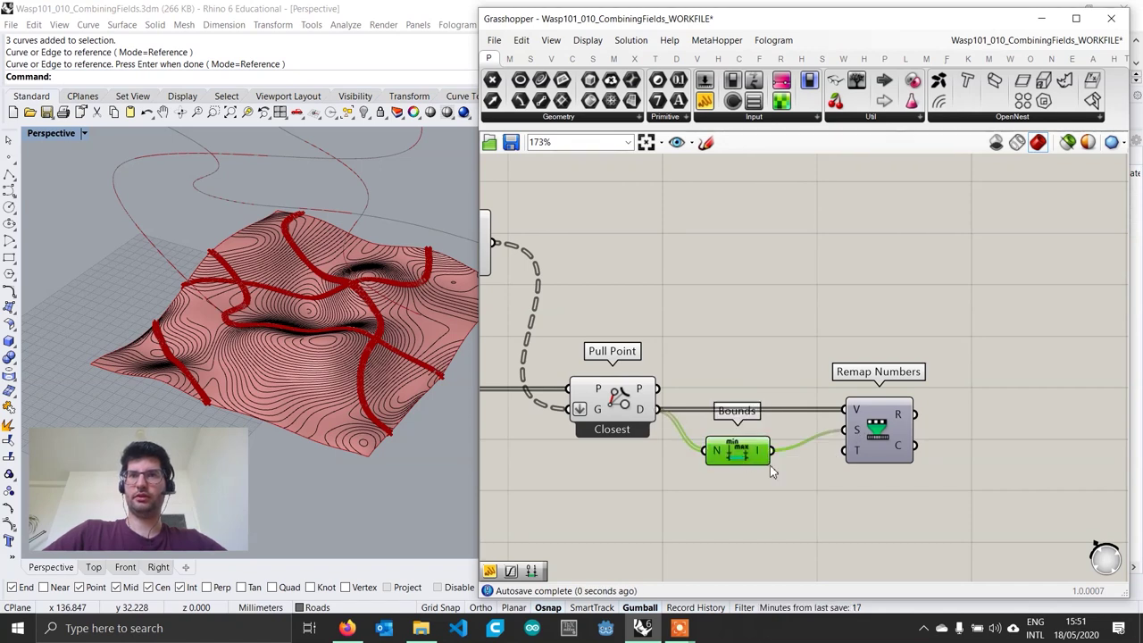
{"action": "mouse_move", "coordinate": [758, 455]}
{"action": "left_mouse_down"}
{"action": "mouse_move", "coordinate": [778, 452]}
{"action": "mouse_move", "coordinate": [773, 441]}
{"action": "left_mouse_up"}
{"action": "left_click", "coordinate": [863, 453]}
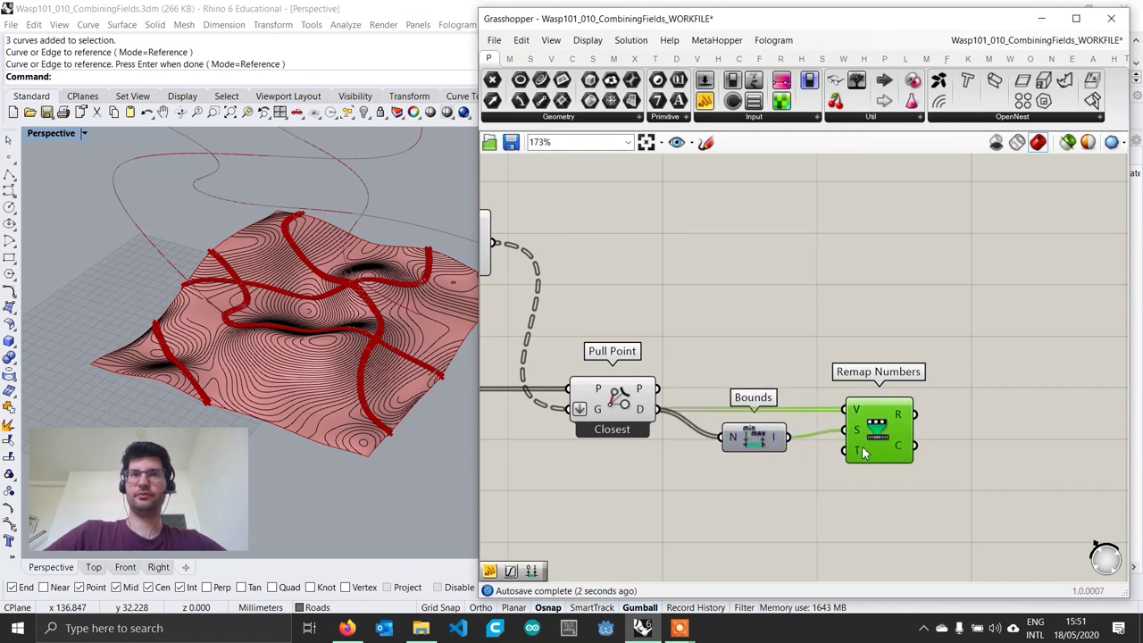
Add a panel reading "1 To 0", connect it to Remap Numbers' T input, and place it below Bounds.
{"action": "right_click_drag", "start_coordinate": [397, 409], "coordinate": [400, 441]}
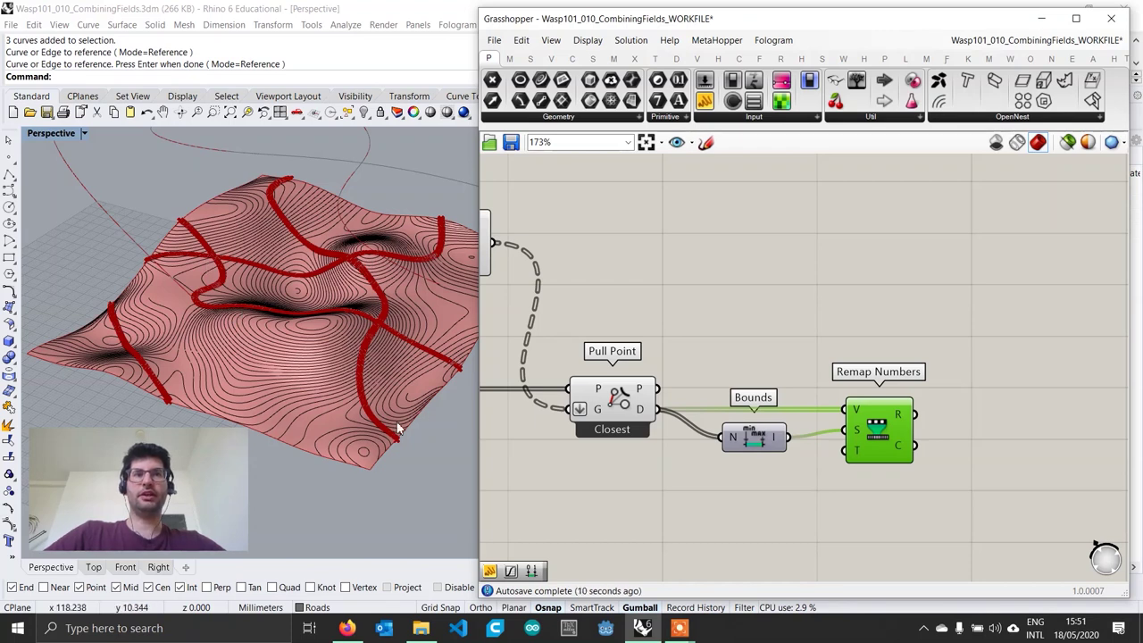
{"action": "double_click", "coordinate": [745, 501]}
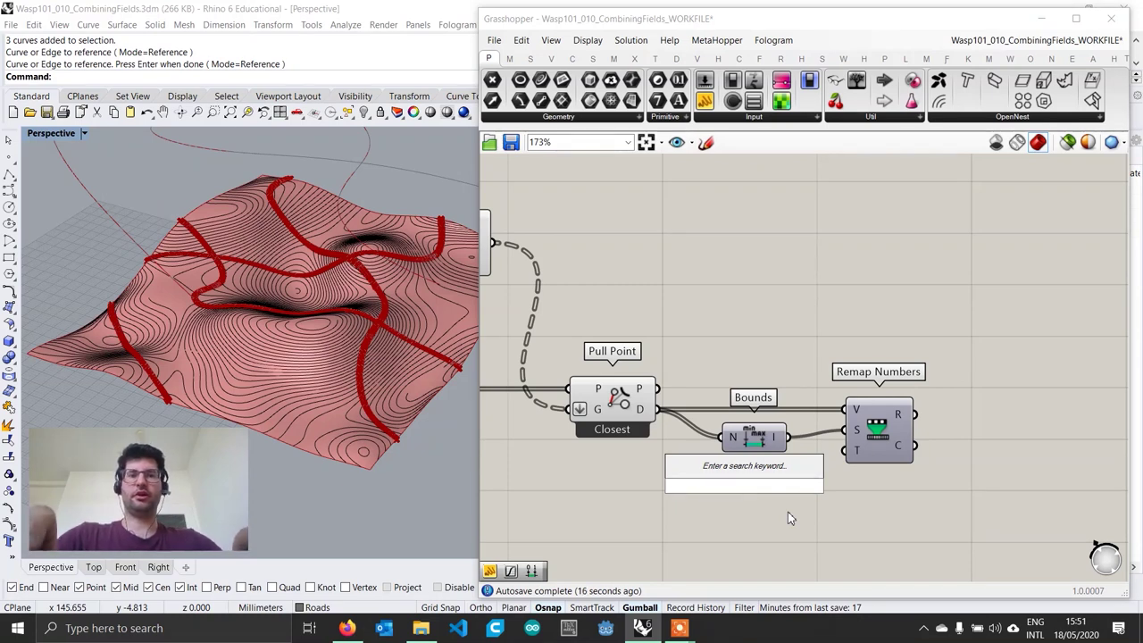
{"action": "type", "text": "\"1 To"}
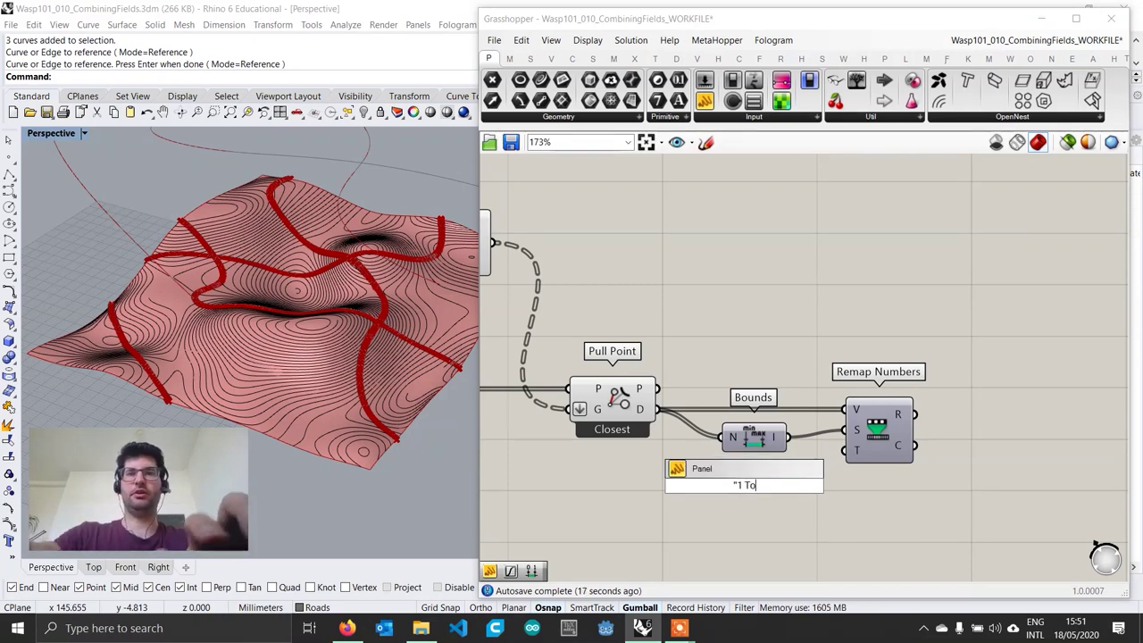
{"action": "type", "text": " 0"}
{"action": "key", "text": "Return"}
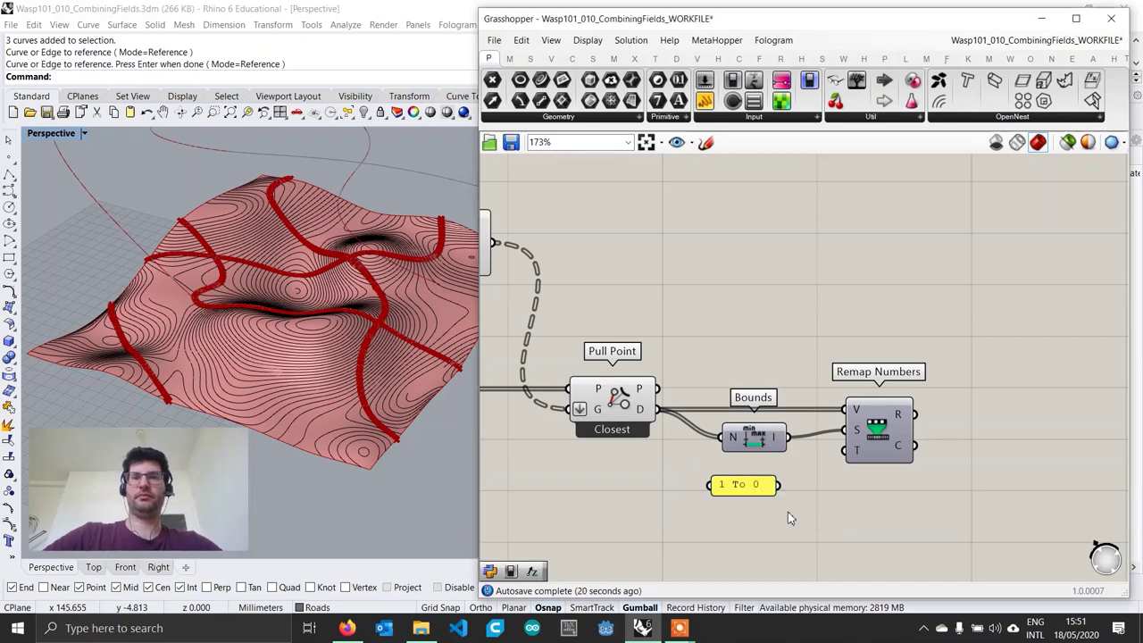
{"action": "left_click_drag", "start_coordinate": [780, 486], "coordinate": [839, 462]}
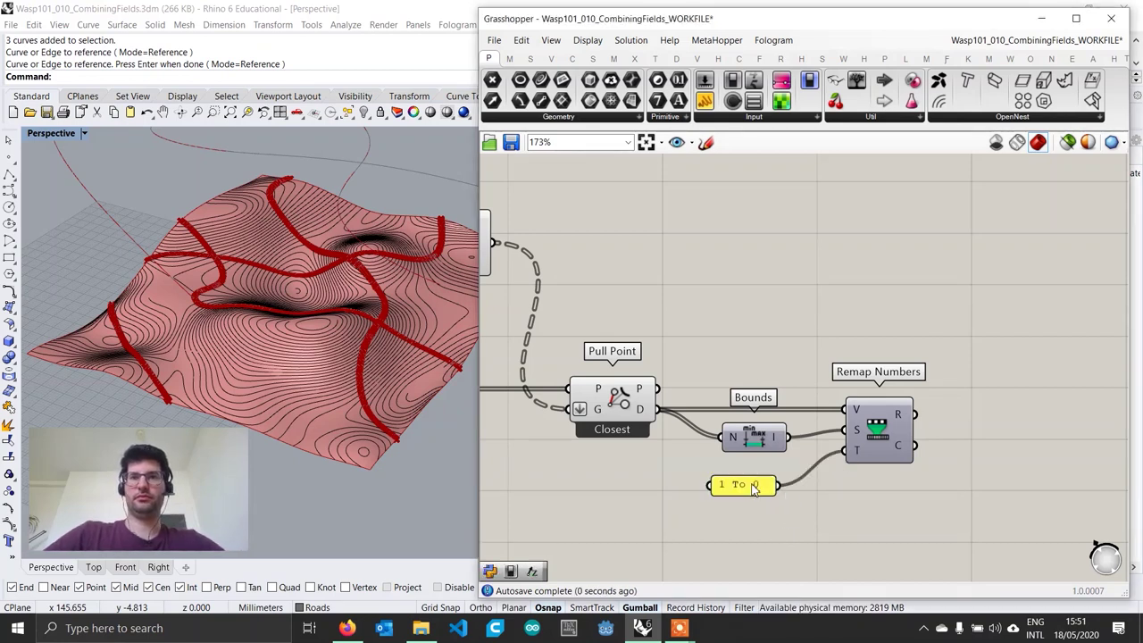
{"action": "left_click_drag", "start_coordinate": [753, 487], "coordinate": [765, 478]}
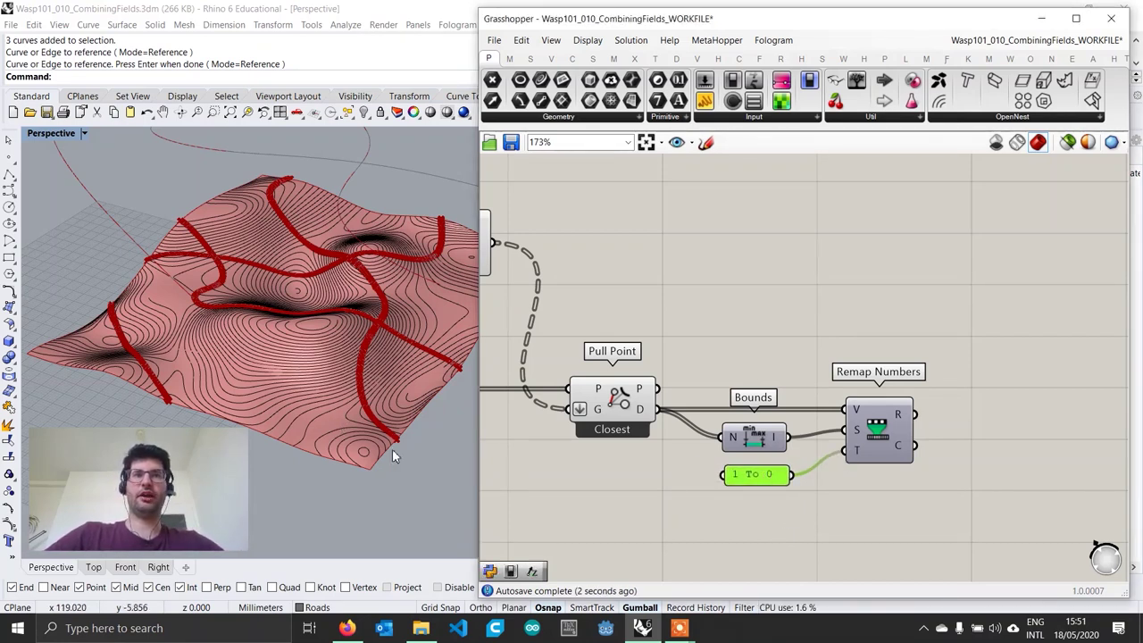
Add a Graph Mapper component beside Remap Numbers.
{"action": "scroll", "coordinate": [809, 433], "scroll_direction": "down", "scroll_amount": 2}
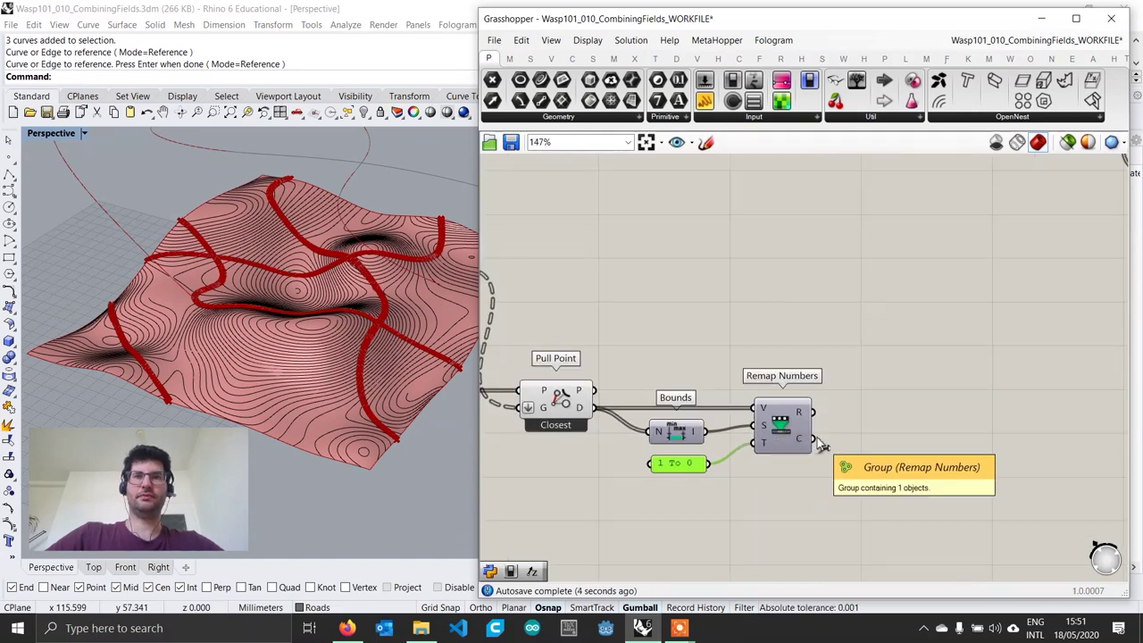
{"action": "scroll", "coordinate": [874, 431], "scroll_direction": "down", "scroll_amount": 1}
{"action": "right_click_drag", "start_coordinate": [874, 432], "coordinate": [1033, 434]}
{"action": "scroll", "coordinate": [916, 428], "scroll_direction": "up", "scroll_amount": 1}
{"action": "scroll", "coordinate": [935, 430], "scroll_direction": "down", "scroll_amount": 1}
{"action": "scroll", "coordinate": [973, 438], "scroll_direction": "up", "scroll_amount": 1}
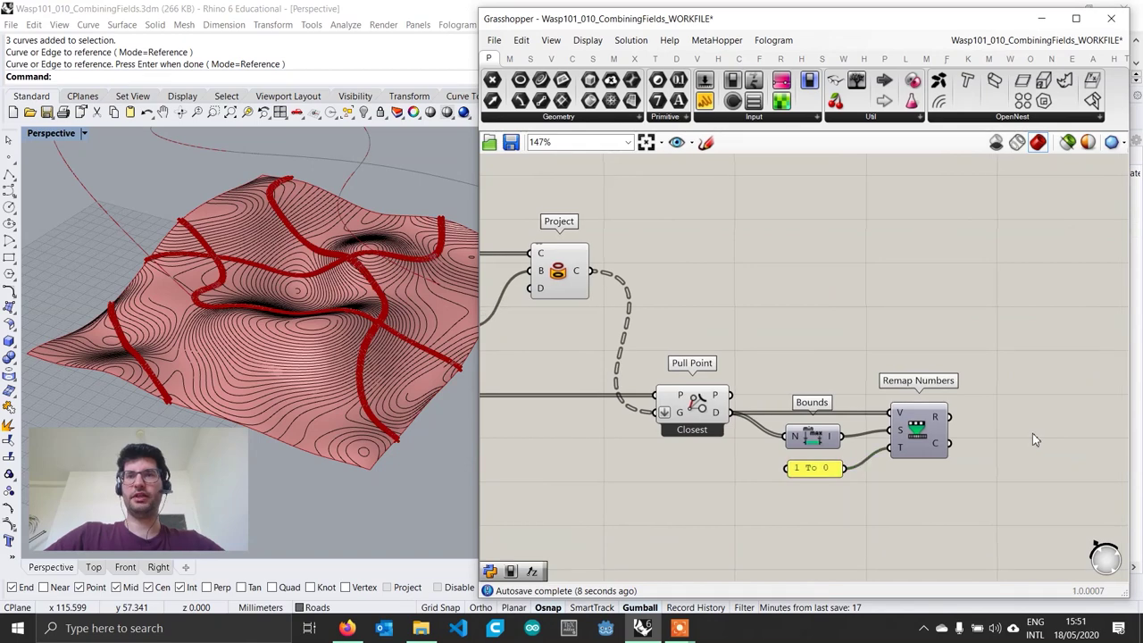
{"action": "double_click", "coordinate": [1032, 433]}
{"action": "type", "text": "graph"}
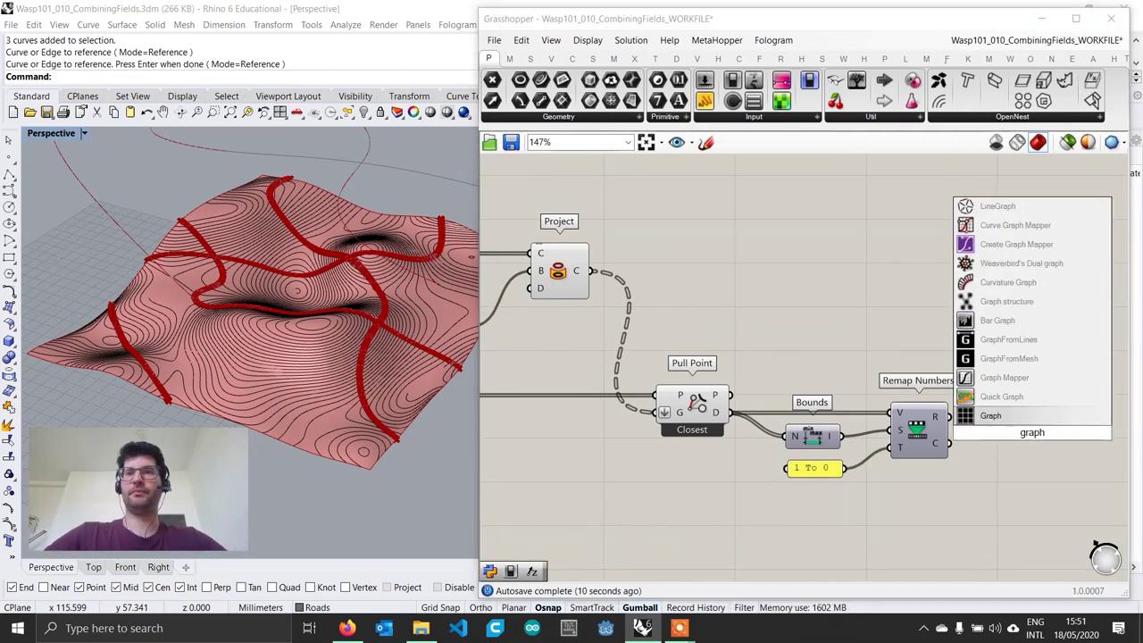
{"action": "key", "text": "Up"}
{"action": "key", "text": "Up"}
{"action": "key", "text": "Return"}
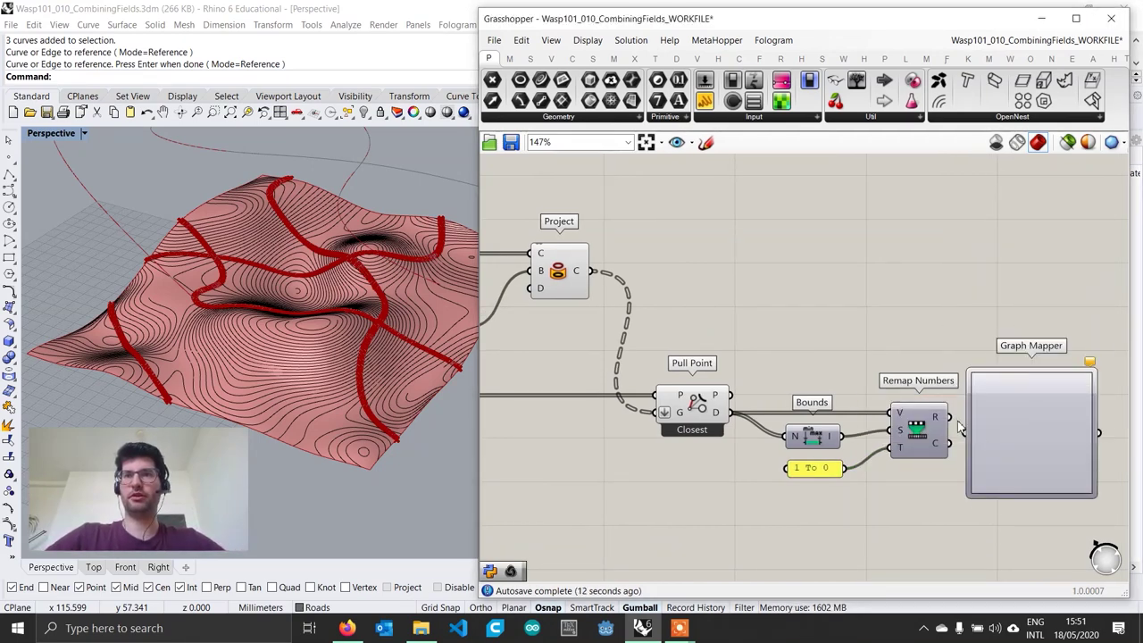
Connect Remap Numbers' R output to the Graph Mapper and set its graph type to Bezier.
{"action": "right_click_drag", "start_coordinate": [1036, 454], "coordinate": [944, 451]}
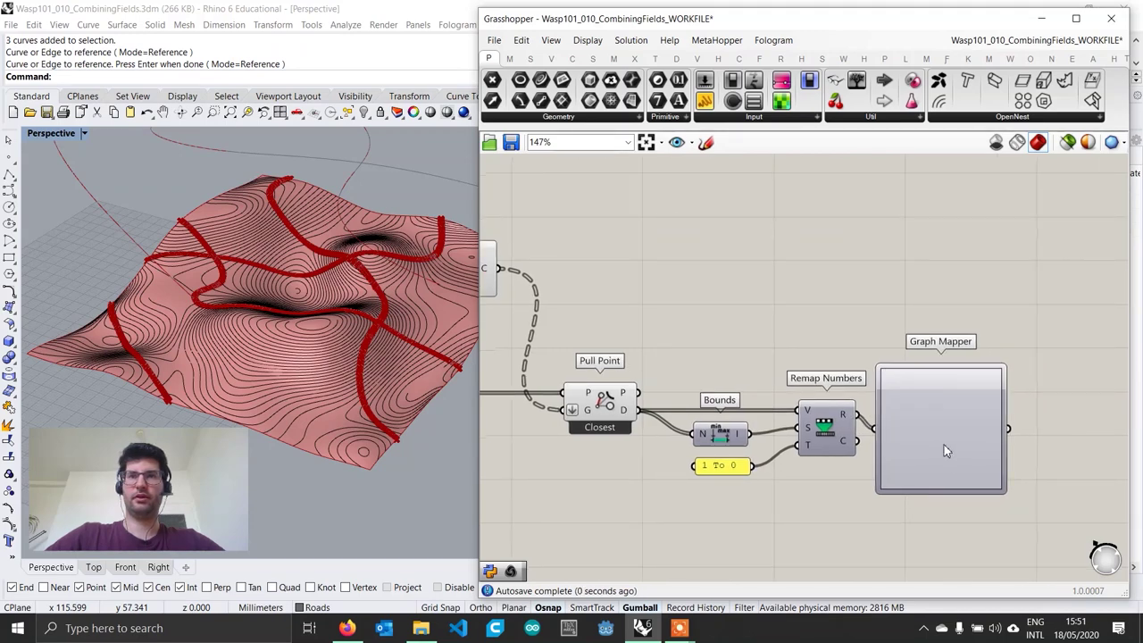
{"action": "right_click", "coordinate": [944, 445]}
{"action": "mouse_move", "coordinate": [1009, 584]}
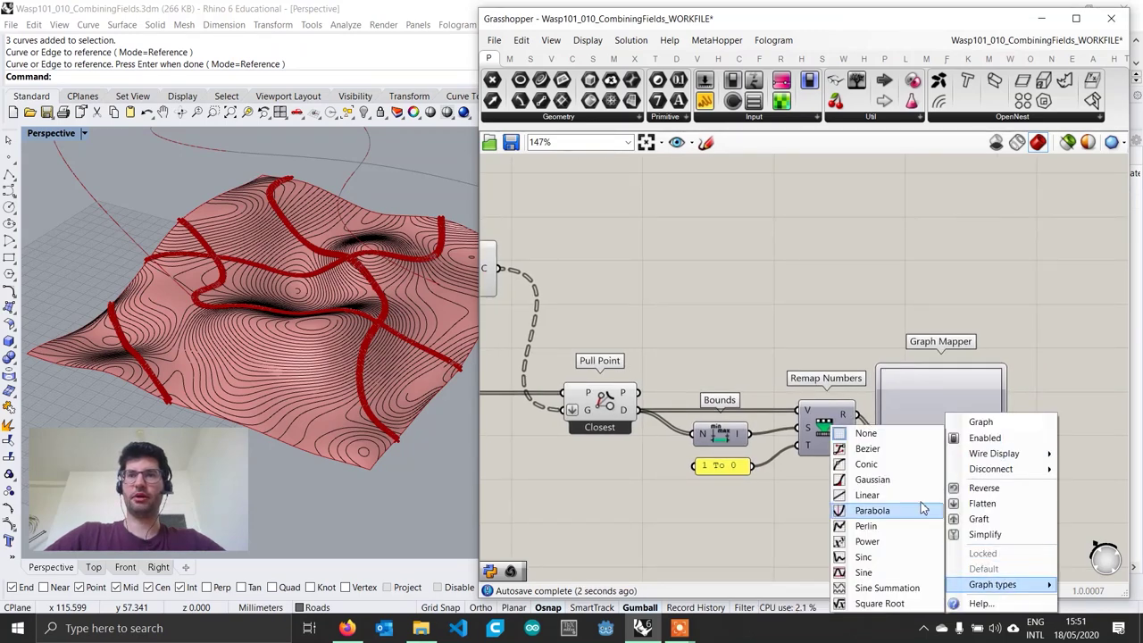
{"action": "left_click", "coordinate": [884, 458]}
{"action": "scroll", "coordinate": [893, 464], "scroll_direction": "down", "scroll_amount": 3}
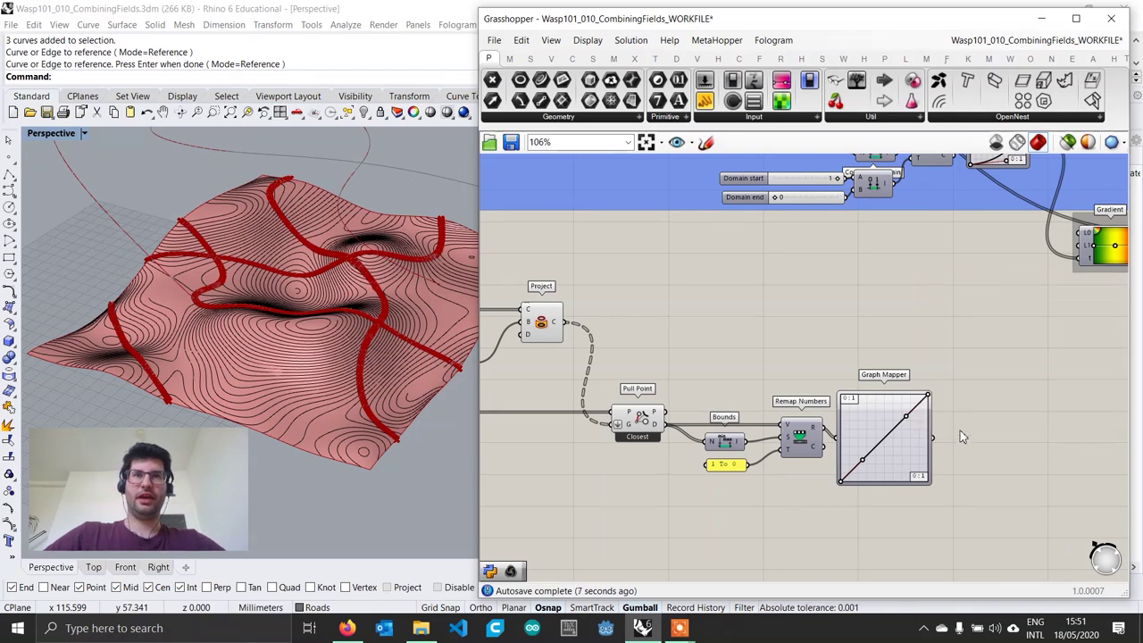
{"action": "scroll", "coordinate": [971, 429], "scroll_direction": "down", "scroll_amount": 1}
{"action": "scroll", "coordinate": [878, 448], "scroll_direction": "up", "scroll_amount": 1}
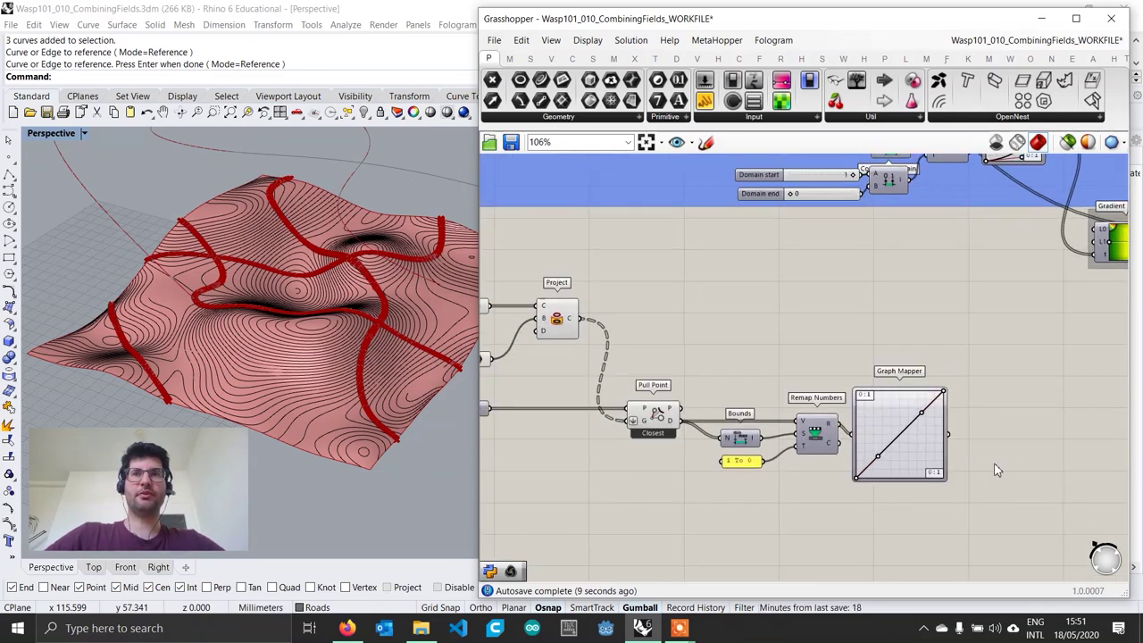
Duplicate the terrain field's Gradient and Custom Preview group and place the copy beside the new Graph Mapper.
{"action": "right_click_drag", "start_coordinate": [861, 445], "coordinate": [791, 449]}
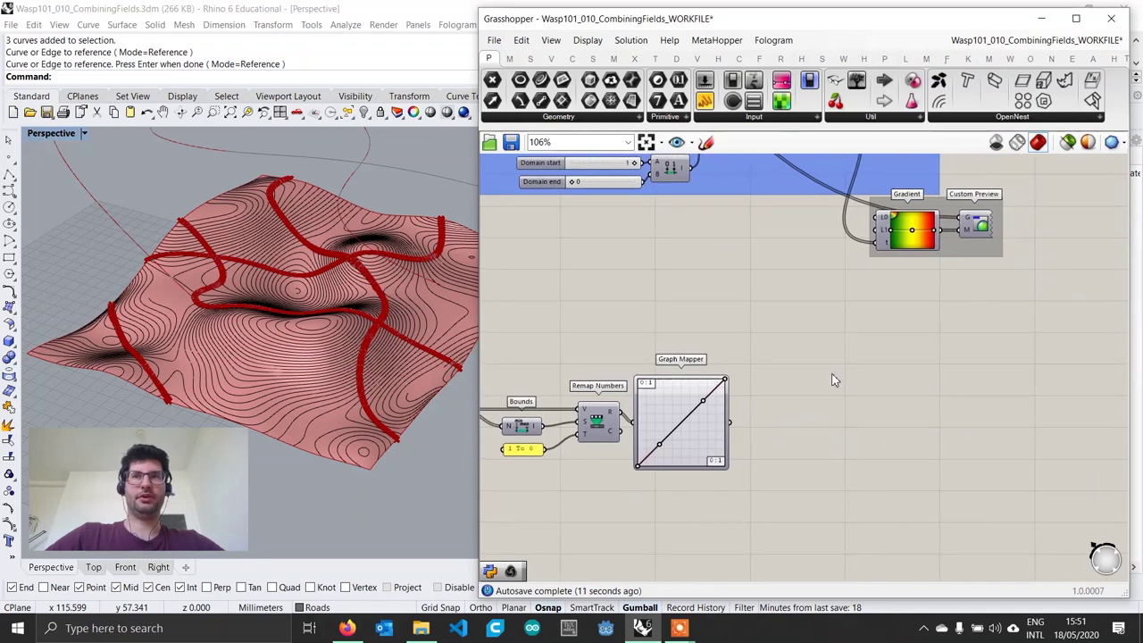
{"action": "right_click_drag", "start_coordinate": [860, 308], "coordinate": [867, 352]}
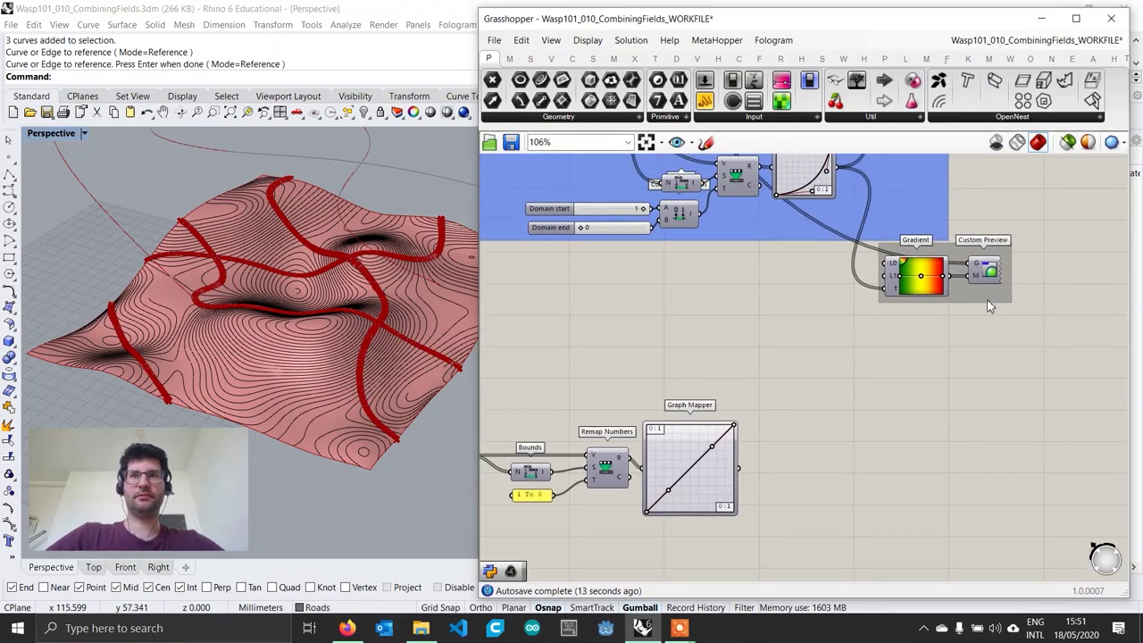
{"action": "scroll", "coordinate": [914, 259], "scroll_direction": "down", "scroll_amount": 1}
{"action": "right_click_drag", "start_coordinate": [917, 257], "coordinate": [918, 274]}
{"action": "scroll", "coordinate": [986, 315], "scroll_direction": "up", "scroll_amount": 1}
{"action": "left_click_drag", "start_coordinate": [1050, 343], "coordinate": [863, 259]}
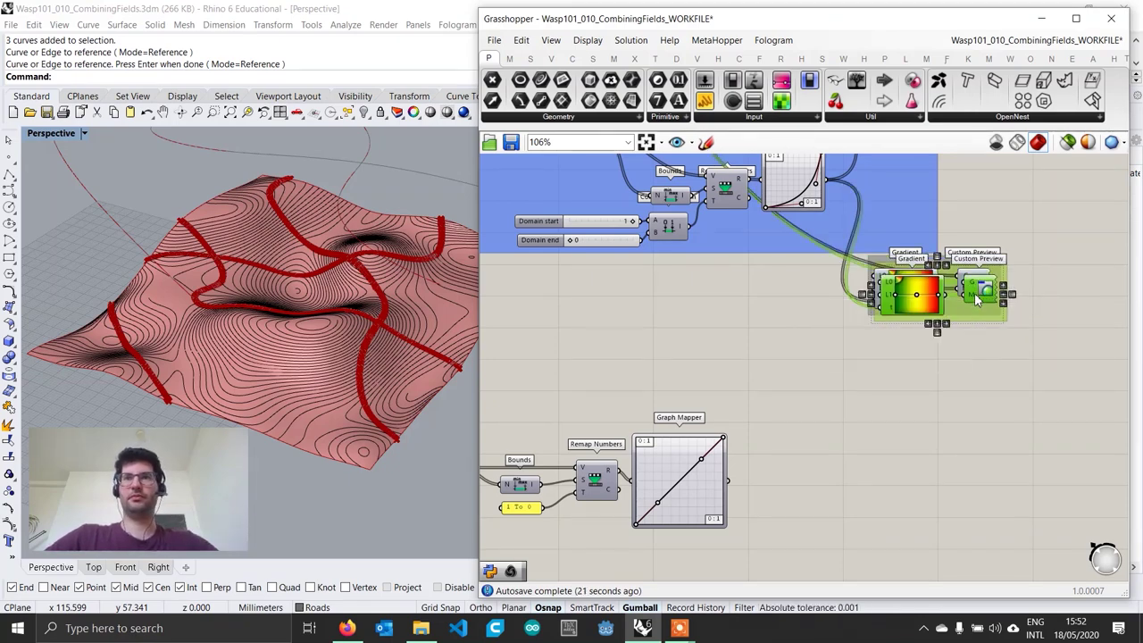
{"action": "left_click_drag", "start_coordinate": [981, 286], "coordinate": [981, 561], "text": "alt"}
{"action": "right_click_drag", "start_coordinate": [980, 558], "coordinate": [992, 492]}
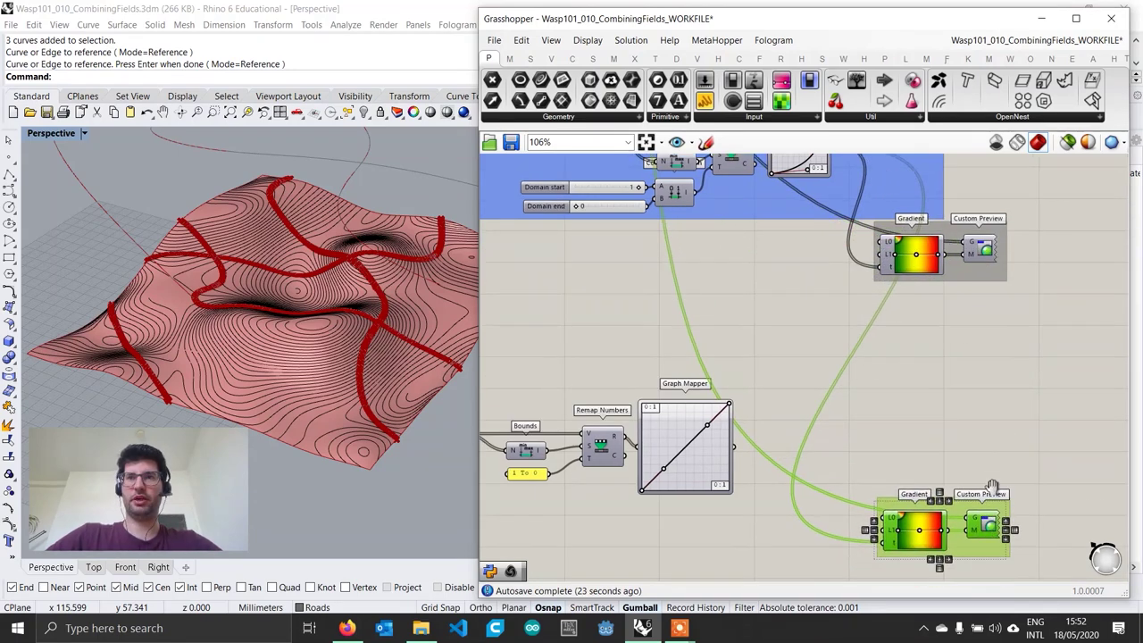
{"action": "left_click_drag", "start_coordinate": [969, 478], "coordinate": [974, 485]}
{"action": "left_click", "coordinate": [985, 463]}
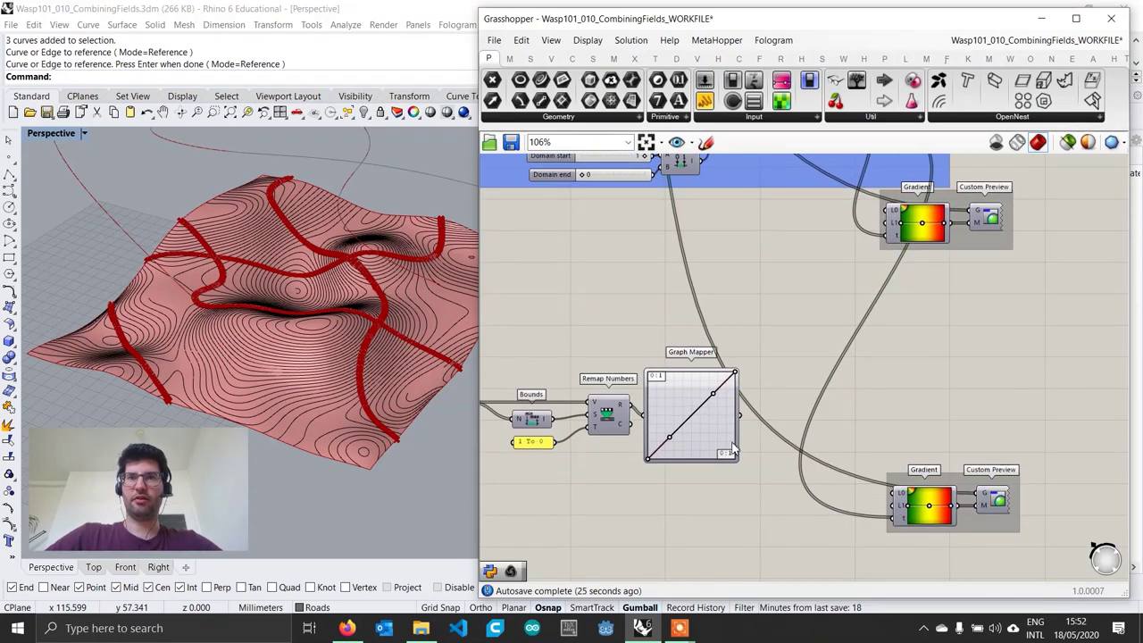
Connect the new Graph Mapper's output to the copied Gradient's t input and enable the copied Custom Preview.
{"action": "left_click_drag", "start_coordinate": [739, 413], "coordinate": [754, 312]}
{"action": "left_click_drag", "start_coordinate": [773, 354], "coordinate": [891, 527]}
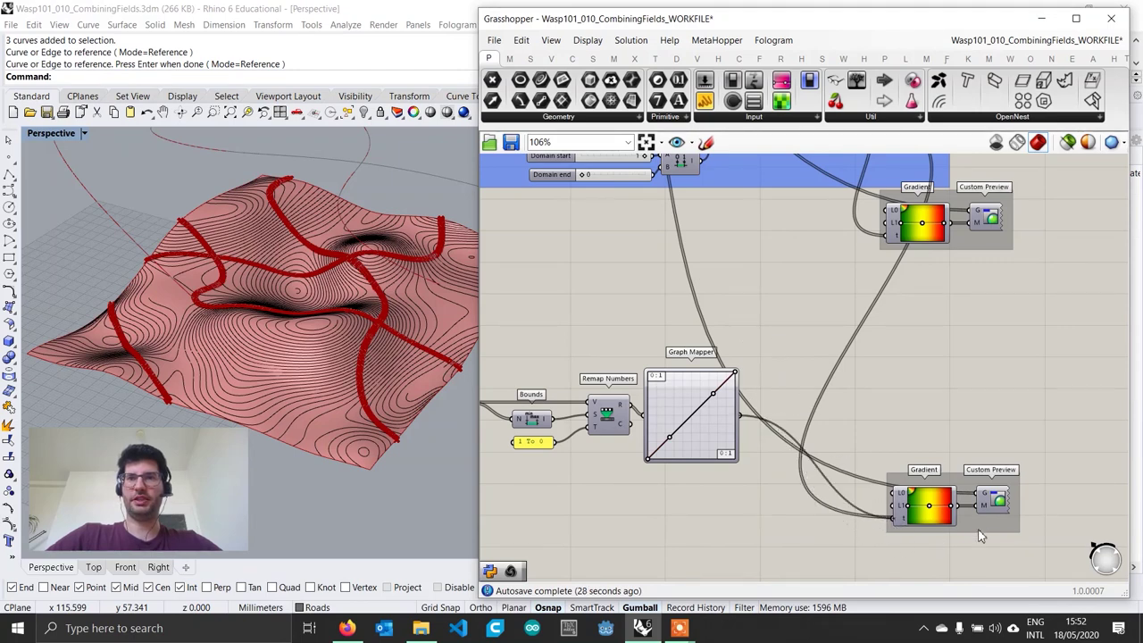
{"action": "right_click", "coordinate": [957, 475]}
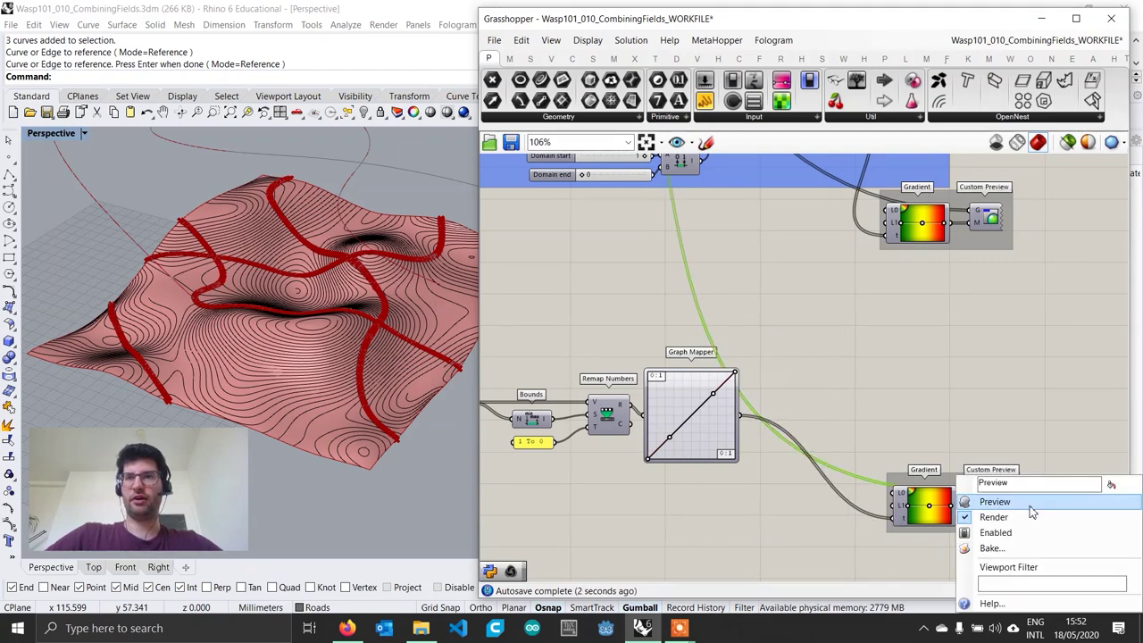
{"action": "left_click", "coordinate": [991, 502]}
{"action": "left_click", "coordinate": [1057, 435]}
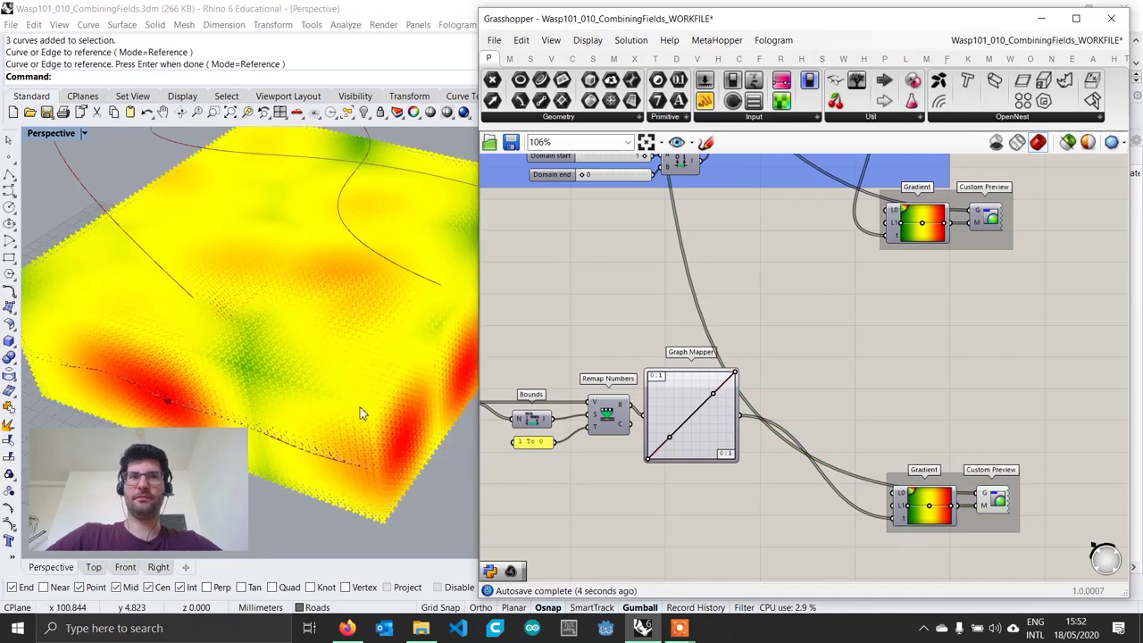
Reshape the new Graph Mapper's Bezier curve with both handles so it stays low and rises steeply near the end.
{"action": "right_click_drag", "start_coordinate": [360, 412], "coordinate": [202, 382]}
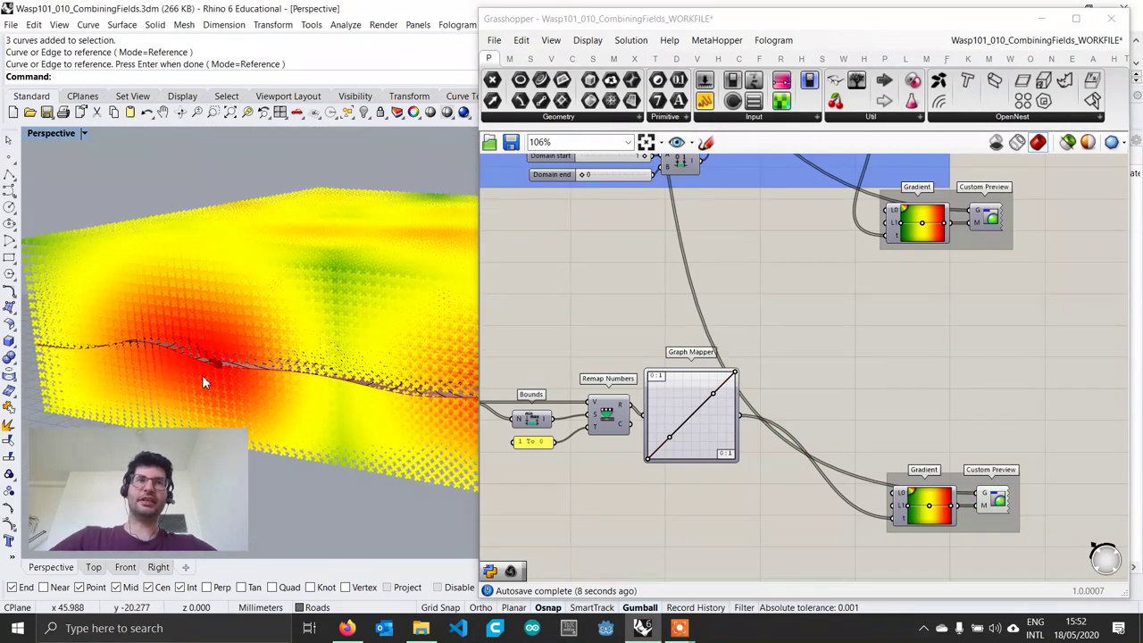
{"action": "scroll", "coordinate": [182, 339], "scroll_direction": "up", "scroll_amount": 7}
{"action": "scroll", "coordinate": [229, 257], "scroll_direction": "down", "scroll_amount": 3}
{"action": "mouse_move", "coordinate": [295, 308]}
{"action": "right_mouse_down", "text": "shift"}
{"action": "mouse_move", "coordinate": [181, 327]}
{"action": "mouse_move", "coordinate": [419, 330]}
{"action": "mouse_move", "coordinate": [313, 320]}
{"action": "right_mouse_up", "text": "shift"}
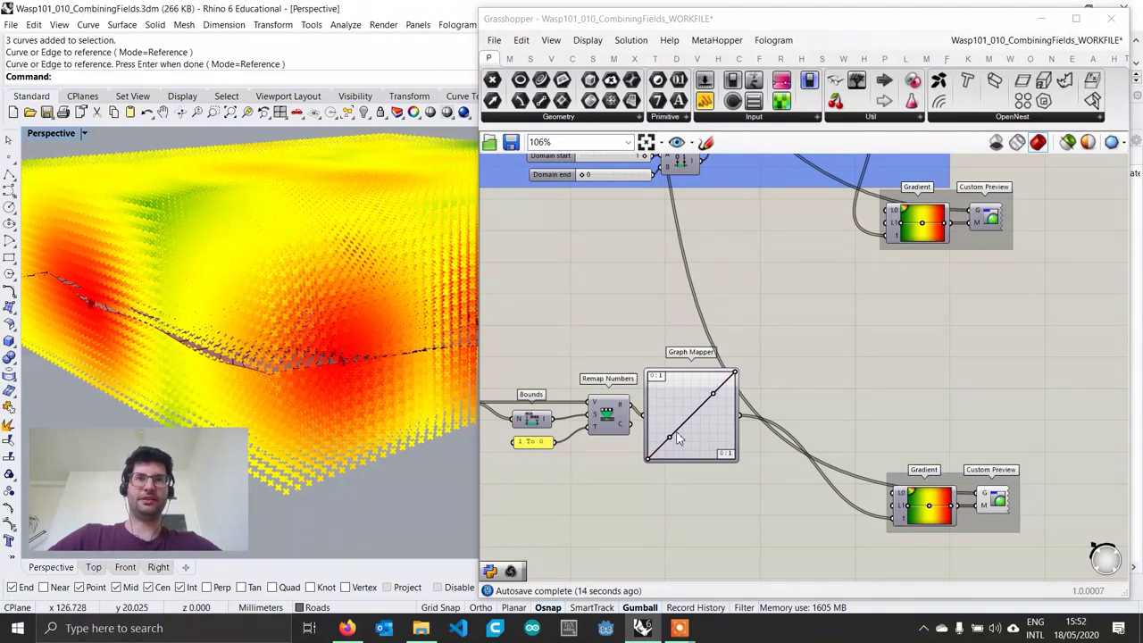
{"action": "scroll", "coordinate": [675, 439], "scroll_direction": "up", "scroll_amount": 2}
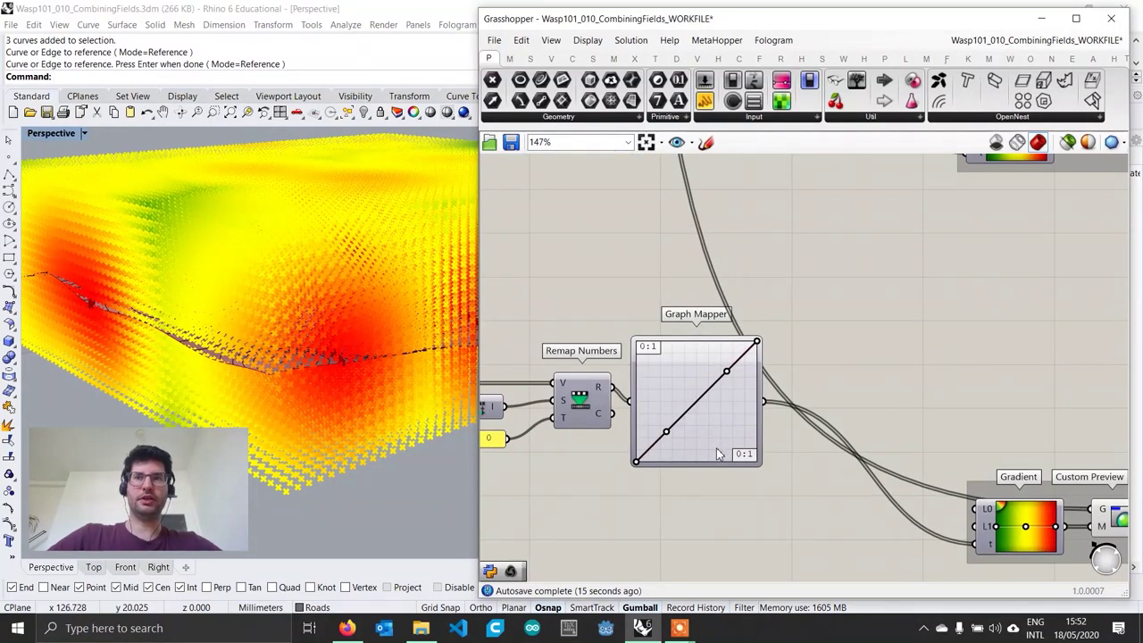
{"action": "left_click_drag", "start_coordinate": [716, 448], "coordinate": [723, 454]}
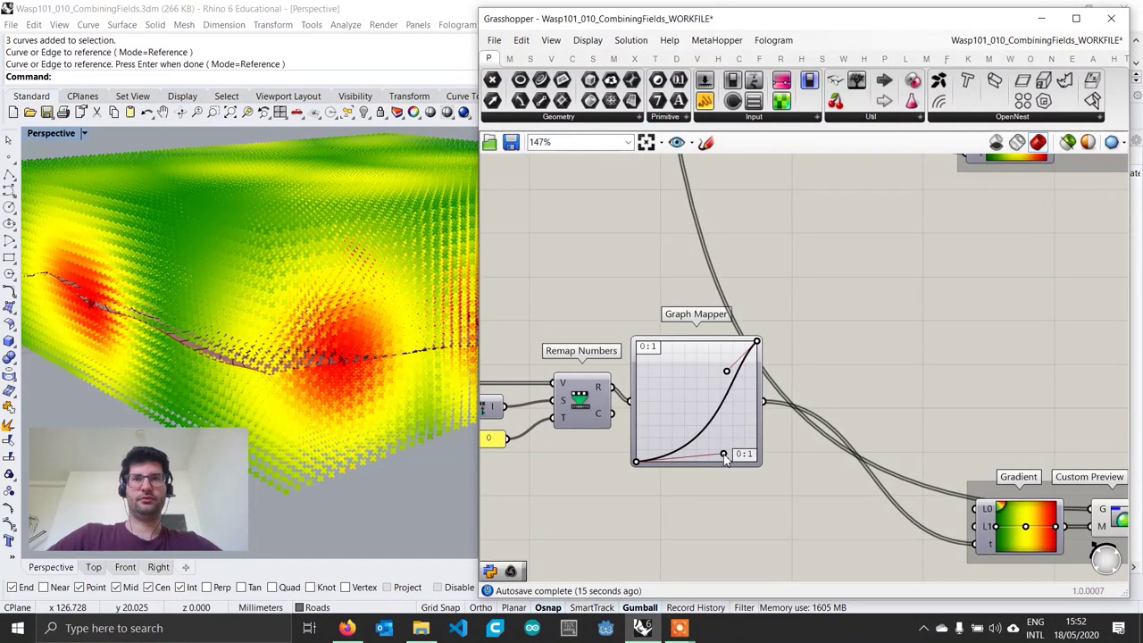
{"action": "double_click", "coordinate": [738, 406]}
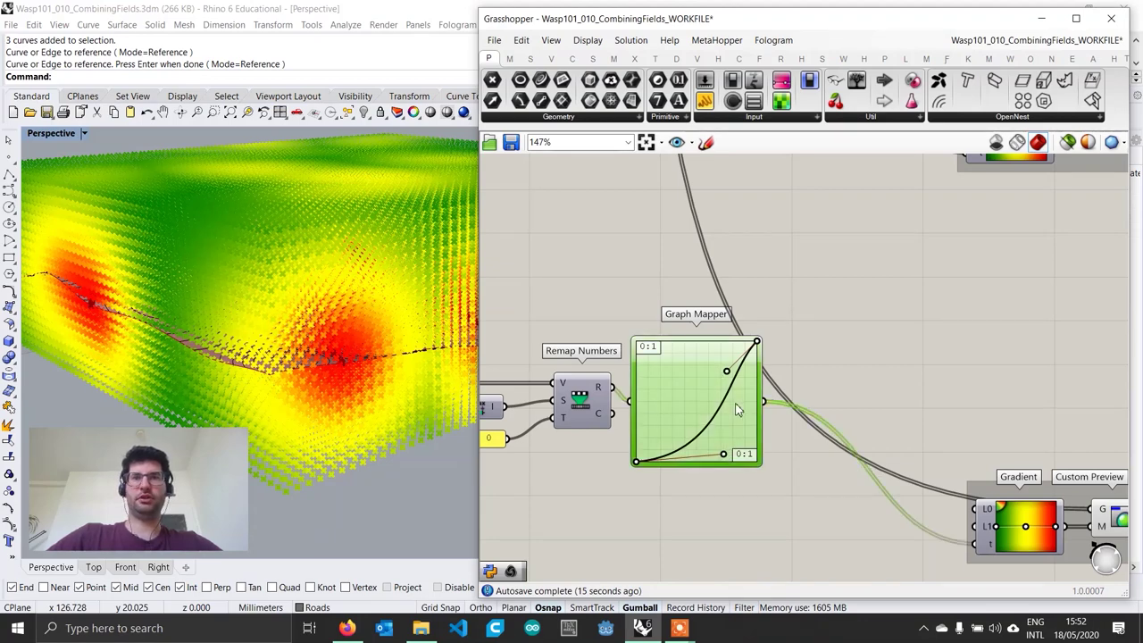
{"action": "left_click_drag", "start_coordinate": [904, 364], "coordinate": [933, 457]}
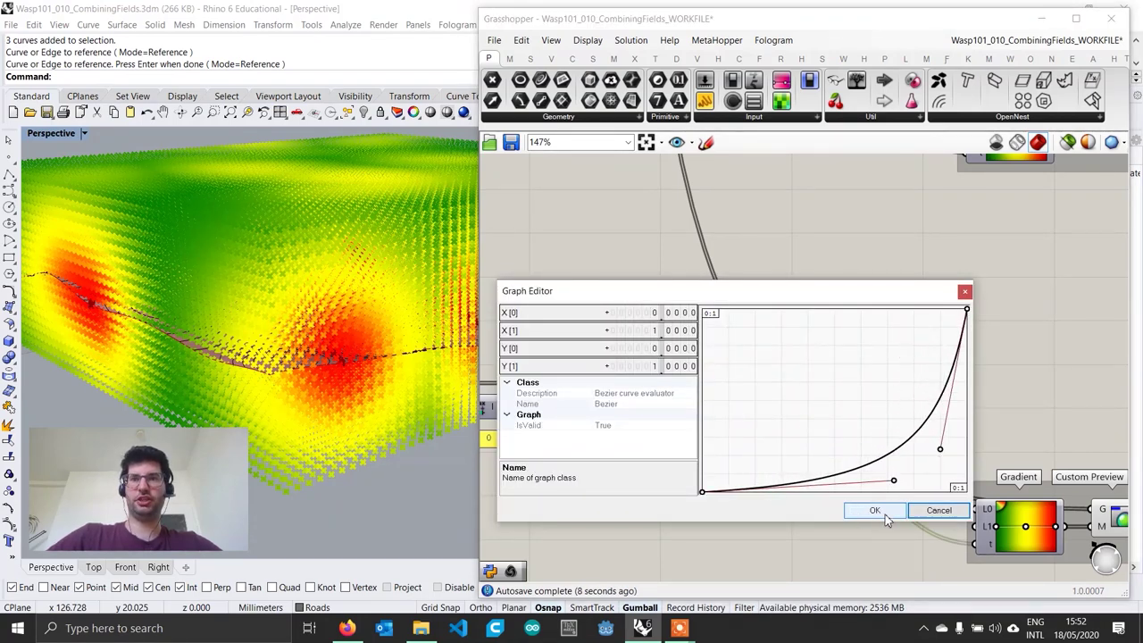
{"action": "left_click", "coordinate": [938, 510]}
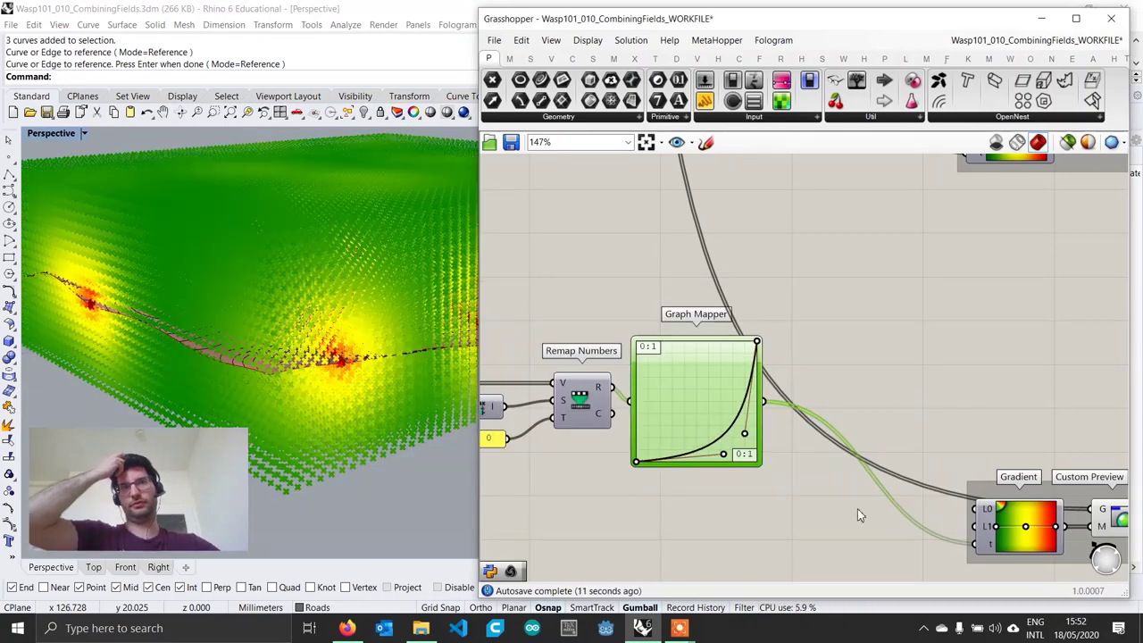
Examine the road field's colour gradient around the projected curves and compare it with the terrain field's definition.
{"action": "right_click_drag", "start_coordinate": [344, 357], "coordinate": [377, 377]}
{"action": "scroll", "coordinate": [836, 437], "scroll_direction": "down", "scroll_amount": 3}
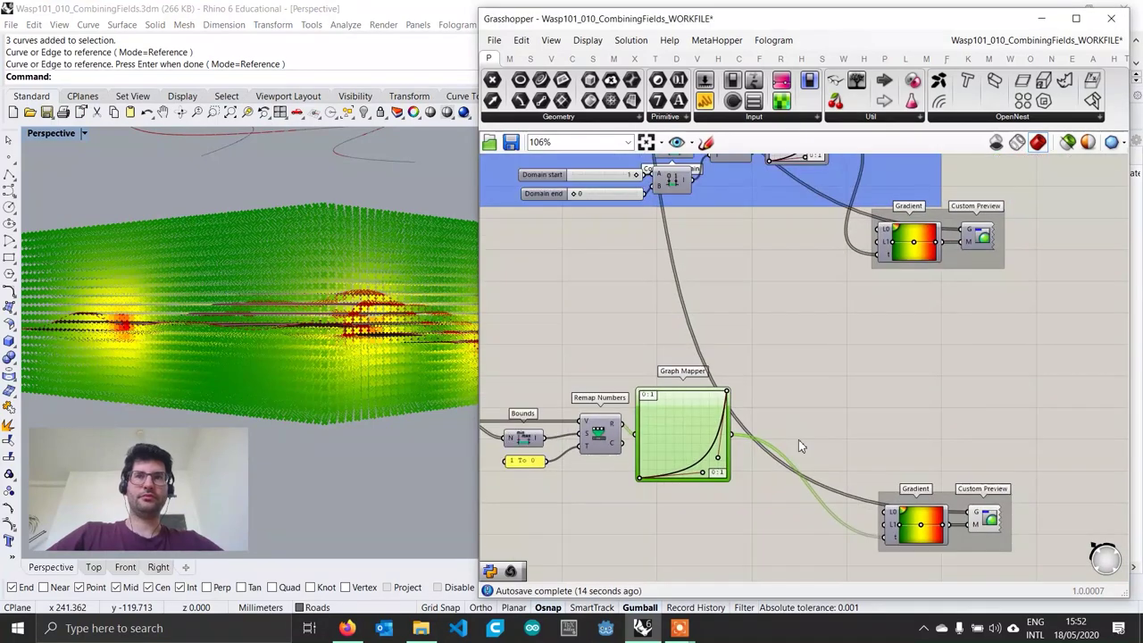
{"action": "scroll", "coordinate": [705, 482], "scroll_direction": "down", "scroll_amount": 1}
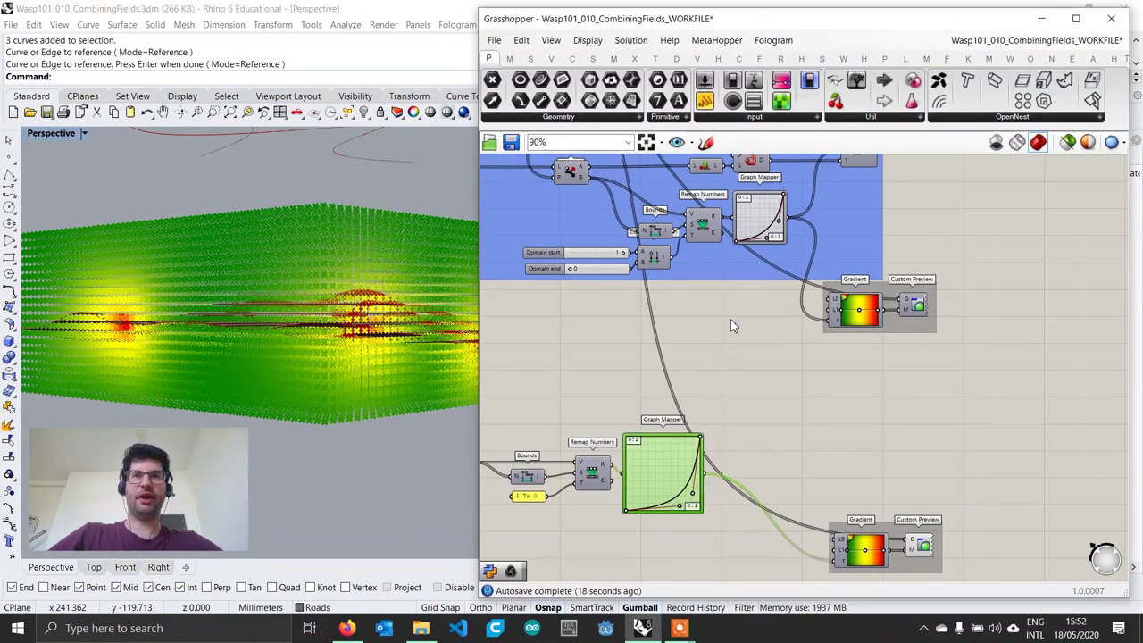
{"action": "right_click_drag", "start_coordinate": [730, 324], "coordinate": [719, 401]}
{"action": "scroll", "coordinate": [720, 400], "scroll_direction": "down", "scroll_amount": 4}
{"action": "right_click_drag", "start_coordinate": [872, 212], "coordinate": [857, 257]}
{"action": "scroll", "coordinate": [856, 256], "scroll_direction": "up", "scroll_amount": 4}
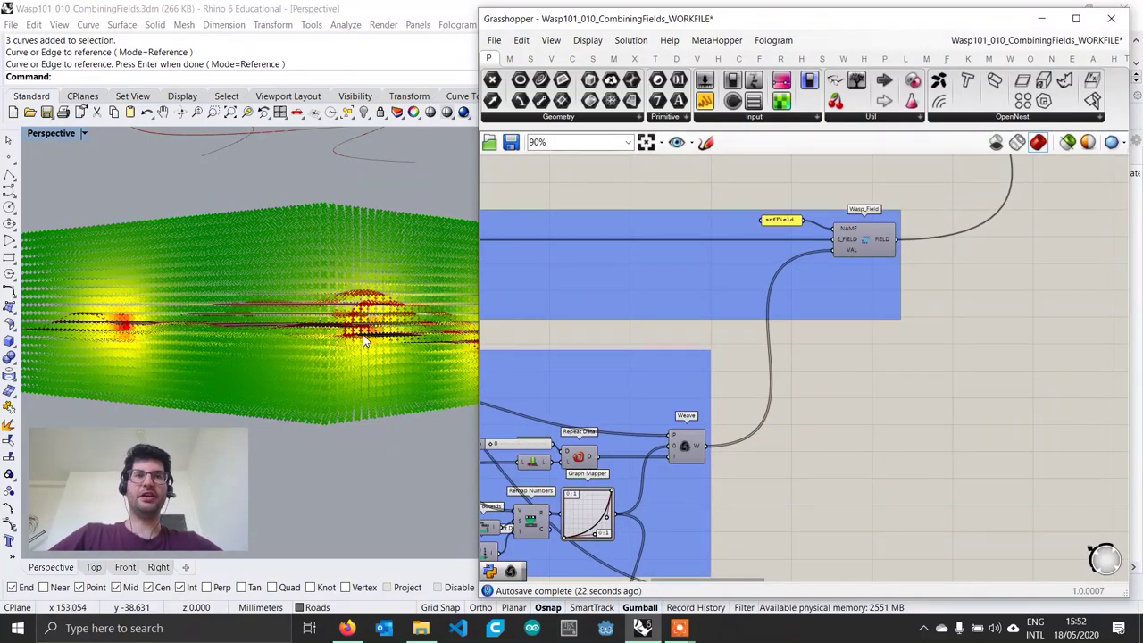
{"action": "scroll", "coordinate": [364, 341], "scroll_direction": "up", "scroll_amount": 3}
{"action": "right_click_drag", "start_coordinate": [364, 340], "coordinate": [332, 379]}
{"action": "scroll", "coordinate": [332, 380], "scroll_direction": "down", "scroll_amount": 2}
{"action": "right_click_drag", "start_coordinate": [707, 489], "coordinate": [684, 344]}
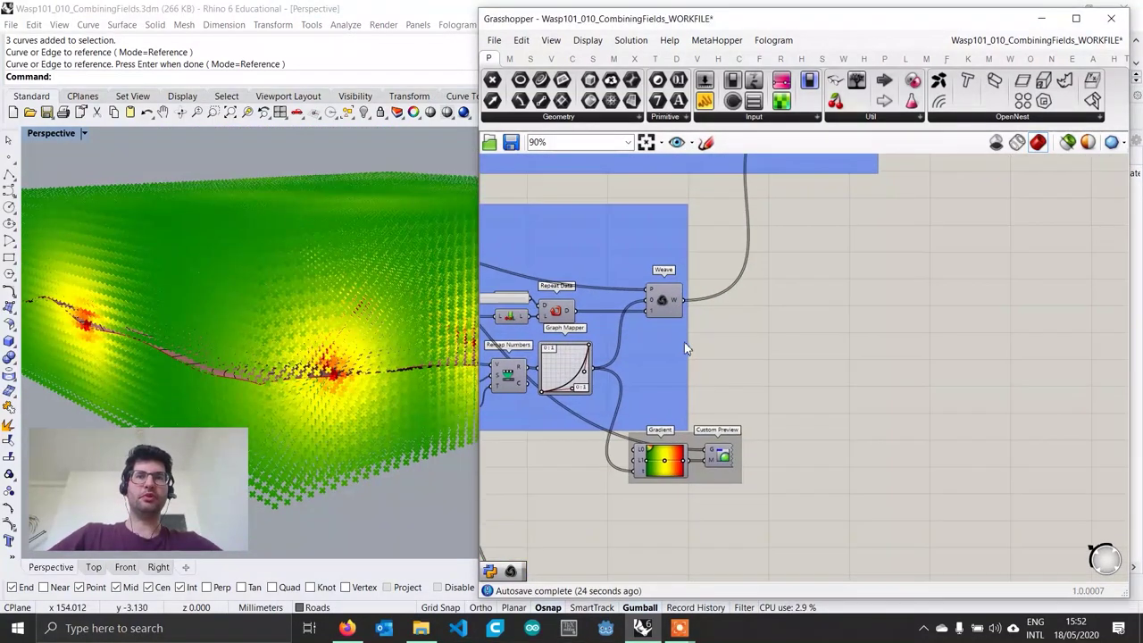
{"action": "right_click_drag", "start_coordinate": [431, 455], "coordinate": [417, 413]}
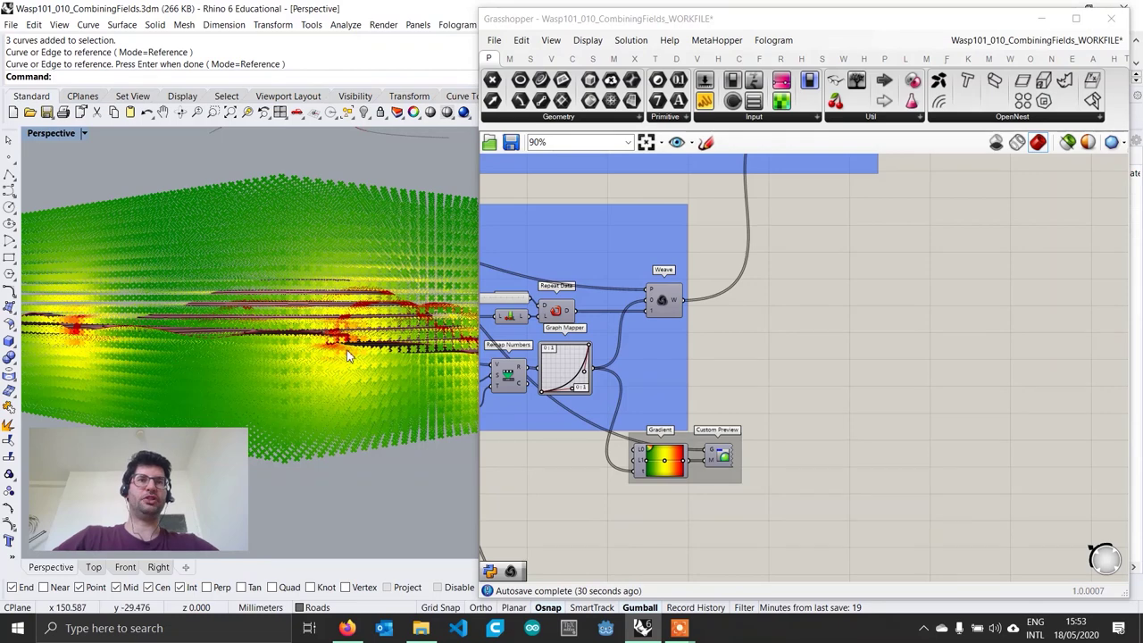
{"action": "right_click_drag", "start_coordinate": [346, 356], "coordinate": [350, 375]}
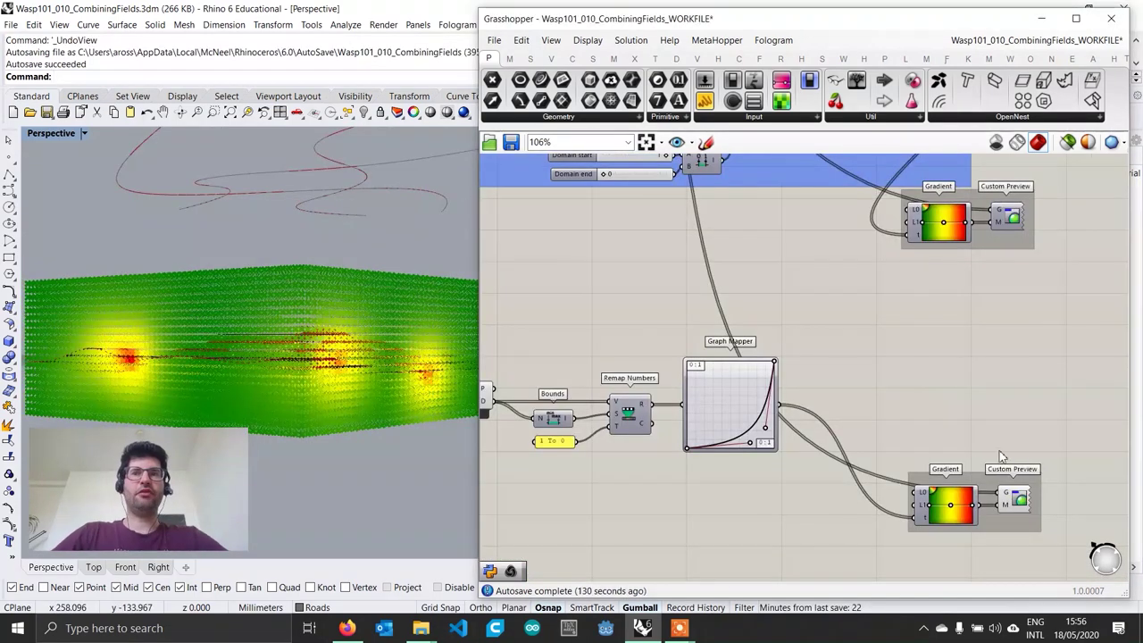
Enable the terrain field's Custom Preview and disable the road field's one to show the terrain gradient.
{"action": "left_click", "coordinate": [1023, 505]}
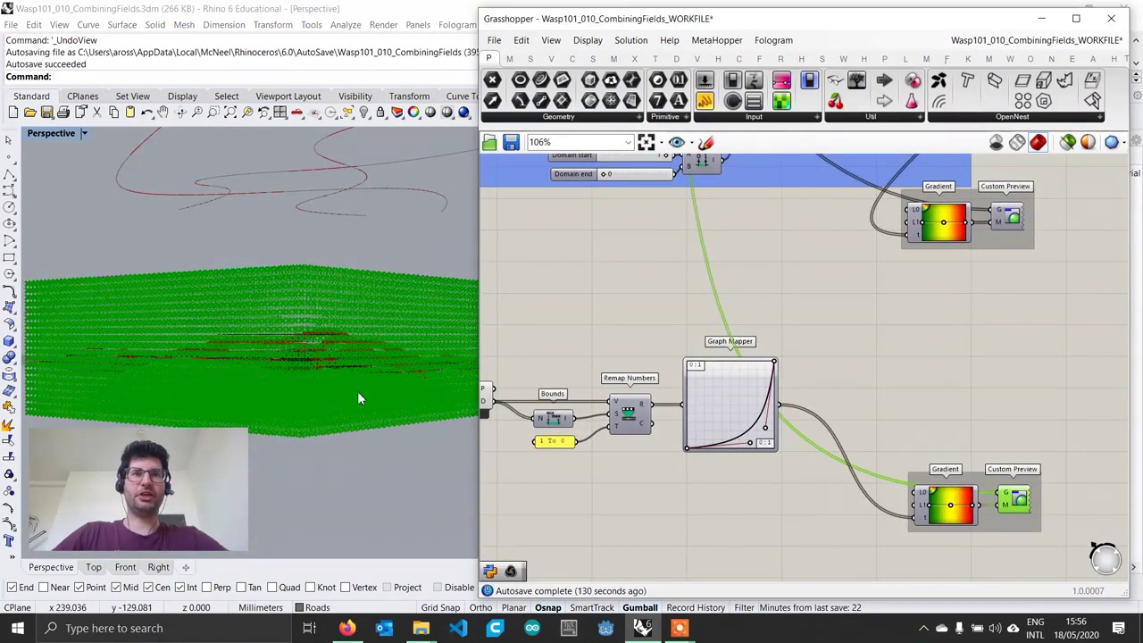
{"action": "left_click", "coordinate": [1046, 476]}
{"action": "right_click_drag", "start_coordinate": [1036, 435], "coordinate": [980, 473]}
{"action": "right_click", "coordinate": [950, 260]}
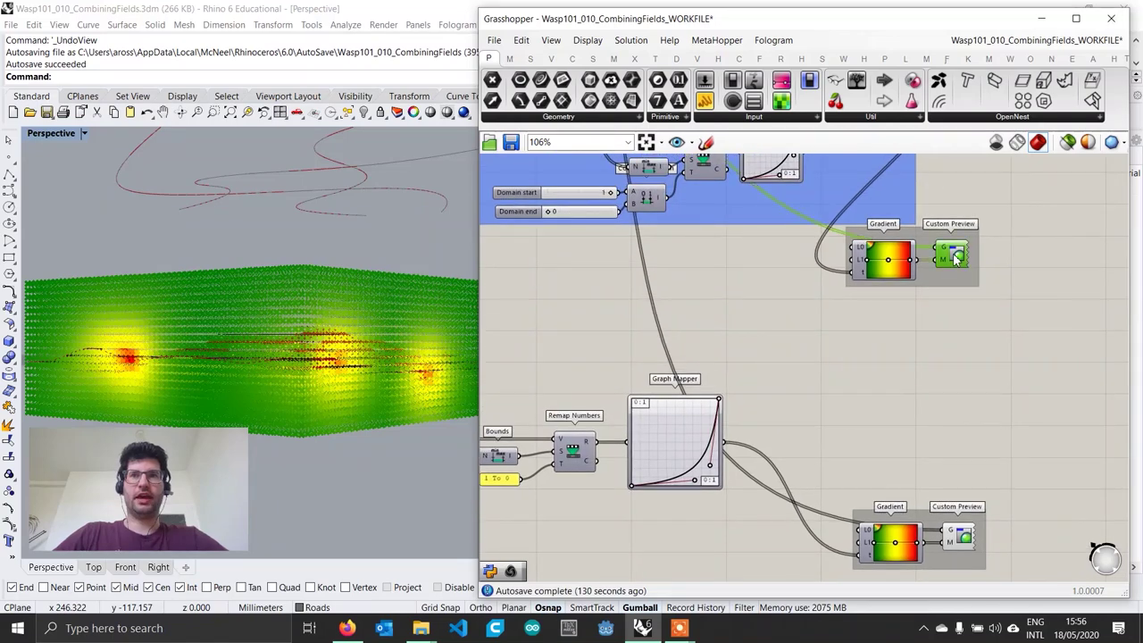
{"action": "left_click", "coordinate": [987, 280]}
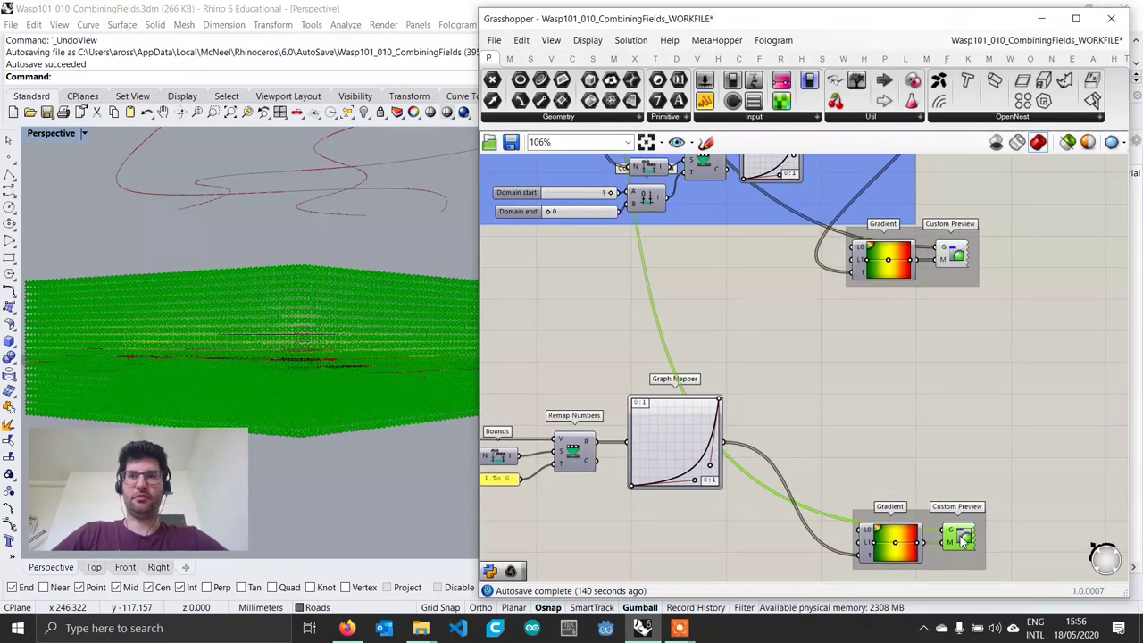
{"action": "right_click", "coordinate": [964, 534]}
{"action": "left_click", "coordinate": [980, 497]}
{"action": "right_click_drag", "start_coordinate": [455, 382], "coordinate": [375, 397]}
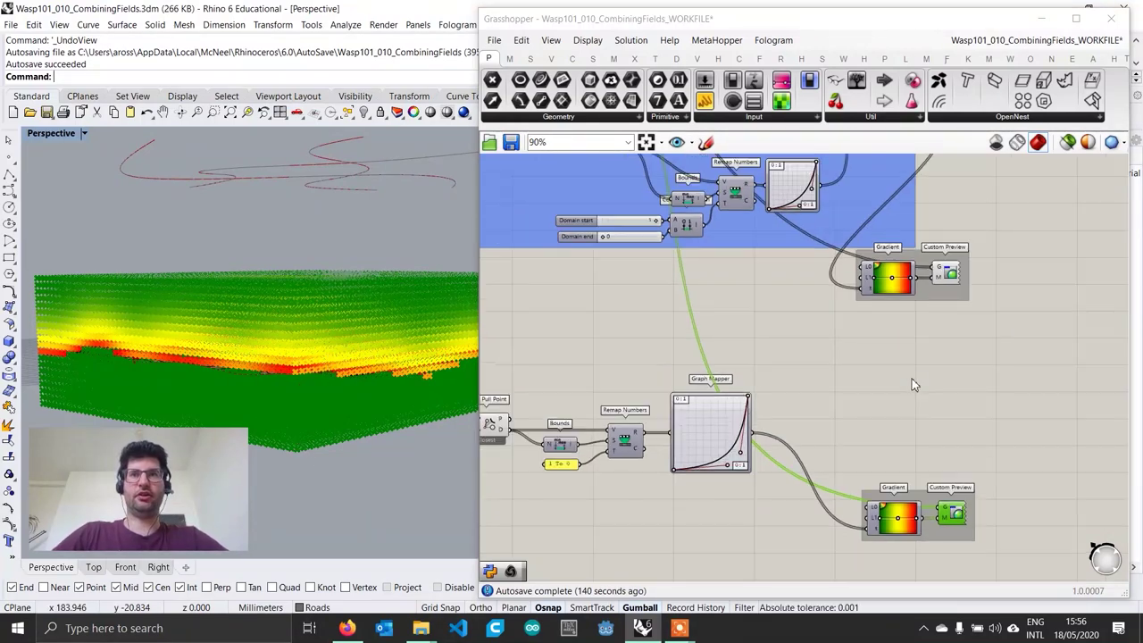
{"action": "scroll", "coordinate": [911, 378], "scroll_direction": "down", "scroll_amount": 4}
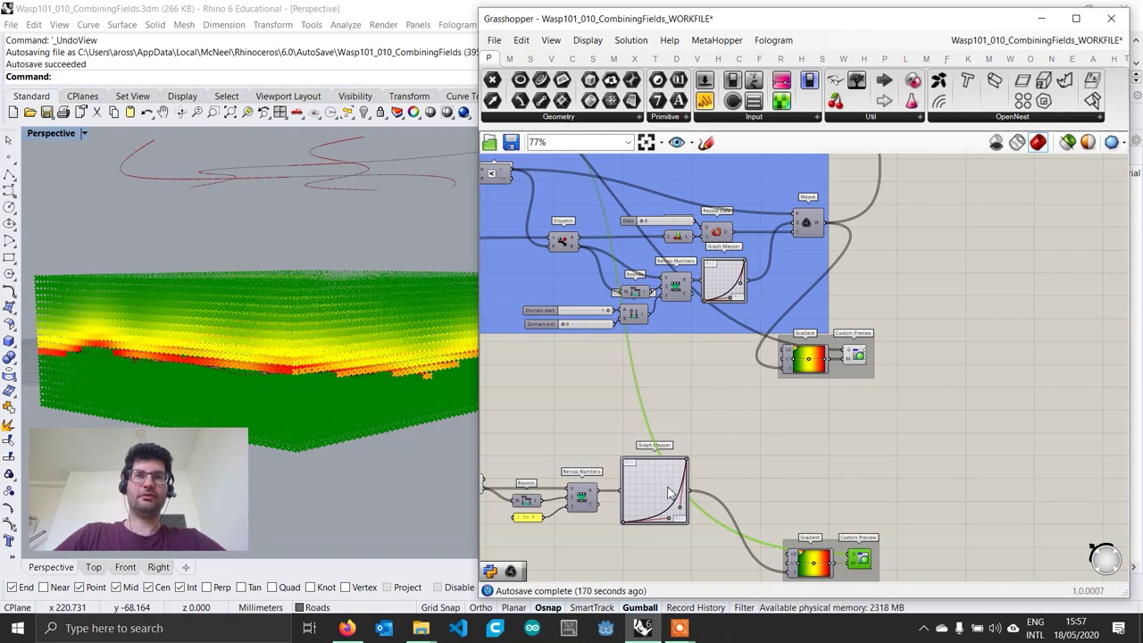
{"action": "right_click_drag", "start_coordinate": [808, 479], "coordinate": [745, 488]}
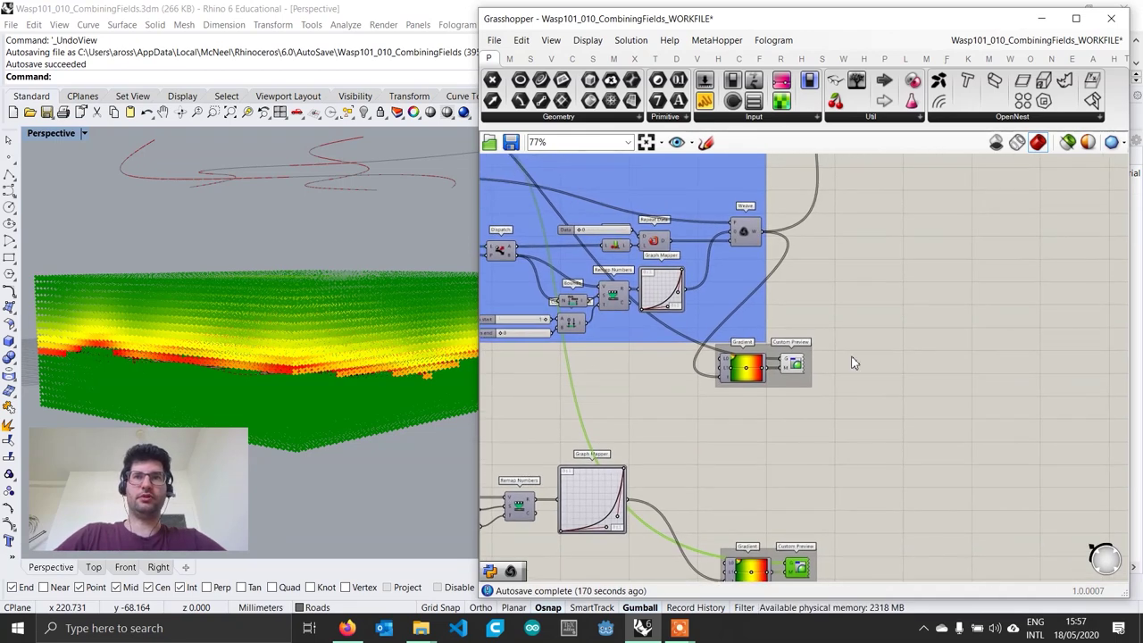
{"action": "left_click", "coordinate": [852, 358]}
{"action": "double_click", "coordinate": [843, 361]}
{"action": "right_click", "coordinate": [858, 356]}
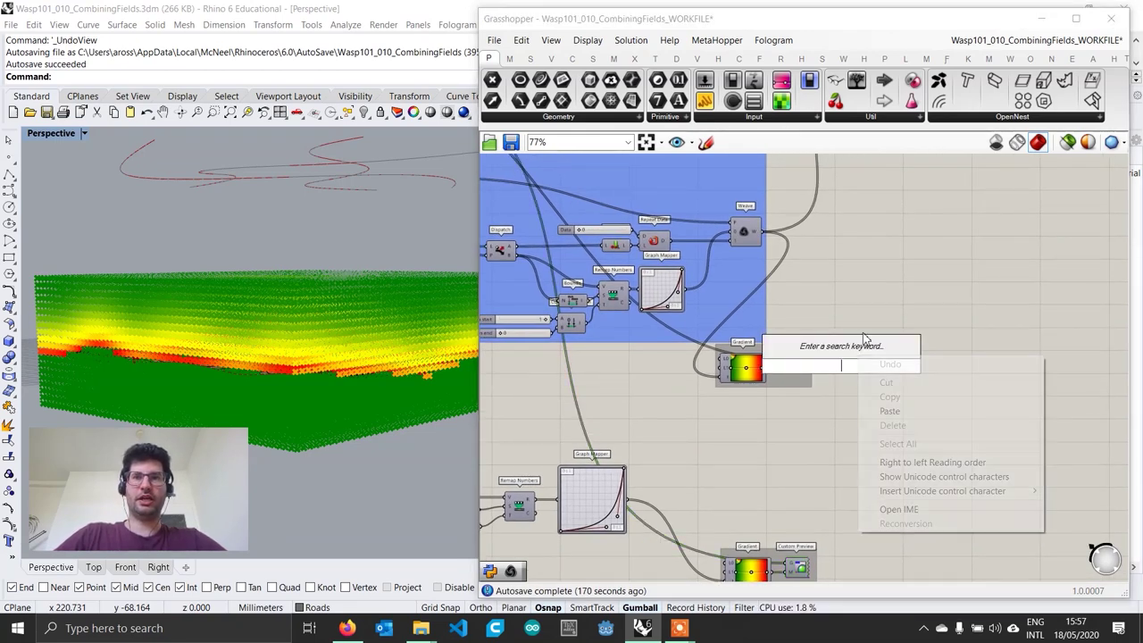
{"action": "left_click", "coordinate": [861, 252]}
Add a Multiplication component to the canvas beside the terrain field's Gradient and Custom Preview group.
{"action": "right_click_drag", "start_coordinate": [860, 351], "coordinate": [872, 328]}
{"action": "scroll", "coordinate": [893, 357], "scroll_direction": "up", "scroll_amount": 2}
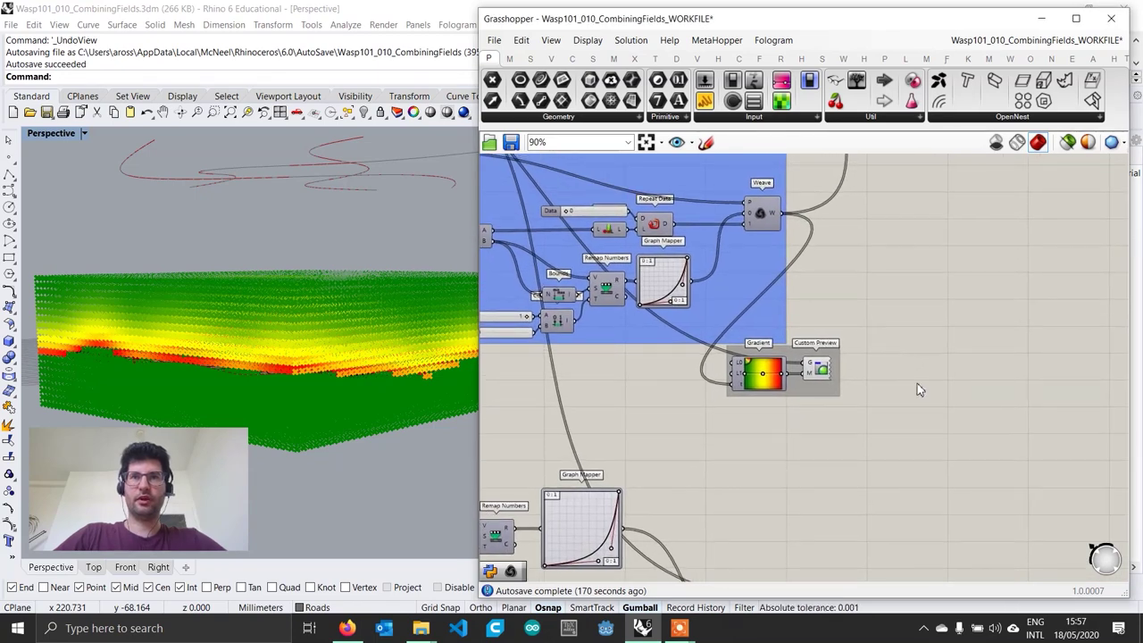
{"action": "double_click", "coordinate": [917, 383]}
{"action": "type", "text": "multi"}
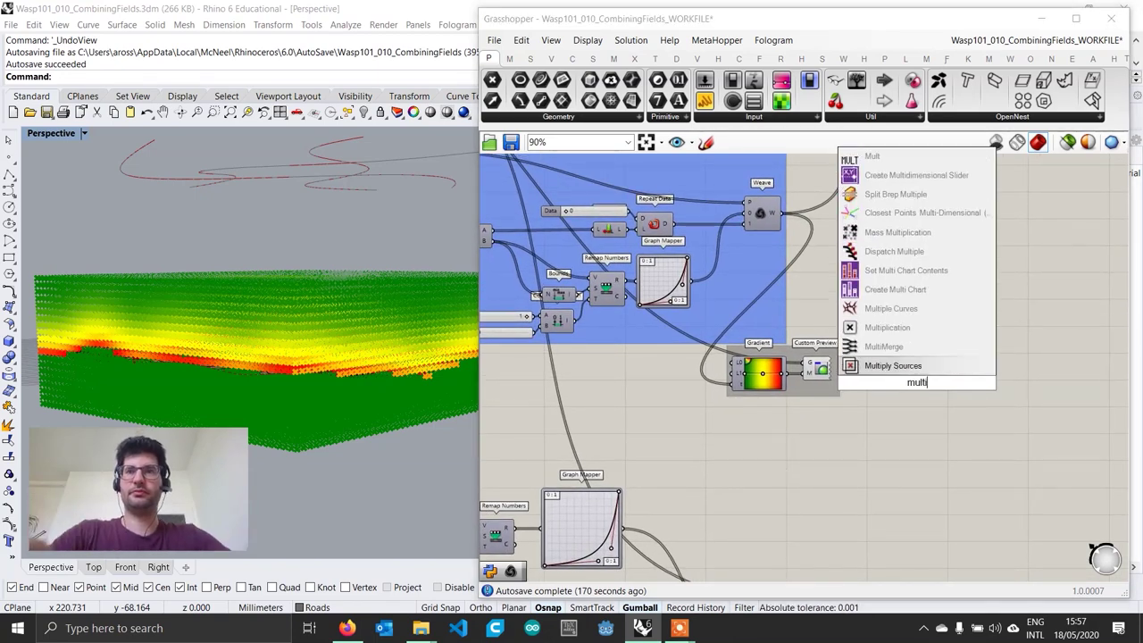
{"action": "key", "text": "Up"}
{"action": "key", "text": "Up"}
{"action": "key", "text": "Return"}
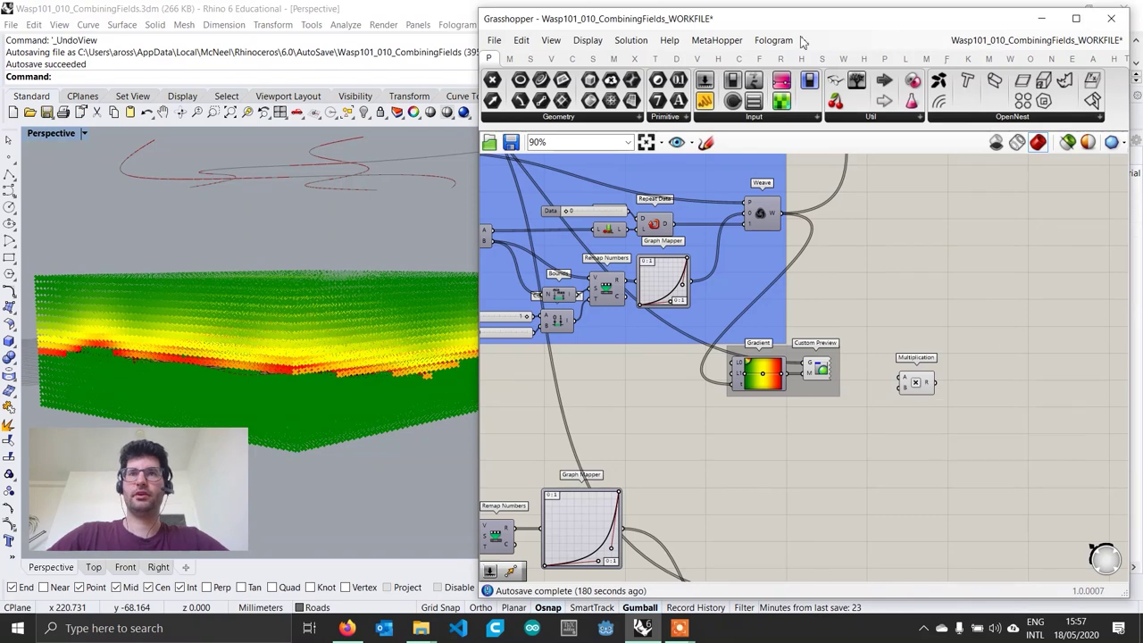
Connect the terrain field's Weave output to Multiplication input A and the road field's Graph Mapper output to input B.
{"action": "left_click_drag", "start_coordinate": [809, 218], "coordinate": [910, 384]}
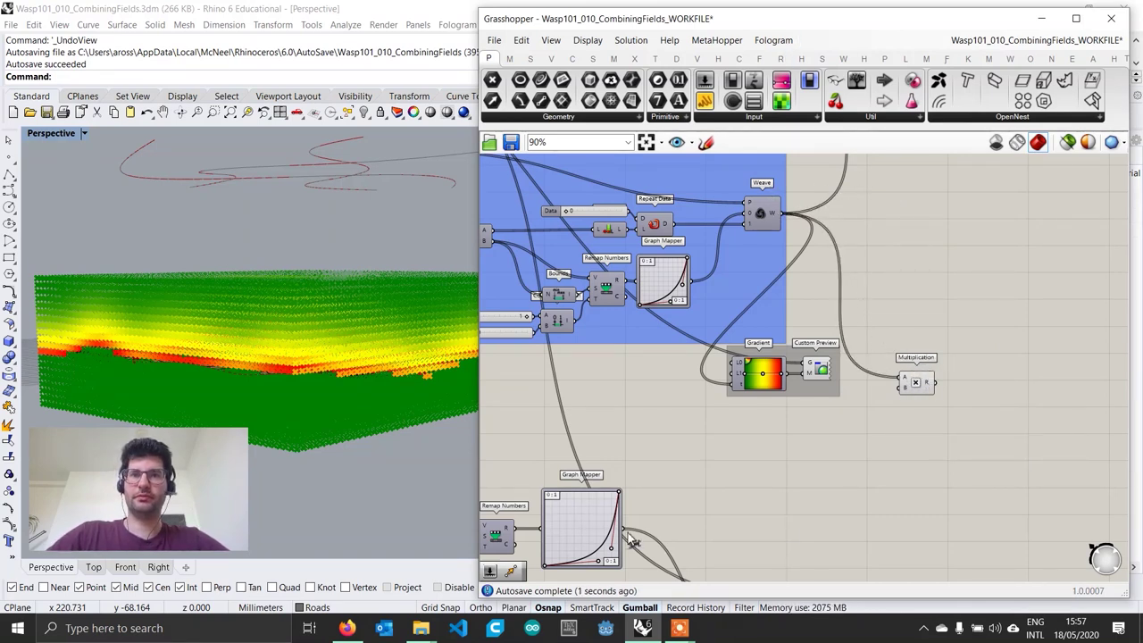
{"action": "left_click_drag", "start_coordinate": [631, 540], "coordinate": [910, 402]}
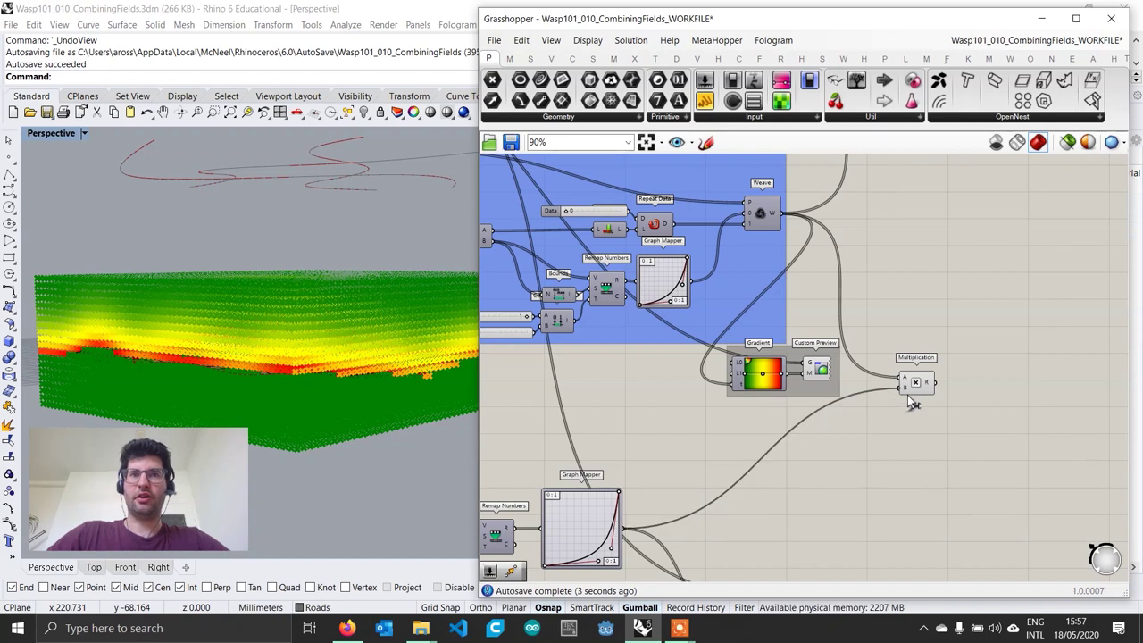
{"action": "left_click", "coordinate": [915, 386]}
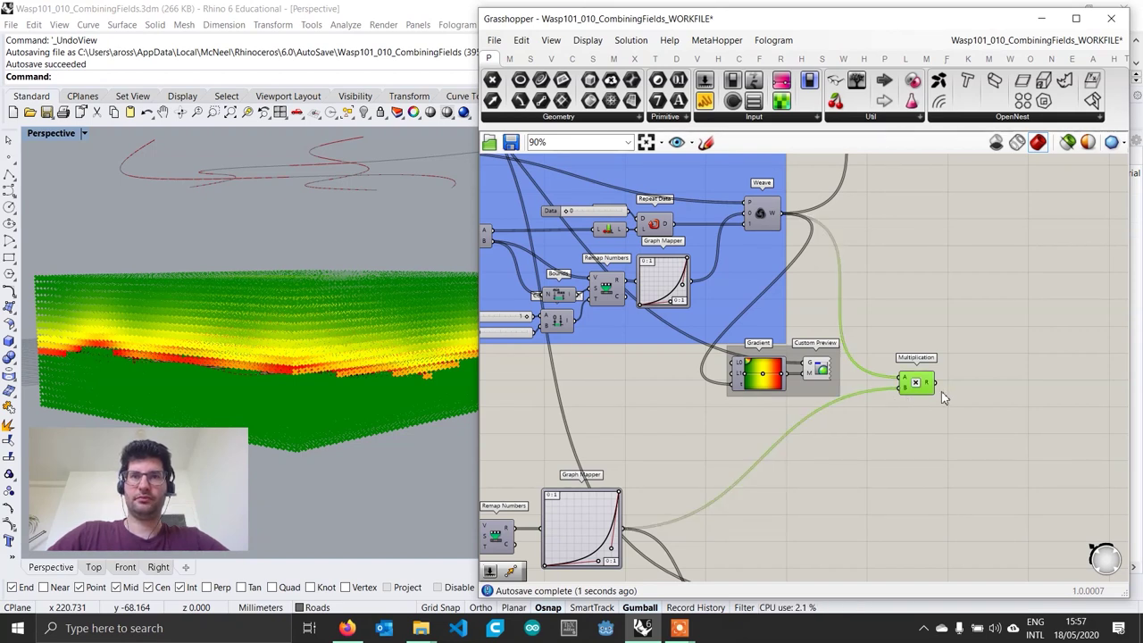
Duplicate the terrain field's Gradient and Custom Preview group beside Multiplication and feed the multiplied result into the copied Gradient's t input.
{"action": "right_click_drag", "start_coordinate": [943, 397], "coordinate": [859, 392]}
{"action": "left_click_drag", "start_coordinate": [764, 415], "coordinate": [638, 348]}
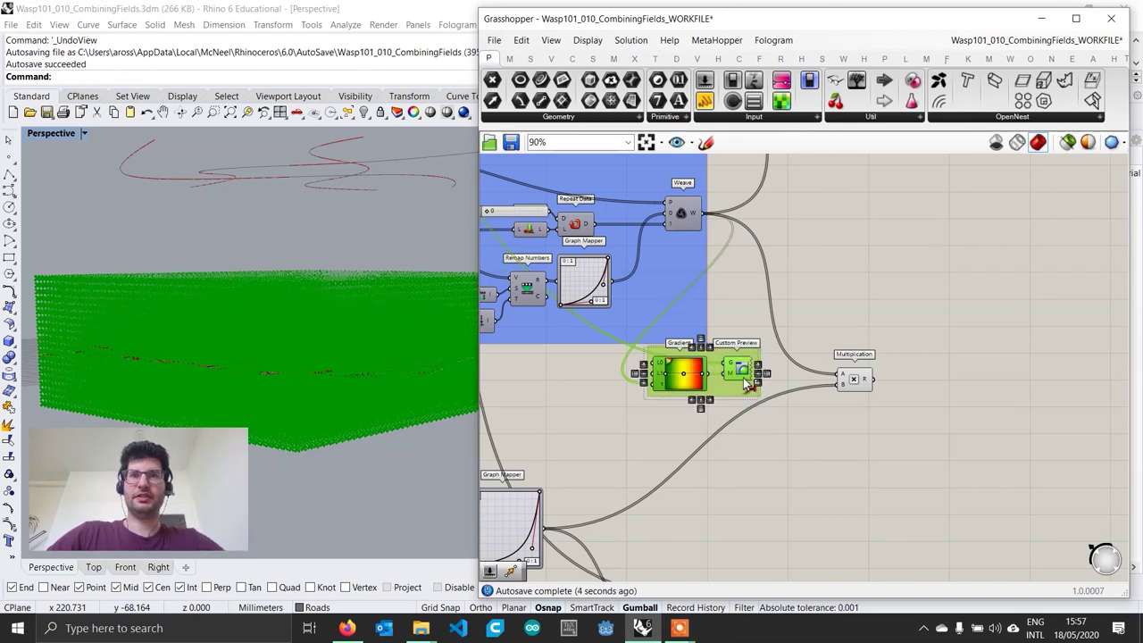
{"action": "left_click_drag", "start_coordinate": [730, 375], "coordinate": [1008, 398], "text": "alt"}
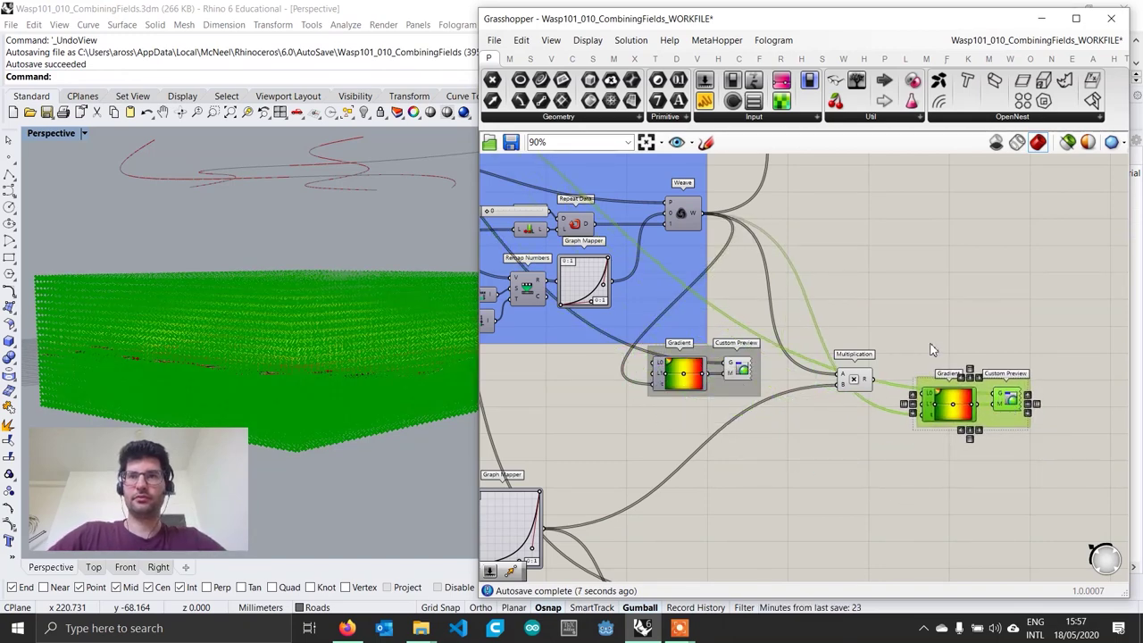
{"action": "left_click", "coordinate": [932, 349]}
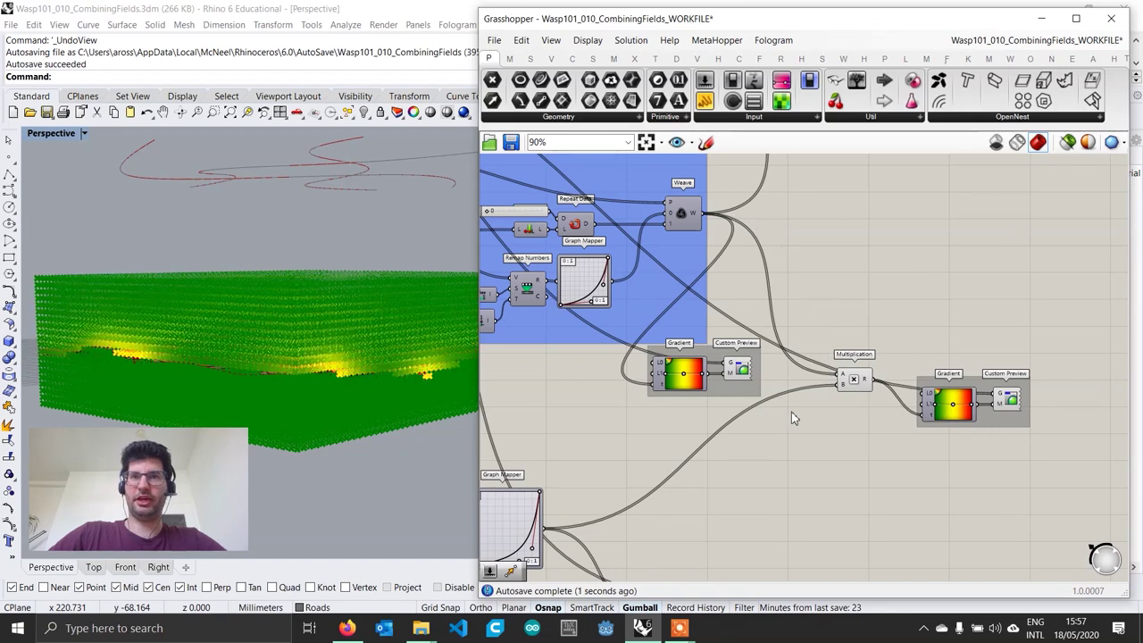
Turn off the preview of the original terrain field's Gradient and Custom Preview group.
{"action": "left_click_drag", "start_coordinate": [791, 412], "coordinate": [643, 346]}
{"action": "right_click", "coordinate": [773, 363]}
{"action": "left_click", "coordinate": [817, 384]}
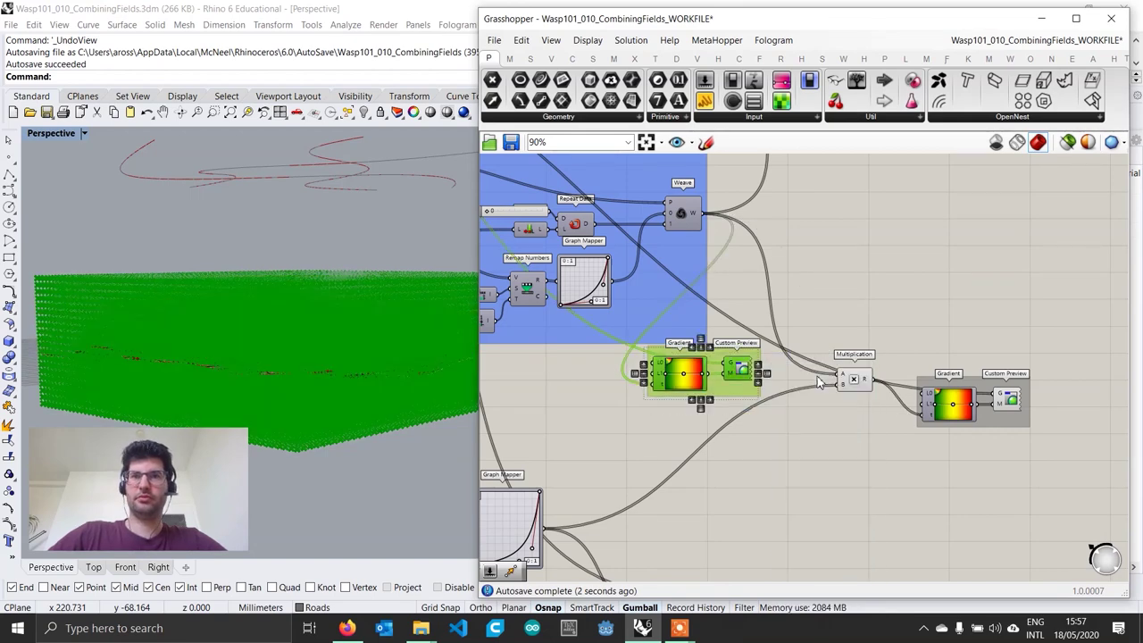
{"action": "left_click", "coordinate": [915, 375]}
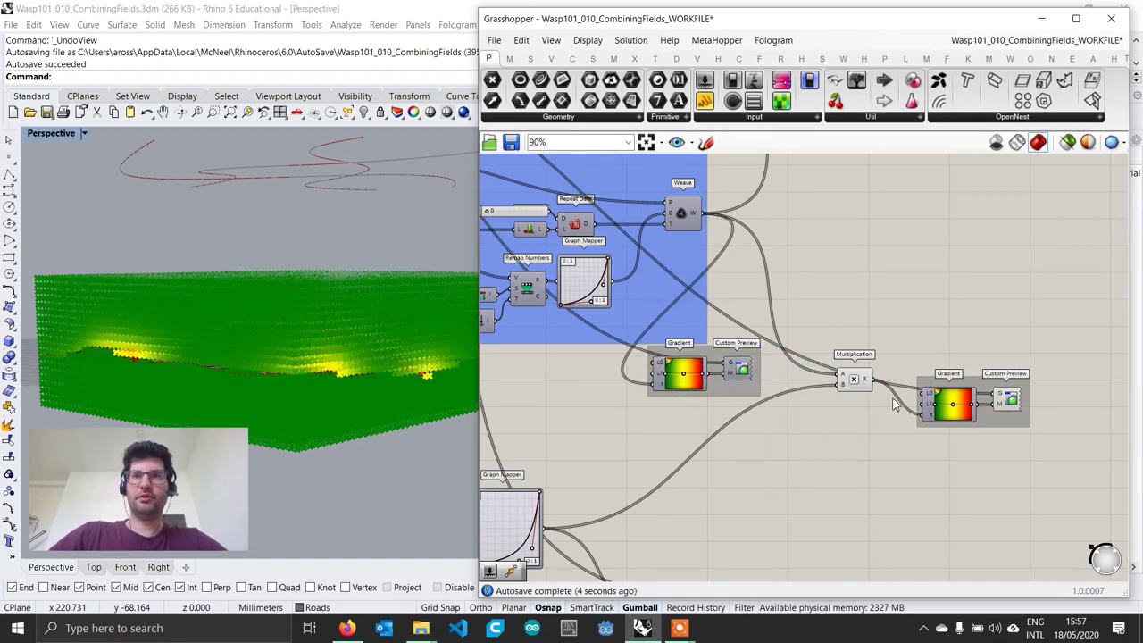
Examine the combined field's colour gradient along the terrain surface and around the projected roads.
{"action": "right_click_drag", "start_coordinate": [382, 387], "coordinate": [316, 370]}
{"action": "scroll", "coordinate": [316, 370], "scroll_direction": "up", "scroll_amount": 3}
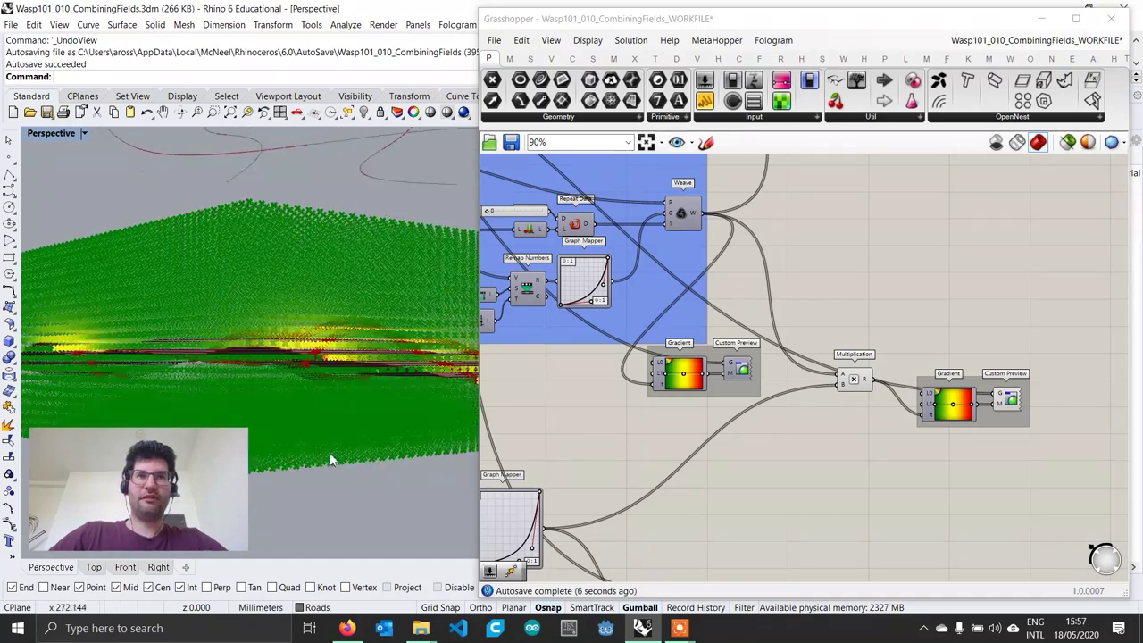
{"action": "right_click_drag", "start_coordinate": [338, 412], "coordinate": [332, 367]}
{"action": "scroll", "coordinate": [339, 392], "scroll_direction": "up", "scroll_amount": 4}
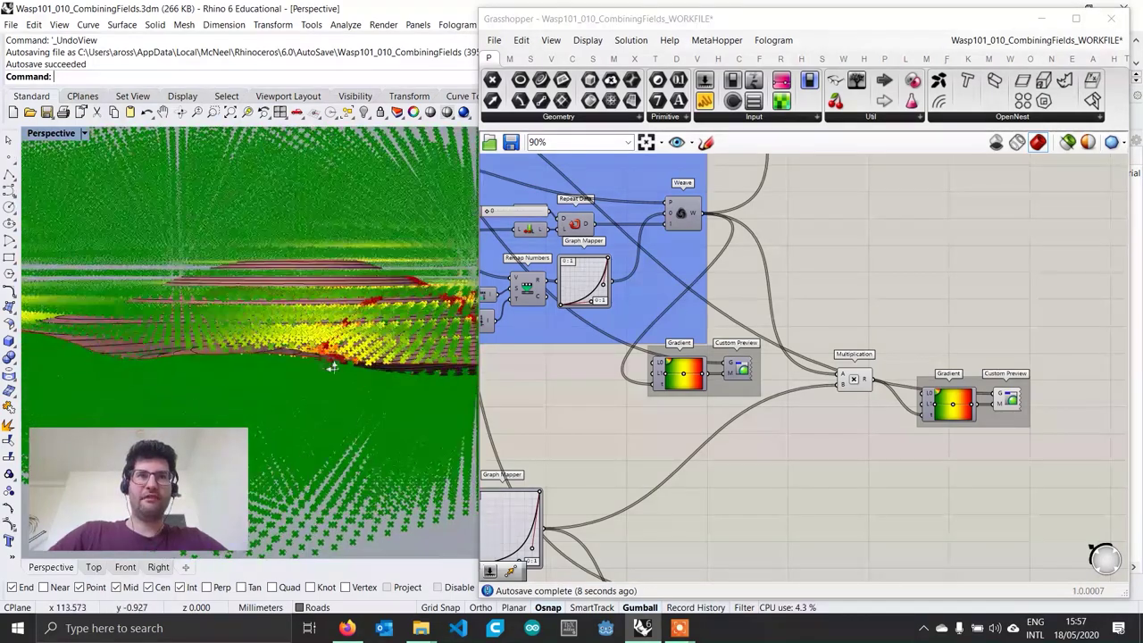
{"action": "right_click_drag", "start_coordinate": [398, 305], "coordinate": [372, 325]}
{"action": "scroll", "coordinate": [378, 325], "scroll_direction": "up", "scroll_amount": 3}
{"action": "scroll", "coordinate": [346, 332], "scroll_direction": "down", "scroll_amount": 10}
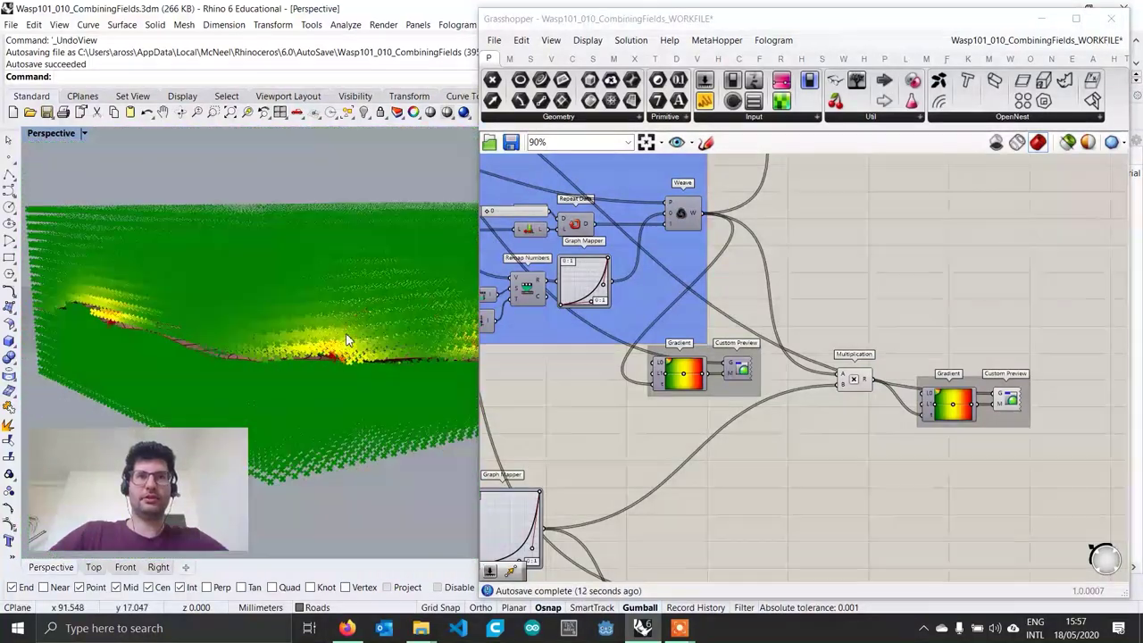
Reposition the Multiplication component and connect its result to the VAL input of the srfField Wasp_Field, replacing the Weave connection.
{"action": "right_click_drag", "start_coordinate": [755, 412], "coordinate": [703, 479]}
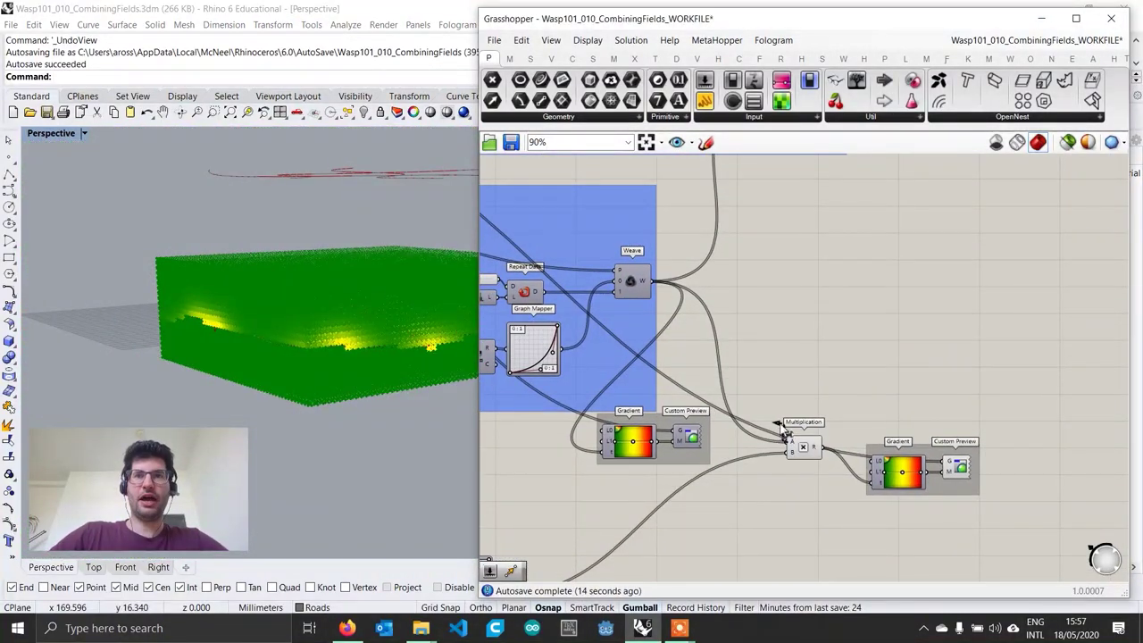
{"action": "left_click_drag", "start_coordinate": [805, 447], "coordinate": [792, 428]}
{"action": "left_click", "coordinate": [817, 440]}
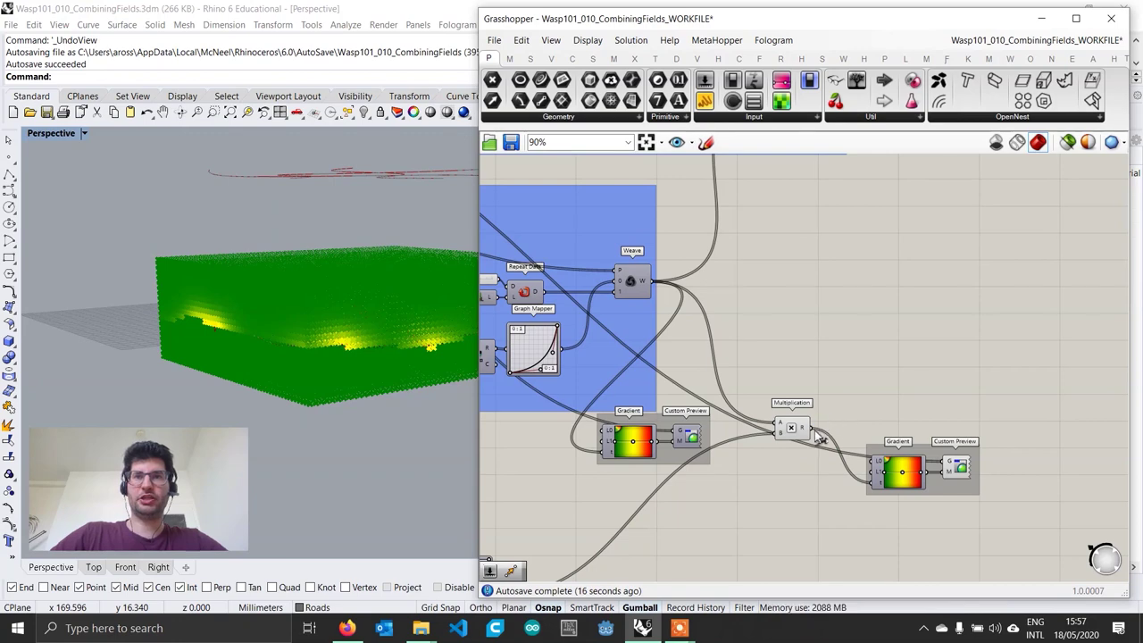
{"action": "scroll", "coordinate": [830, 429], "scroll_direction": "down", "scroll_amount": 5}
{"action": "scroll", "coordinate": [852, 266], "scroll_direction": "up", "scroll_amount": 7}
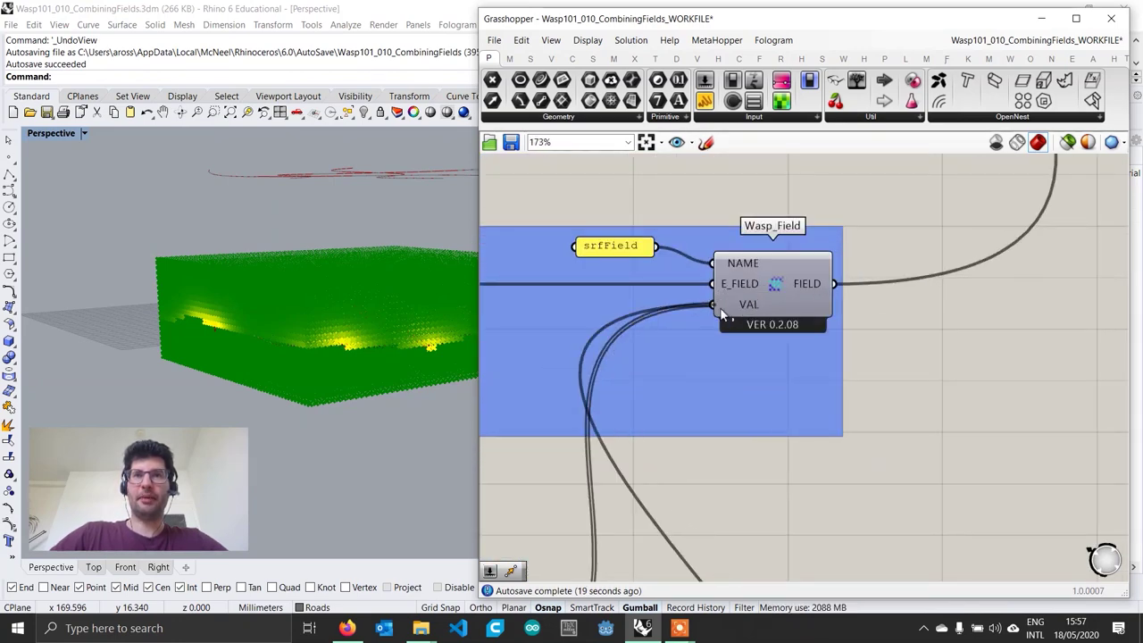
{"action": "scroll", "coordinate": [788, 370], "scroll_direction": "down", "scroll_amount": 4}
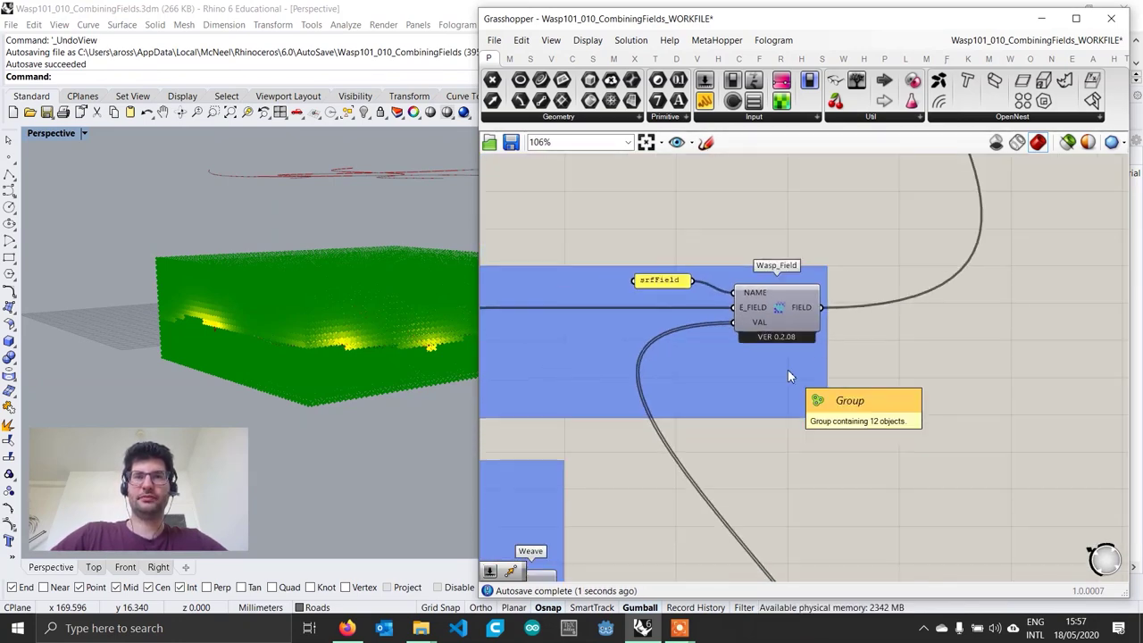
Disable the combined field's Custom Preview and move its Gradient group closer to the Multiplication component.
{"action": "right_click_drag", "start_coordinate": [842, 481], "coordinate": [832, 345]}
{"action": "right_click_drag", "start_coordinate": [906, 531], "coordinate": [895, 466]}
{"action": "scroll", "coordinate": [896, 467], "scroll_direction": "up", "scroll_amount": 2}
{"action": "left_click", "coordinate": [898, 473]}
{"action": "right_click", "coordinate": [884, 469]}
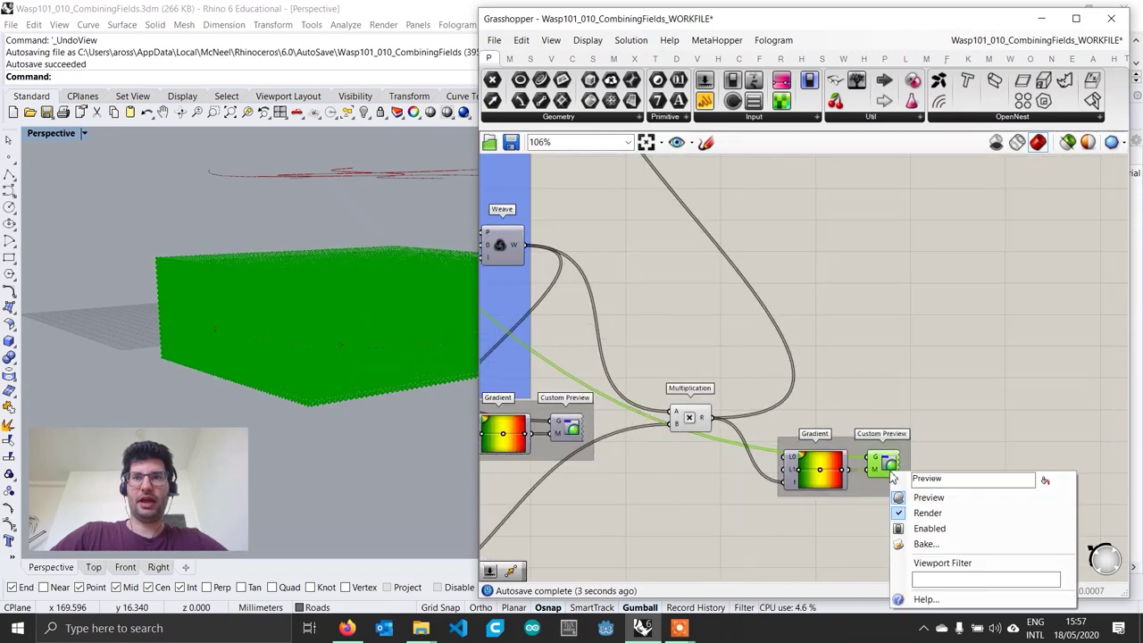
{"action": "left_click", "coordinate": [920, 494]}
{"action": "scroll", "coordinate": [864, 454], "scroll_direction": "down", "scroll_amount": 3}
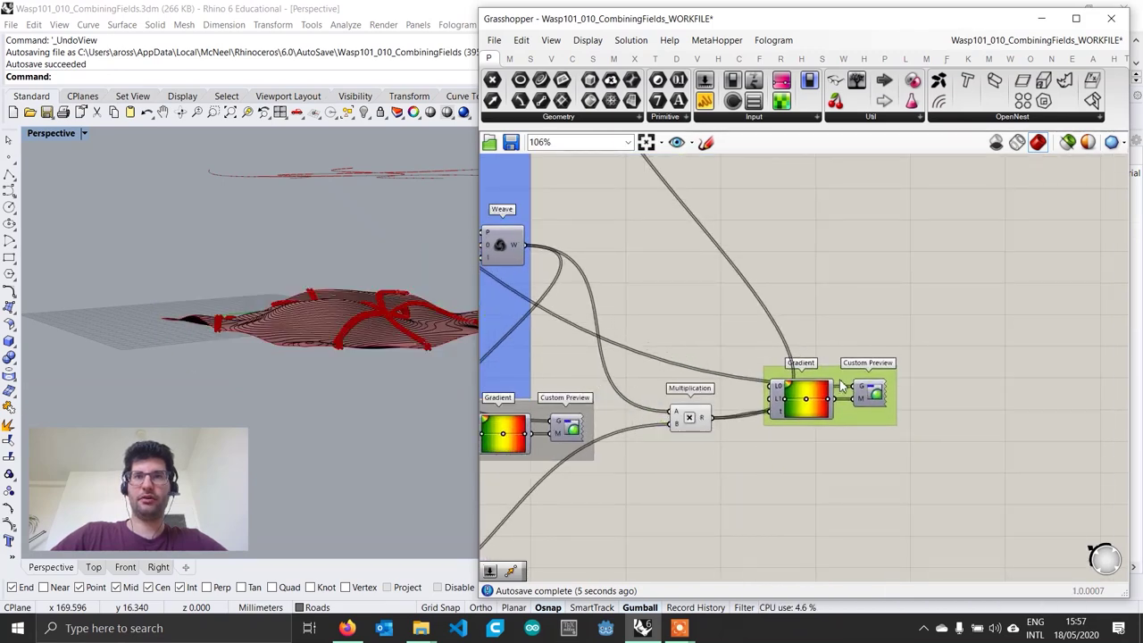
Enable the Custom Preview of the field-driven aggregation to display the coloured house parts.
{"action": "right_click_drag", "start_coordinate": [892, 275], "coordinate": [835, 446]}
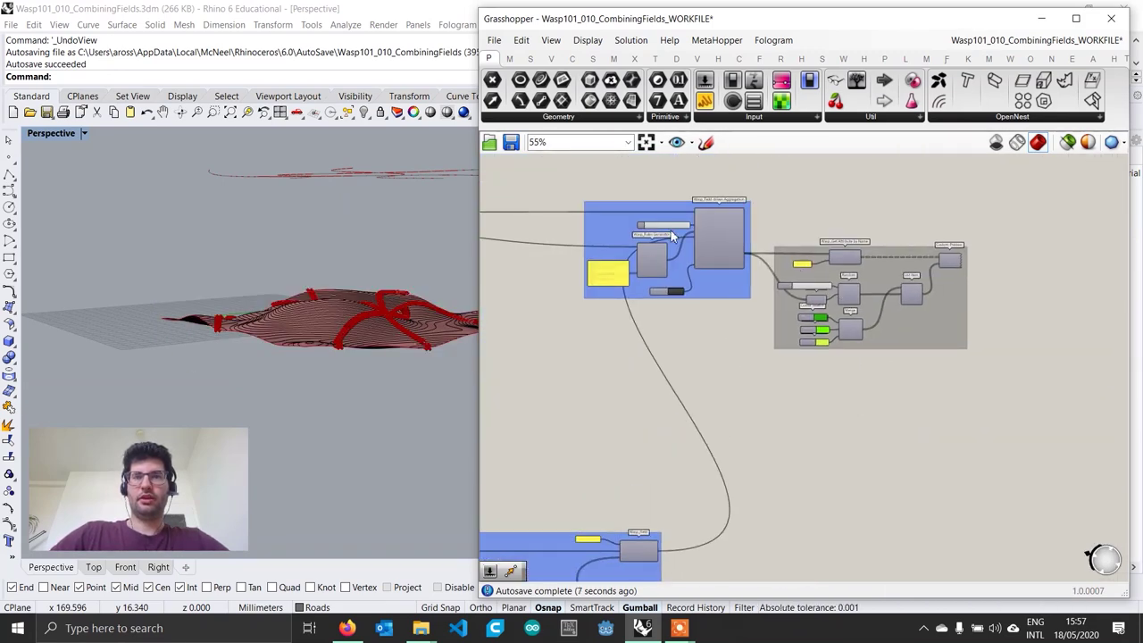
{"action": "scroll", "coordinate": [655, 356], "scroll_direction": "up", "scroll_amount": 2}
{"action": "scroll", "coordinate": [654, 357], "scroll_direction": "up", "scroll_amount": 1}
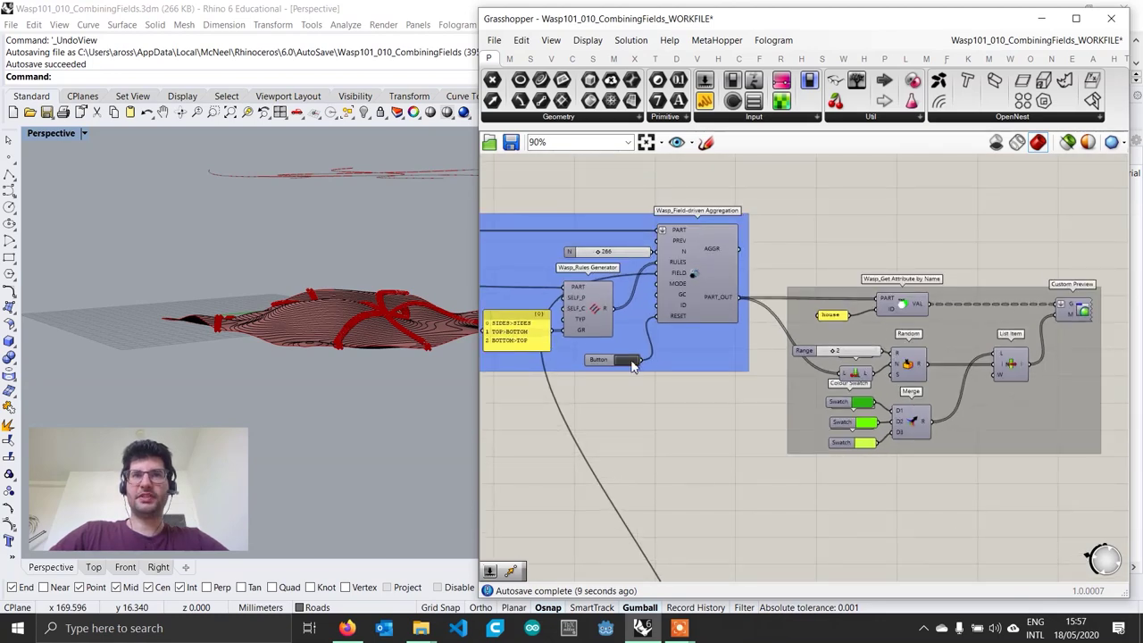
{"action": "left_click", "coordinate": [1080, 312]}
{"action": "right_click", "coordinate": [1081, 313]}
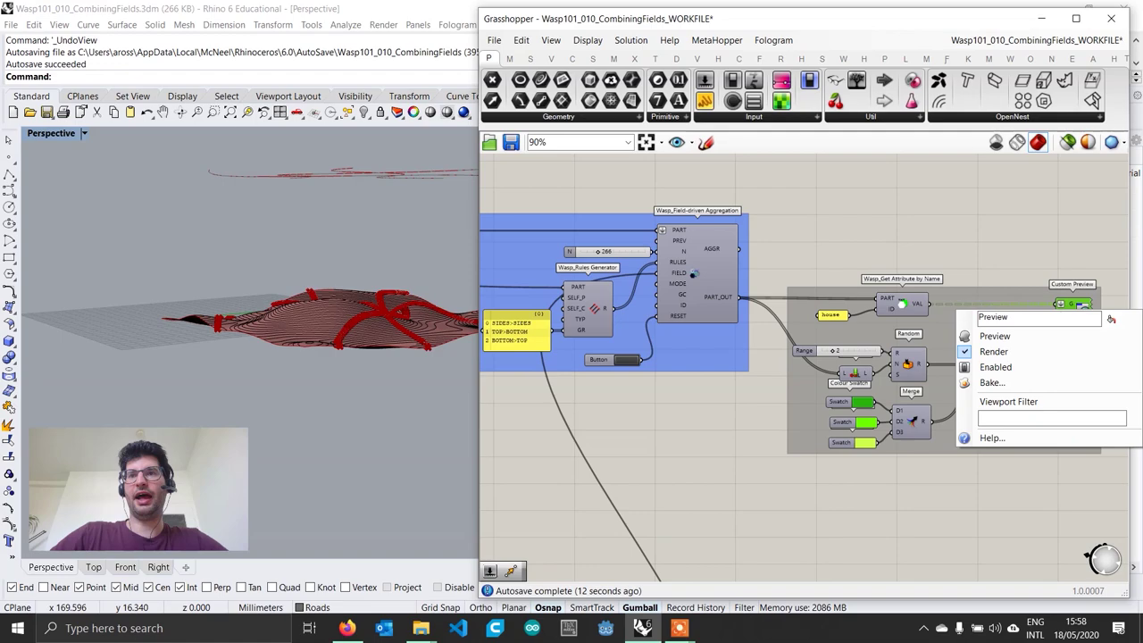
{"action": "left_click", "coordinate": [1036, 339]}
Move one control point of a road curve above the terrain to reroute the road and update the house aggregation.
{"action": "right_click_drag", "start_coordinate": [268, 330], "coordinate": [357, 355]}
{"action": "left_click", "coordinate": [607, 458]}
{"action": "scroll", "coordinate": [415, 384], "scroll_direction": "up", "scroll_amount": 3}
{"action": "scroll", "coordinate": [310, 356], "scroll_direction": "up", "scroll_amount": 6}
{"action": "scroll", "coordinate": [348, 345], "scroll_direction": "down", "scroll_amount": 3}
{"action": "scroll", "coordinate": [379, 371], "scroll_direction": "down", "scroll_amount": 3}
{"action": "left_click", "coordinate": [275, 238]}
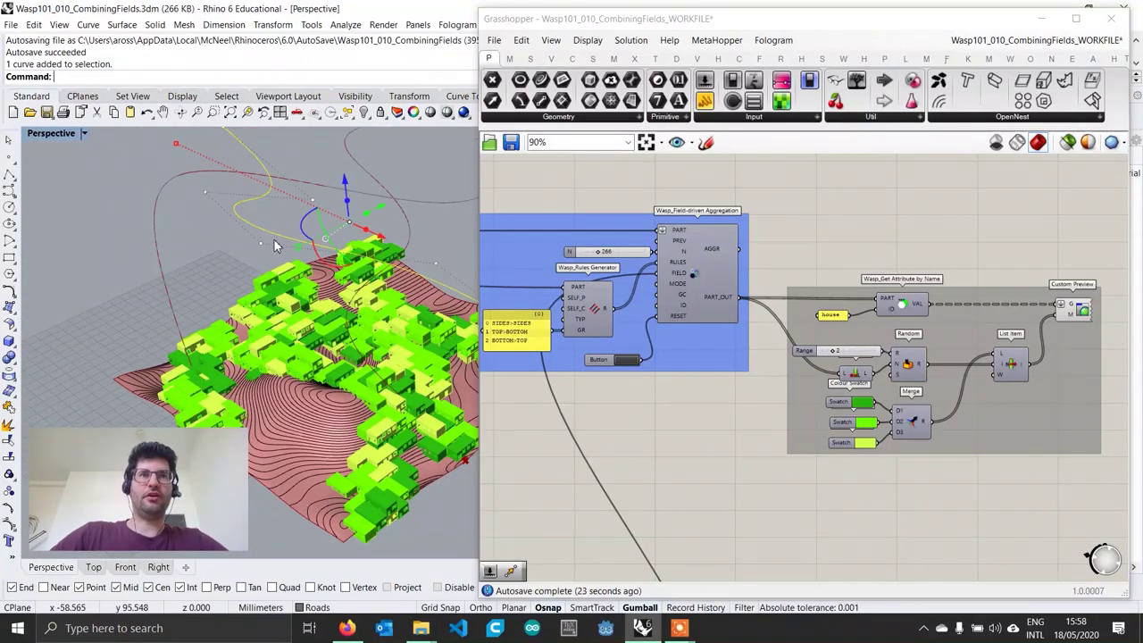
{"action": "left_click", "coordinate": [260, 246]}
{"action": "left_click_drag", "start_coordinate": [285, 234], "coordinate": [223, 296]}
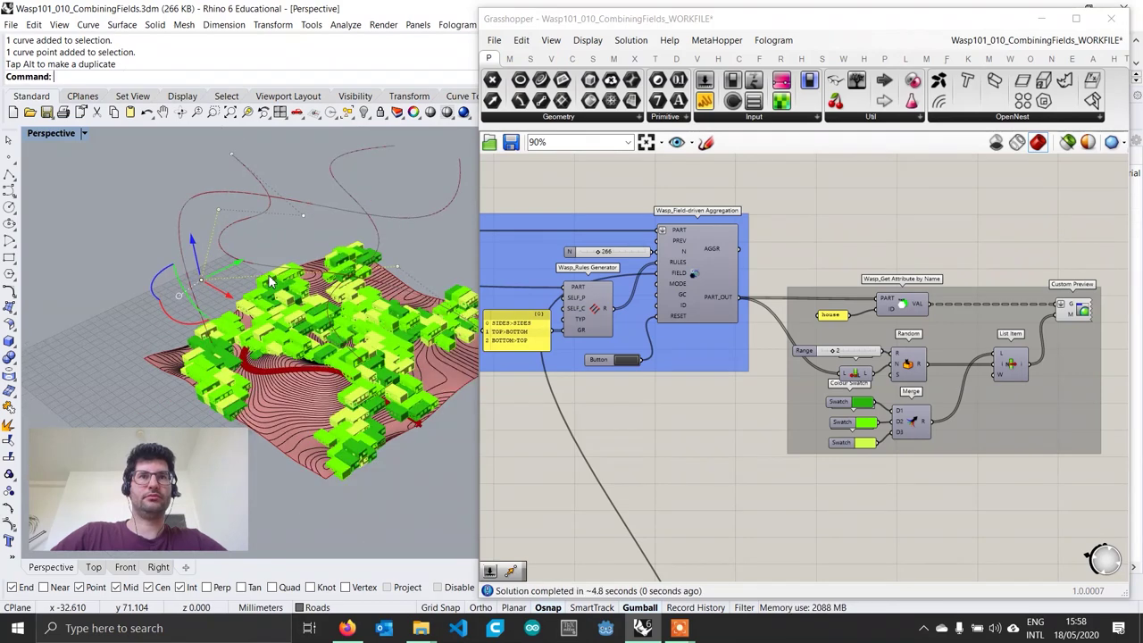
Select two control points of another road curve and move them together across the terrain to reshape that road.
{"action": "scroll", "coordinate": [270, 278], "scroll_direction": "down", "scroll_amount": 3}
{"action": "right_click_drag", "start_coordinate": [284, 273], "coordinate": [350, 256]}
{"action": "left_click", "coordinate": [349, 255]}
{"action": "left_click", "coordinate": [357, 250]}
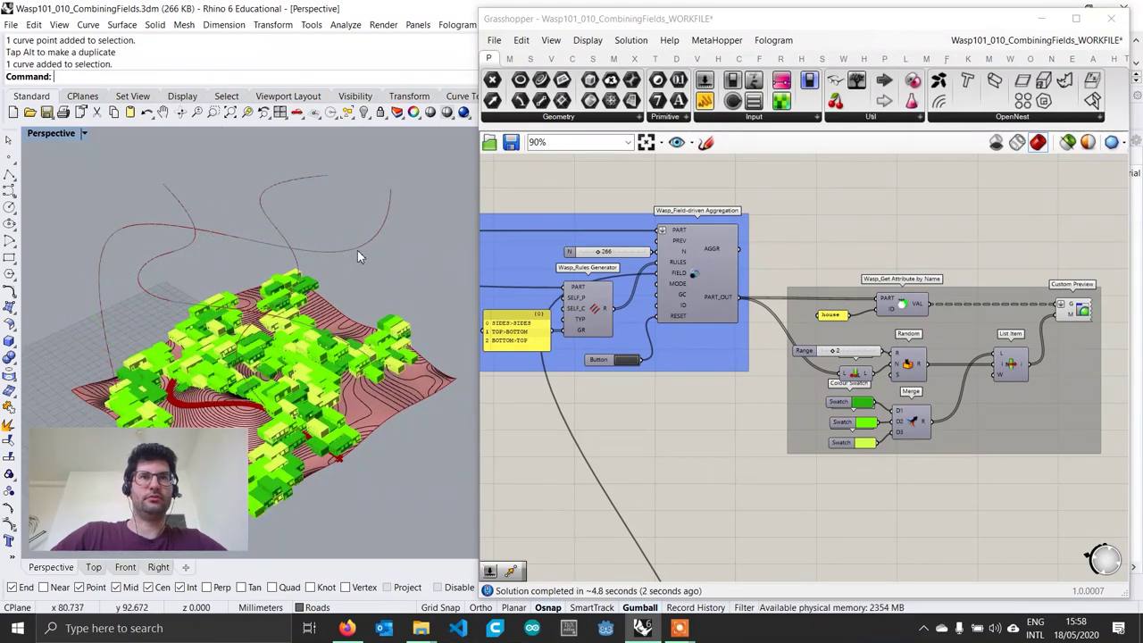
{"action": "left_click", "coordinate": [389, 261]}
{"action": "left_click", "coordinate": [306, 244]}
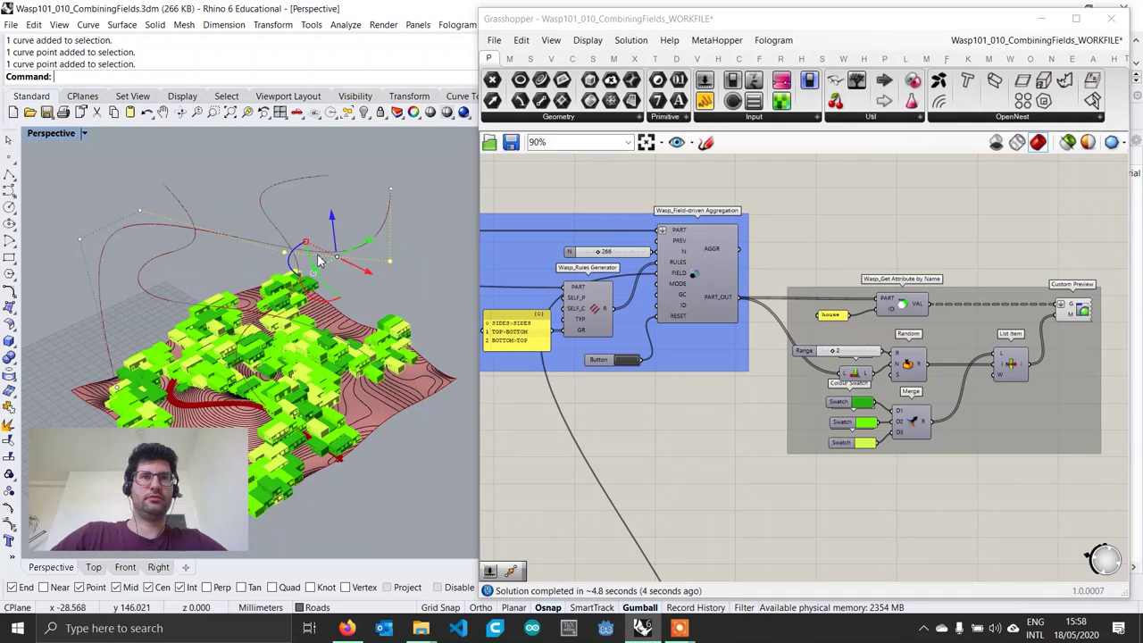
{"action": "left_click_drag", "start_coordinate": [357, 249], "coordinate": [292, 312]}
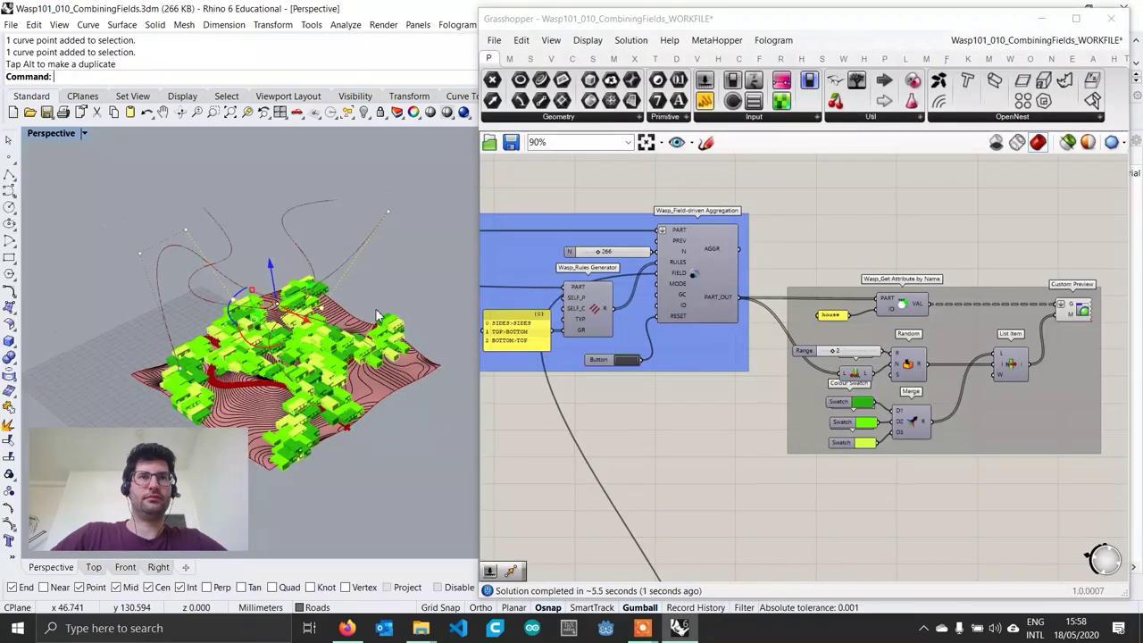
Examine from several angles how the updated house aggregation follows the terrain and the reshaped roads.
{"action": "right_click_drag", "start_coordinate": [377, 312], "coordinate": [366, 332]}
{"action": "scroll", "coordinate": [362, 357], "scroll_direction": "up", "scroll_amount": 3}
{"action": "right_click_drag", "start_coordinate": [359, 402], "coordinate": [388, 429], "text": "shift"}
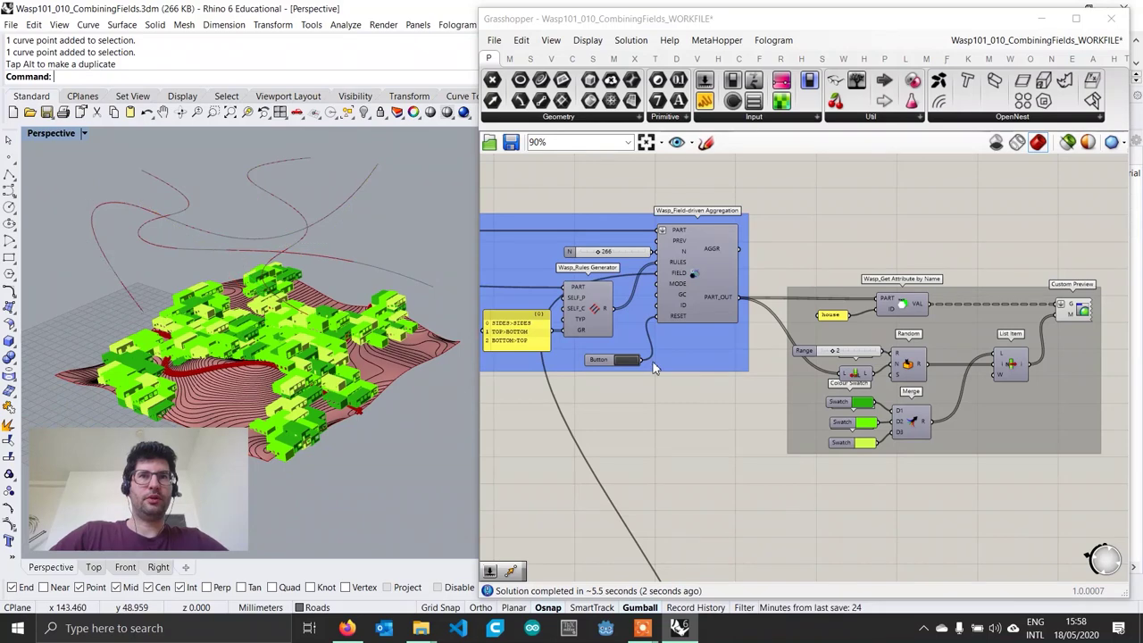
{"action": "scroll", "coordinate": [625, 361], "scroll_direction": "up", "scroll_amount": 2}
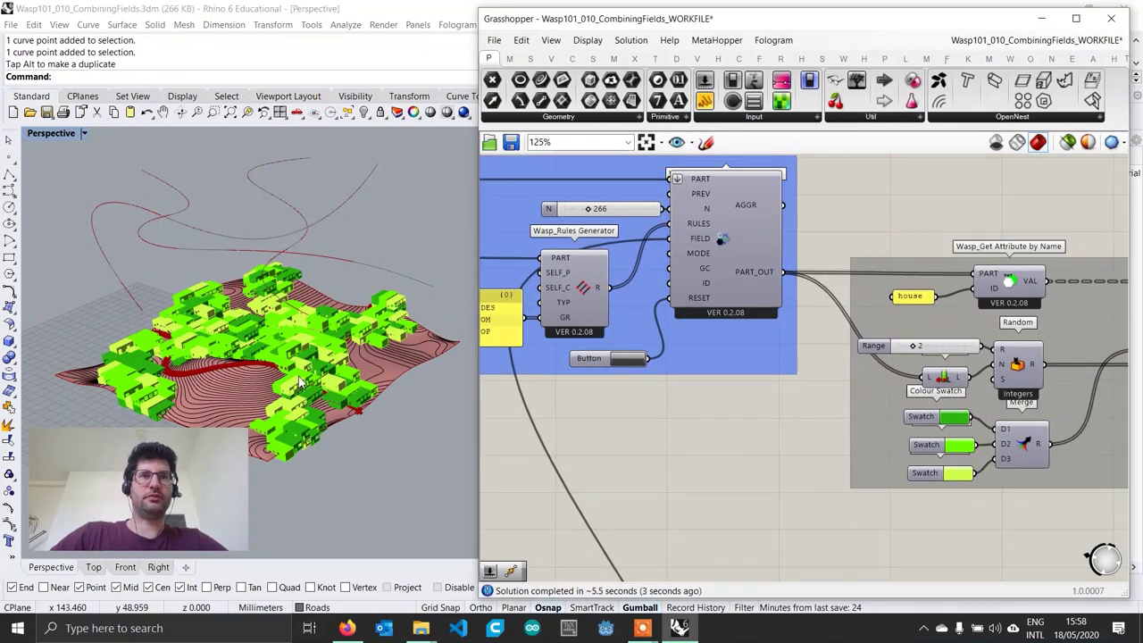
{"action": "right_click_drag", "start_coordinate": [264, 366], "coordinate": [330, 321]}
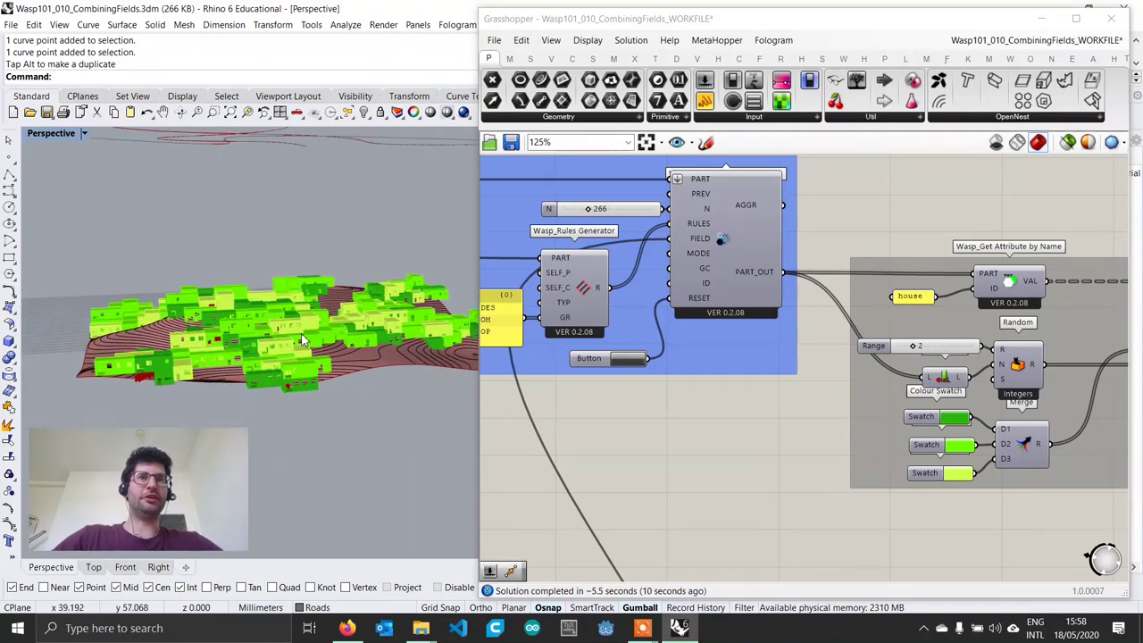
{"action": "right_click_drag", "start_coordinate": [317, 343], "coordinate": [331, 348]}
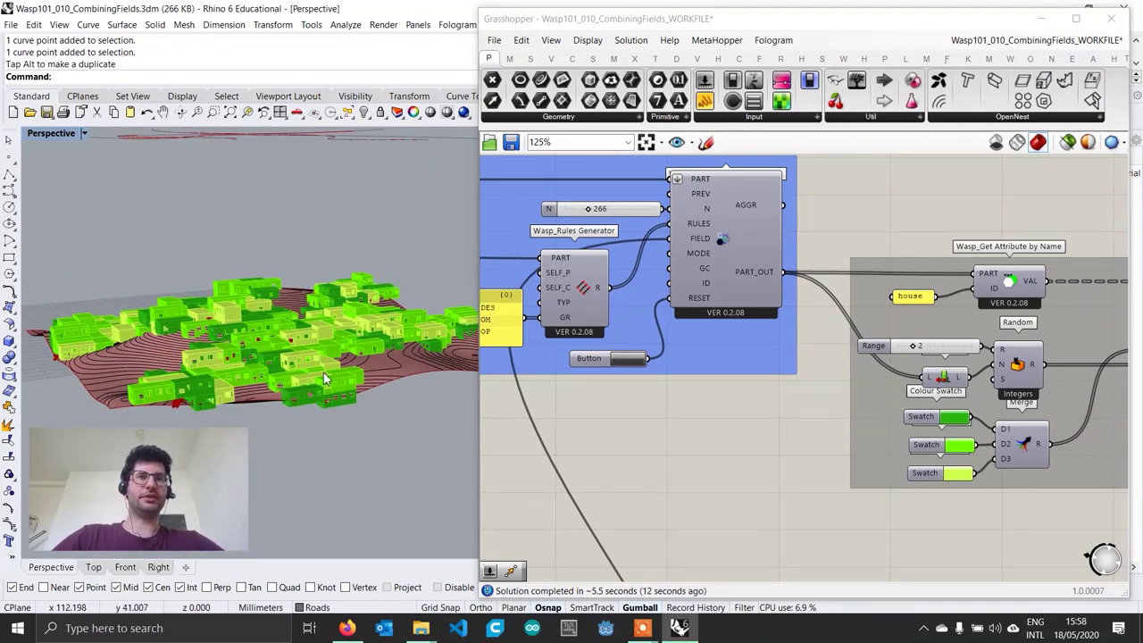
{"action": "scroll", "coordinate": [323, 378], "scroll_direction": "down", "scroll_amount": 3}
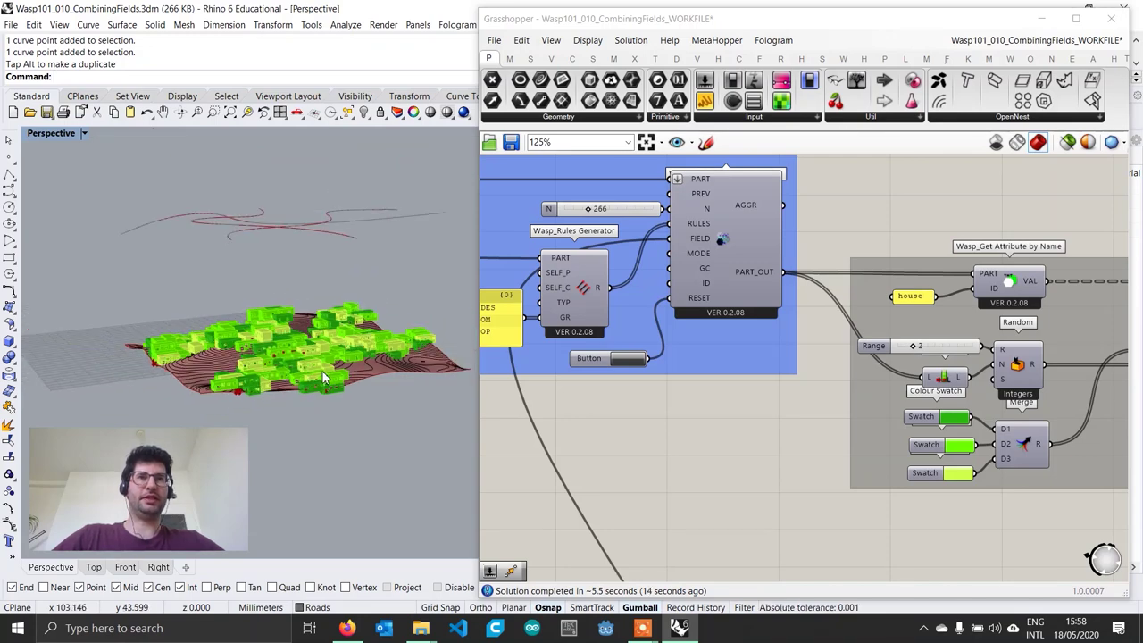
{"action": "right_click_drag", "start_coordinate": [324, 376], "coordinate": [326, 397]}
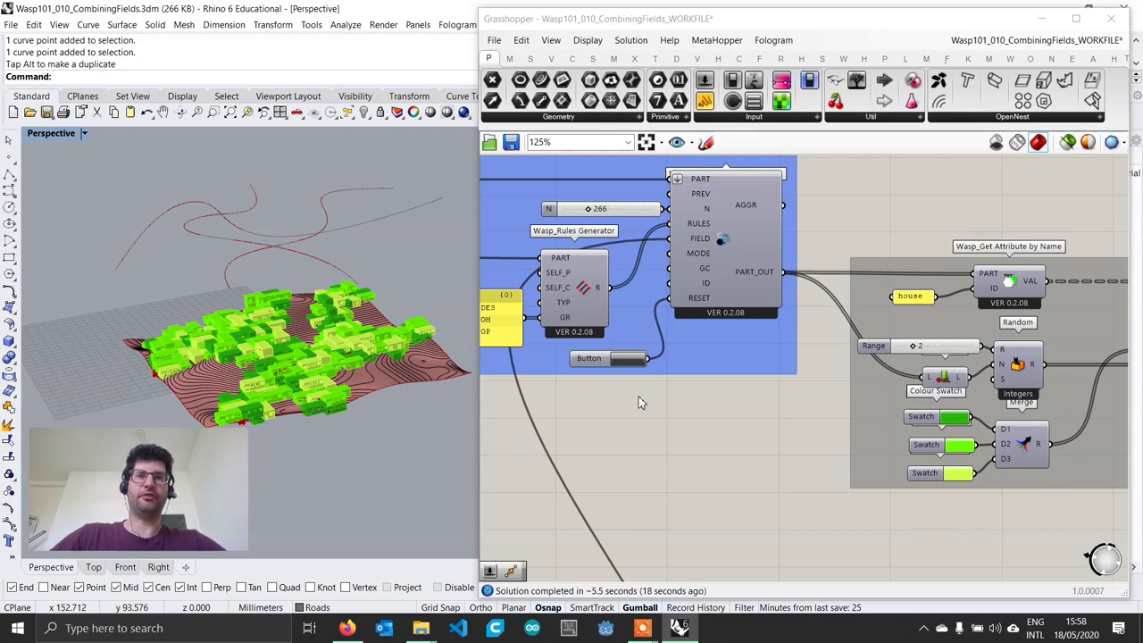
Duplicate the road field's Geometry and Point parameters with their input wires into empty canvas below it, spacing the copies apart.
{"action": "scroll", "coordinate": [638, 402], "scroll_direction": "down", "scroll_amount": 8}
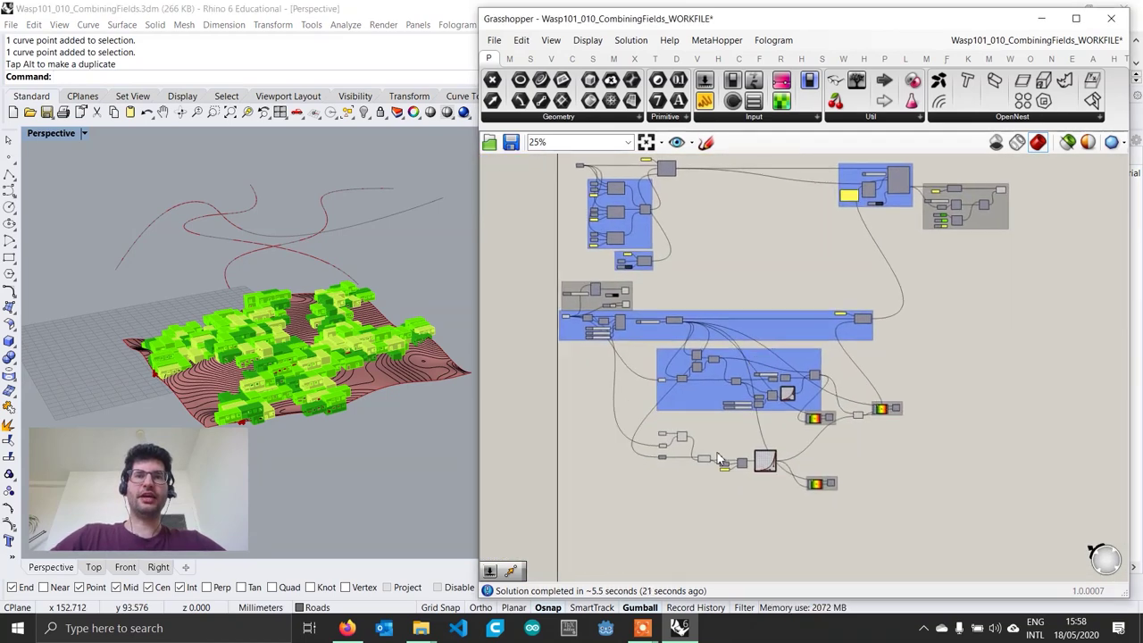
{"action": "scroll", "coordinate": [719, 460], "scroll_direction": "up", "scroll_amount": 4}
{"action": "right_click_drag", "start_coordinate": [276, 344], "coordinate": [259, 353]}
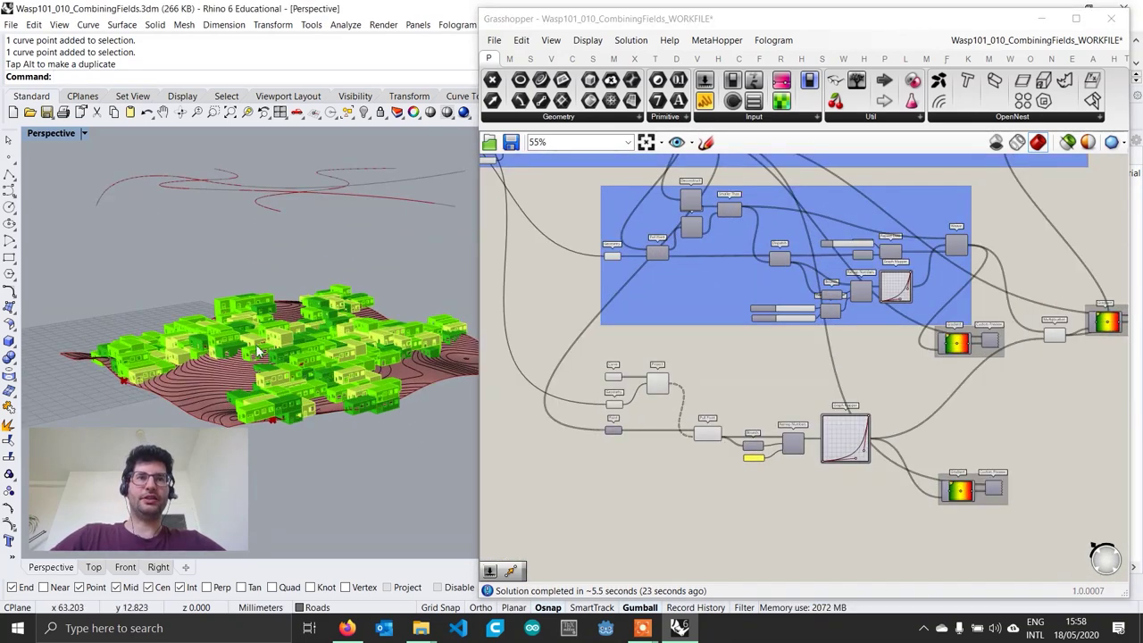
{"action": "scroll", "coordinate": [735, 485], "scroll_direction": "up", "scroll_amount": 2}
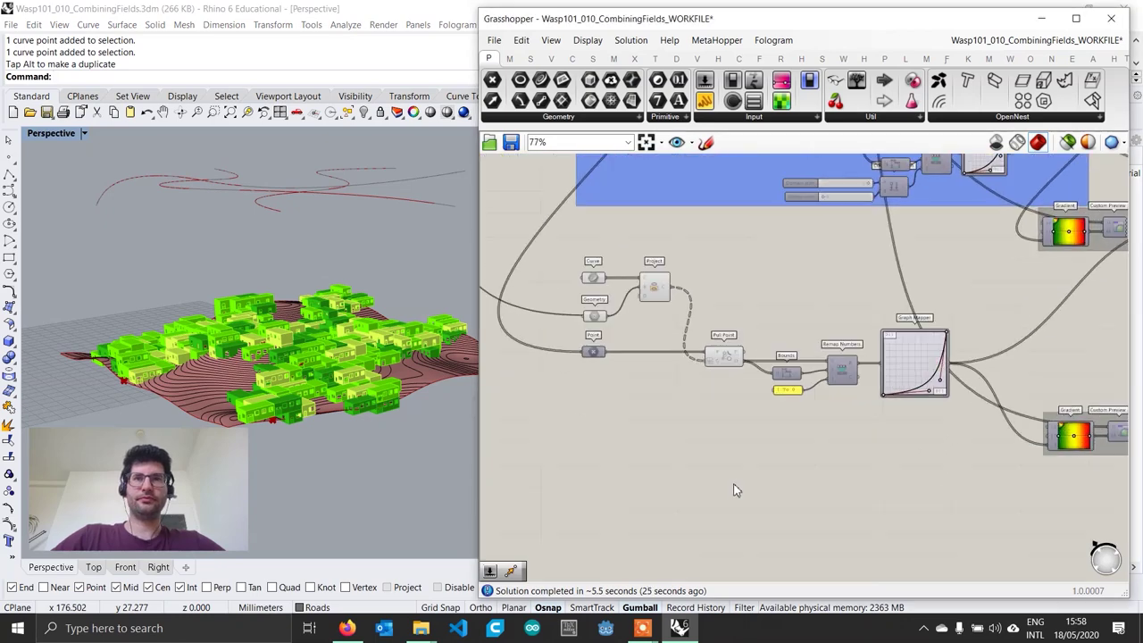
{"action": "scroll", "coordinate": [579, 351], "scroll_direction": "up", "scroll_amount": 1}
{"action": "right_click_drag", "start_coordinate": [320, 372], "coordinate": [334, 375]}
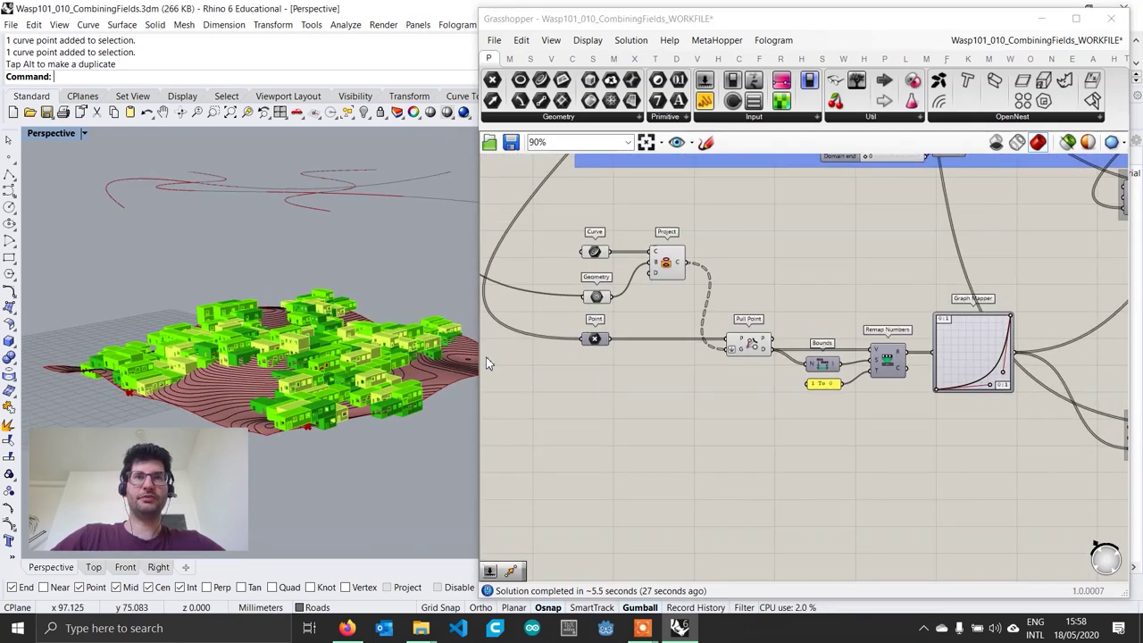
{"action": "left_click", "coordinate": [598, 298]}
{"action": "scroll", "coordinate": [352, 353], "scroll_direction": "up", "scroll_amount": 2}
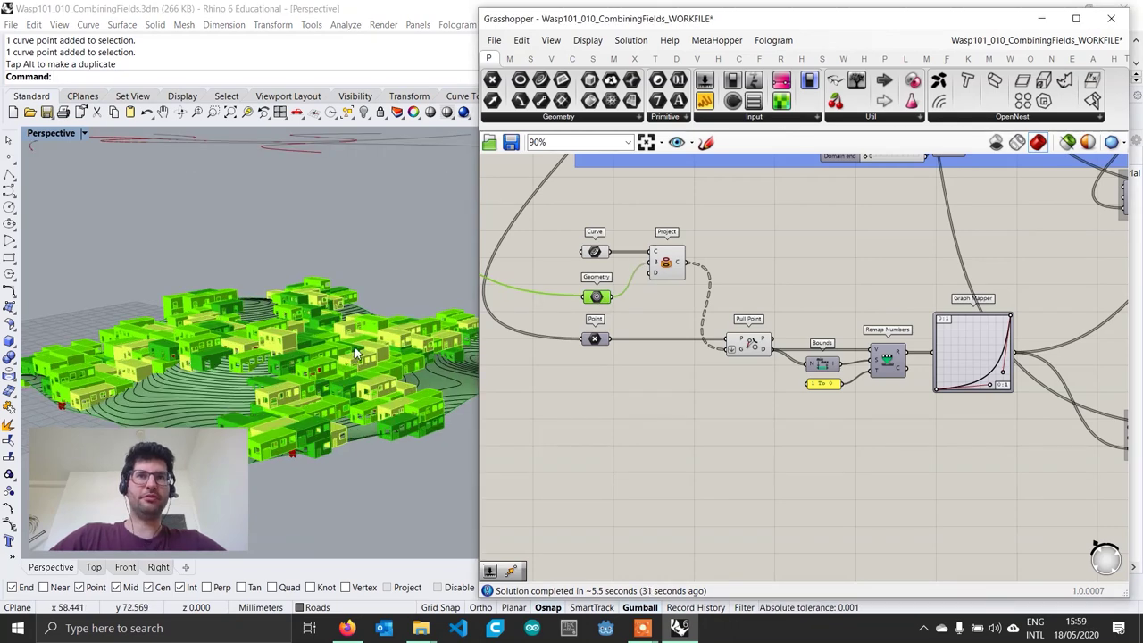
{"action": "left_click", "coordinate": [594, 339], "text": "shift"}
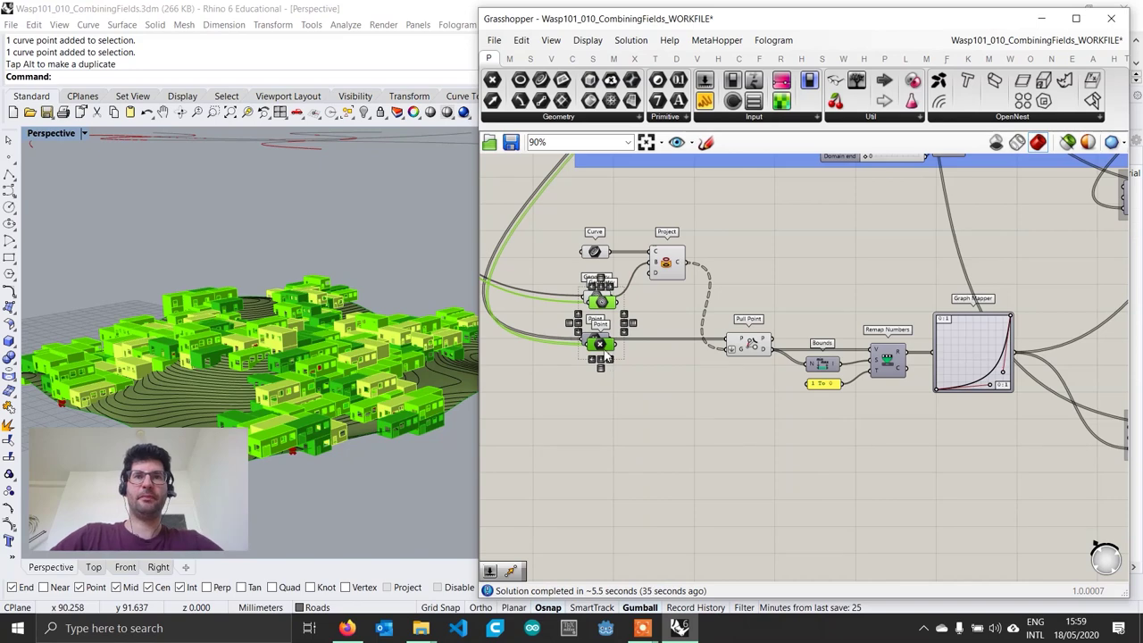
{"action": "left_click_drag", "start_coordinate": [599, 342], "coordinate": [596, 527]}
{"action": "scroll", "coordinate": [599, 419], "scroll_direction": "down", "scroll_amount": 3}
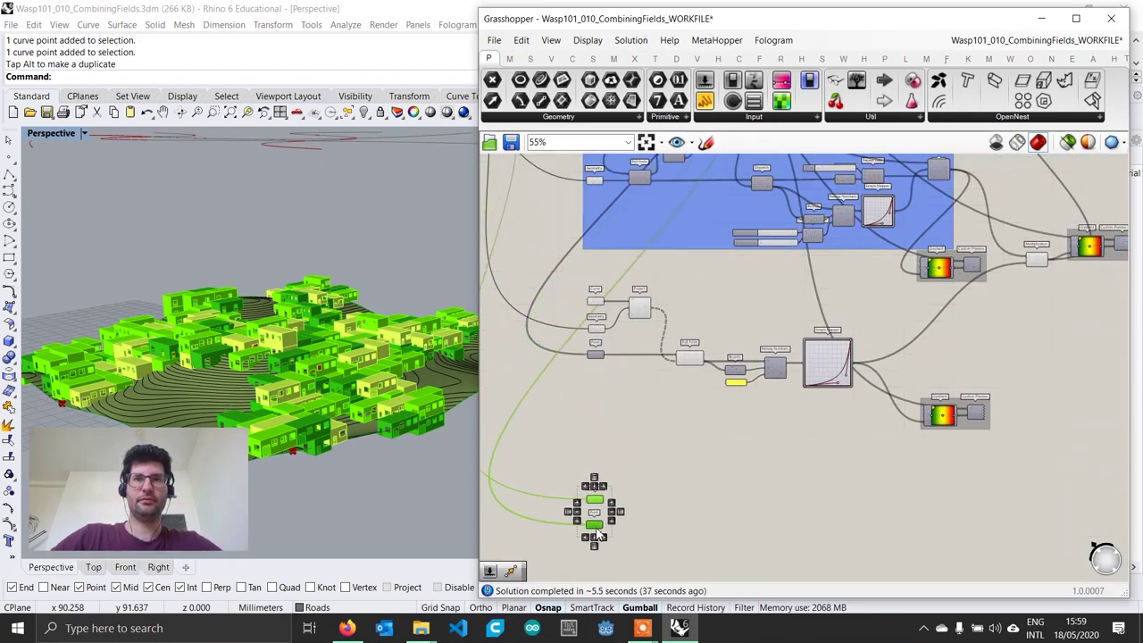
{"action": "scroll", "coordinate": [599, 530], "scroll_direction": "up", "scroll_amount": 4}
{"action": "left_click", "coordinate": [641, 506]}
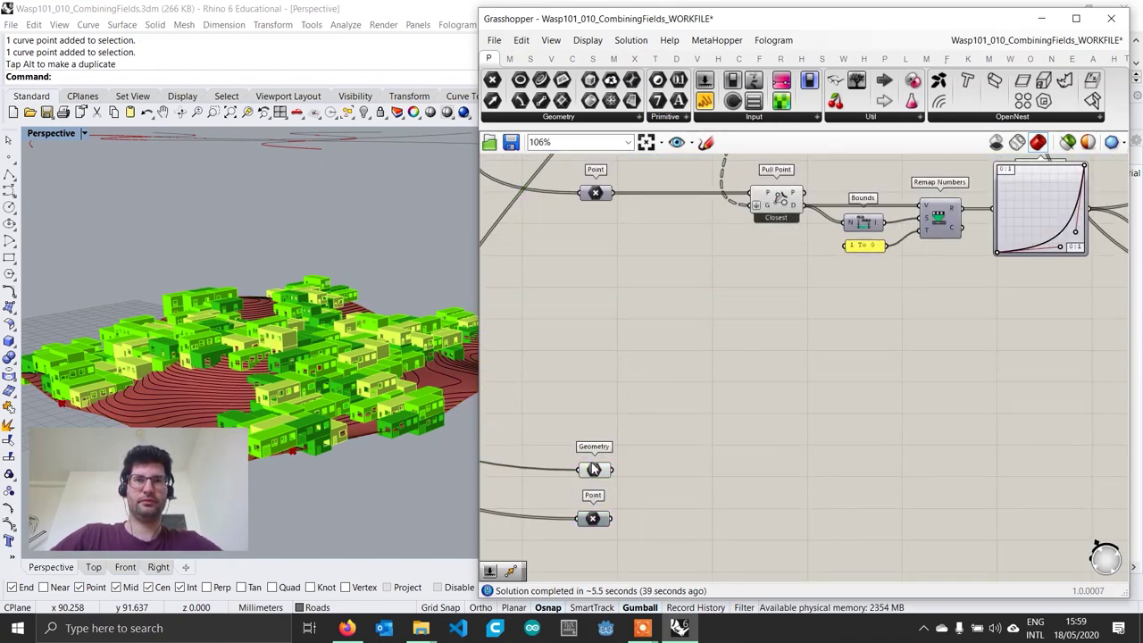
{"action": "left_click", "coordinate": [594, 470]}
{"action": "left_click", "coordinate": [630, 474]}
{"action": "left_click_drag", "start_coordinate": [598, 467], "coordinate": [597, 443]}
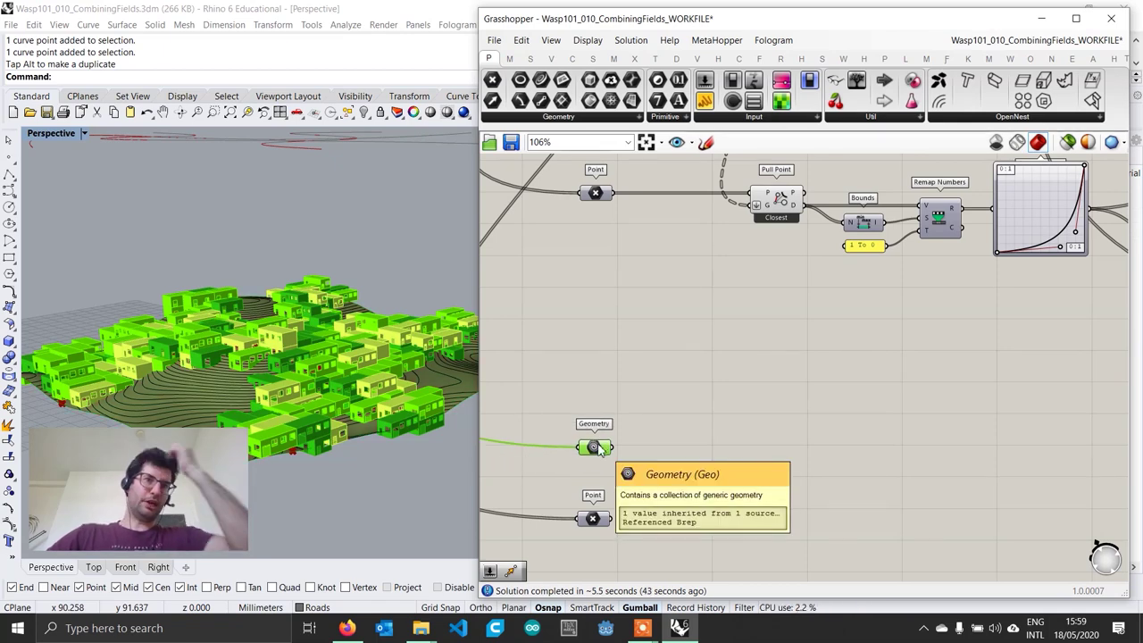
Add a Surface Closest Point component, connecting the copied Point parameter to its P input and the copied Geometry parameter to S.
{"action": "scroll", "coordinate": [271, 391], "scroll_direction": "up", "scroll_amount": 2}
{"action": "right_click_drag", "start_coordinate": [298, 372], "coordinate": [240, 344]}
{"action": "scroll", "coordinate": [239, 342], "scroll_direction": "up", "scroll_amount": 1}
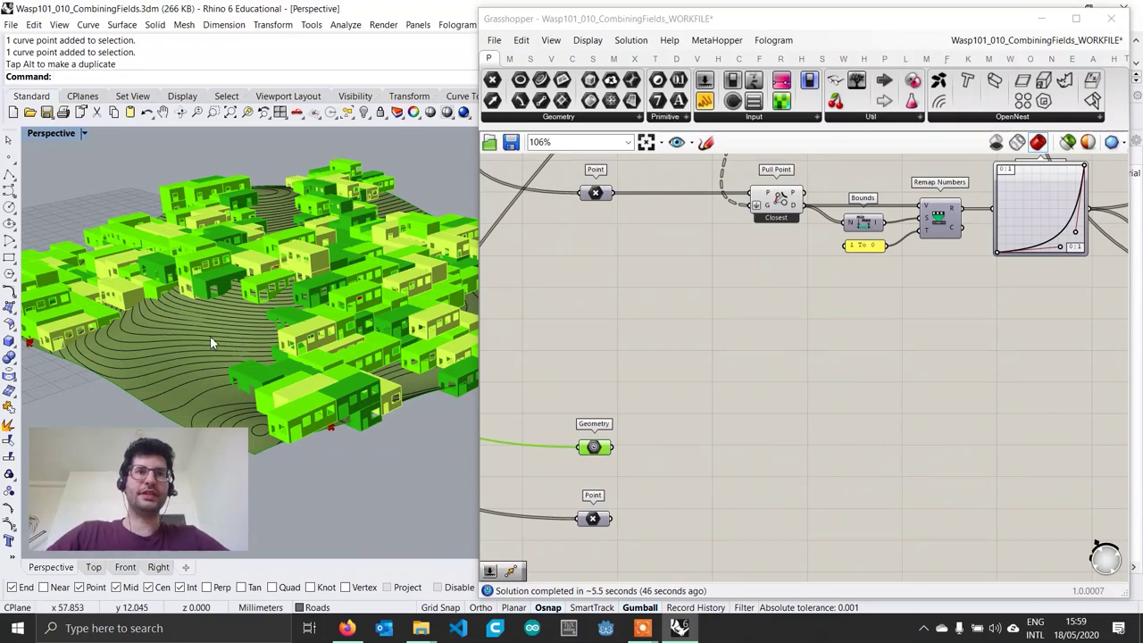
{"action": "right_click_drag", "start_coordinate": [246, 324], "coordinate": [337, 299]}
{"action": "scroll", "coordinate": [668, 427], "scroll_direction": "up", "scroll_amount": 2}
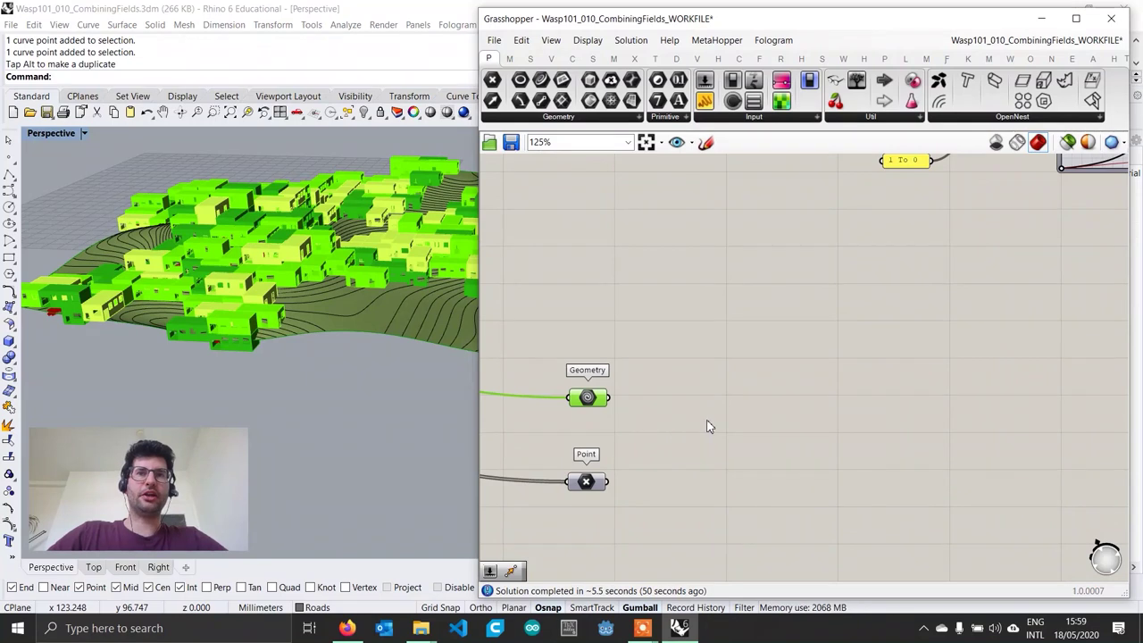
{"action": "double_click", "coordinate": [706, 419]}
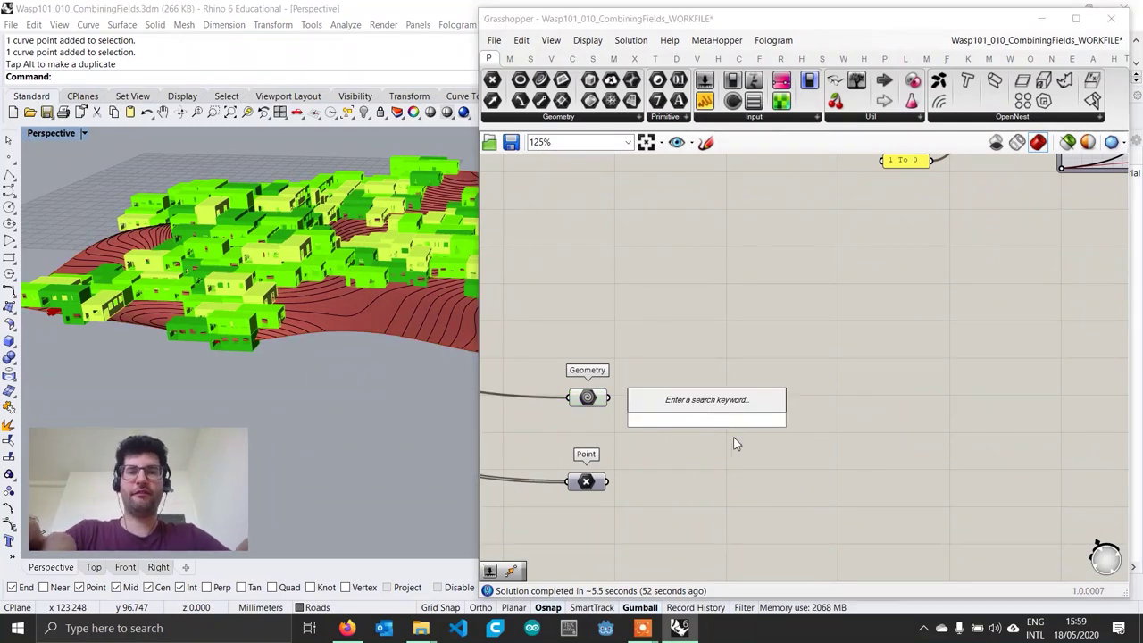
{"action": "type", "text": "c"}
{"action": "key", "text": "BackSpace"}
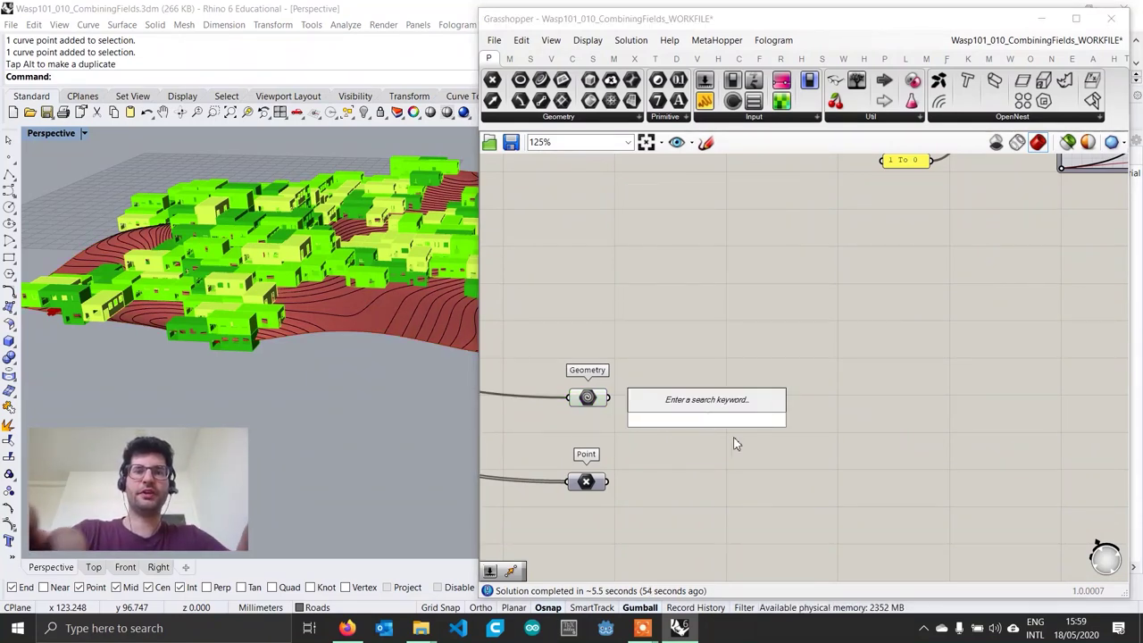
{"action": "type", "text": "surface cp"}
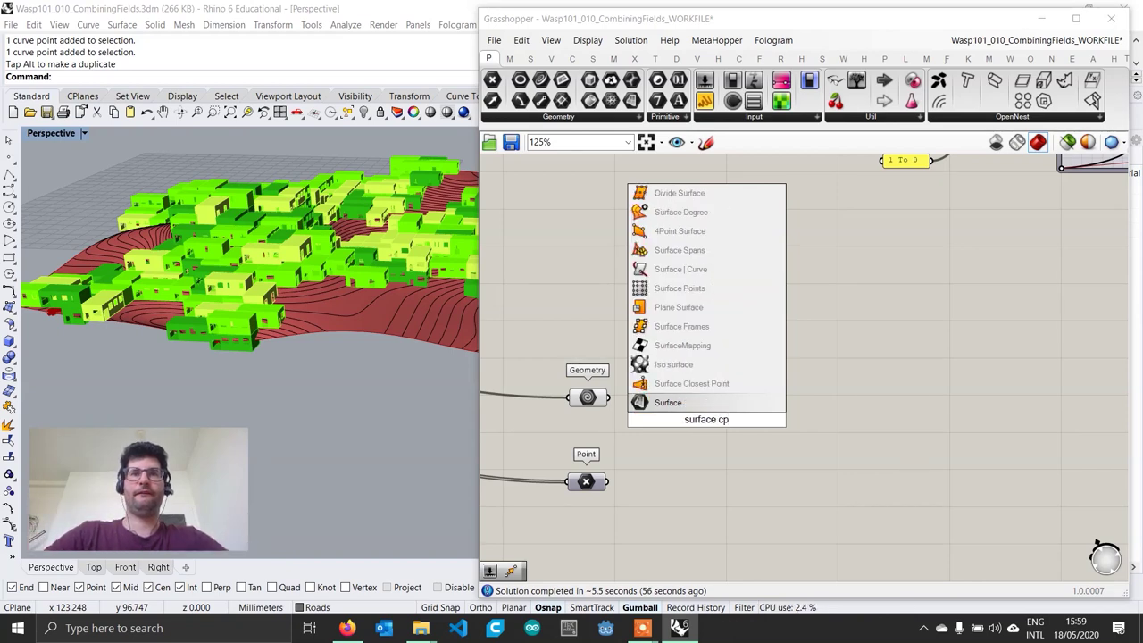
{"action": "key", "text": "Up"}
{"action": "key", "text": "Return"}
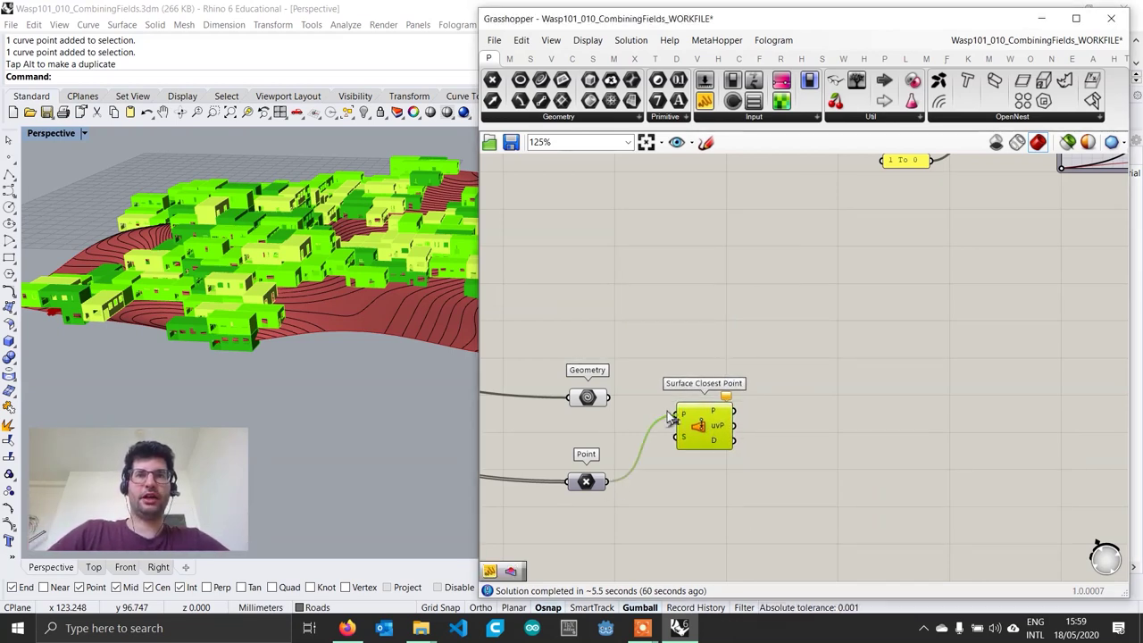
{"action": "left_click_drag", "start_coordinate": [671, 416], "coordinate": [676, 414]}
{"action": "left_click_drag", "start_coordinate": [609, 397], "coordinate": [714, 462]}
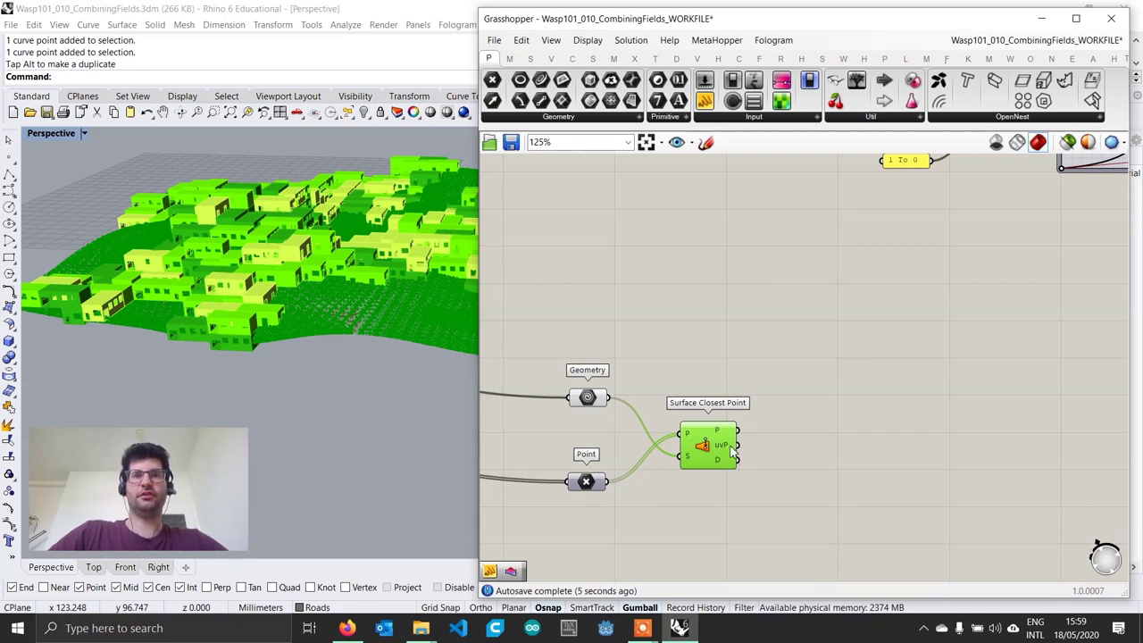
Add an Evaluate Surface component beside Surface Closest Point.
{"action": "right_click_drag", "start_coordinate": [741, 447], "coordinate": [722, 445]}
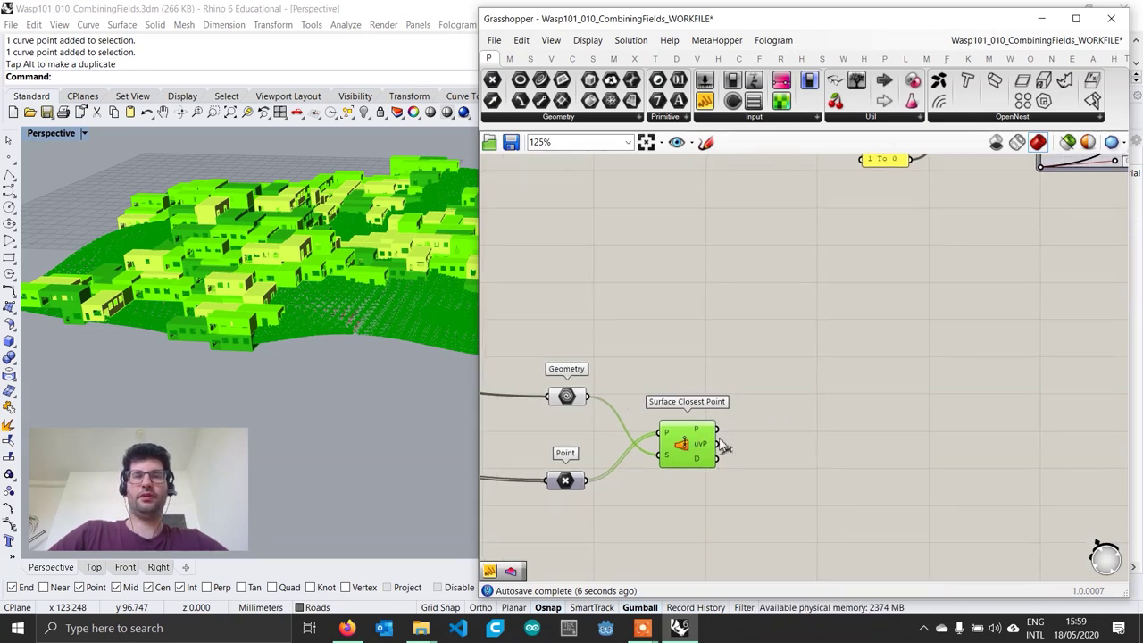
{"action": "double_click", "coordinate": [782, 420]}
{"action": "type", "text": "evaluate"}
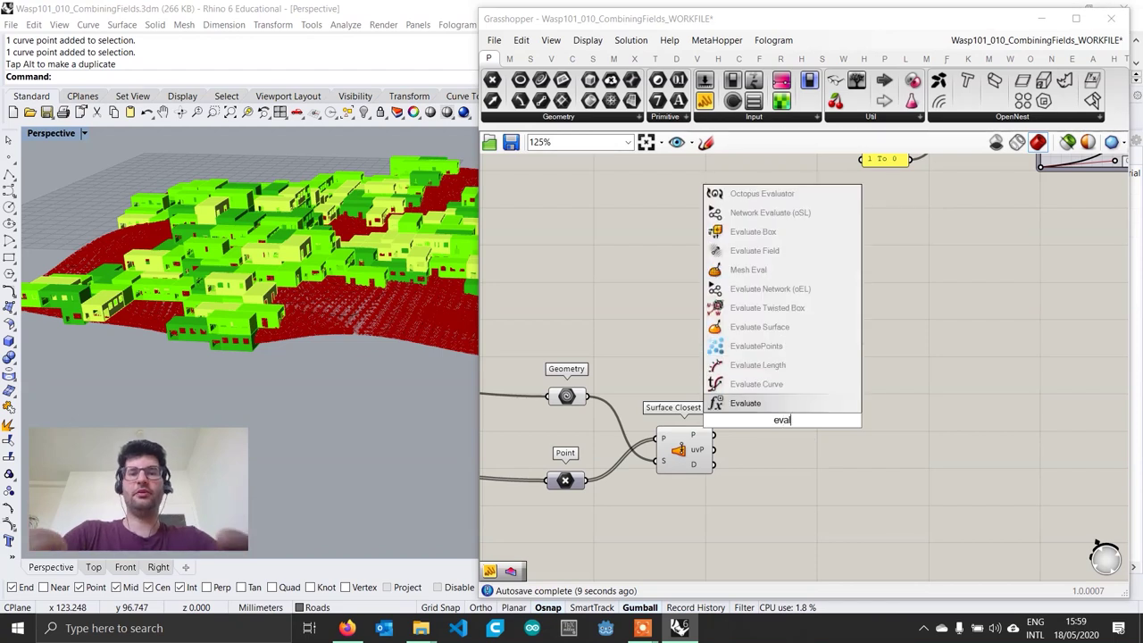
{"action": "key", "text": "Up"}
{"action": "key", "text": "Up"}
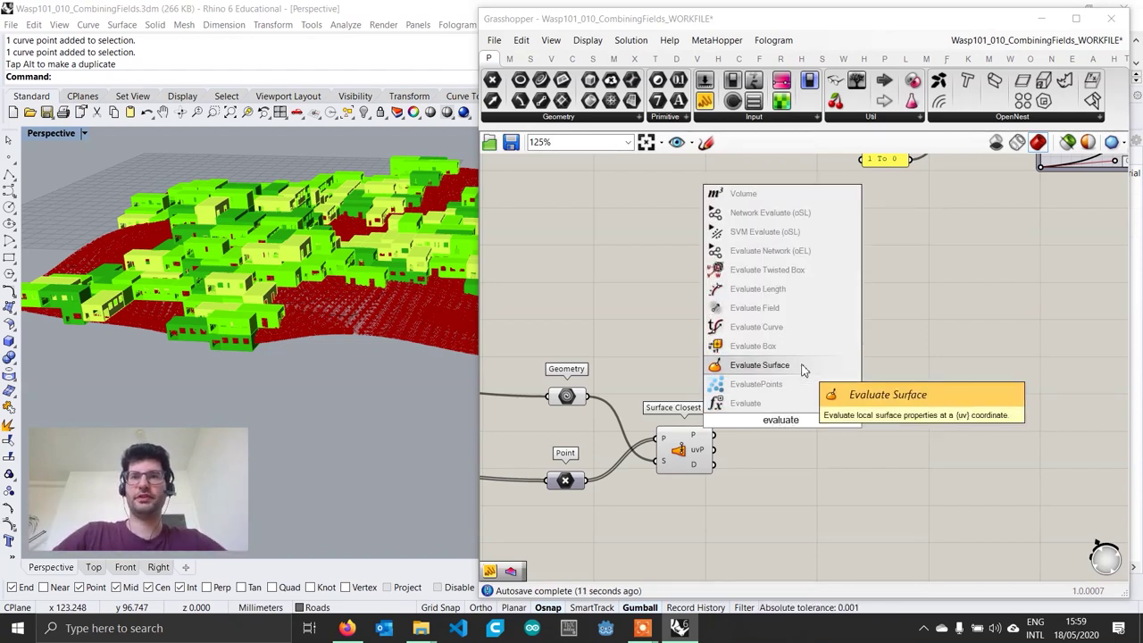
{"action": "key", "text": "Return"}
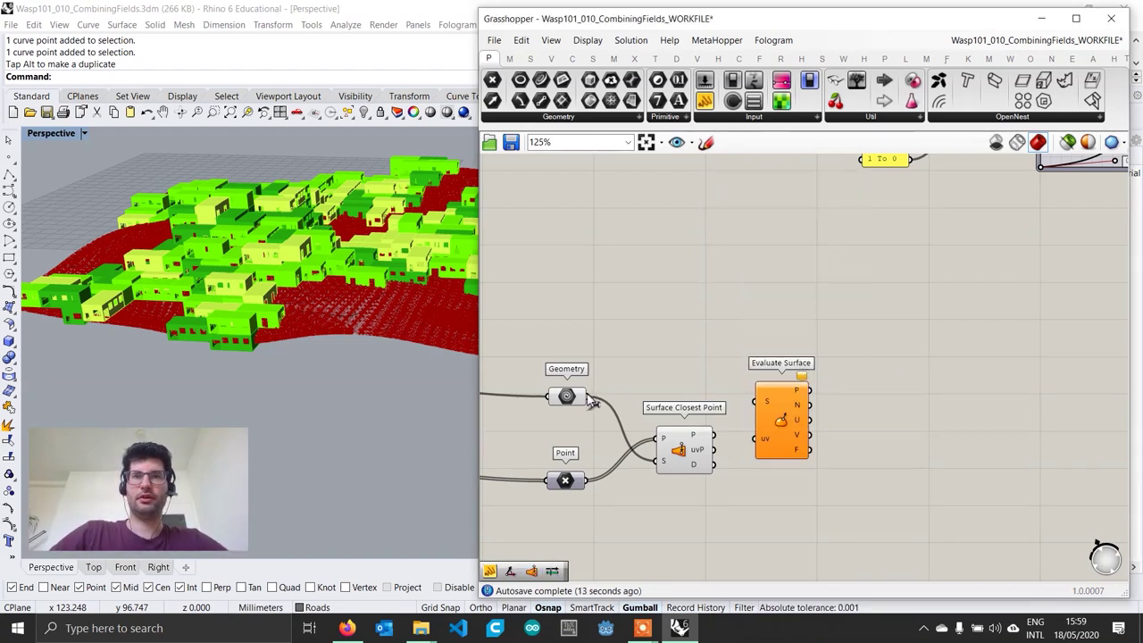
Connect the terrain Geometry to Evaluate Surface's S input and the closest-point uvP output to uv, aligning the components.
{"action": "left_click_drag", "start_coordinate": [587, 396], "coordinate": [755, 401]}
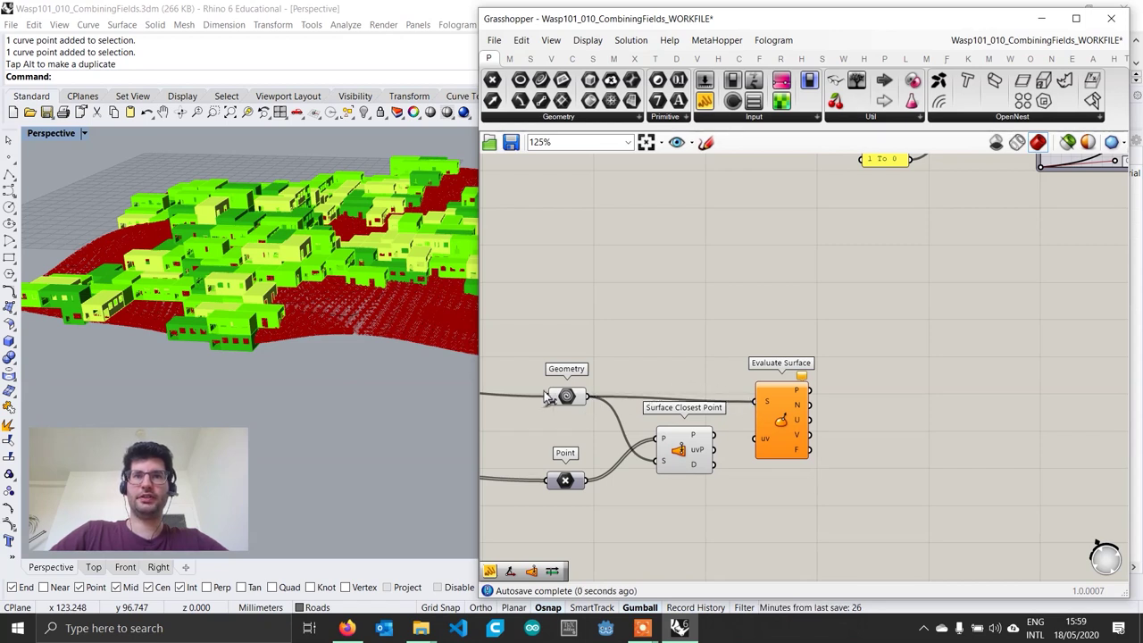
{"action": "left_click_drag", "start_coordinate": [567, 398], "coordinate": [560, 389]}
{"action": "left_click_drag", "start_coordinate": [786, 416], "coordinate": [789, 401]}
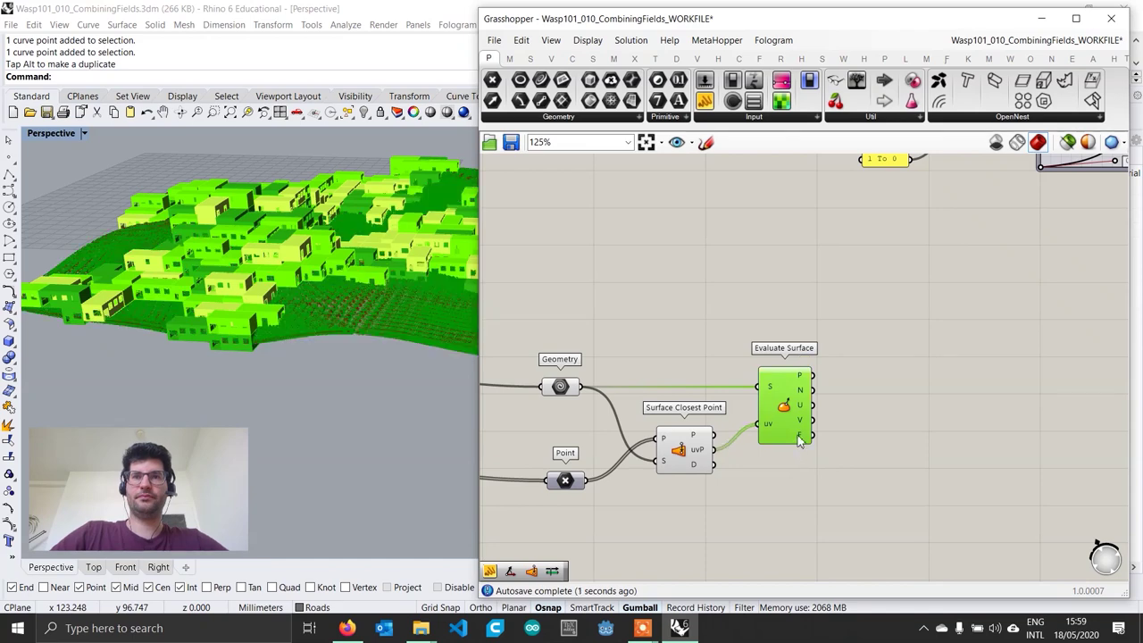
Add the vector Angle component and place it beyond the outputs of Evaluate Surface.
{"action": "right_click_drag", "start_coordinate": [783, 404], "coordinate": [727, 407]}
{"action": "scroll", "coordinate": [748, 388], "scroll_direction": "up", "scroll_amount": 1}
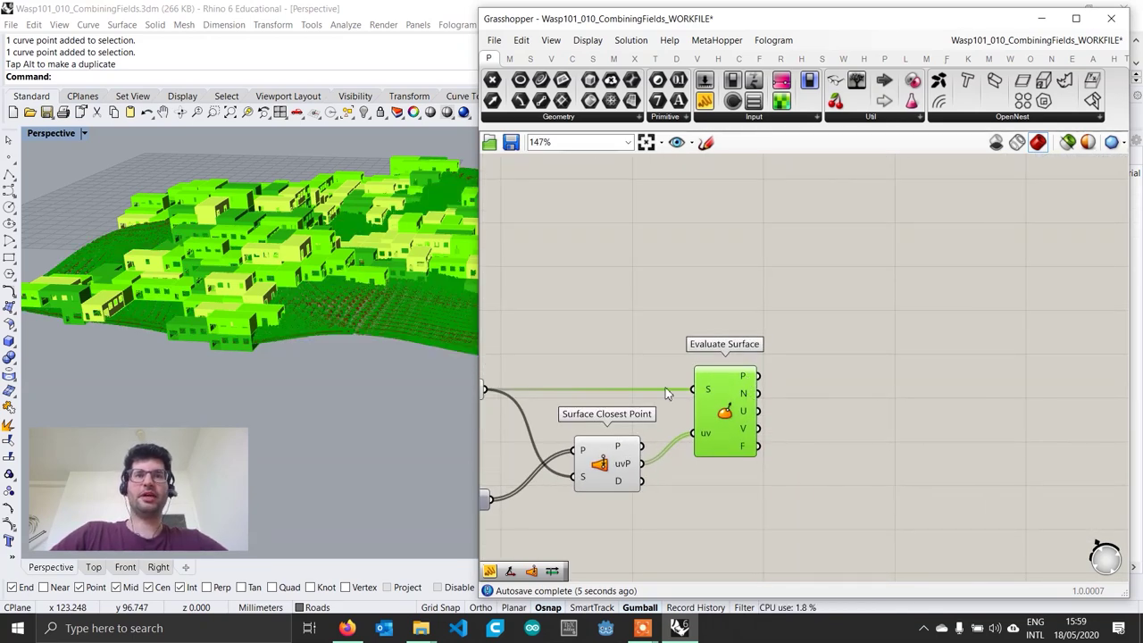
{"action": "right_click_drag", "start_coordinate": [305, 332], "coordinate": [485, 368]}
{"action": "right_click_drag", "start_coordinate": [809, 442], "coordinate": [725, 416]}
{"action": "left_click", "coordinate": [724, 416]}
{"action": "left_click", "coordinate": [456, 446]}
{"action": "scroll", "coordinate": [711, 388], "scroll_direction": "up", "scroll_amount": 1}
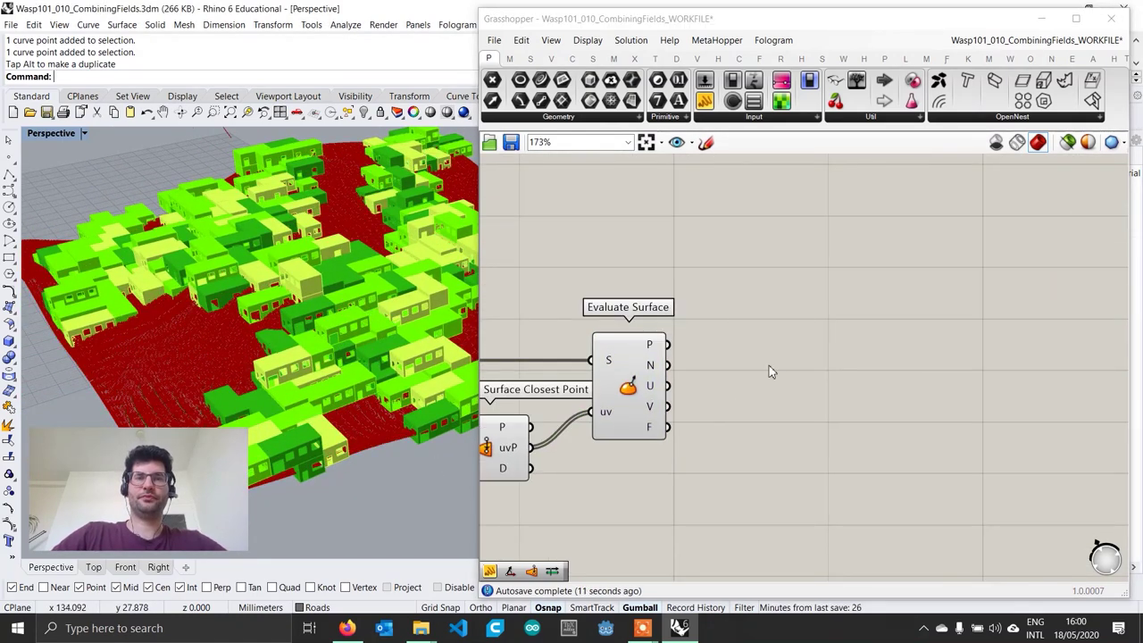
{"action": "double_click", "coordinate": [754, 375]}
{"action": "type", "text": "angle"}
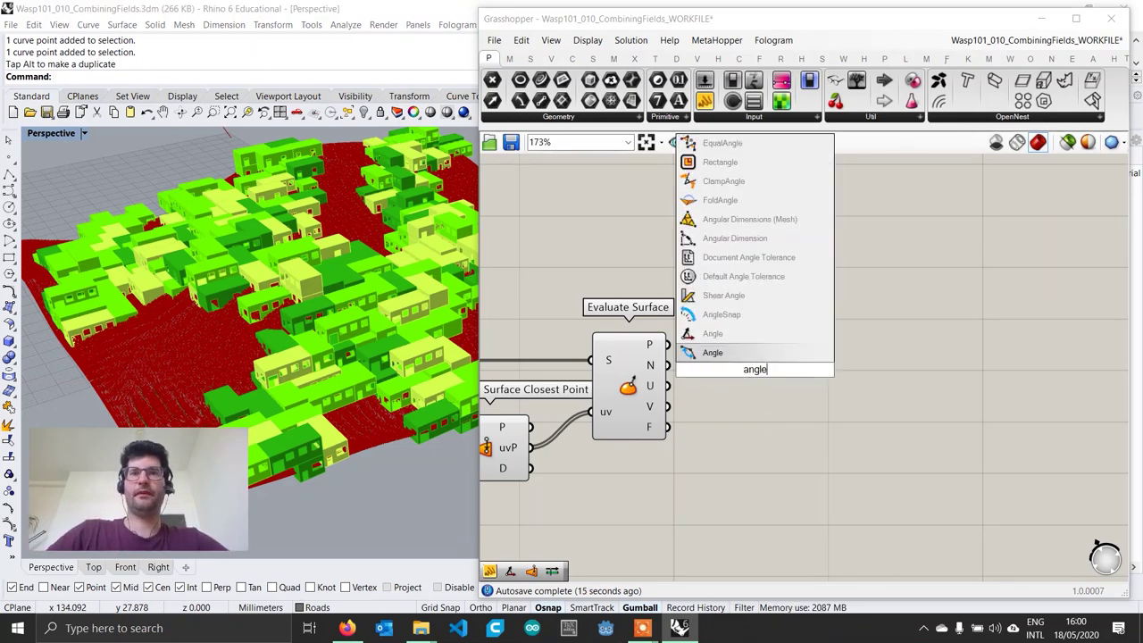
{"action": "left_click", "coordinate": [708, 336]}
{"action": "right_click_drag", "start_coordinate": [757, 361], "coordinate": [745, 394]}
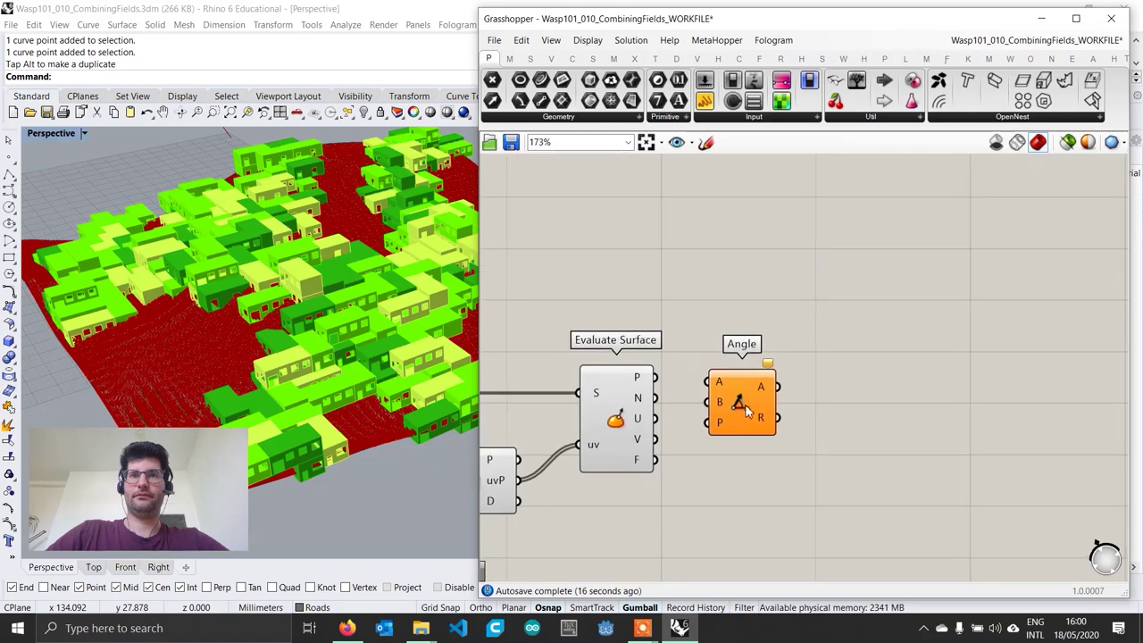
{"action": "left_click_drag", "start_coordinate": [746, 408], "coordinate": [767, 384]}
{"action": "right_click_drag", "start_coordinate": [718, 396], "coordinate": [730, 345]}
{"action": "left_click_drag", "start_coordinate": [748, 348], "coordinate": [753, 443]}
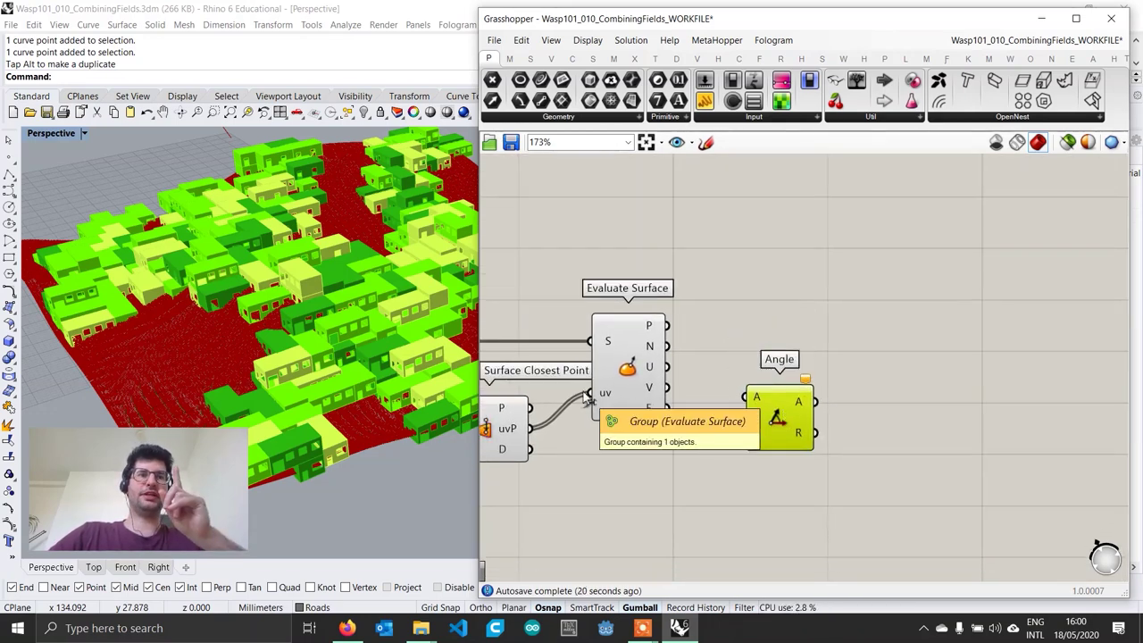
Add a Unit Z vector and connect it to Angle input A, with the Evaluate Surface normal N feeding input B.
{"action": "right_click_drag", "start_coordinate": [587, 399], "coordinate": [605, 378]}
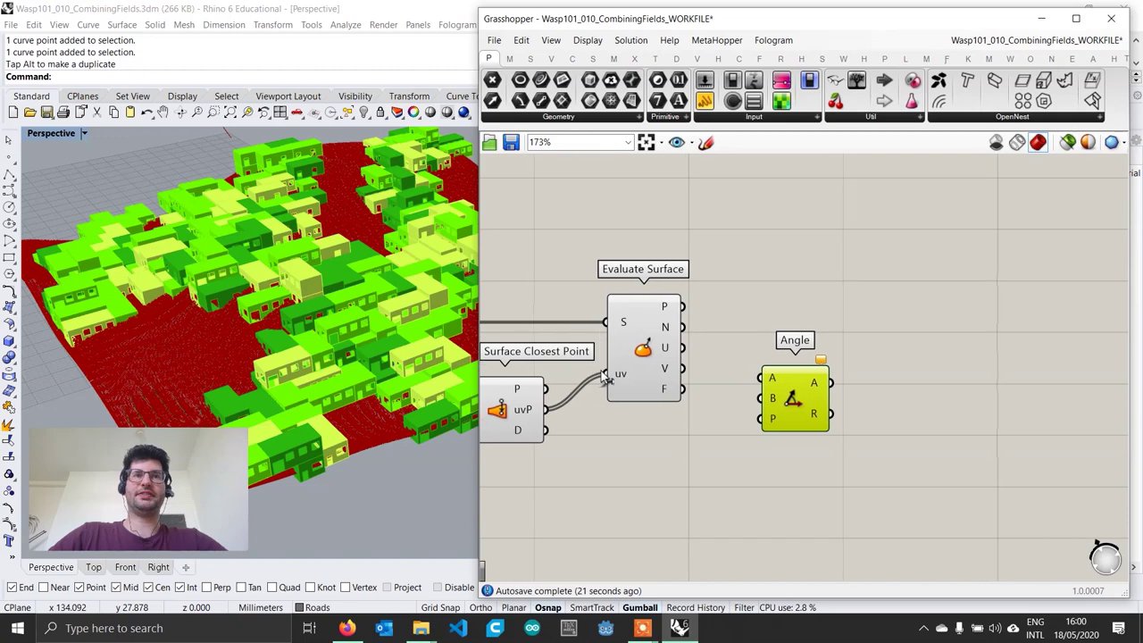
{"action": "double_click", "coordinate": [644, 443]}
{"action": "type", "text": "z"}
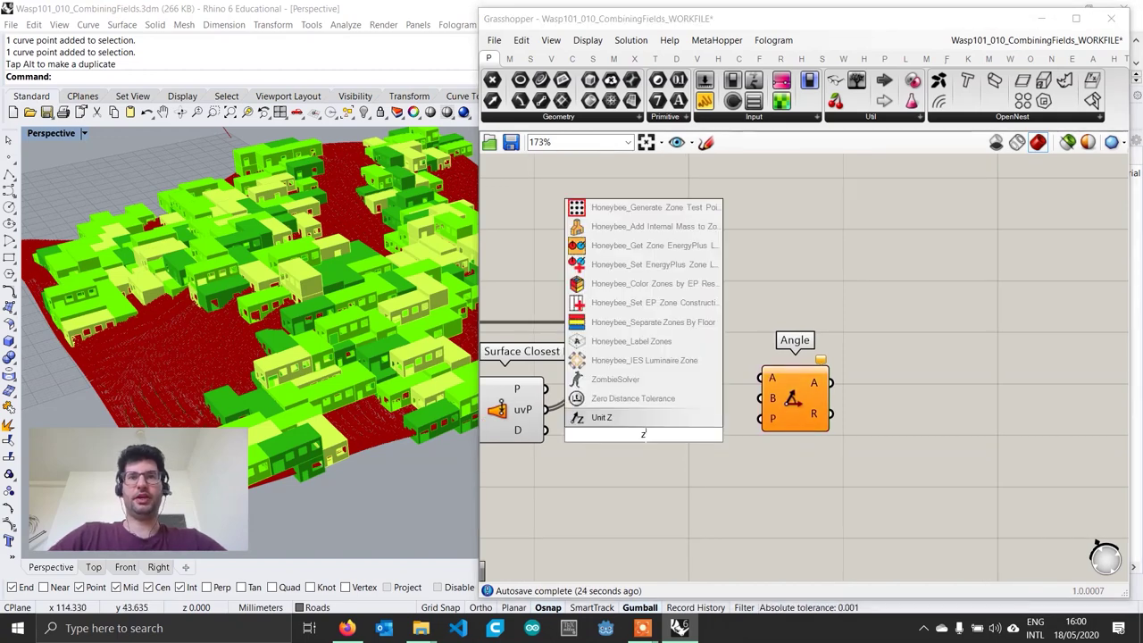
{"action": "left_click", "coordinate": [624, 421]}
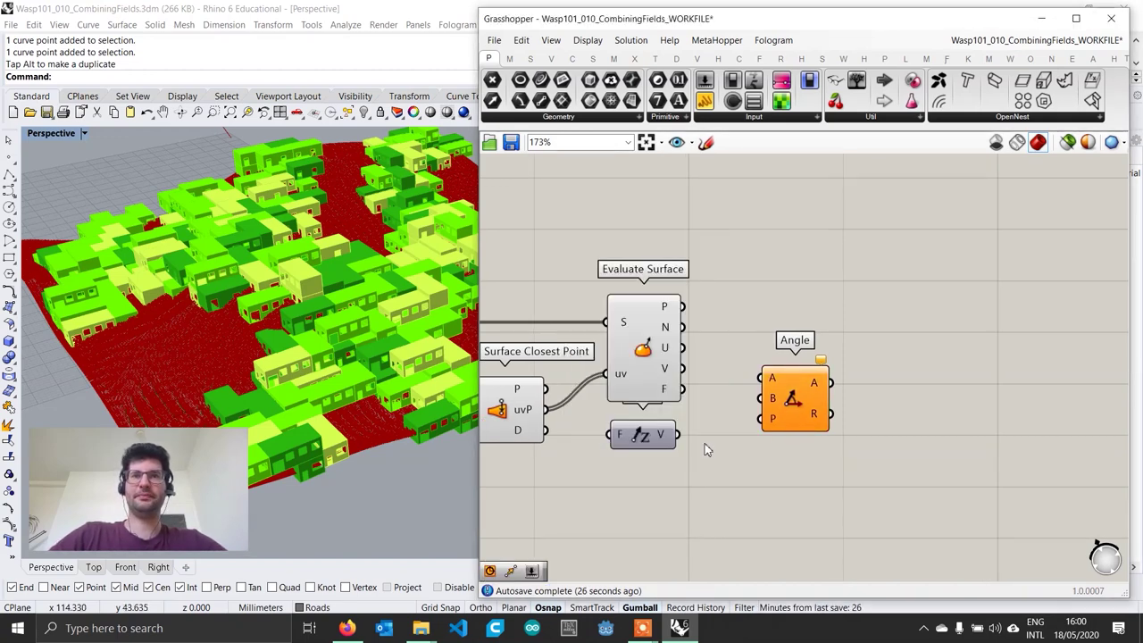
{"action": "left_click_drag", "start_coordinate": [720, 427], "coordinate": [760, 378]}
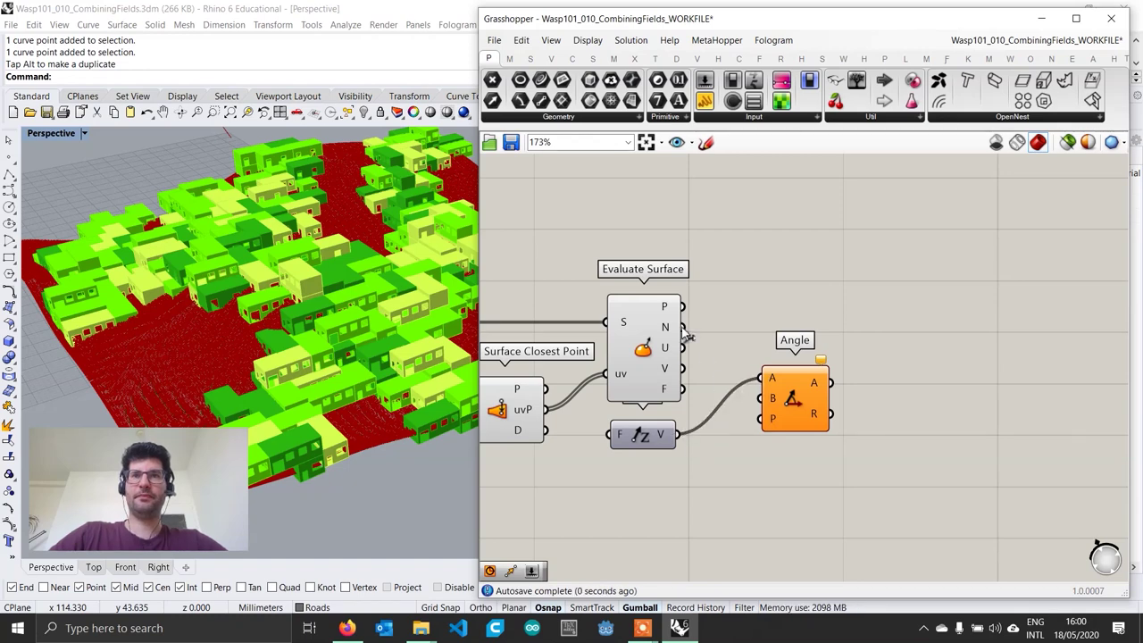
{"action": "left_click_drag", "start_coordinate": [684, 328], "coordinate": [772, 457]}
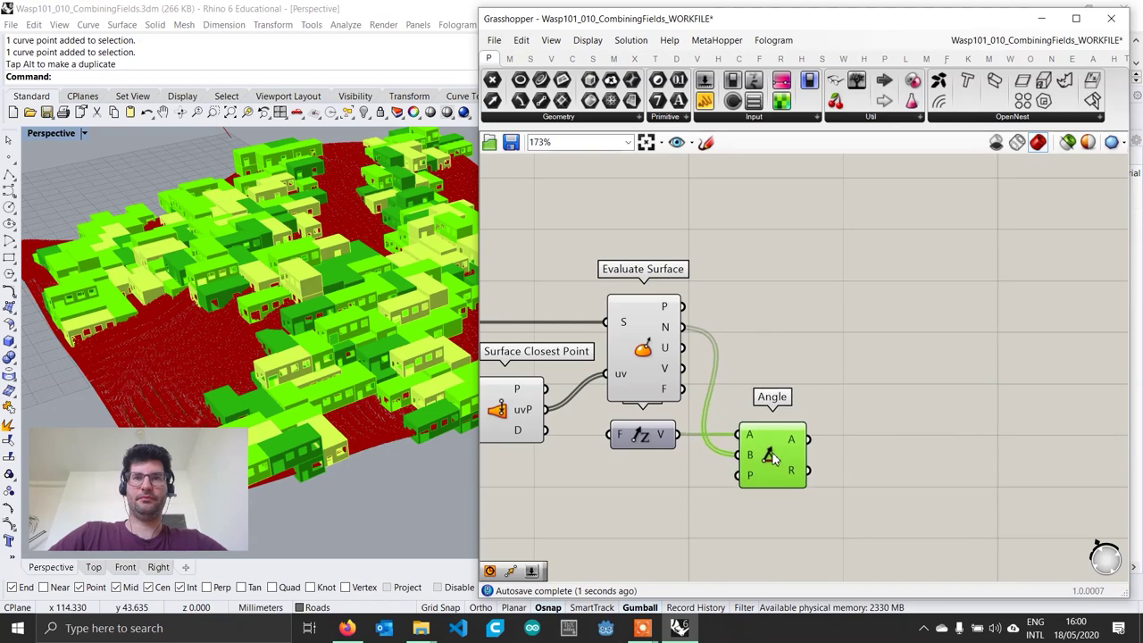
Add a Remap Numbers component, connect the Angle A output to its V input, and move it farther from Angle.
{"action": "right_click_drag", "start_coordinate": [795, 447], "coordinate": [686, 424]}
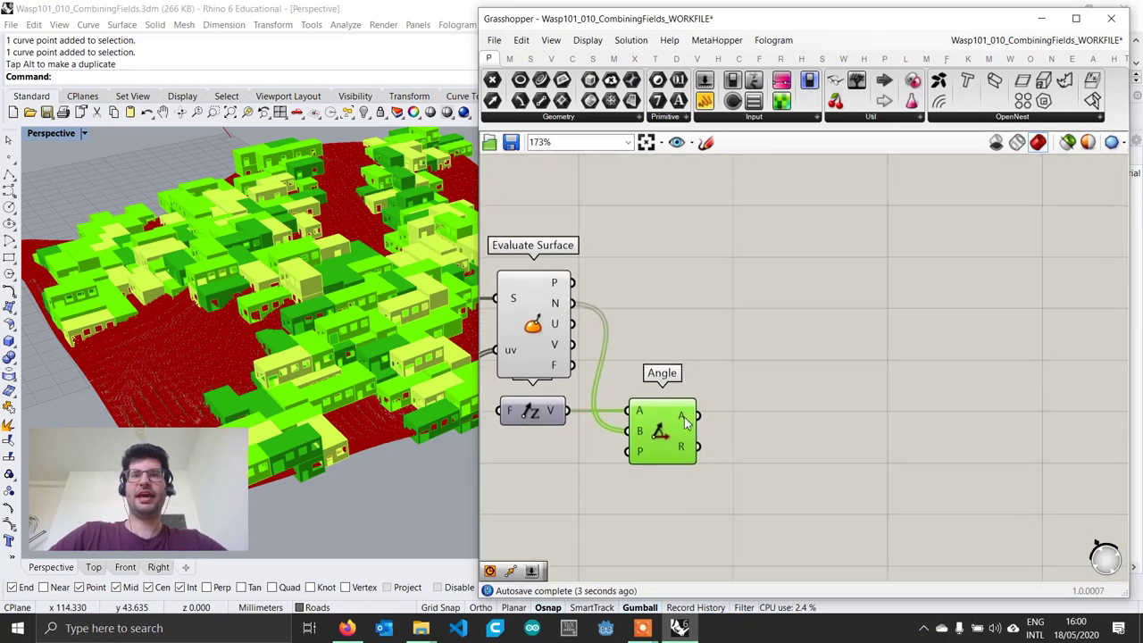
{"action": "mouse_move", "coordinate": [685, 424]}
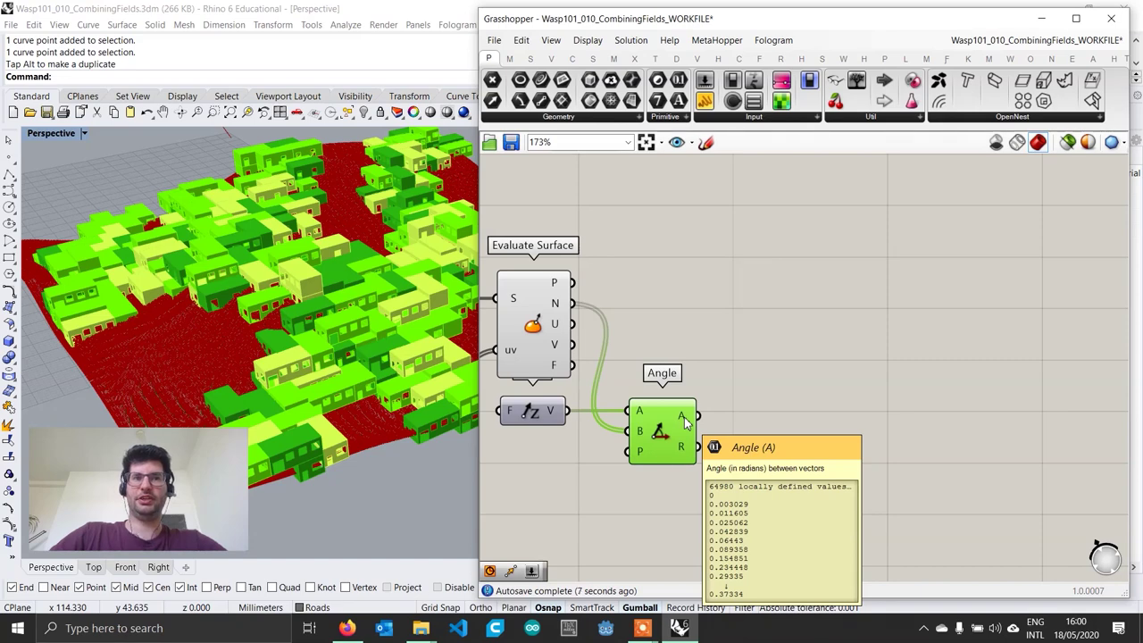
{"action": "double_click", "coordinate": [802, 432]}
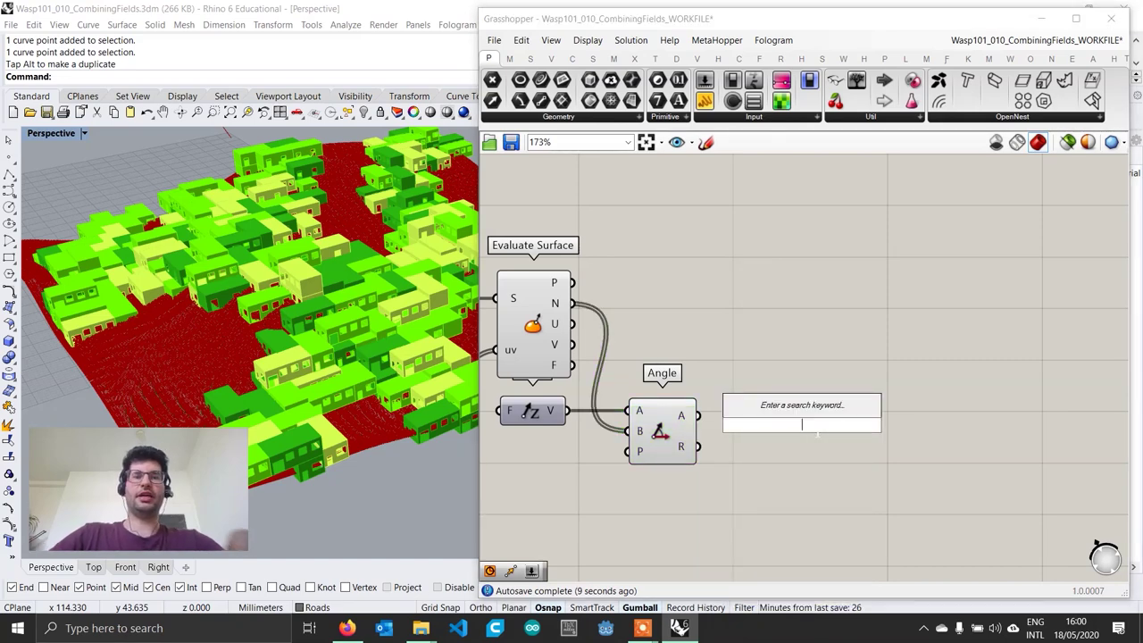
{"action": "type", "text": "remap"}
{"action": "key", "text": "Return"}
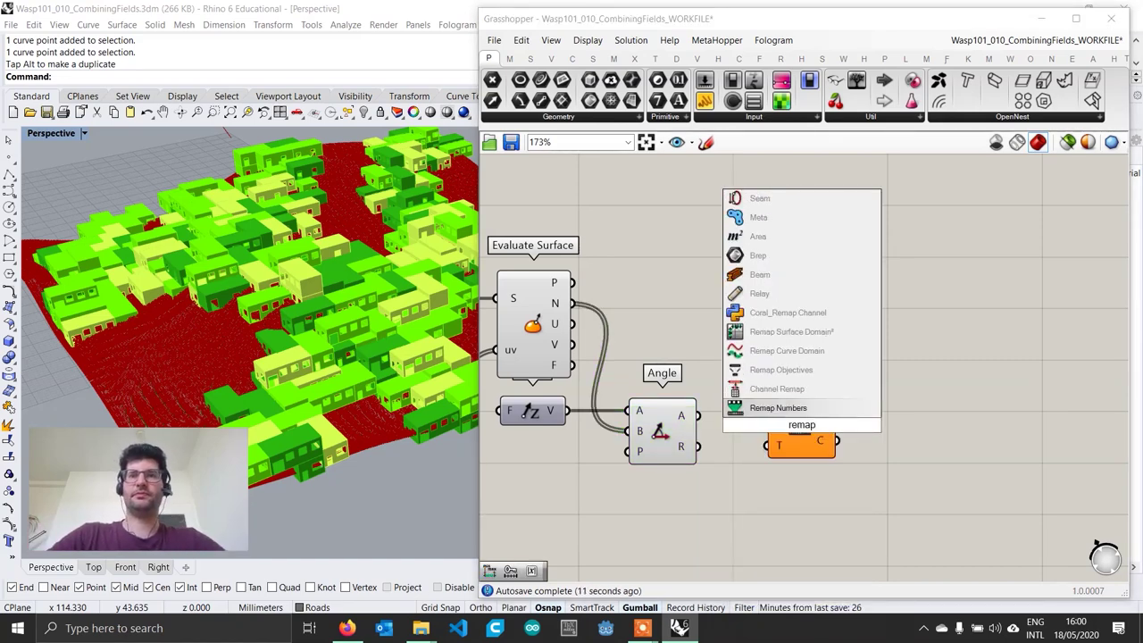
{"action": "scroll", "coordinate": [815, 430], "scroll_direction": "up", "scroll_amount": 1}
{"action": "left_click_drag", "start_coordinate": [678, 413], "coordinate": [760, 399]}
{"action": "left_click_drag", "start_coordinate": [819, 449], "coordinate": [1000, 462]}
Add a Bounds component between Angle and Remap Numbers, linking Angle output A to N and domain I to the remap's S input.
{"action": "double_click", "coordinate": [807, 459]}
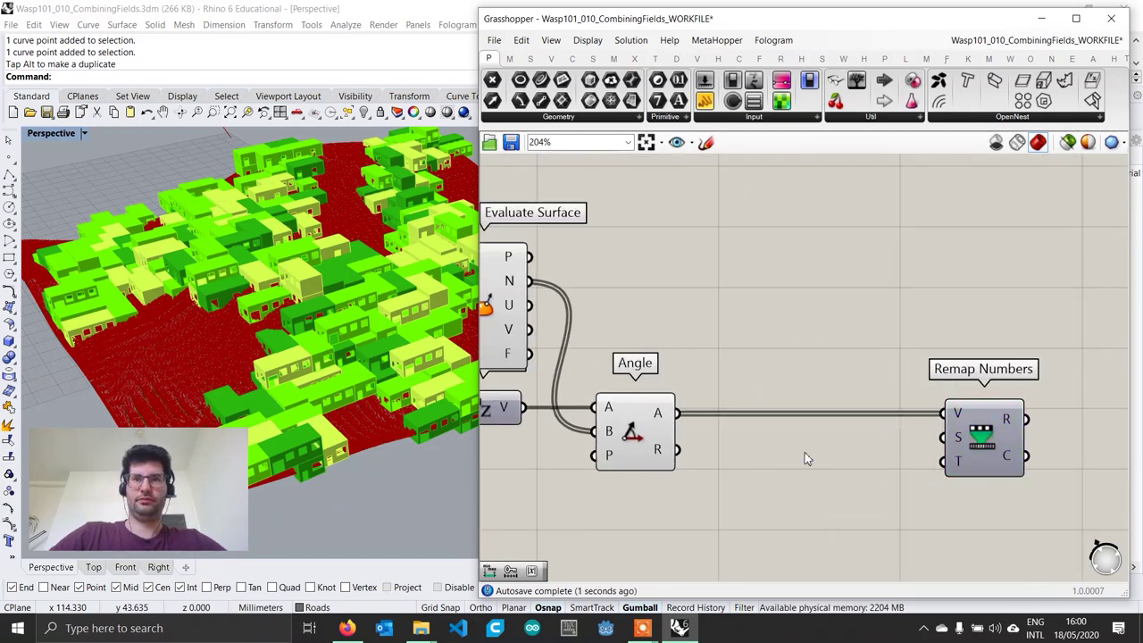
{"action": "type", "text": "bounds"}
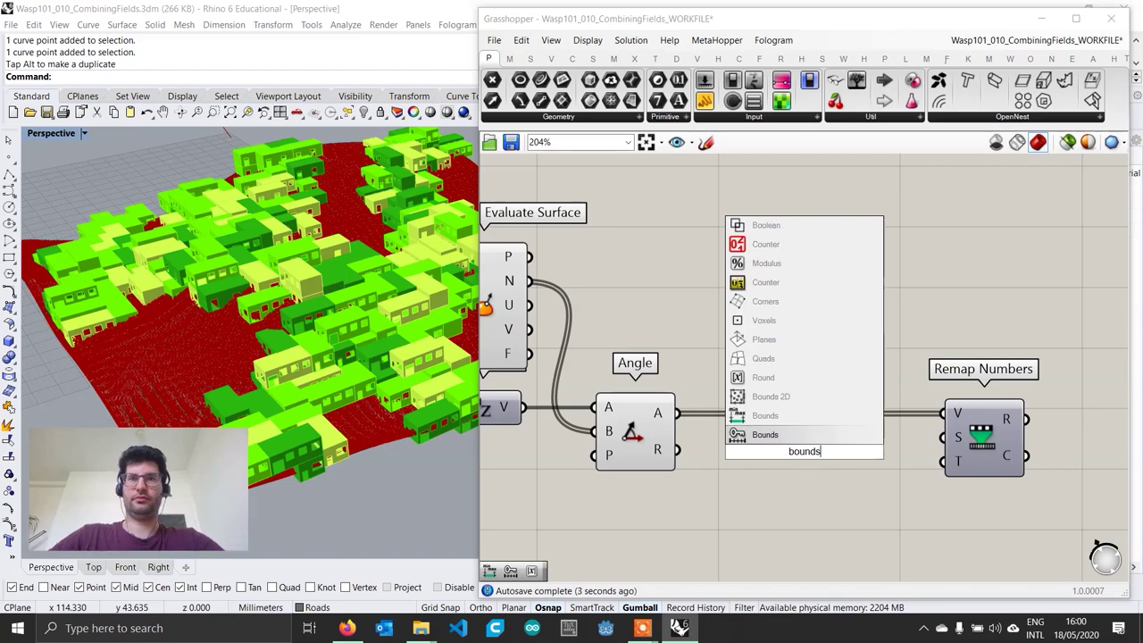
{"action": "left_click", "coordinate": [792, 417]}
{"action": "left_click_drag", "start_coordinate": [677, 412], "coordinate": [768, 450]}
{"action": "left_click_drag", "start_coordinate": [842, 450], "coordinate": [935, 438]}
{"action": "left_click_drag", "start_coordinate": [803, 451], "coordinate": [810, 459]}
Add a panel reading "1 To 0" and connect it to the target input T of Remap Numbers.
{"action": "right_click_drag", "start_coordinate": [338, 405], "coordinate": [278, 393]}
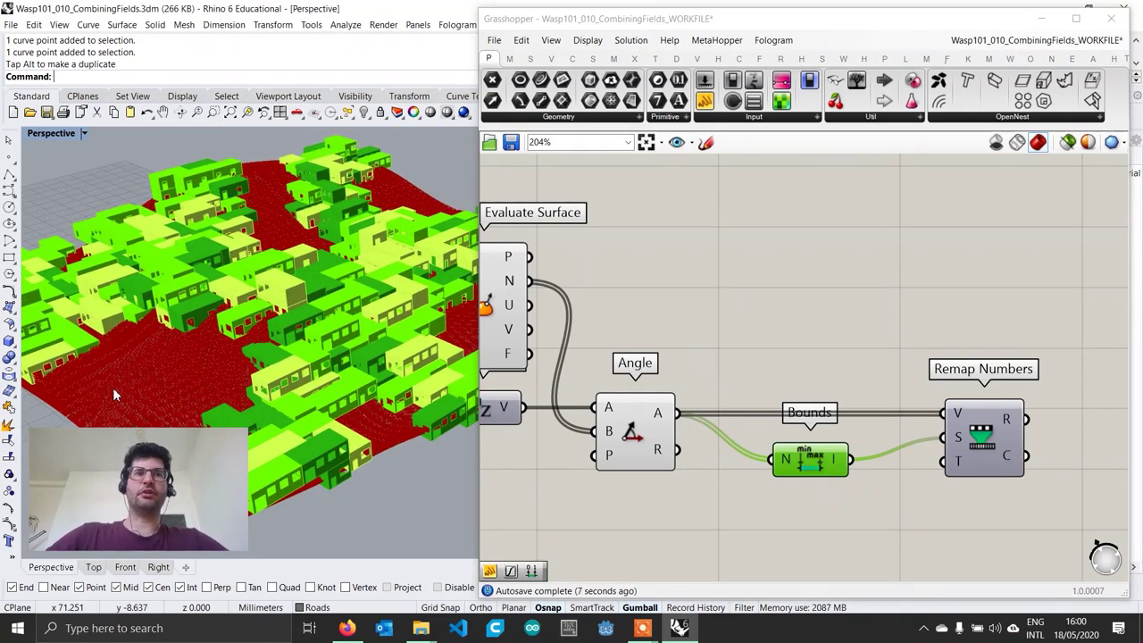
{"action": "mouse_move", "coordinate": [607, 432]}
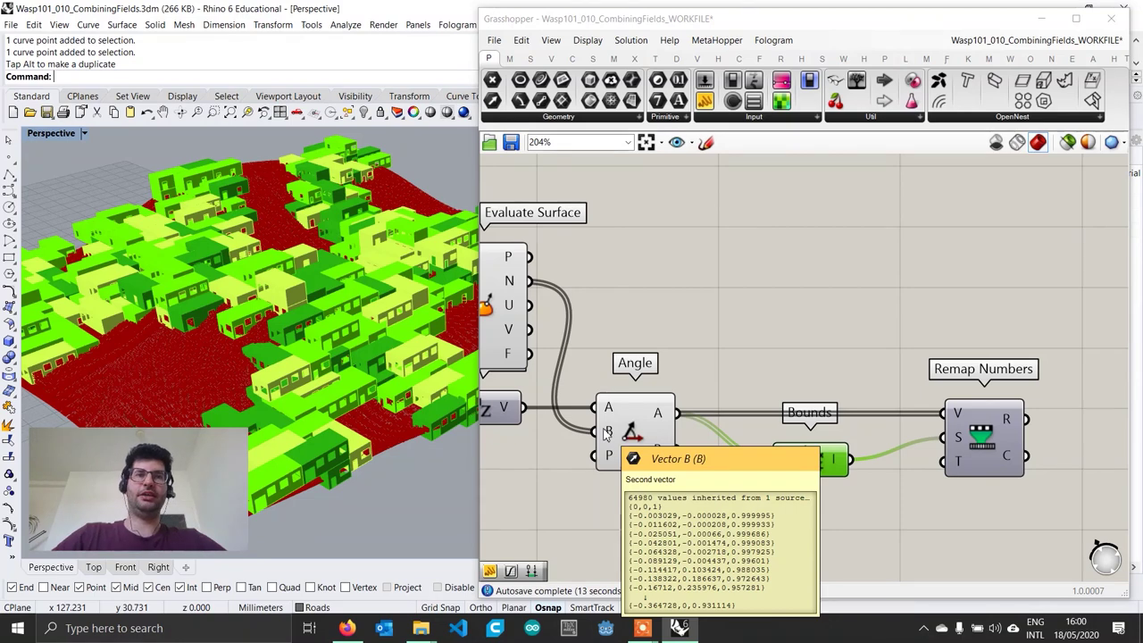
{"action": "right_click_drag", "start_coordinate": [241, 375], "coordinate": [316, 376]}
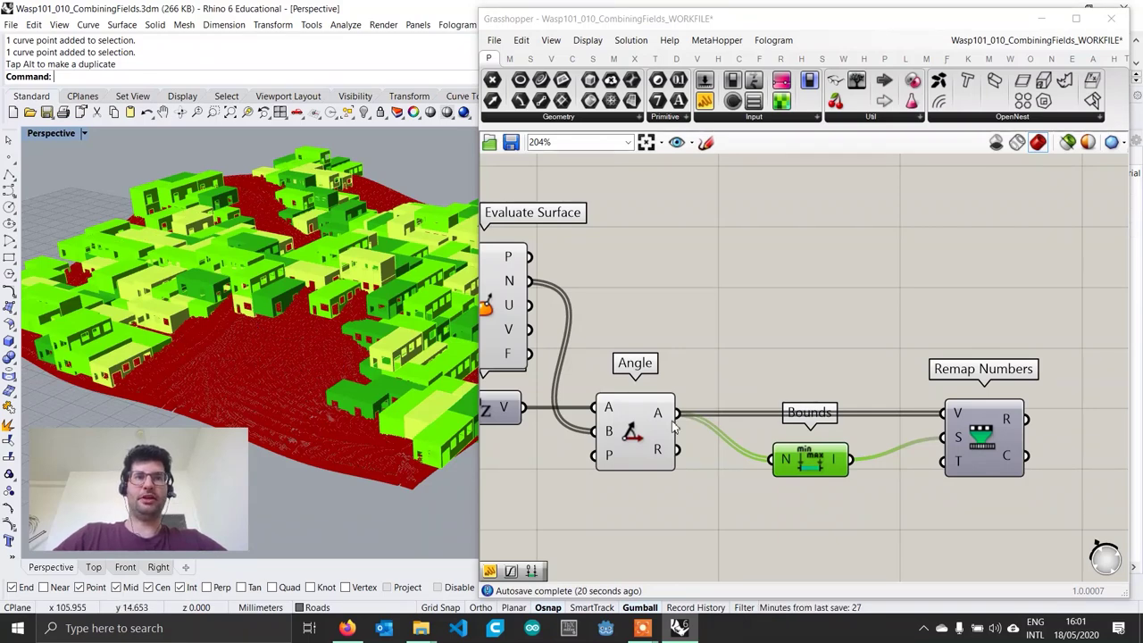
{"action": "double_click", "coordinate": [822, 511]}
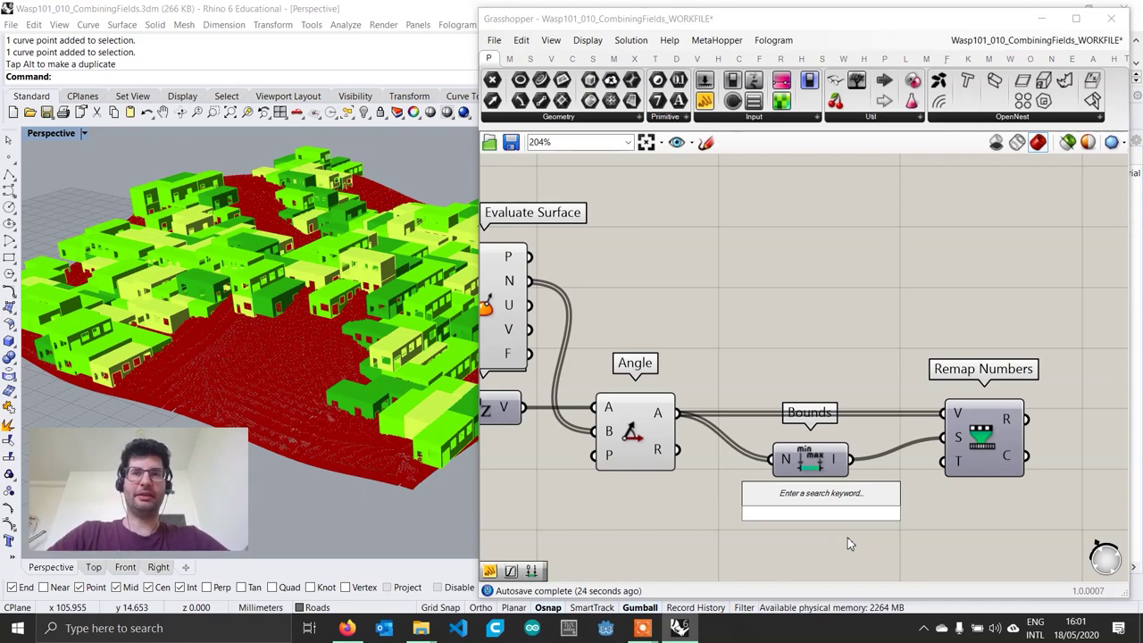
{"action": "type", "text": "\"1 To 0"}
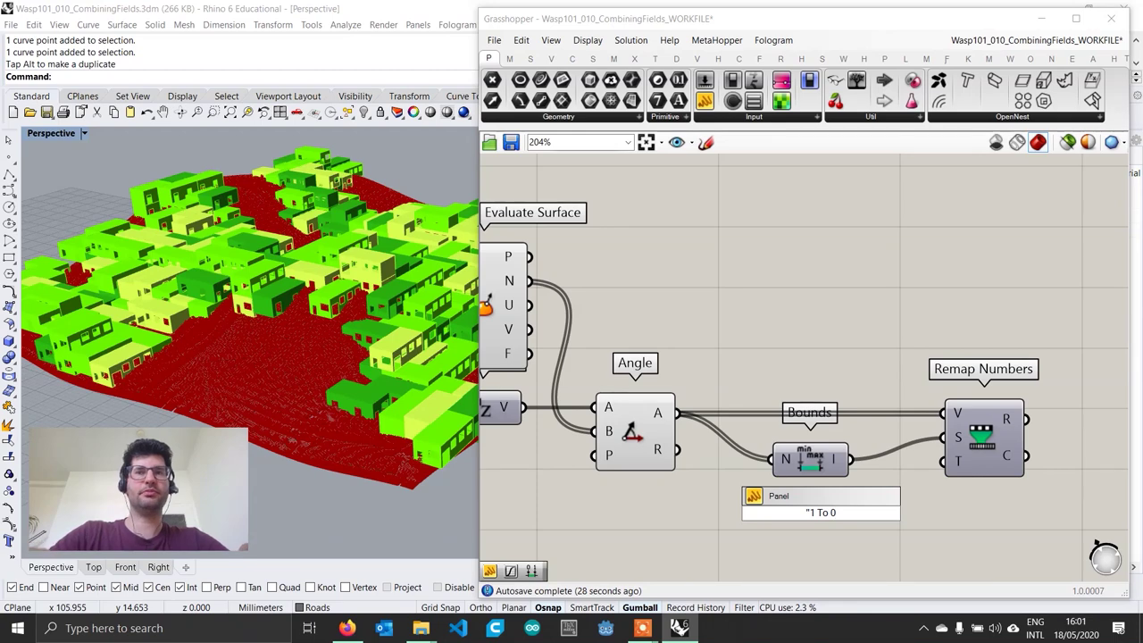
{"action": "key", "text": "Return"}
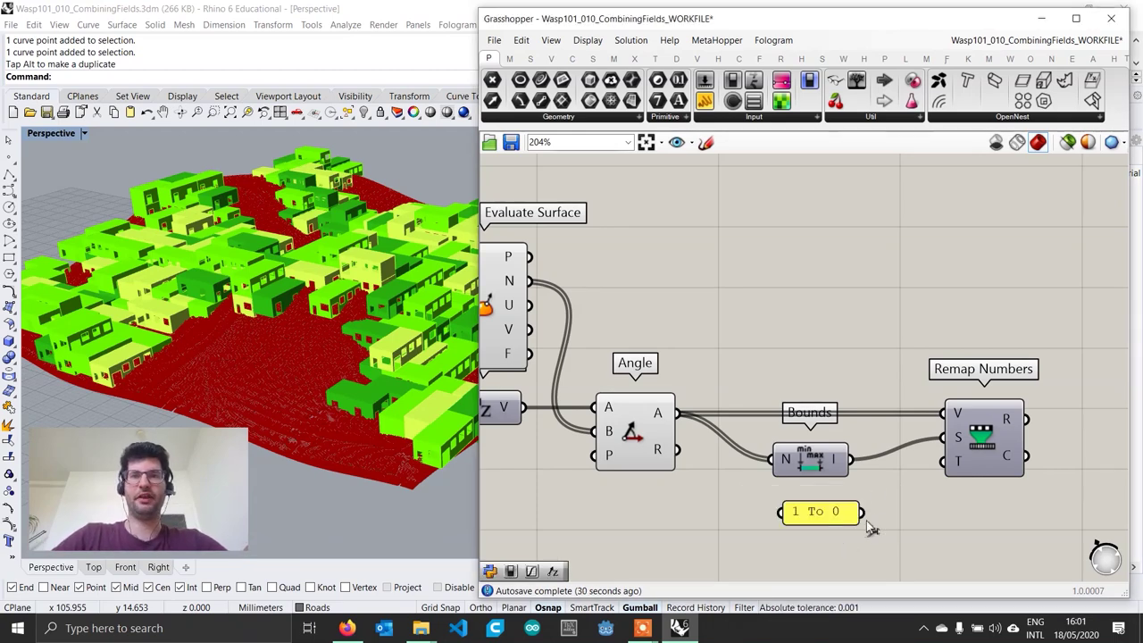
{"action": "left_click_drag", "start_coordinate": [867, 519], "coordinate": [932, 468]}
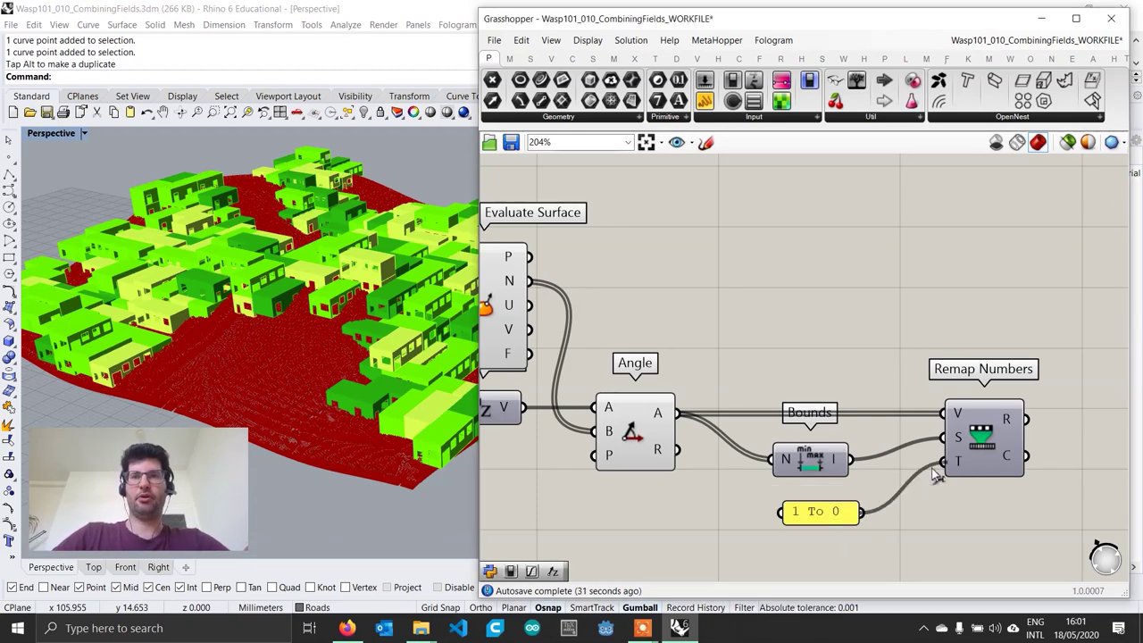
{"action": "left_click", "coordinate": [839, 513]}
{"action": "scroll", "coordinate": [962, 492], "scroll_direction": "down", "scroll_amount": 2}
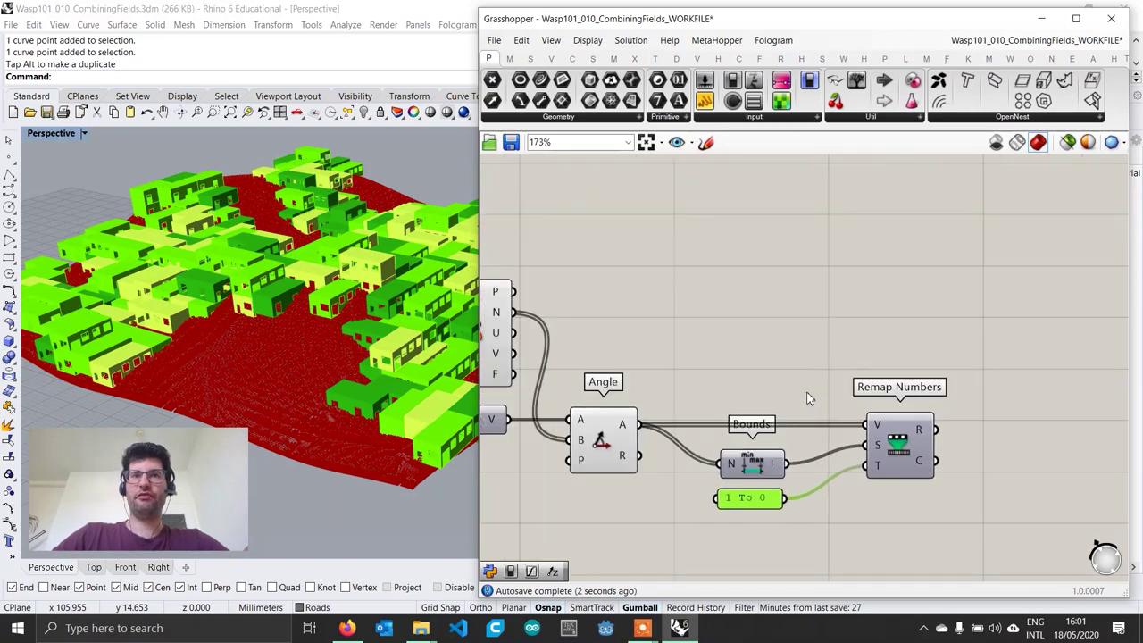
Add a Gradient component and place it just beyond and below Remap Numbers.
{"action": "left_click", "coordinate": [843, 349]}
{"action": "scroll", "coordinate": [944, 467], "scroll_direction": "down", "scroll_amount": 1}
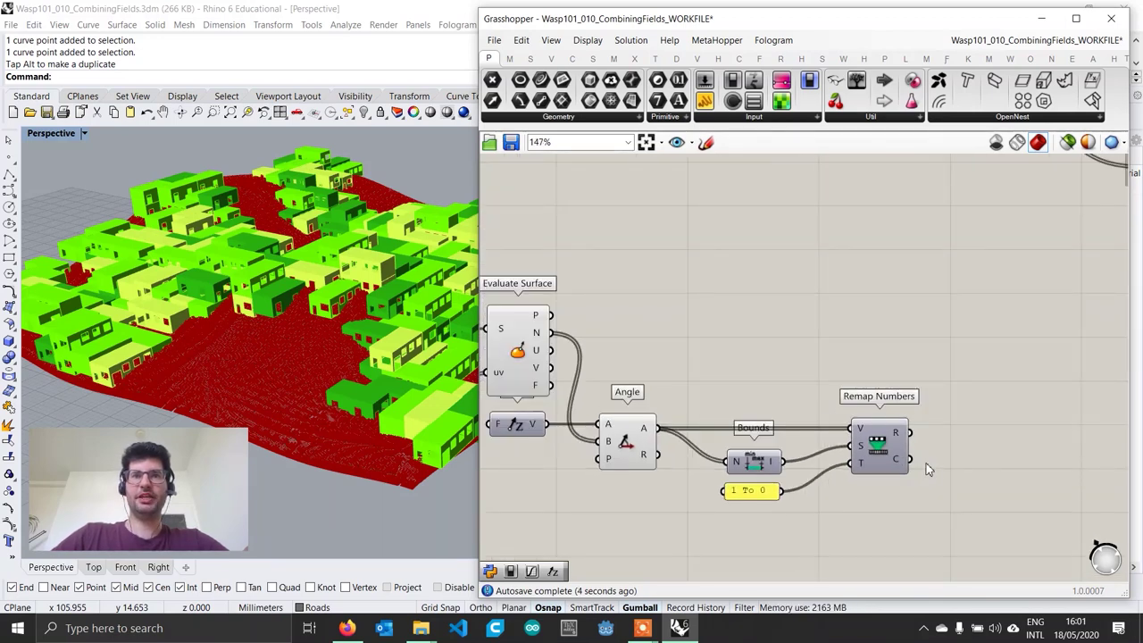
{"action": "double_click", "coordinate": [990, 490]}
{"action": "type", "text": "g"}
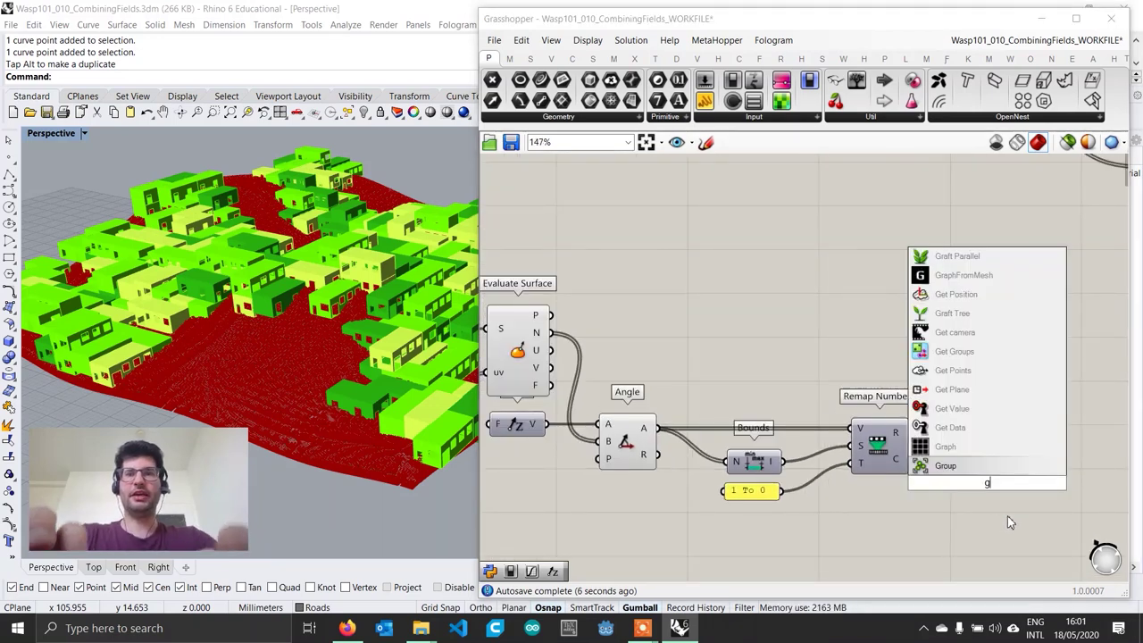
{"action": "type", "text": "radin"}
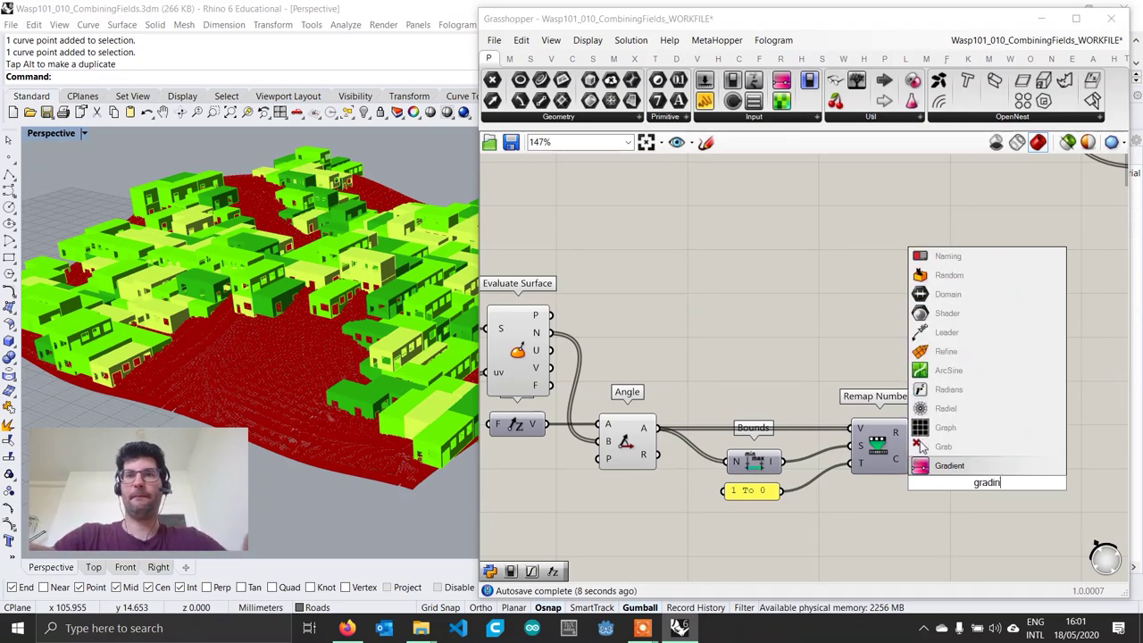
{"action": "key", "text": "Return"}
{"action": "left_click_drag", "start_coordinate": [1094, 474], "coordinate": [990, 520]}
Apply the green-yellow-red preset to the Gradient and connect the remapped output R to its t input.
{"action": "right_click", "coordinate": [985, 518]}
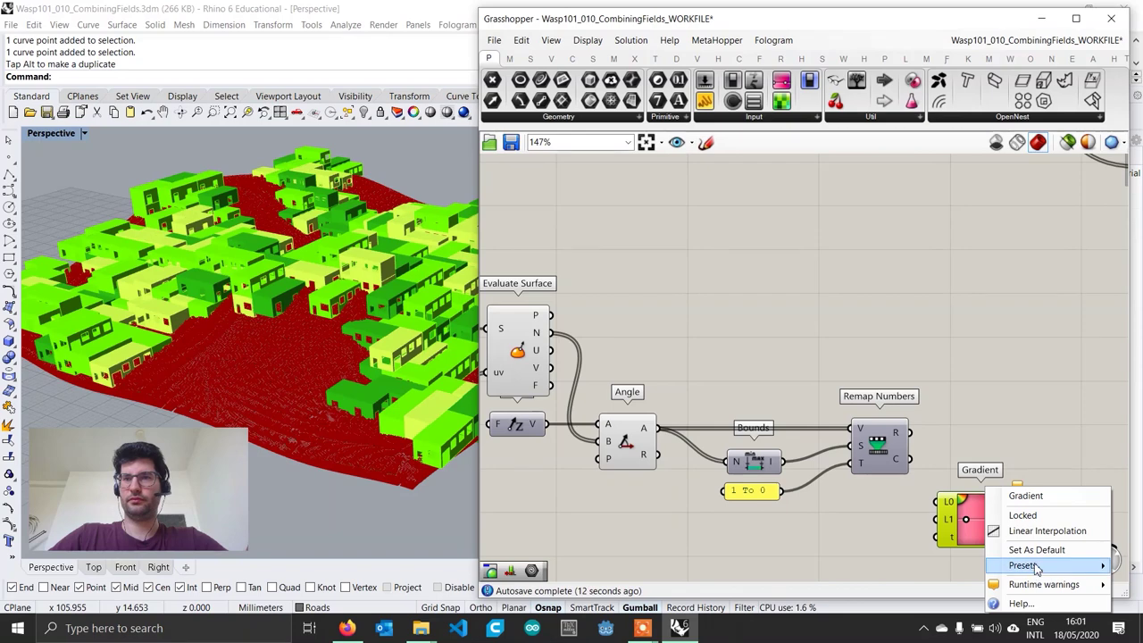
{"action": "mouse_move", "coordinate": [1034, 563]}
{"action": "left_click", "coordinate": [979, 532]}
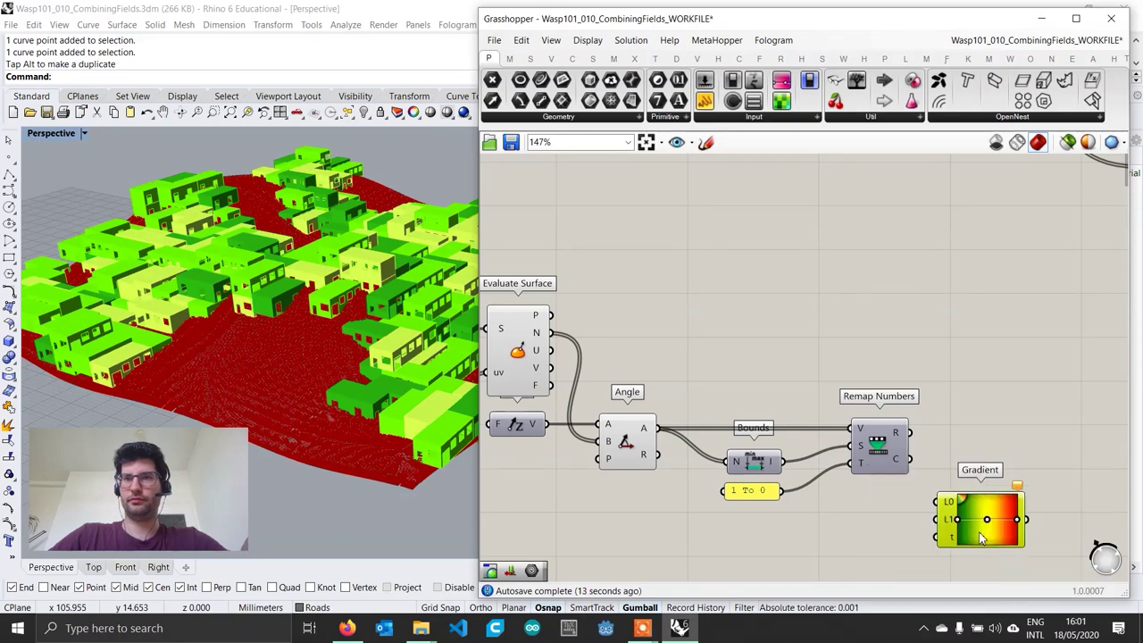
{"action": "left_click", "coordinate": [1007, 487]}
{"action": "left_click_drag", "start_coordinate": [911, 435], "coordinate": [938, 539]}
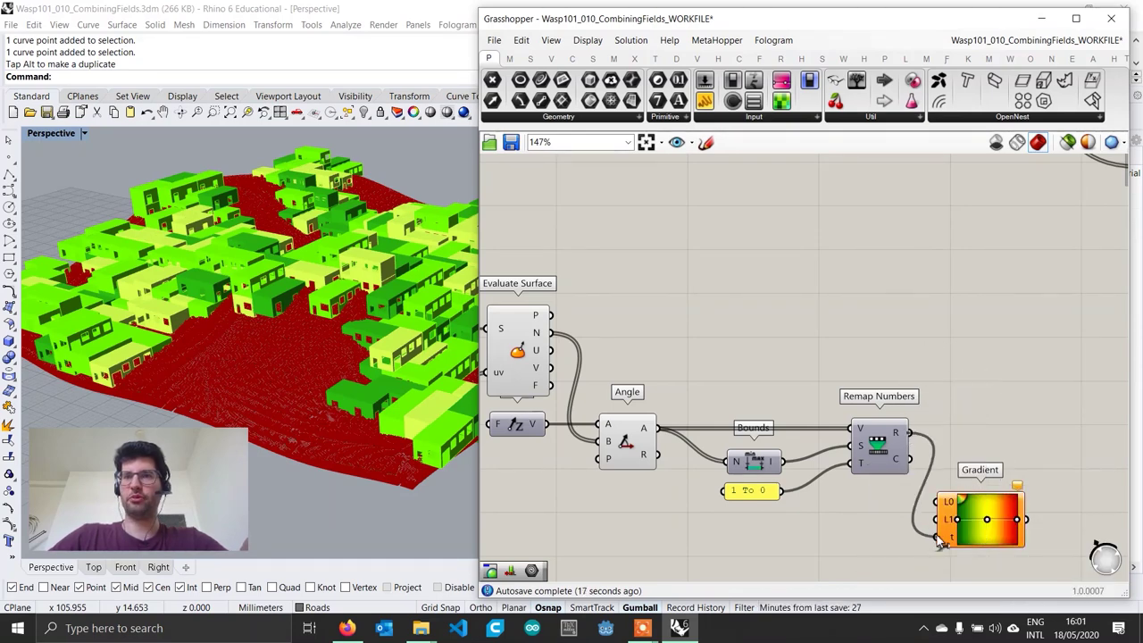
Add a Custom Preview component beside the new Gradient.
{"action": "double_click", "coordinate": [1076, 516]}
{"action": "type", "text": "custom"}
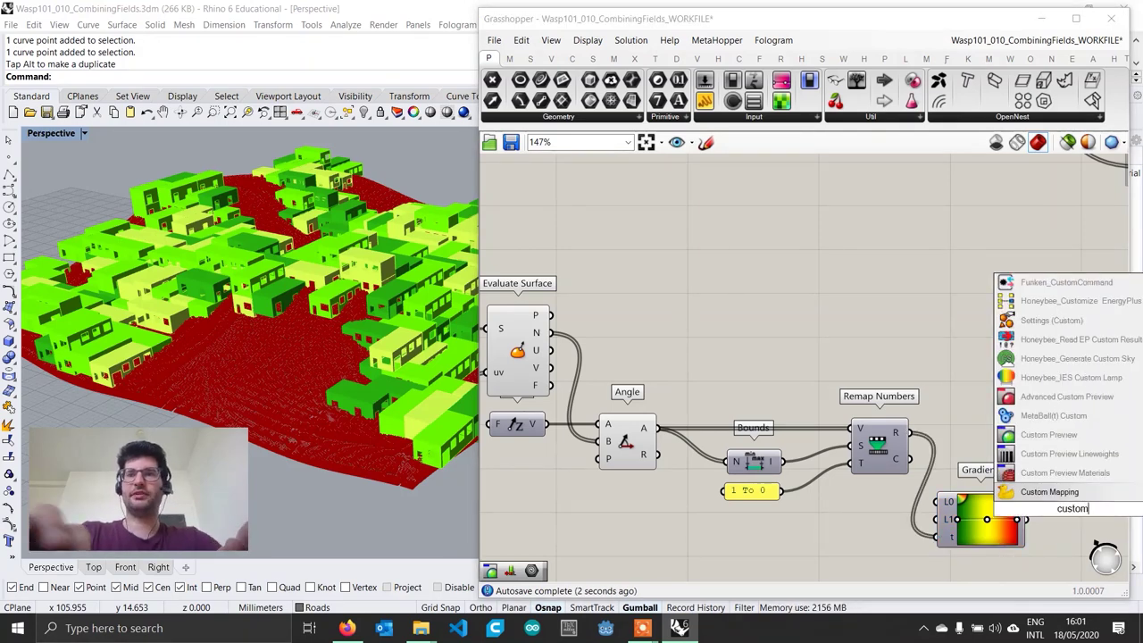
{"action": "type", "text": " pe"}
{"action": "key", "text": "BackSpace"}
{"action": "type", "text": "re"}
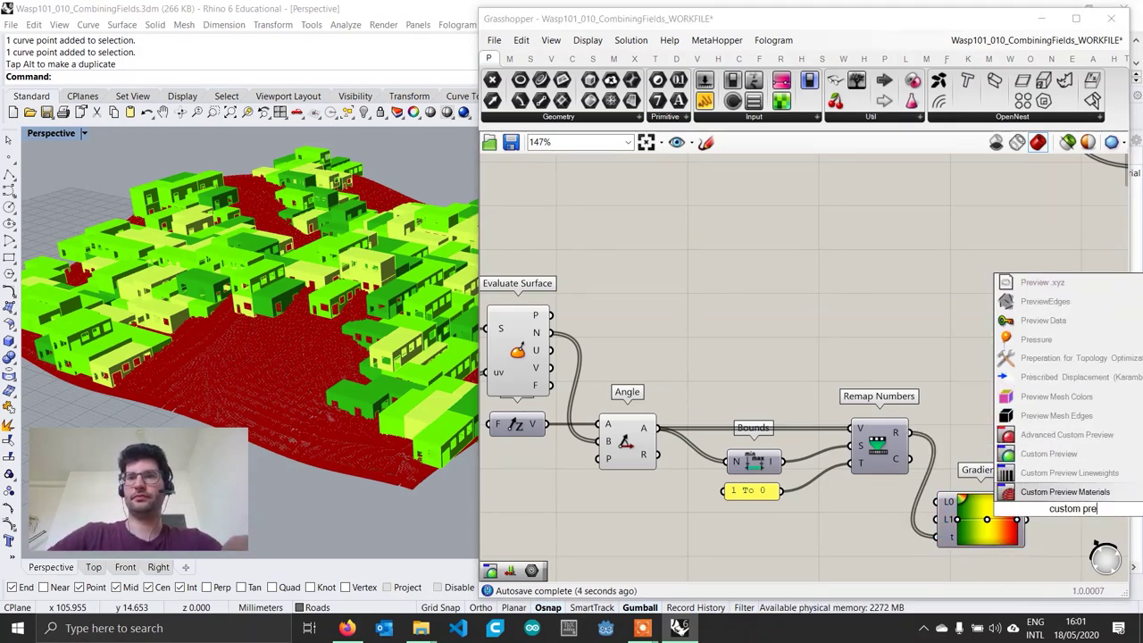
{"action": "left_click", "coordinate": [1057, 458]}
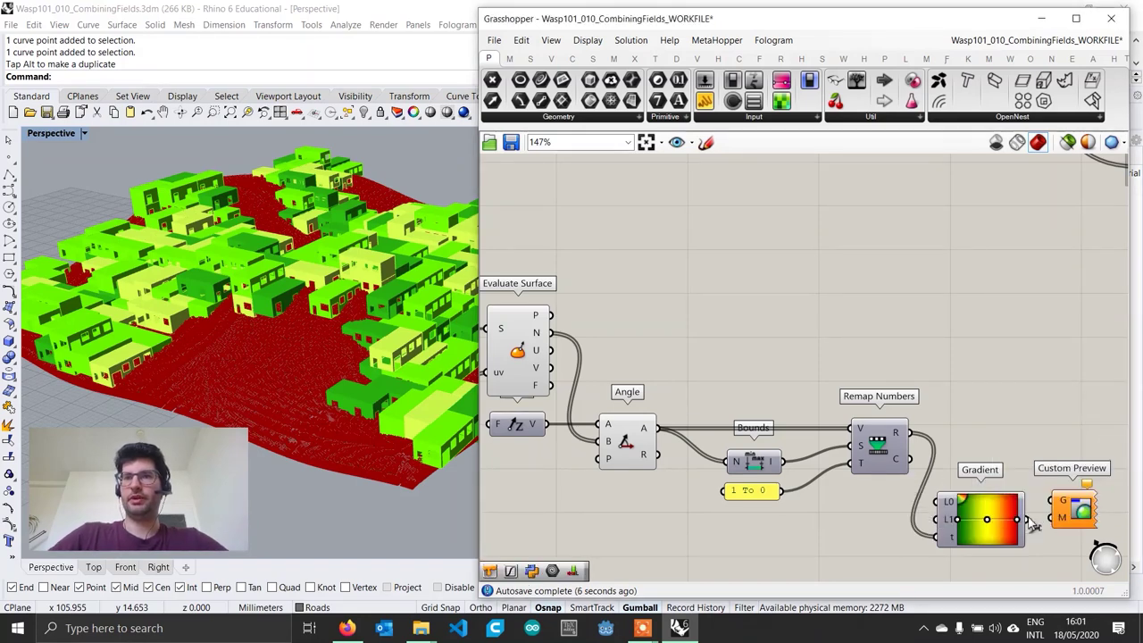
Connect the Gradient output to Custom Preview's M input and the Evaluate Surface points P to its G input.
{"action": "left_click", "coordinate": [1083, 518]}
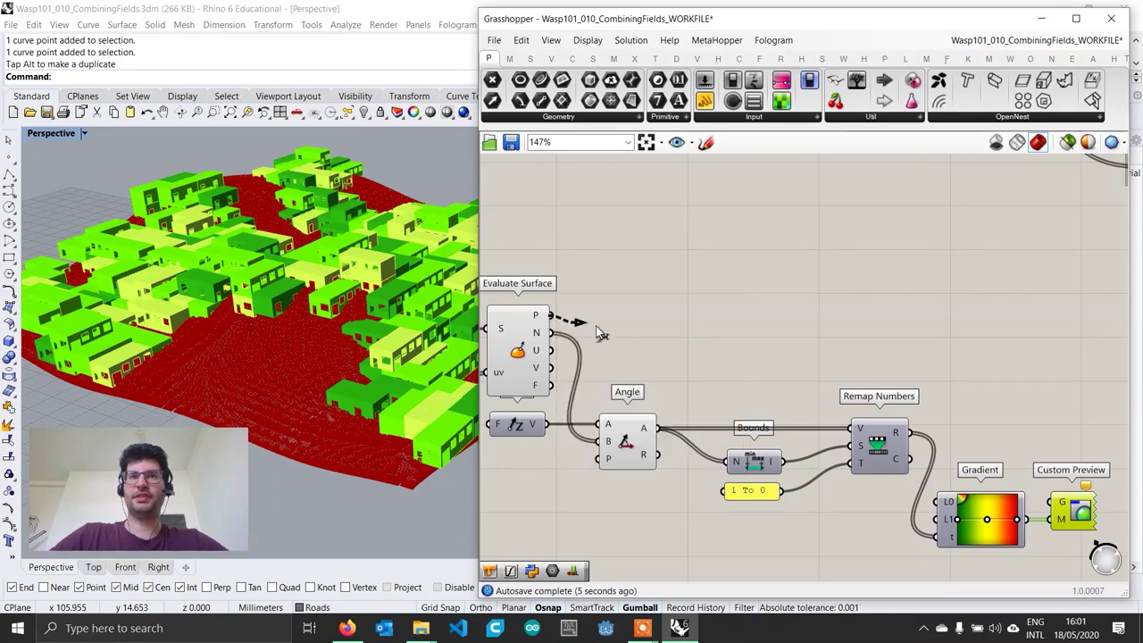
{"action": "left_click_drag", "start_coordinate": [603, 334], "coordinate": [1050, 503]}
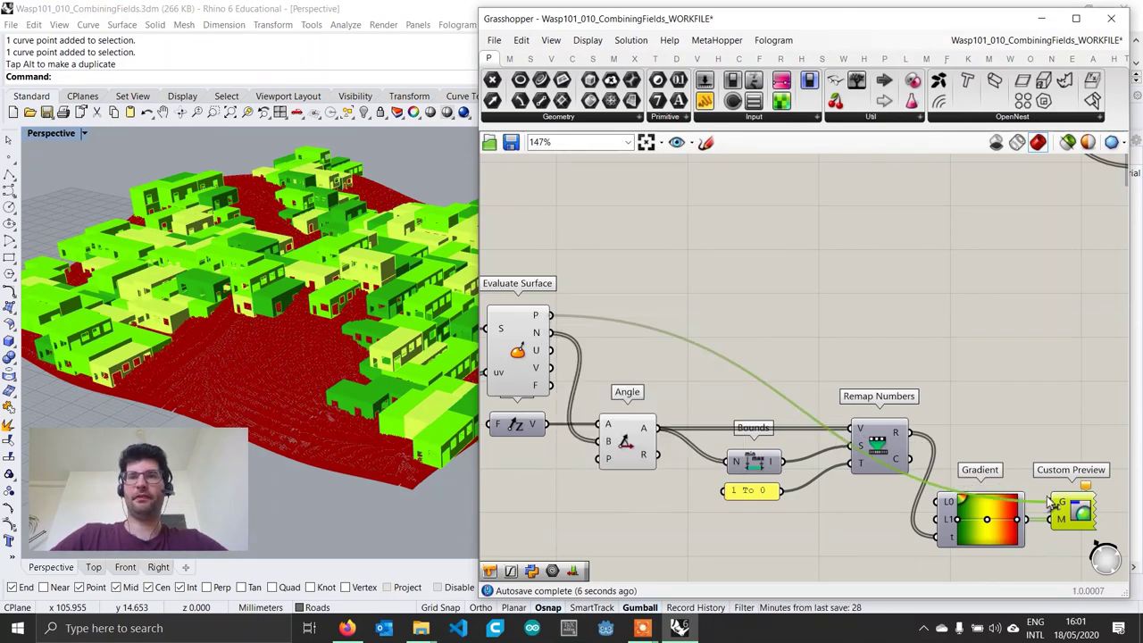
{"action": "left_click", "coordinate": [1025, 412]}
Examine the slope colouring on the terrain from several angles and check the remapped values.
{"action": "right_click_drag", "start_coordinate": [268, 397], "coordinate": [342, 338]}
{"action": "right_click_drag", "start_coordinate": [358, 387], "coordinate": [429, 368]}
{"action": "scroll", "coordinate": [366, 366], "scroll_direction": "up", "scroll_amount": 8}
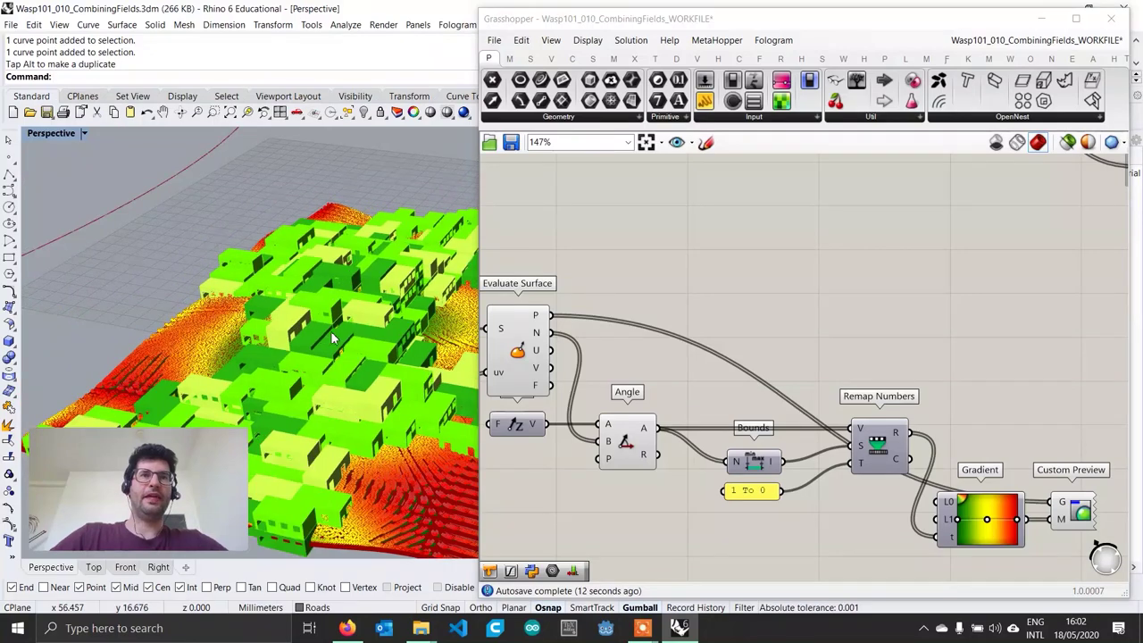
{"action": "scroll", "coordinate": [377, 375], "scroll_direction": "down", "scroll_amount": 4}
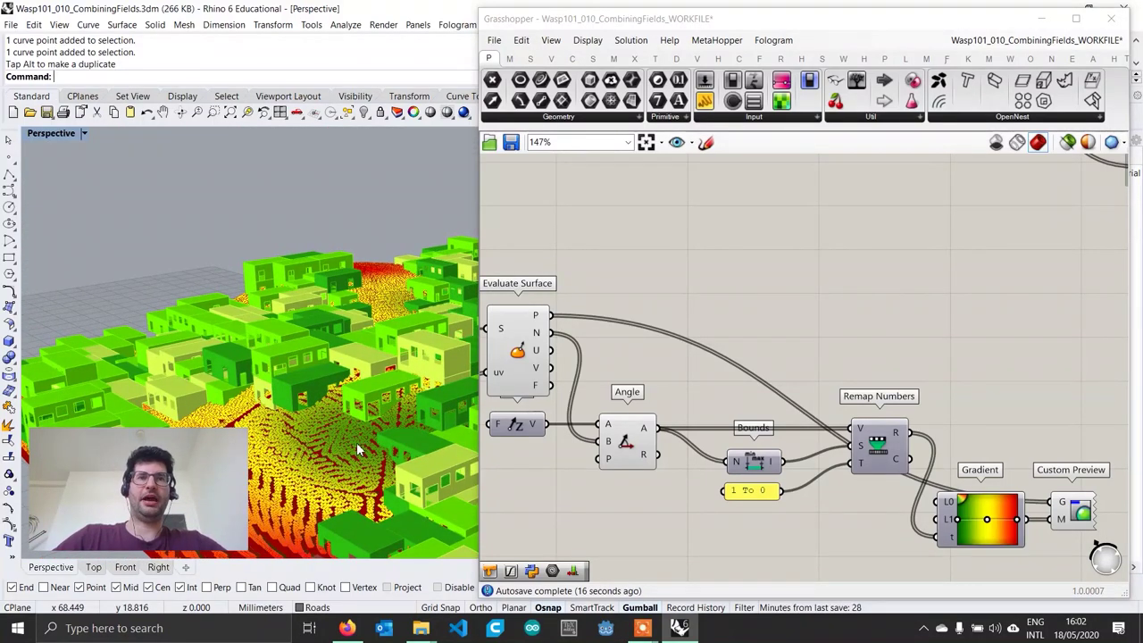
{"action": "scroll", "coordinate": [357, 442], "scroll_direction": "down", "scroll_amount": 3}
{"action": "scroll", "coordinate": [865, 469], "scroll_direction": "down", "scroll_amount": 2}
{"action": "scroll", "coordinate": [864, 468], "scroll_direction": "down", "scroll_amount": 2}
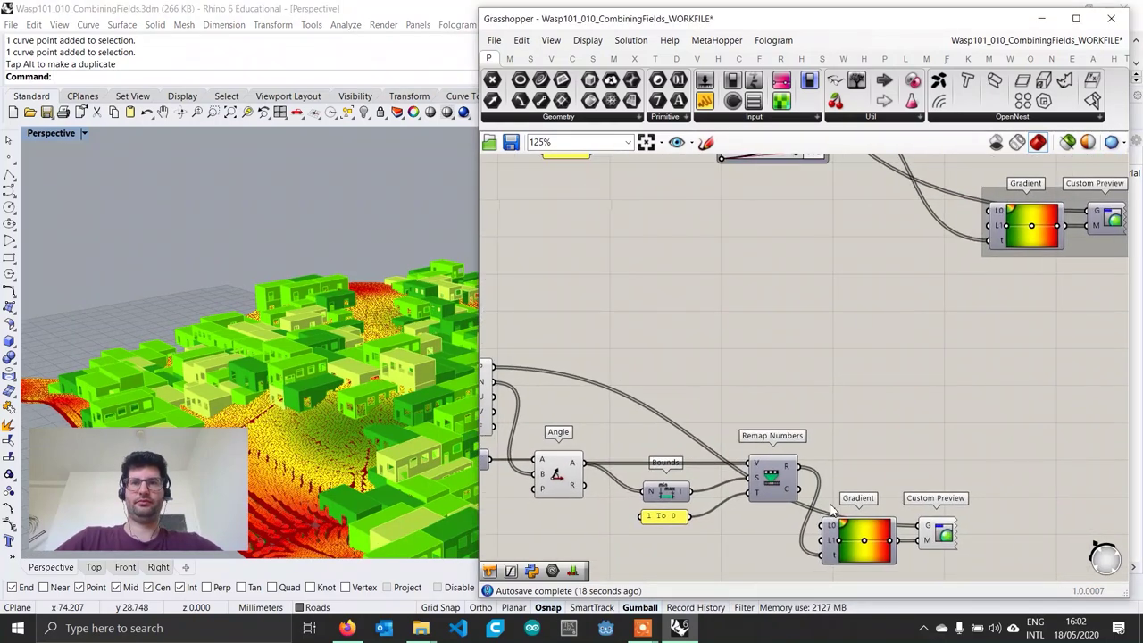
{"action": "scroll", "coordinate": [800, 465], "scroll_direction": "up", "scroll_amount": 2}
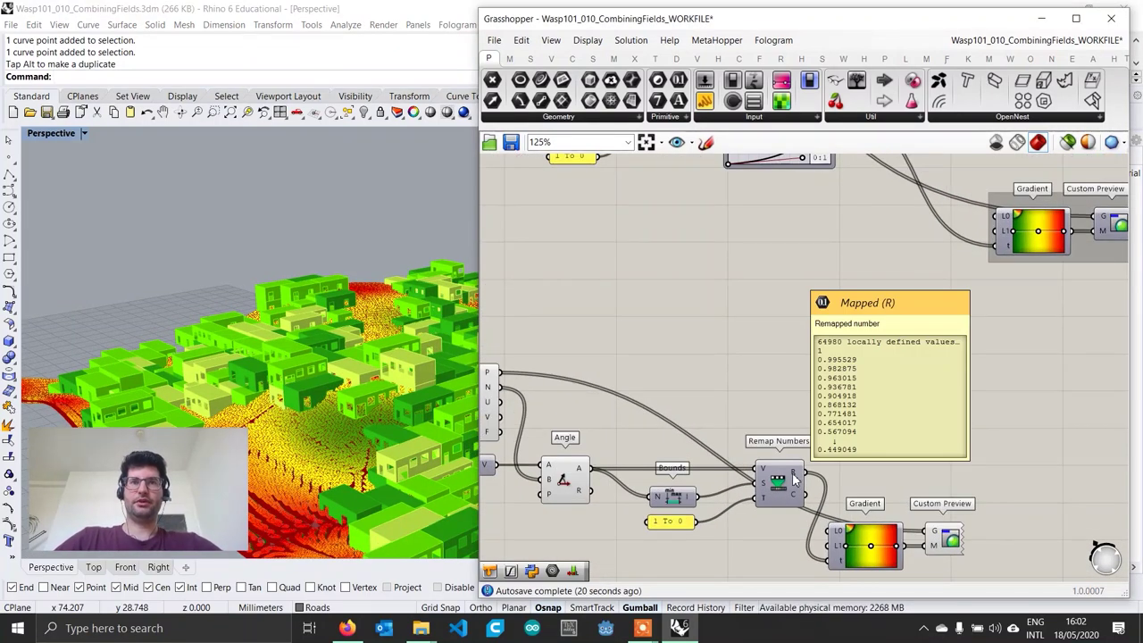
{"action": "scroll", "coordinate": [333, 385], "scroll_direction": "down", "scroll_amount": 3}
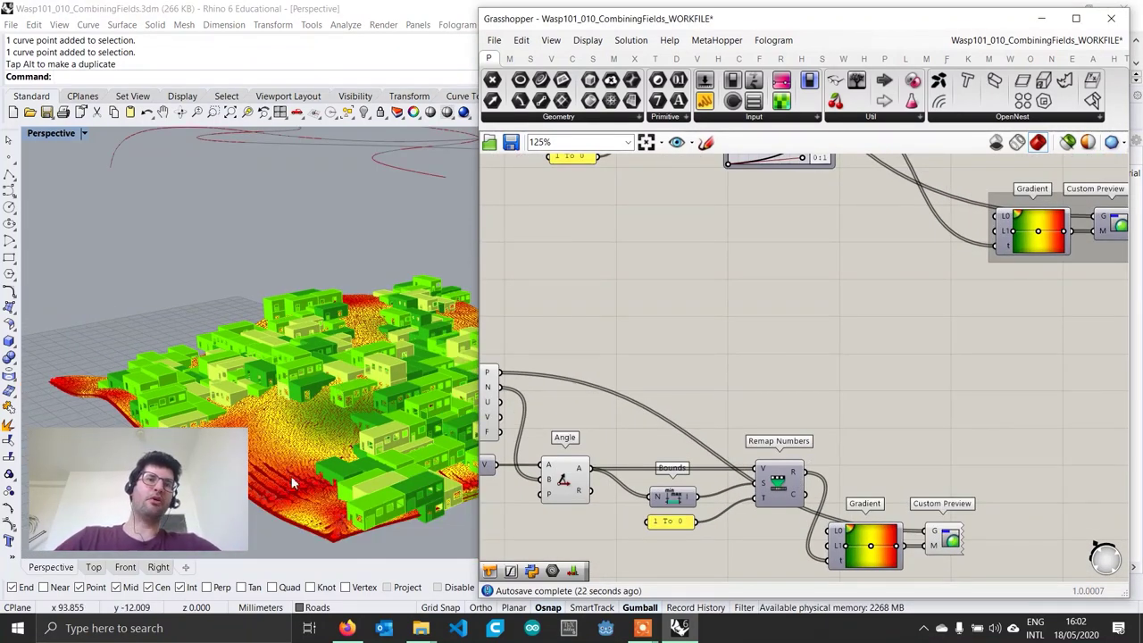
{"action": "mouse_move", "coordinate": [346, 407]}
{"action": "right_mouse_down"}
{"action": "mouse_move", "coordinate": [335, 397]}
{"action": "mouse_move", "coordinate": [348, 424]}
{"action": "mouse_move", "coordinate": [288, 401]}
{"action": "mouse_move", "coordinate": [368, 401]}
{"action": "right_mouse_up"}
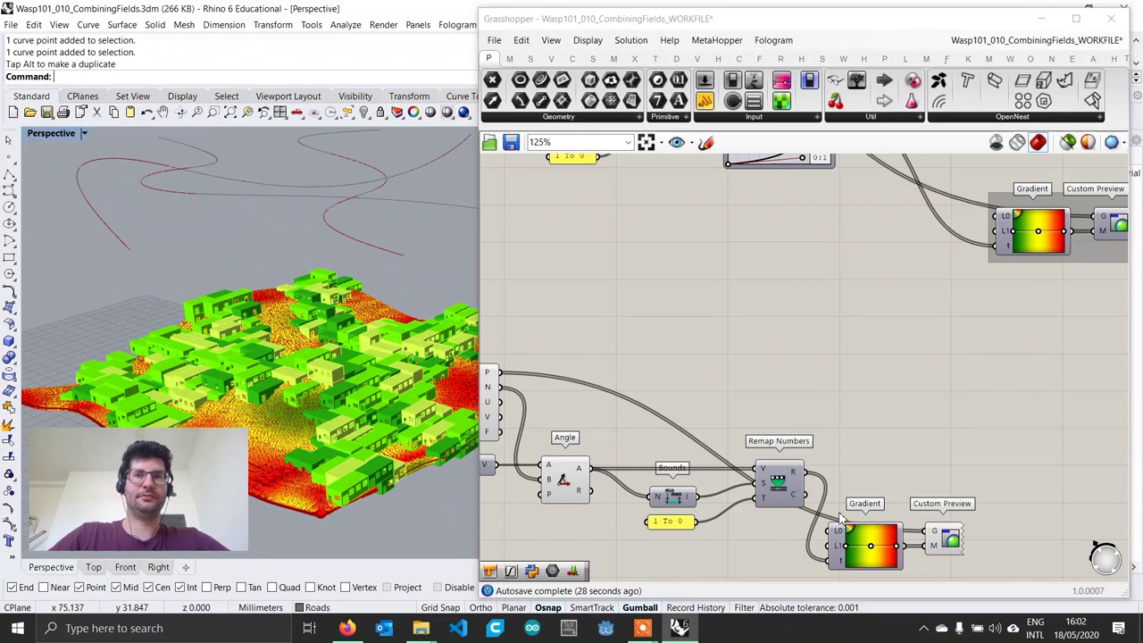
Turn off the preview of the slope branch's Remap Numbers, Gradient and Custom Preview components.
{"action": "right_click_drag", "start_coordinate": [858, 507], "coordinate": [856, 473]}
{"action": "left_click_drag", "start_coordinate": [970, 554], "coordinate": [730, 409]}
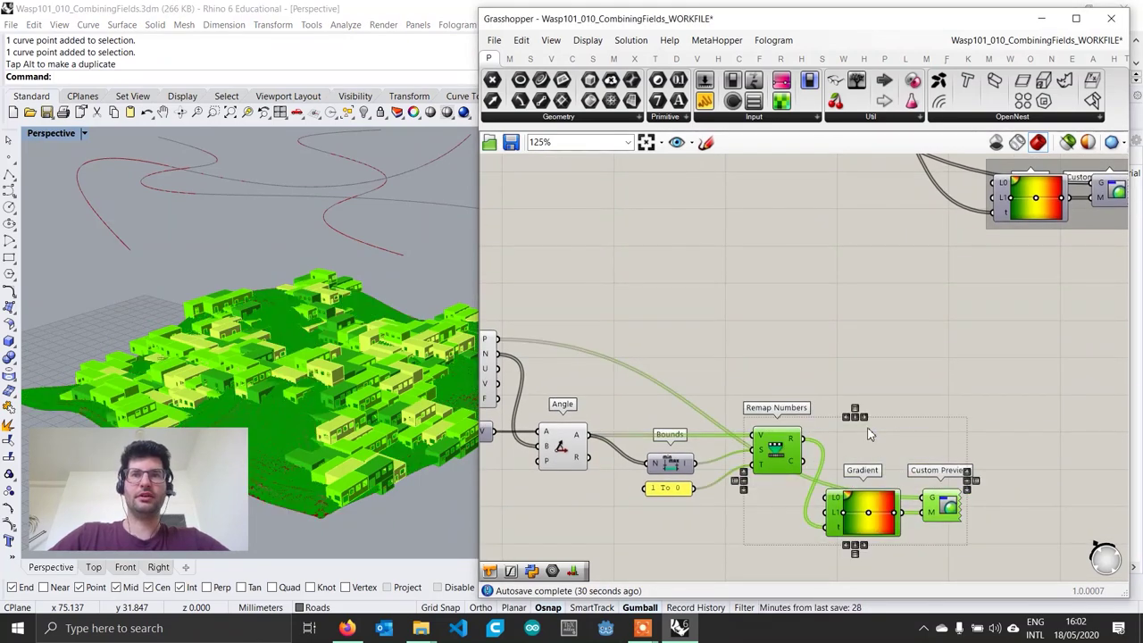
{"action": "right_click", "coordinate": [868, 429]}
{"action": "left_click", "coordinate": [914, 423]}
{"action": "left_click", "coordinate": [890, 361]}
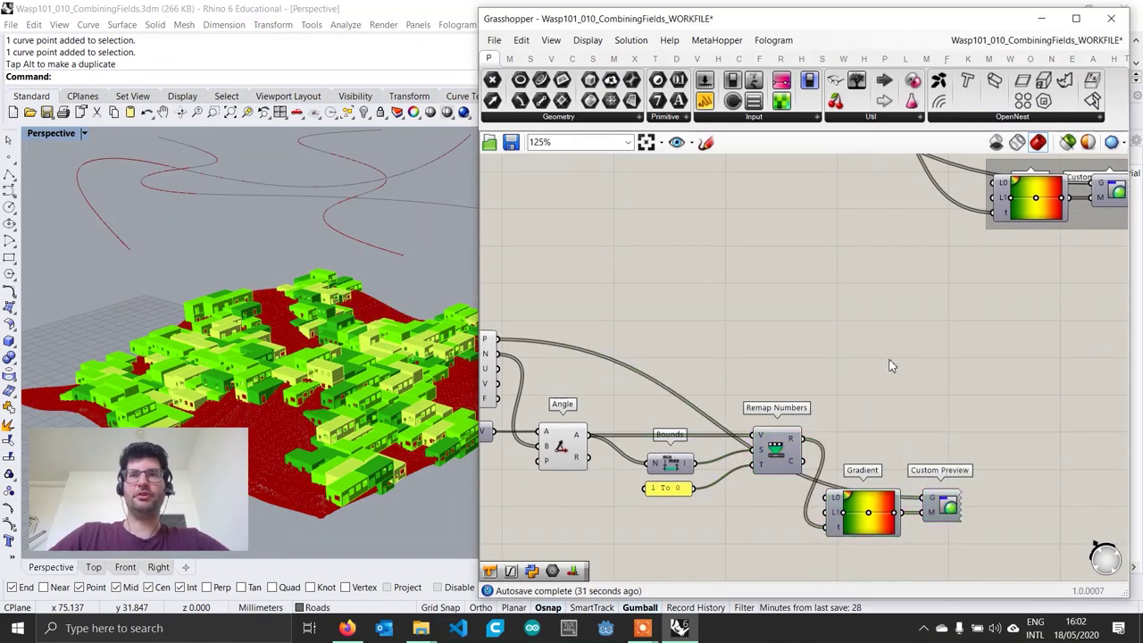
{"action": "scroll", "coordinate": [889, 364], "scroll_direction": "down", "scroll_amount": 2}
{"action": "right_click_drag", "start_coordinate": [879, 369], "coordinate": [817, 472]}
{"action": "scroll", "coordinate": [817, 471], "scroll_direction": "down", "scroll_amount": 2}
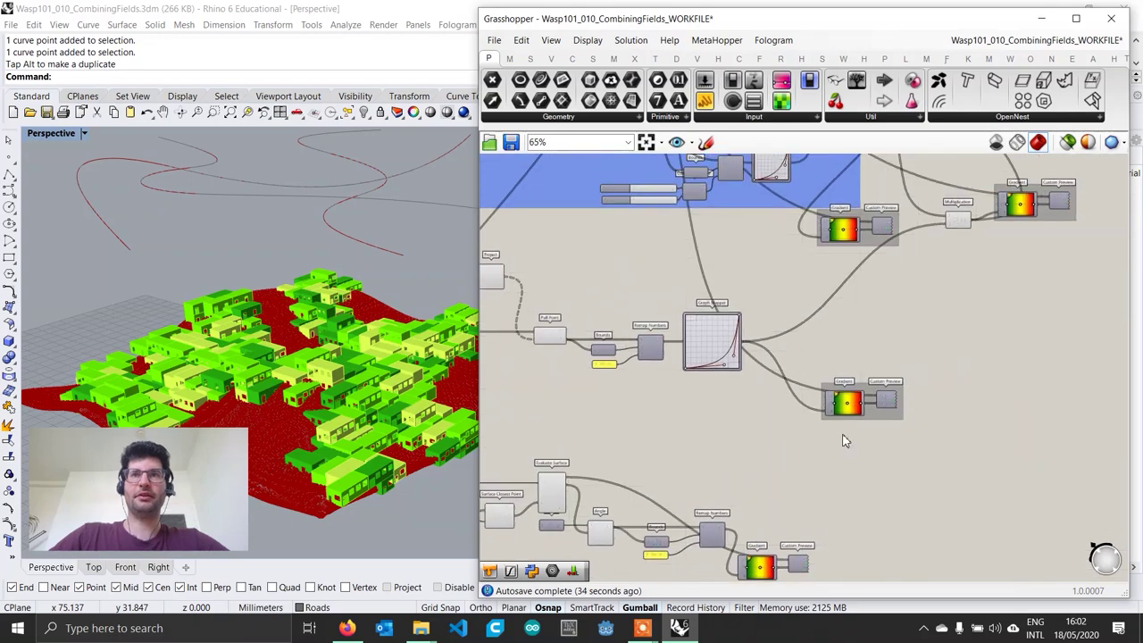
{"action": "scroll", "coordinate": [772, 499], "scroll_direction": "up", "scroll_amount": 2}
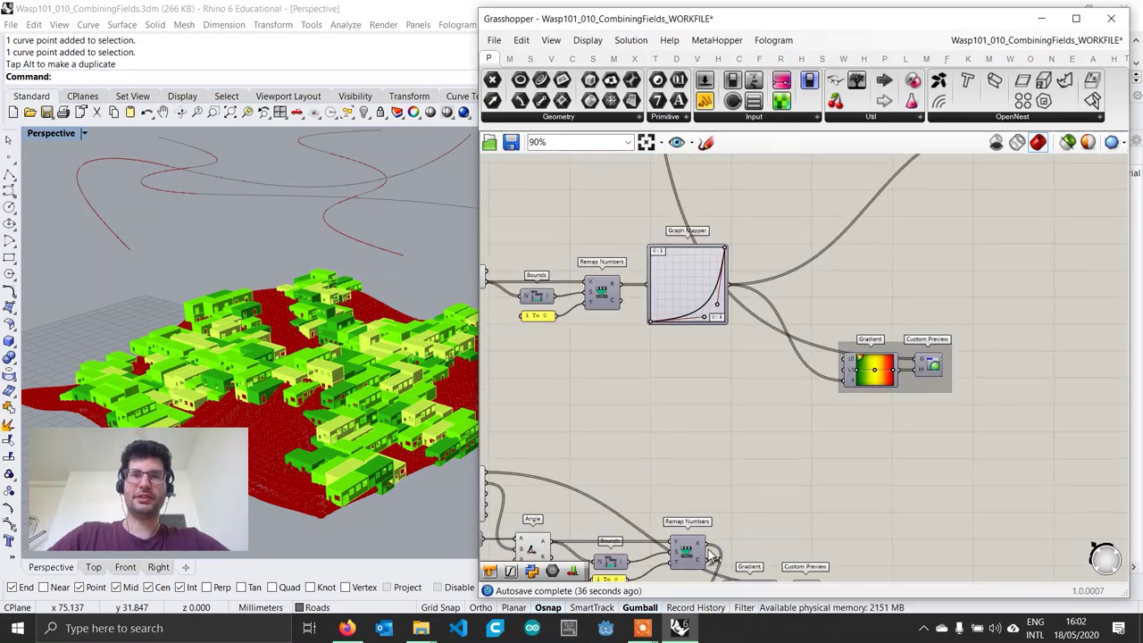
Connect the slope branch's Remap Numbers output R to the Multiplication component's B input in place of the road values.
{"action": "left_click_drag", "start_coordinate": [712, 553], "coordinate": [748, 364]}
{"action": "scroll", "coordinate": [732, 534], "scroll_direction": "down", "scroll_amount": 4}
{"action": "scroll", "coordinate": [926, 352], "scroll_direction": "up", "scroll_amount": 5}
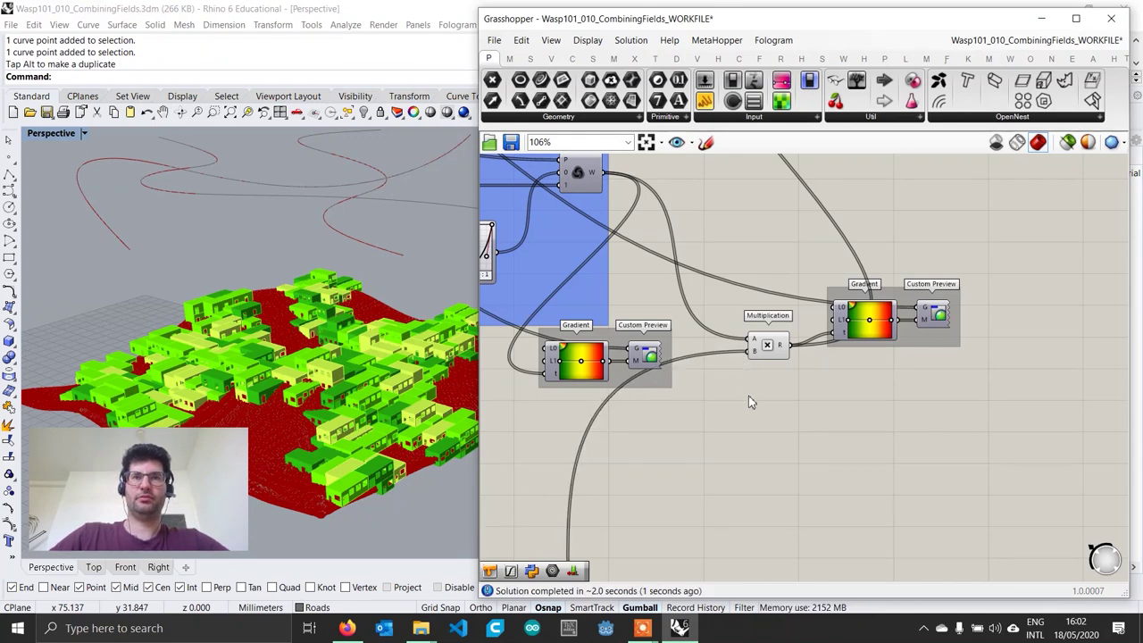
Turn off the preview of all components in the slope branch.
{"action": "scroll", "coordinate": [750, 402], "scroll_direction": "down", "scroll_amount": 5}
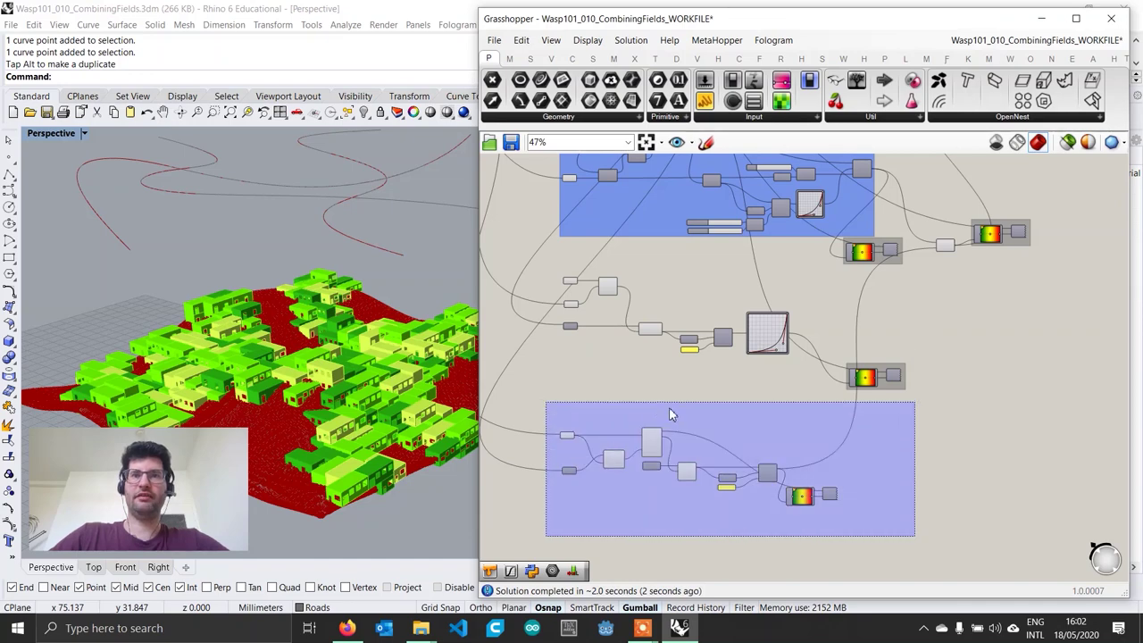
{"action": "right_click", "coordinate": [671, 413]}
{"action": "left_click", "coordinate": [714, 416]}
Reset the Wasp Field-driven Aggregation to regrow the houses with the slope-weighted field, and inspect their distribution on the terrain.
{"action": "right_click_drag", "start_coordinate": [893, 251], "coordinate": [791, 411]}
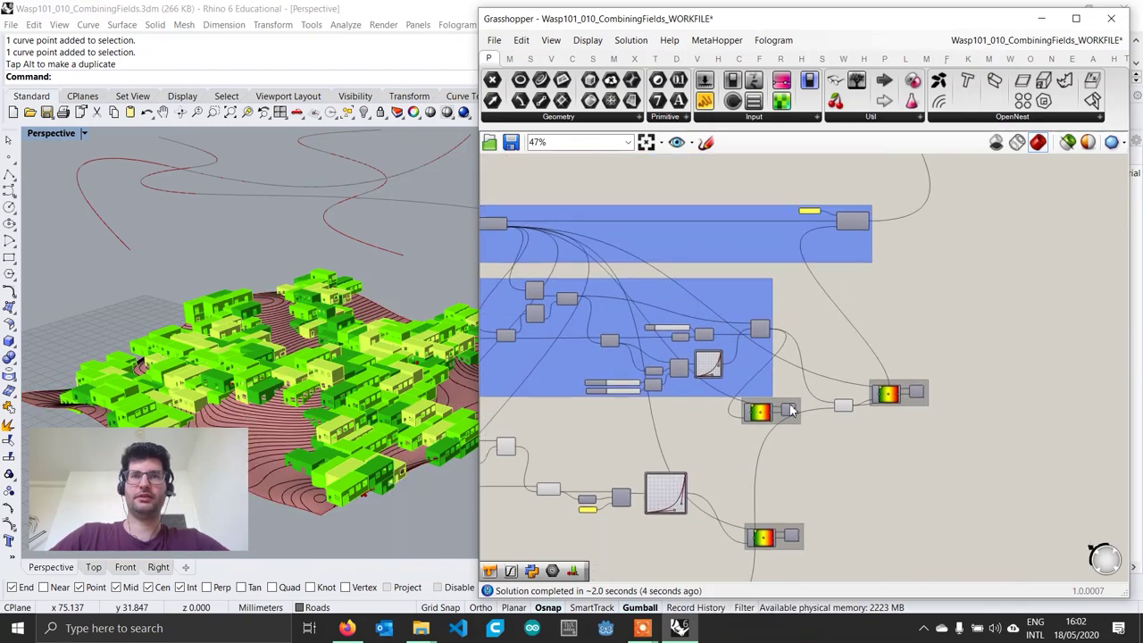
{"action": "right_click_drag", "start_coordinate": [855, 273], "coordinate": [784, 424]}
{"action": "right_click_drag", "start_coordinate": [866, 227], "coordinate": [803, 380]}
{"action": "scroll", "coordinate": [746, 241], "scroll_direction": "up", "scroll_amount": 3}
{"action": "right_click_drag", "start_coordinate": [790, 301], "coordinate": [709, 347]}
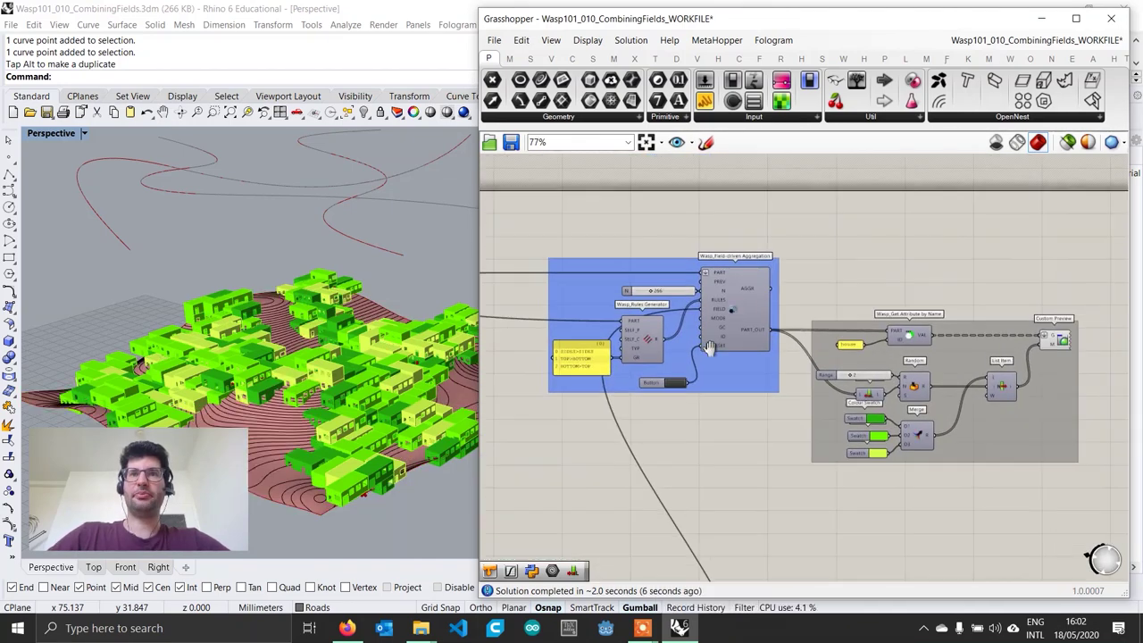
{"action": "scroll", "coordinate": [708, 348], "scroll_direction": "up", "scroll_amount": 2}
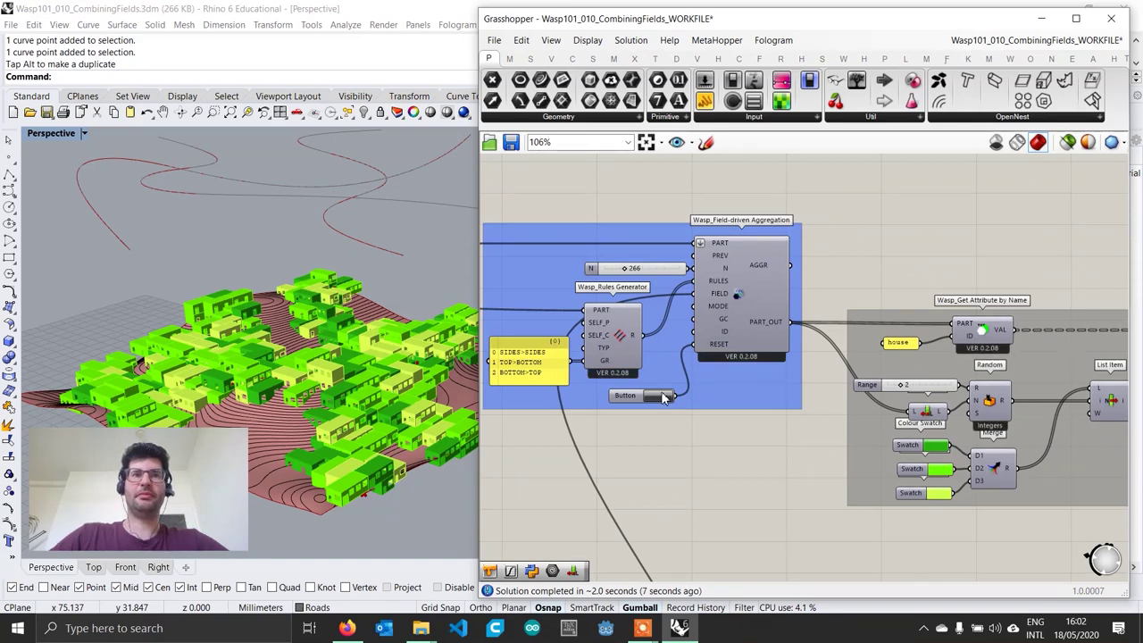
{"action": "right_click_drag", "start_coordinate": [366, 357], "coordinate": [252, 286]}
{"action": "scroll", "coordinate": [358, 368], "scroll_direction": "down", "scroll_amount": 3}
{"action": "right_click_drag", "start_coordinate": [146, 306], "coordinate": [361, 306]}
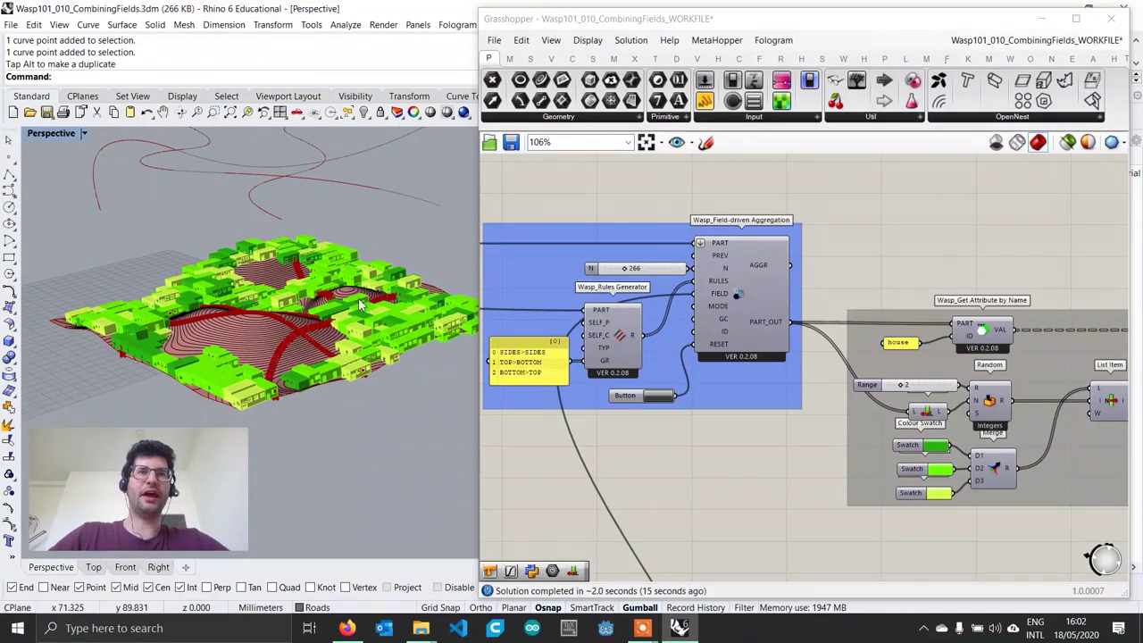
{"action": "right_click_drag", "start_coordinate": [305, 234], "coordinate": [293, 336]}
{"action": "scroll", "coordinate": [688, 400], "scroll_direction": "down", "scroll_amount": 2}
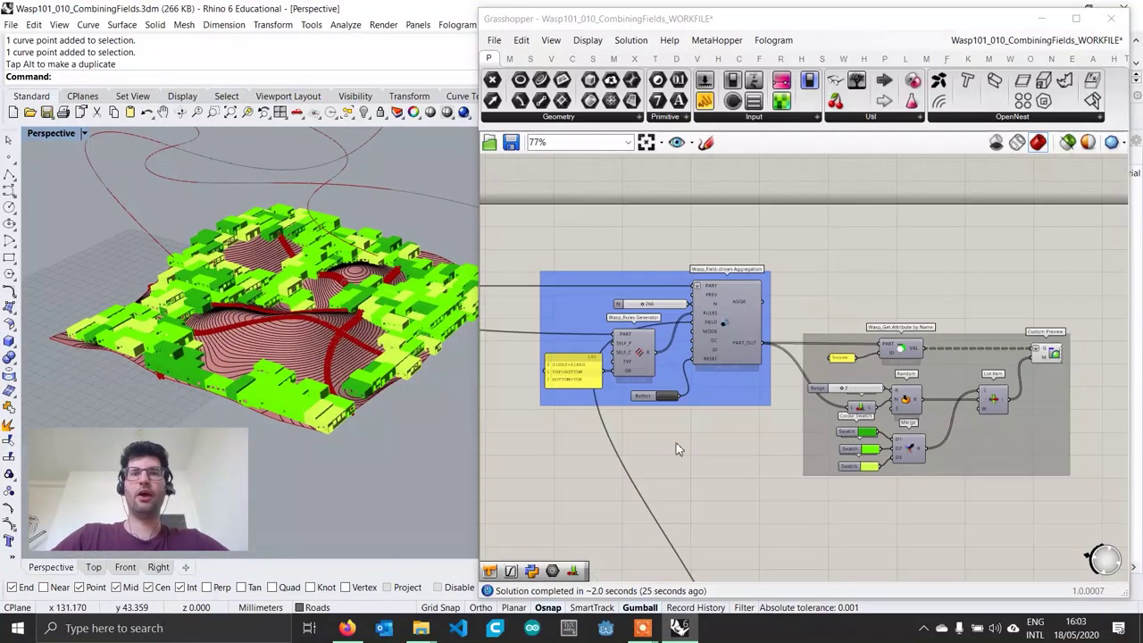
Insert an additional input parameter between A and B on the Multiplication component.
{"action": "right_click_drag", "start_coordinate": [669, 464], "coordinate": [671, 346]}
{"action": "right_click_drag", "start_coordinate": [679, 483], "coordinate": [764, 301]}
{"action": "right_click_drag", "start_coordinate": [762, 477], "coordinate": [755, 301]}
{"action": "right_click_drag", "start_coordinate": [746, 445], "coordinate": [794, 289]}
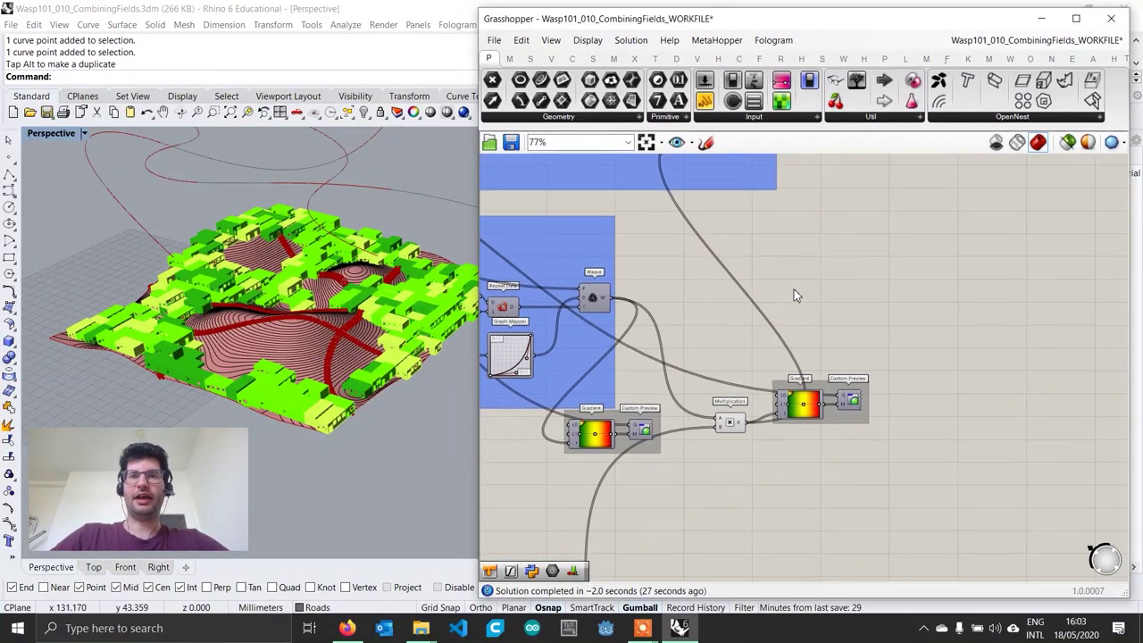
{"action": "scroll", "coordinate": [738, 476], "scroll_direction": "up", "scroll_amount": 3}
{"action": "right_click_drag", "start_coordinate": [739, 482], "coordinate": [773, 365]}
{"action": "left_click_drag", "start_coordinate": [758, 277], "coordinate": [764, 354]}
{"action": "scroll", "coordinate": [764, 355], "scroll_direction": "up", "scroll_amount": 5}
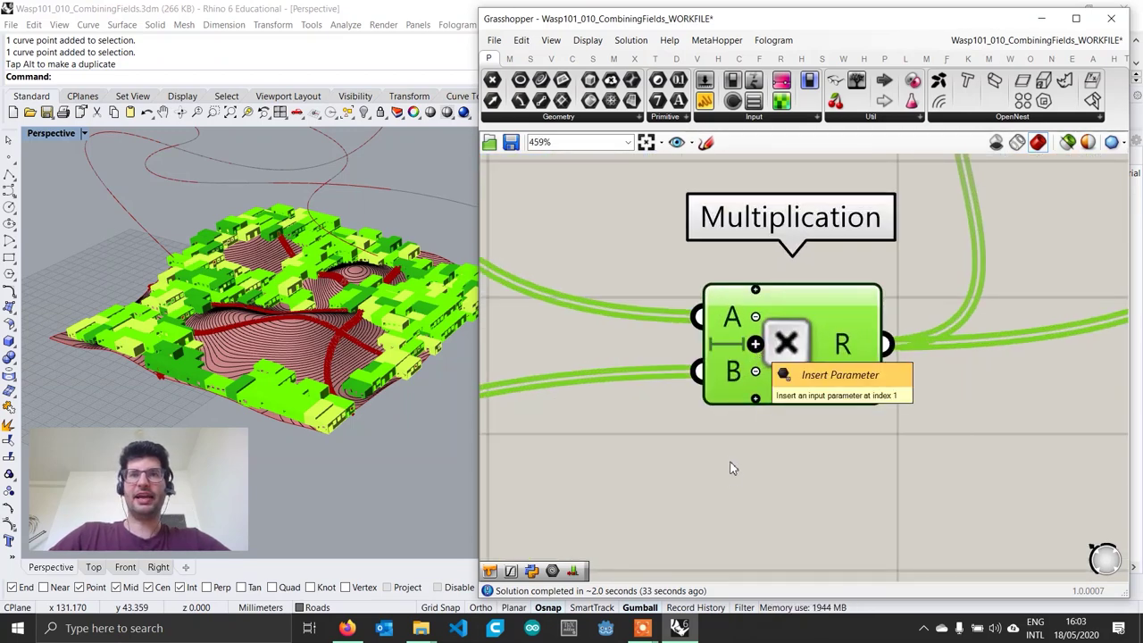
Connect the road branch's Graph Mapper output to the new middle input of the Multiplication component.
{"action": "scroll", "coordinate": [730, 461], "scroll_direction": "down", "scroll_amount": 6}
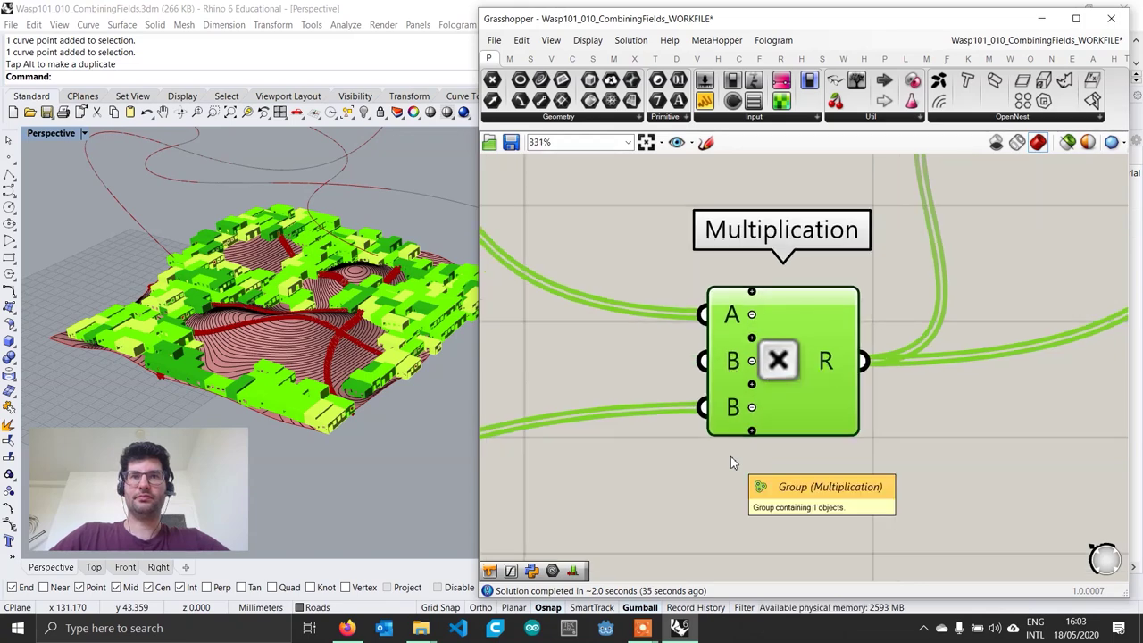
{"action": "right_click_drag", "start_coordinate": [618, 497], "coordinate": [702, 408]}
{"action": "scroll", "coordinate": [617, 436], "scroll_direction": "down", "scroll_amount": 1}
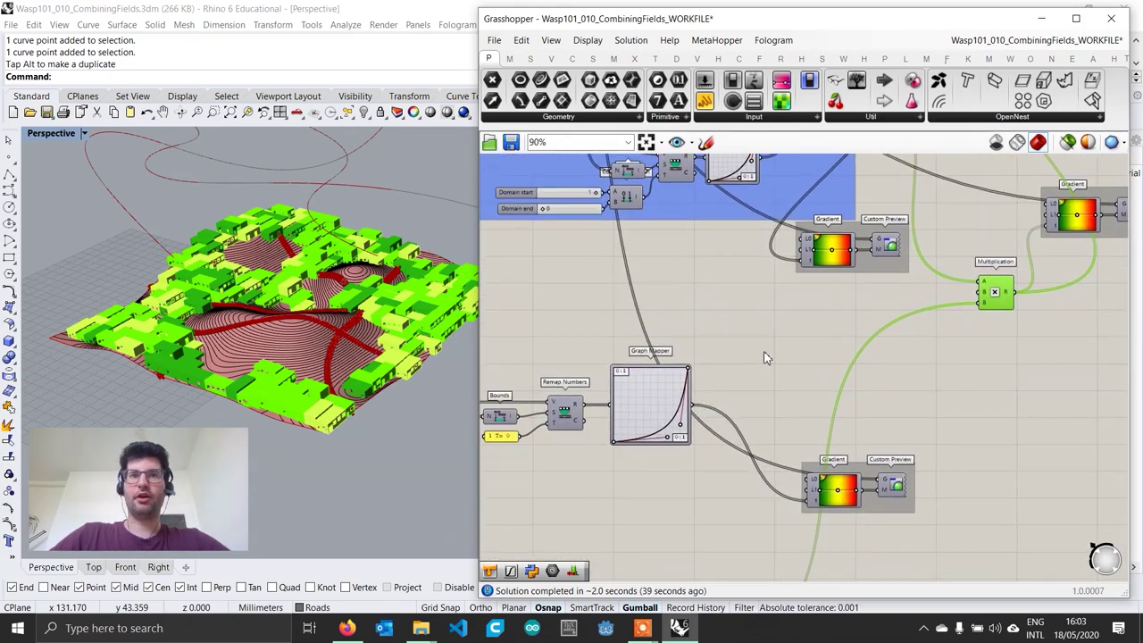
{"action": "scroll", "coordinate": [721, 393], "scroll_direction": "down", "scroll_amount": 3}
{"action": "scroll", "coordinate": [840, 412], "scroll_direction": "up", "scroll_amount": 2}
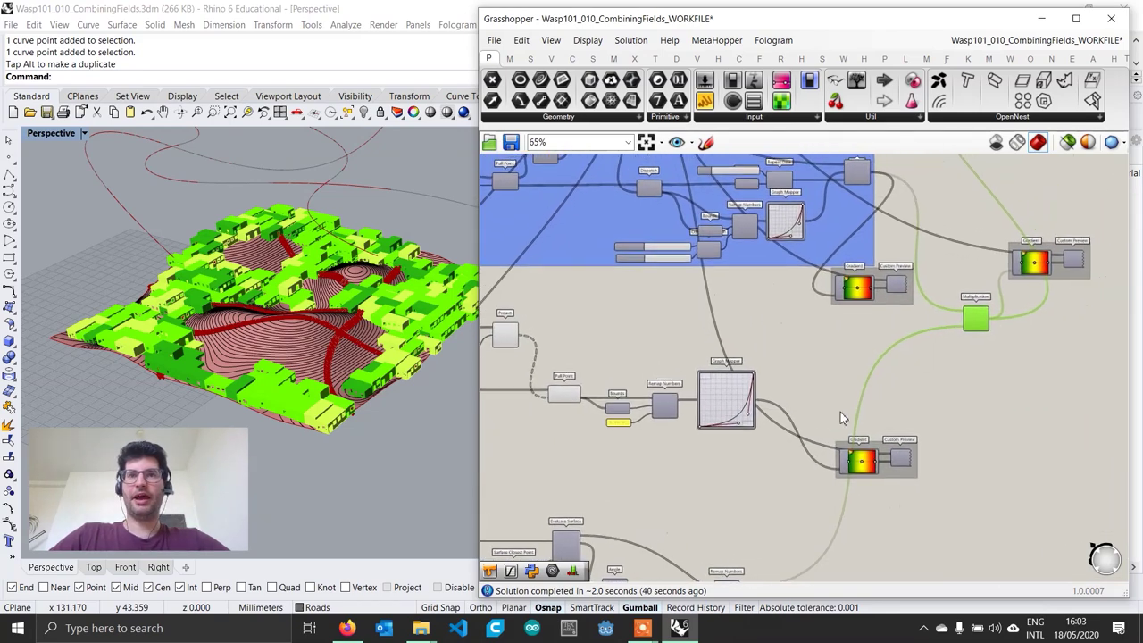
{"action": "left_click_drag", "start_coordinate": [712, 396], "coordinate": [1070, 288]}
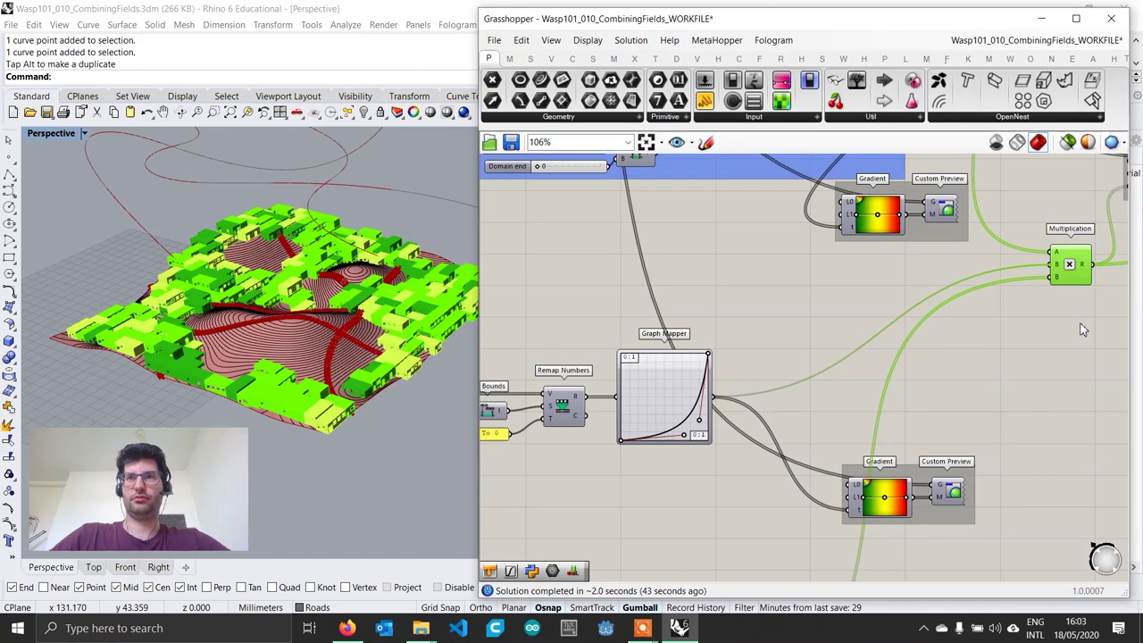
Enable the combined field's Custom Preview and move its Gradient group next to the Multiplication component.
{"action": "scroll", "coordinate": [1081, 330], "scroll_direction": "down", "scroll_amount": 2}
{"action": "right_click_drag", "start_coordinate": [1009, 335], "coordinate": [638, 409]}
{"action": "scroll", "coordinate": [802, 291], "scroll_direction": "up", "scroll_amount": 2}
{"action": "scroll", "coordinate": [802, 287], "scroll_direction": "up", "scroll_amount": 1}
{"action": "right_click", "coordinate": [832, 284]}
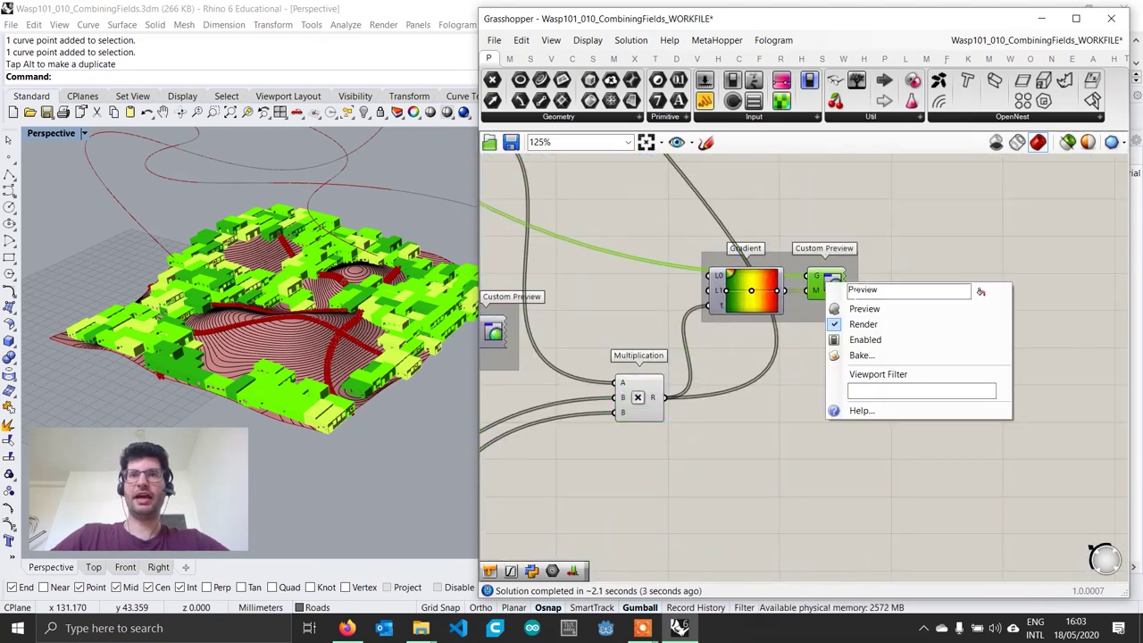
{"action": "left_click", "coordinate": [864, 306]}
{"action": "left_click_drag", "start_coordinate": [797, 309], "coordinate": [843, 422]}
Inspect the combined field's colouring among the houses and turn off its Custom Preview.
{"action": "right_click_drag", "start_coordinate": [424, 466], "coordinate": [171, 272]}
{"action": "right_click_drag", "start_coordinate": [300, 237], "coordinate": [286, 303]}
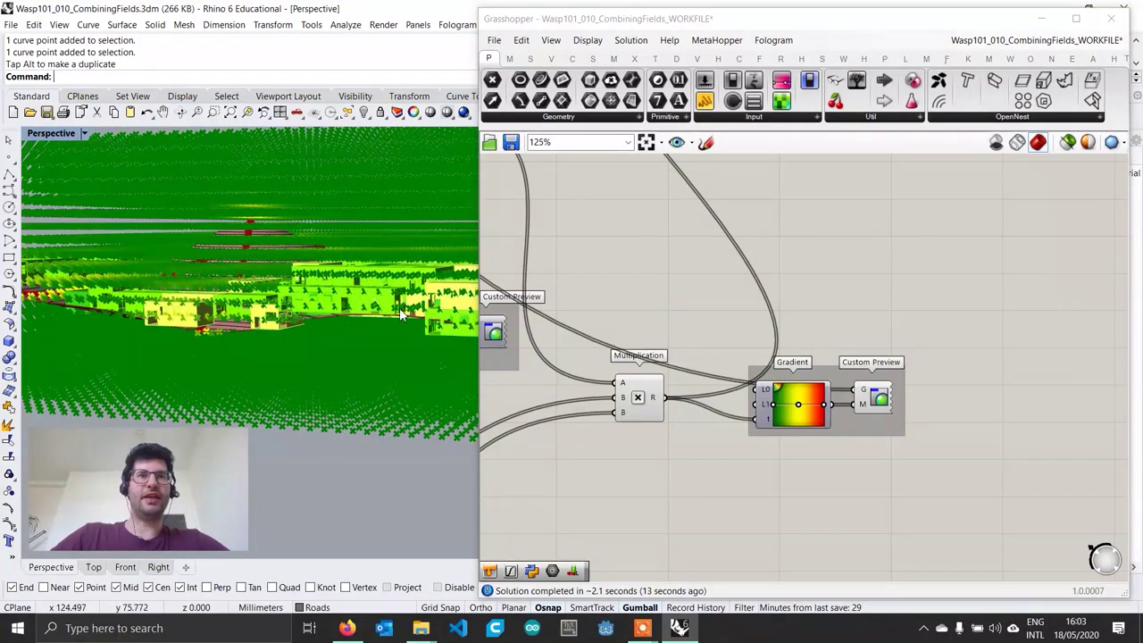
{"action": "right_click_drag", "start_coordinate": [402, 316], "coordinate": [428, 326]}
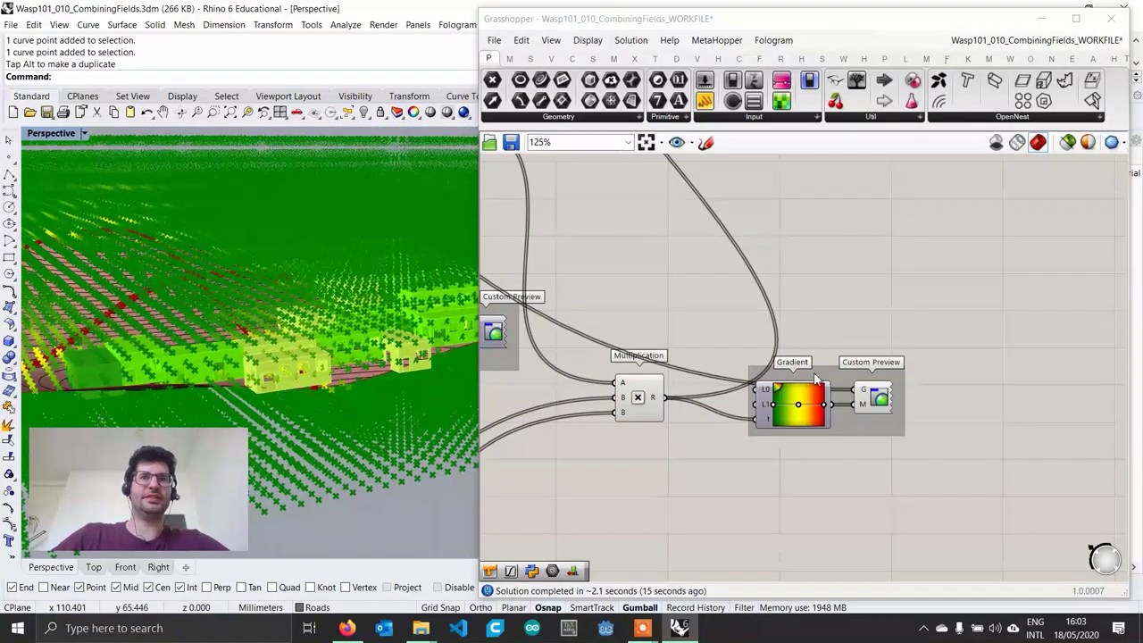
{"action": "right_click", "coordinate": [880, 398]}
{"action": "left_click", "coordinate": [909, 423]}
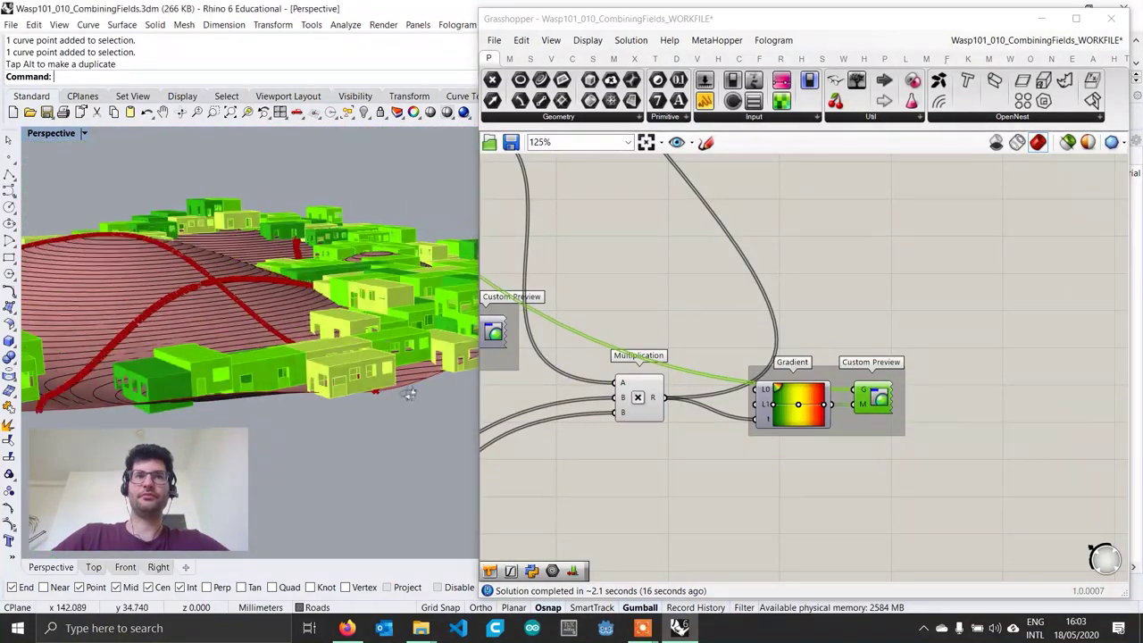
Reset the Wasp Field-driven Aggregation to regrow the houses with the combined terrain, road and slope field.
{"action": "scroll", "coordinate": [408, 387], "scroll_direction": "down", "scroll_amount": 4}
{"action": "right_click_drag", "start_coordinate": [401, 375], "coordinate": [343, 393]}
{"action": "scroll", "coordinate": [708, 358], "scroll_direction": "down", "scroll_amount": 3}
{"action": "right_click_drag", "start_coordinate": [725, 348], "coordinate": [867, 488]}
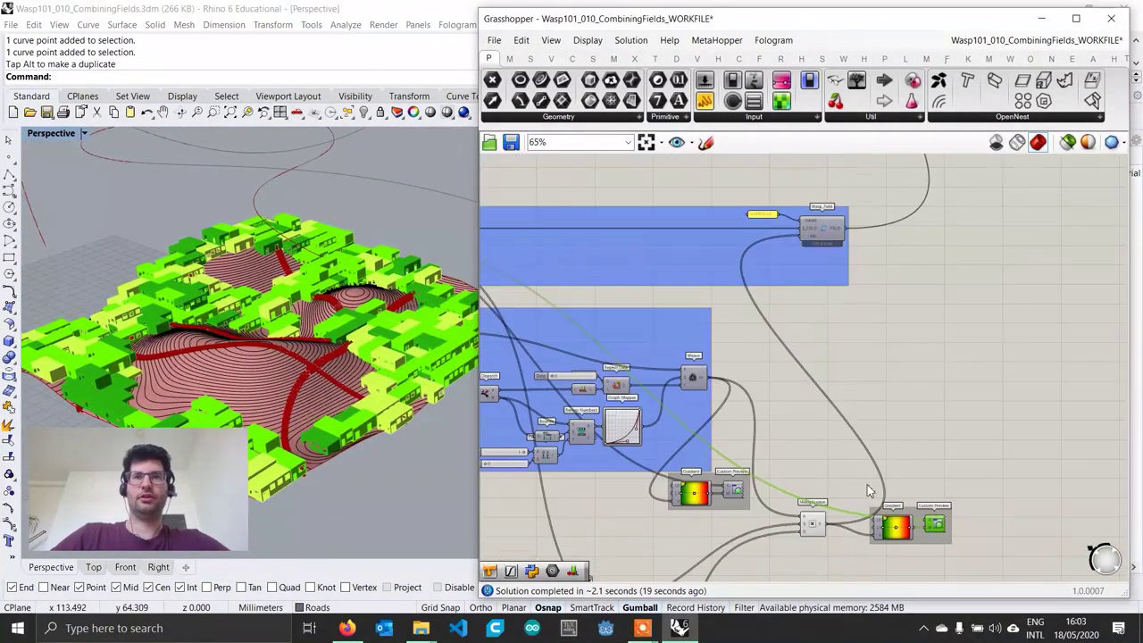
{"action": "right_click_drag", "start_coordinate": [884, 286], "coordinate": [807, 515]}
{"action": "right_click_drag", "start_coordinate": [807, 230], "coordinate": [748, 420]}
{"action": "scroll", "coordinate": [733, 365], "scroll_direction": "up", "scroll_amount": 3}
{"action": "scroll", "coordinate": [732, 368], "scroll_direction": "up", "scroll_amount": 1}
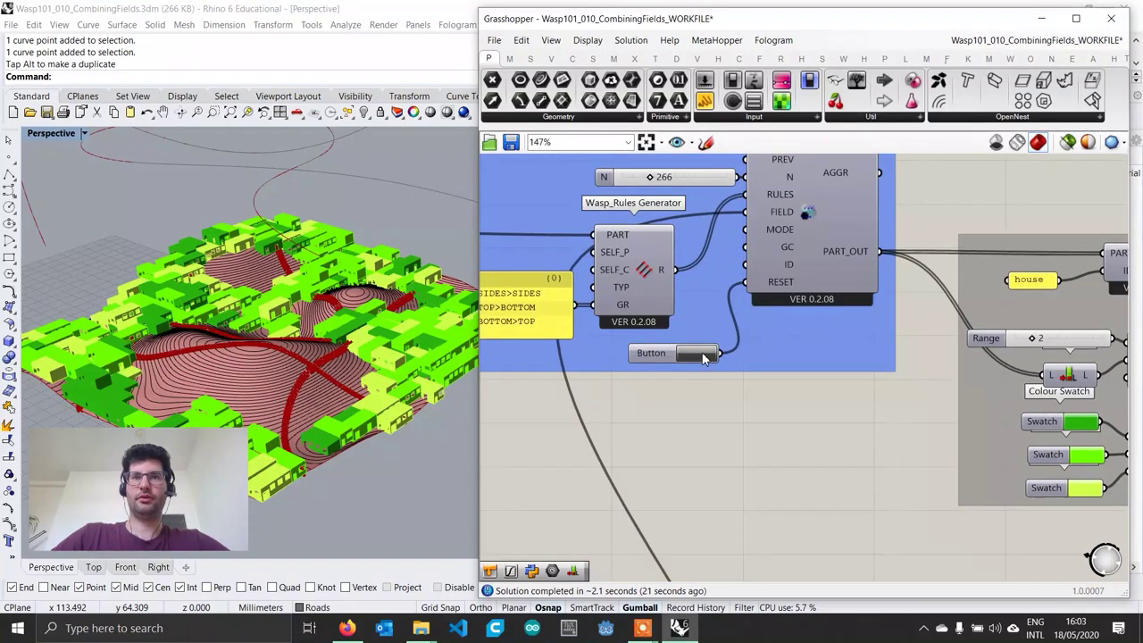
{"action": "left_click", "coordinate": [701, 353]}
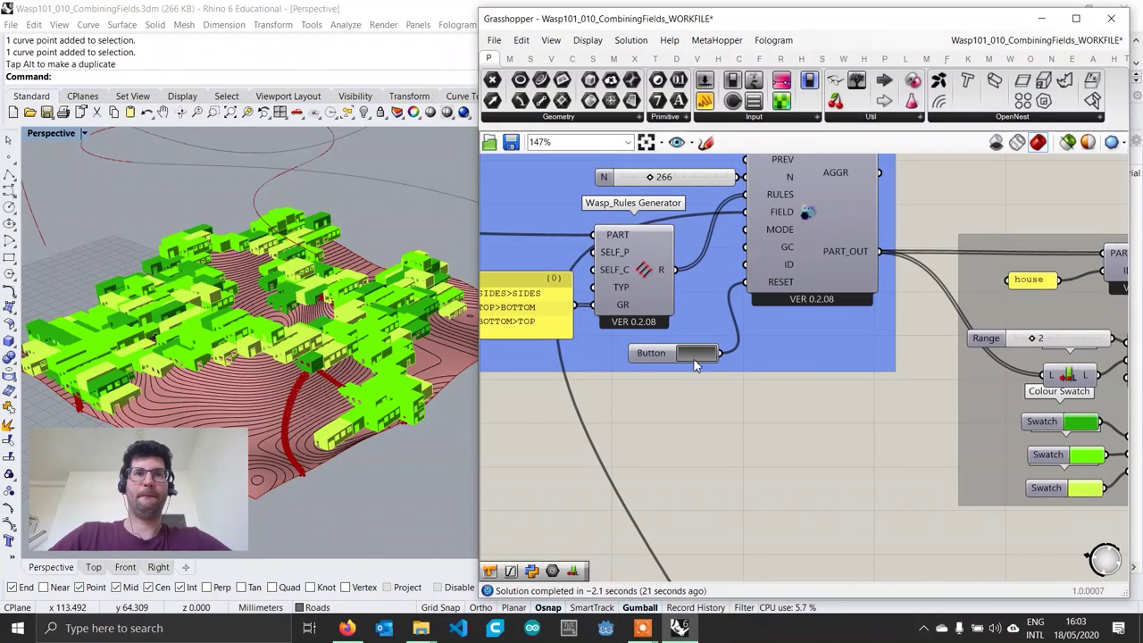
Inspect the regrown houses from several angles, collapsing the Grasshopper window to free the Rhino viewport.
{"action": "right_click_drag", "start_coordinate": [390, 382], "coordinate": [284, 352]}
{"action": "scroll", "coordinate": [308, 343], "scroll_direction": "up", "scroll_amount": 2}
{"action": "right_click_drag", "start_coordinate": [327, 312], "coordinate": [406, 339]}
{"action": "double_click", "coordinate": [840, 19]}
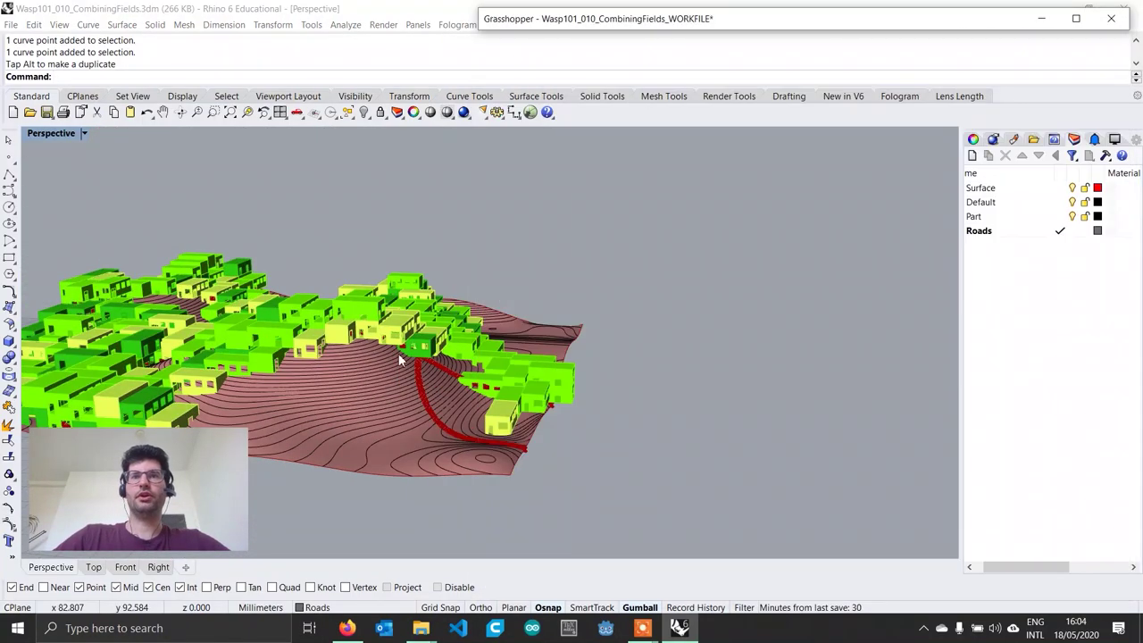
{"action": "right_click_drag", "start_coordinate": [518, 357], "coordinate": [763, 295]}
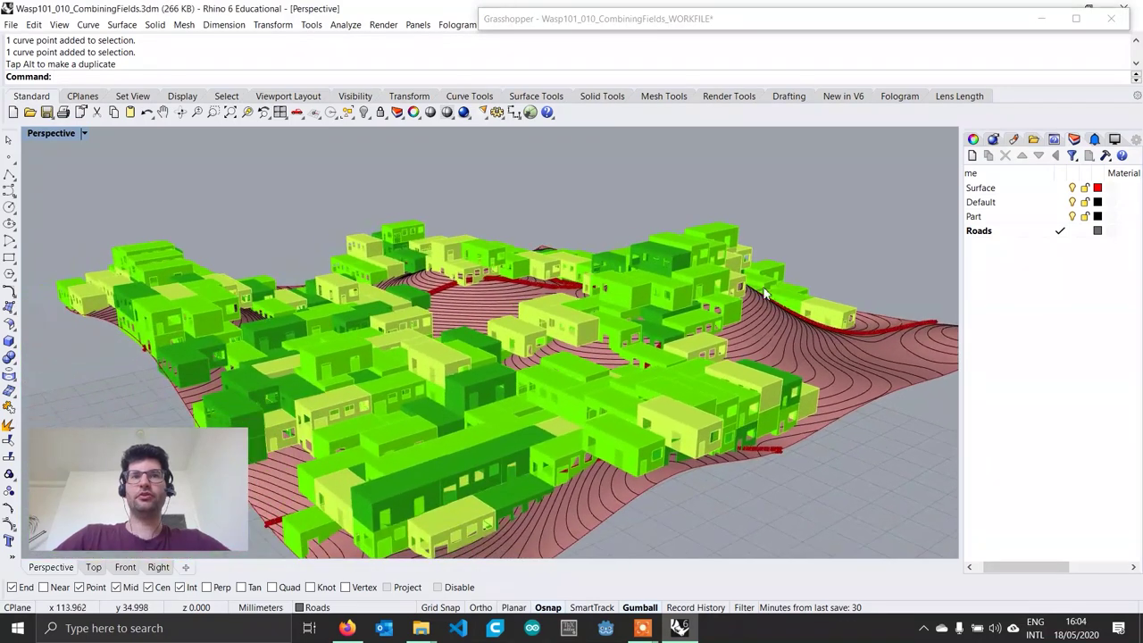
Set the Perspective viewport's display mode to Arctic and inspect the aggregation up close.
{"action": "left_click", "coordinate": [84, 134]}
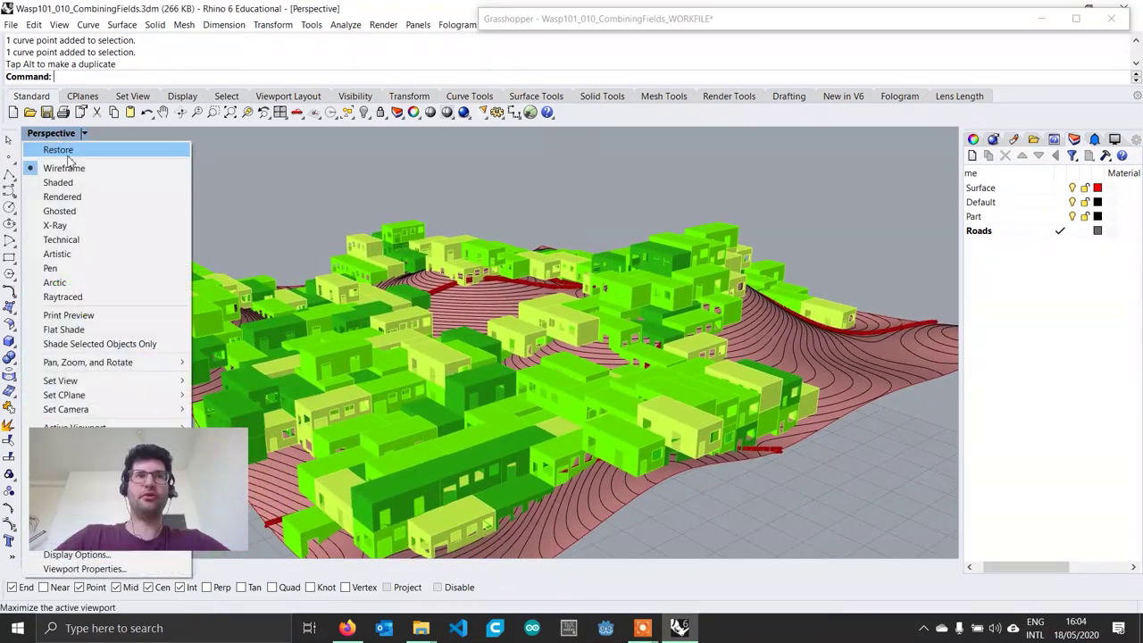
{"action": "left_click", "coordinate": [79, 283]}
{"action": "right_click_drag", "start_coordinate": [596, 408], "coordinate": [581, 379]}
{"action": "scroll", "coordinate": [581, 379], "scroll_direction": "up", "scroll_amount": 4}
{"action": "scroll", "coordinate": [607, 382], "scroll_direction": "down", "scroll_amount": 2}
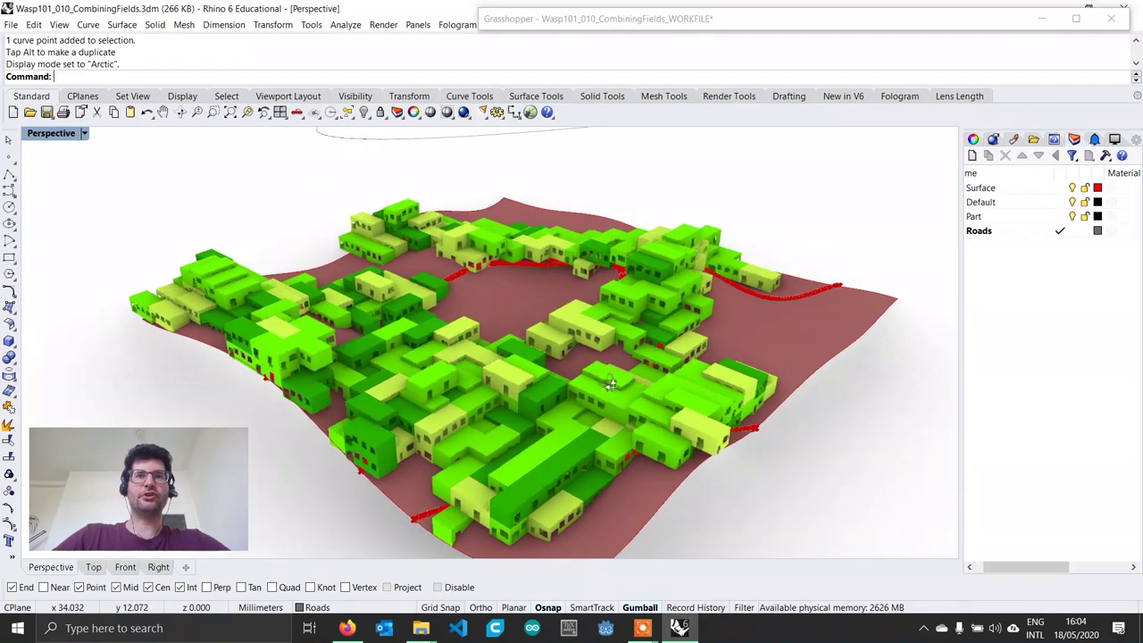
{"action": "scroll", "coordinate": [630, 369], "scroll_direction": "up", "scroll_amount": 2}
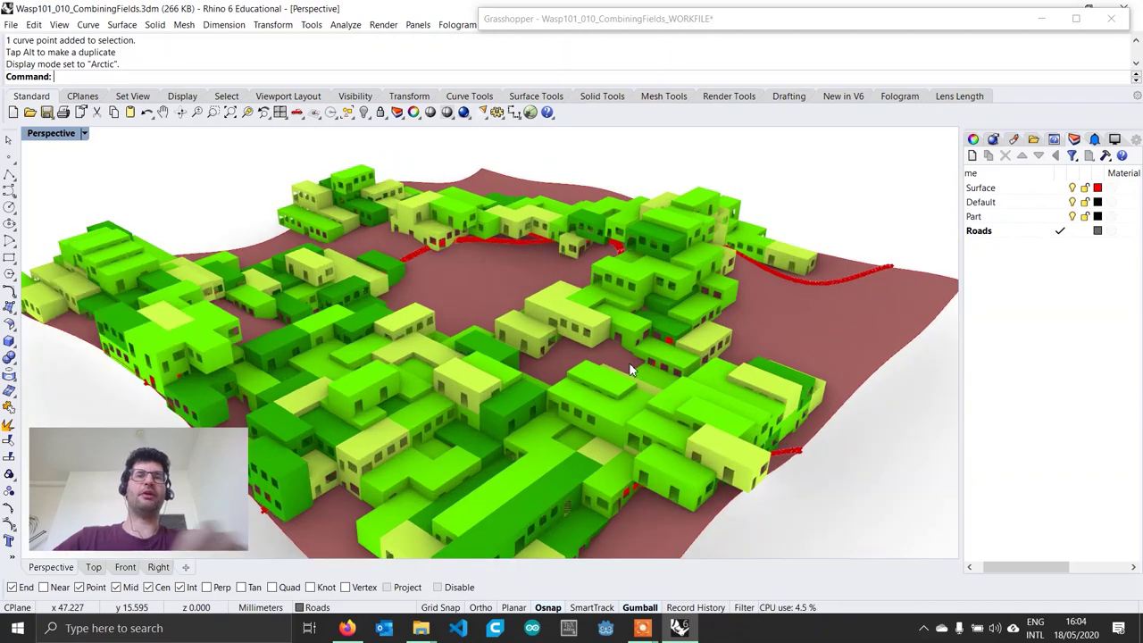